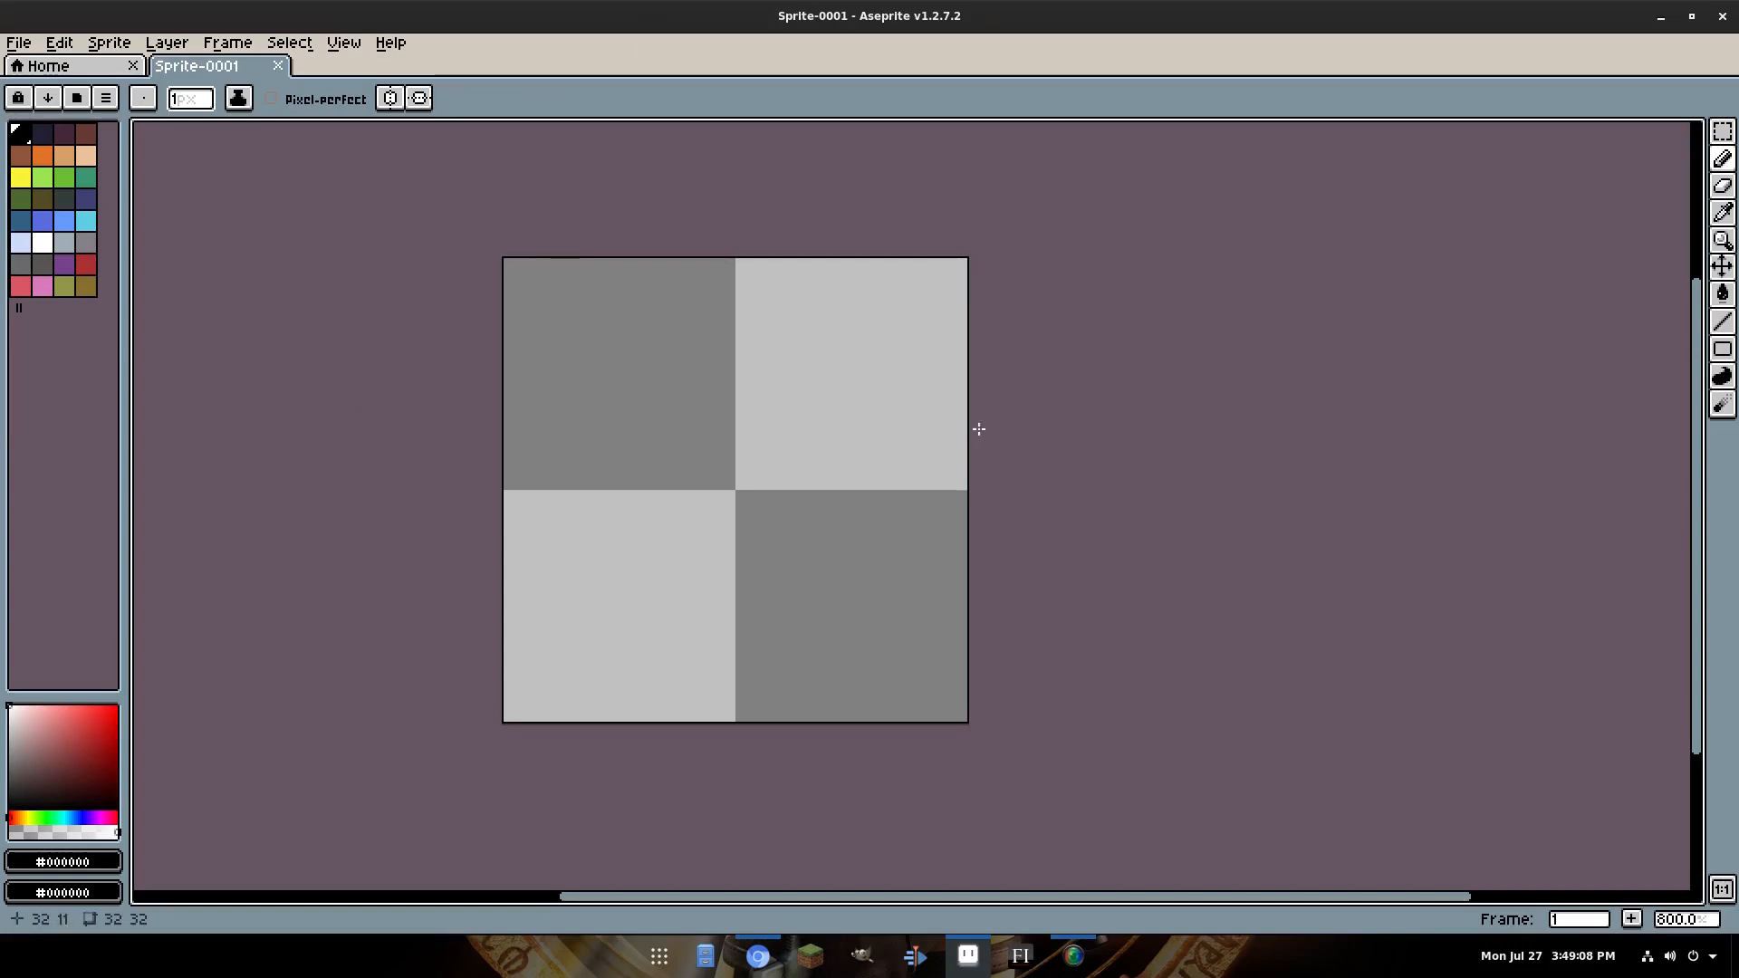
Draw a one-pixel black border around the edges of the 32 × 32 canvas.
mouse_move(757, 351)
left_mouse_down()
mouse_move(815, 437)
mouse_move(613, 718)
left_mouse_up()
key("ctrl+z")
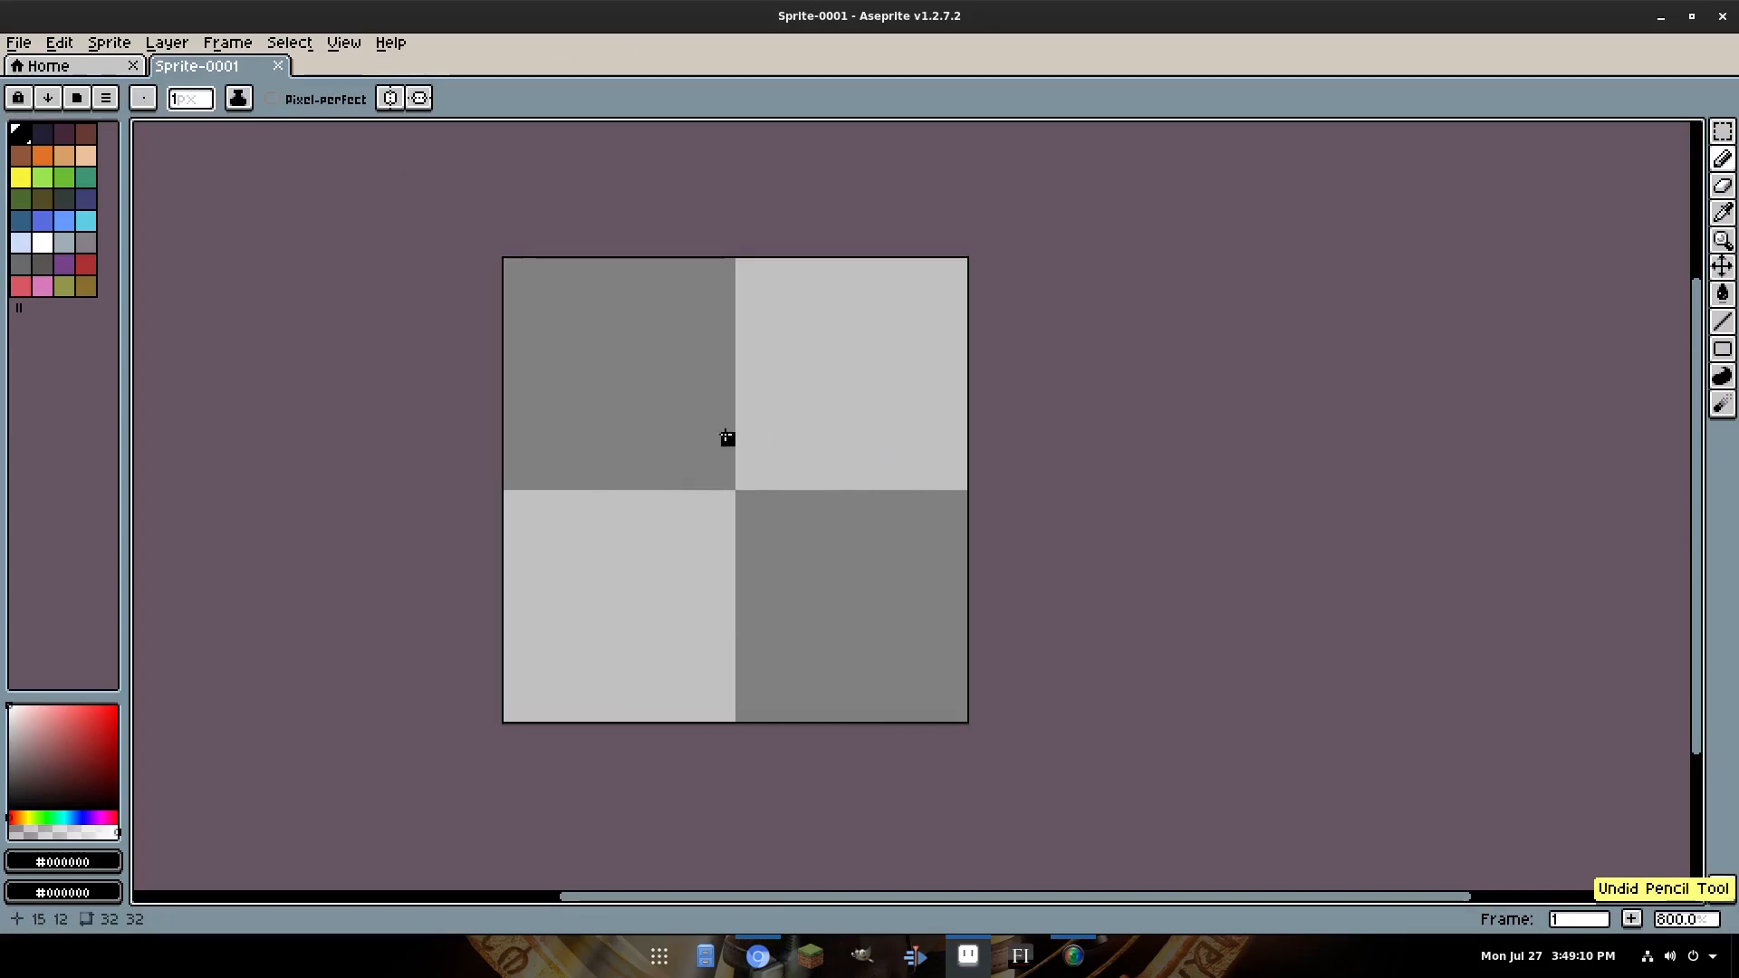
left_click_drag(748, 401, 786, 416)
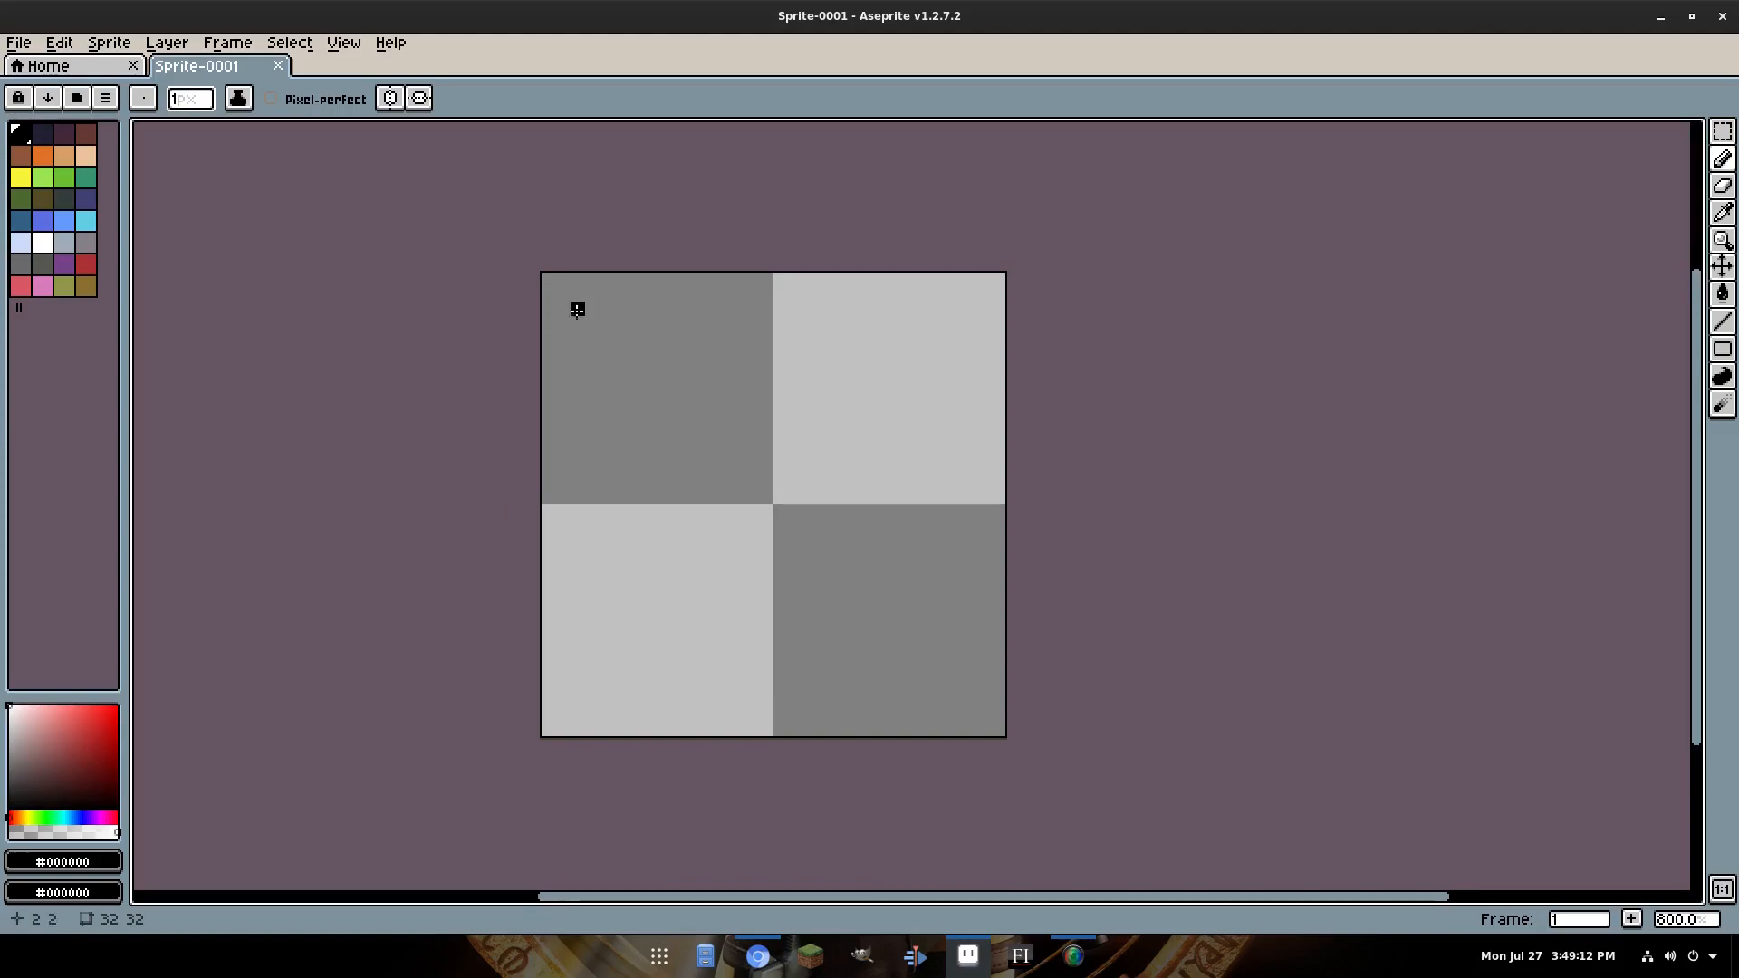
mouse_move(549, 281)
left_mouse_down()
mouse_move(586, 584)
mouse_move(654, 641)
mouse_move(548, 728)
mouse_move(815, 350)
mouse_move(1013, 684)
mouse_move(1000, 730)
mouse_move(998, 279)
mouse_move(568, 305)
mouse_move(555, 279)
left_mouse_up()
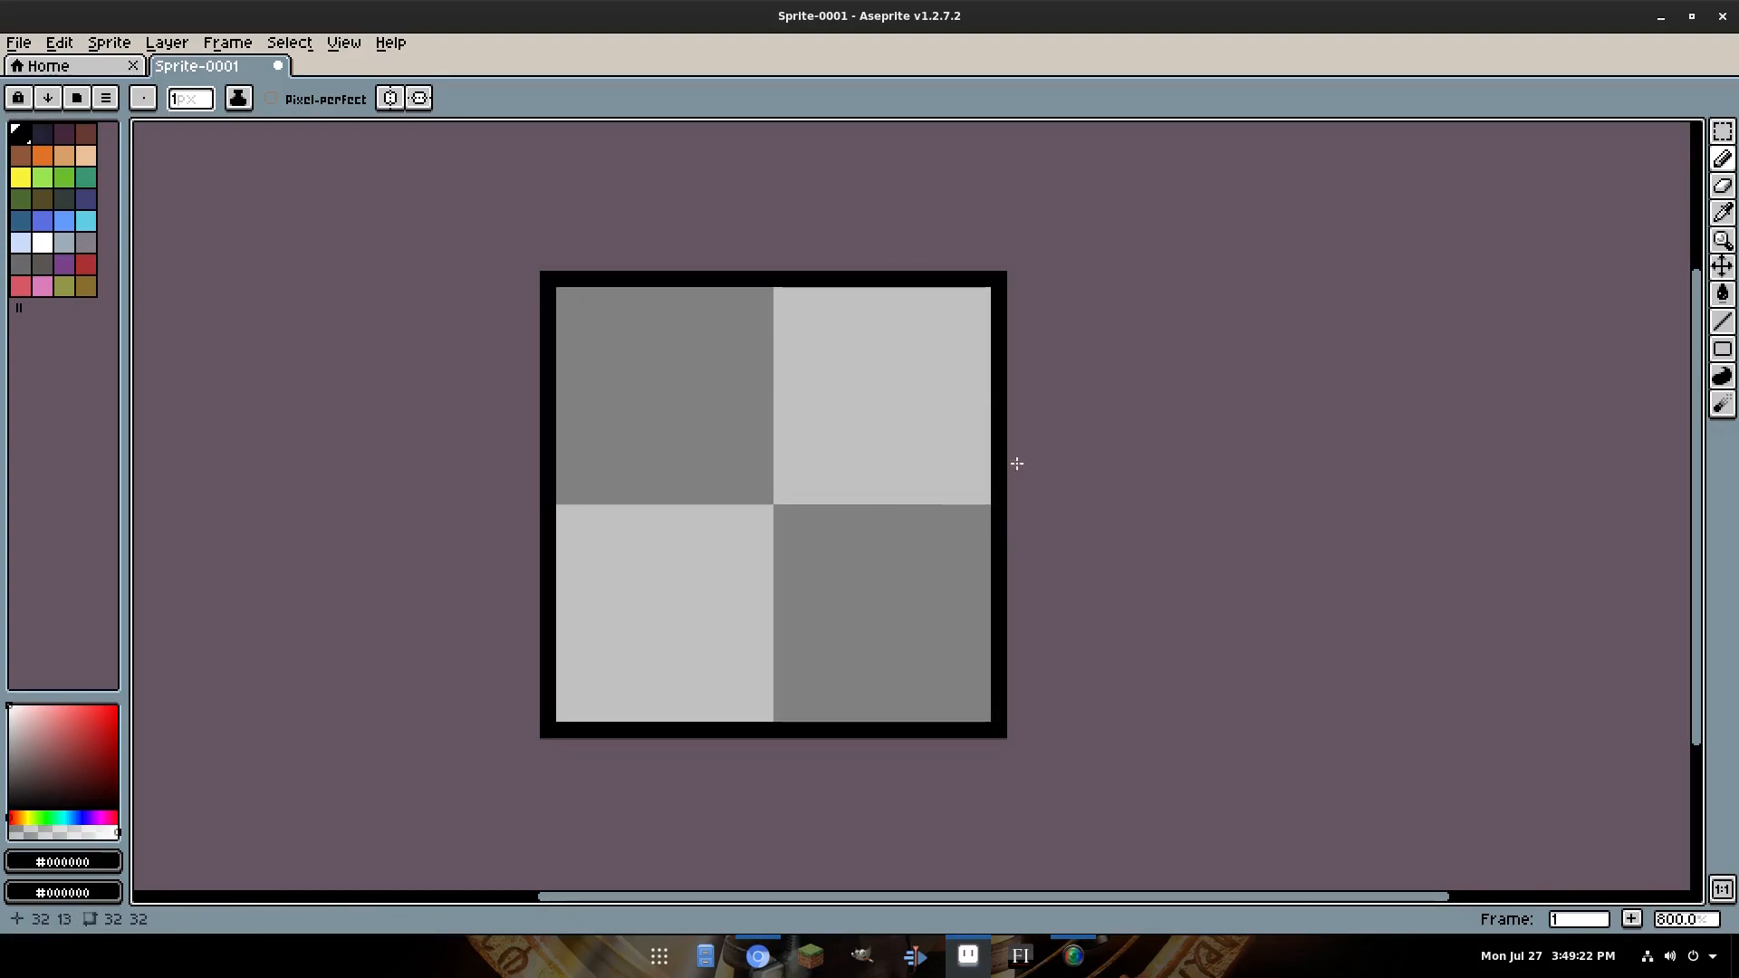
Fill the area inside the black border with white.
scroll(994, 435, "right", 1)
key("g")
left_click(54, 722)
left_click(11, 707)
left_click(728, 498)
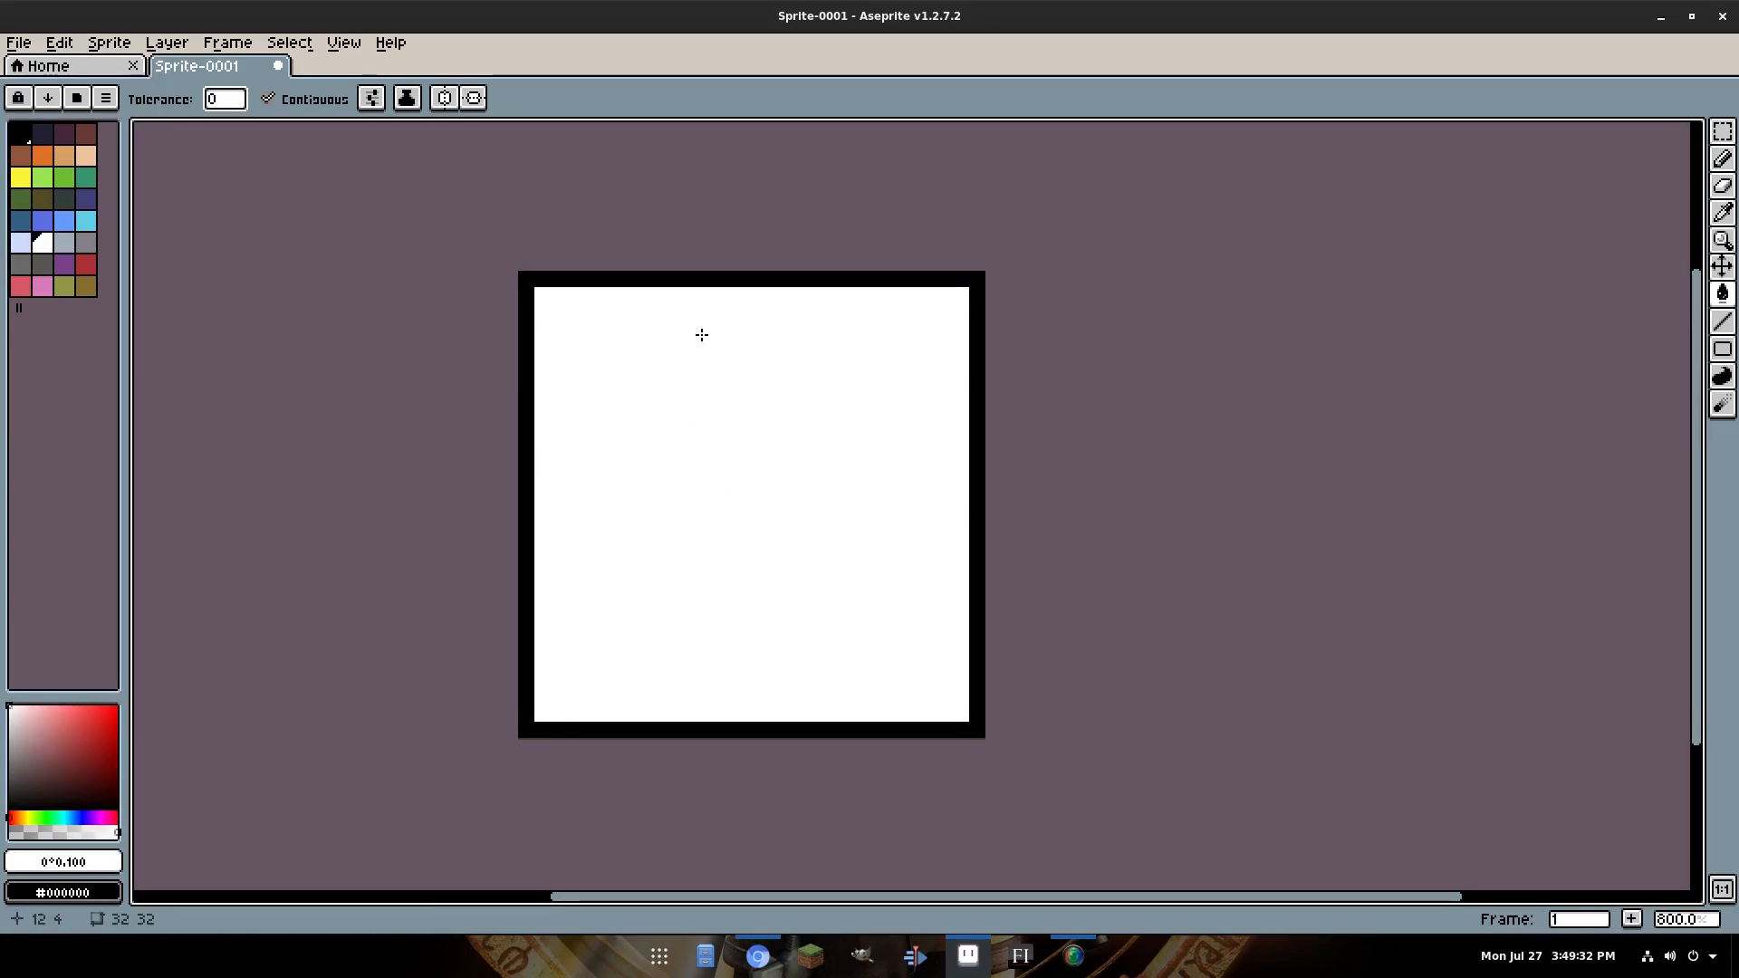
Sample black from the border as the foreground colour and return to the Pencil tool.
key("i")
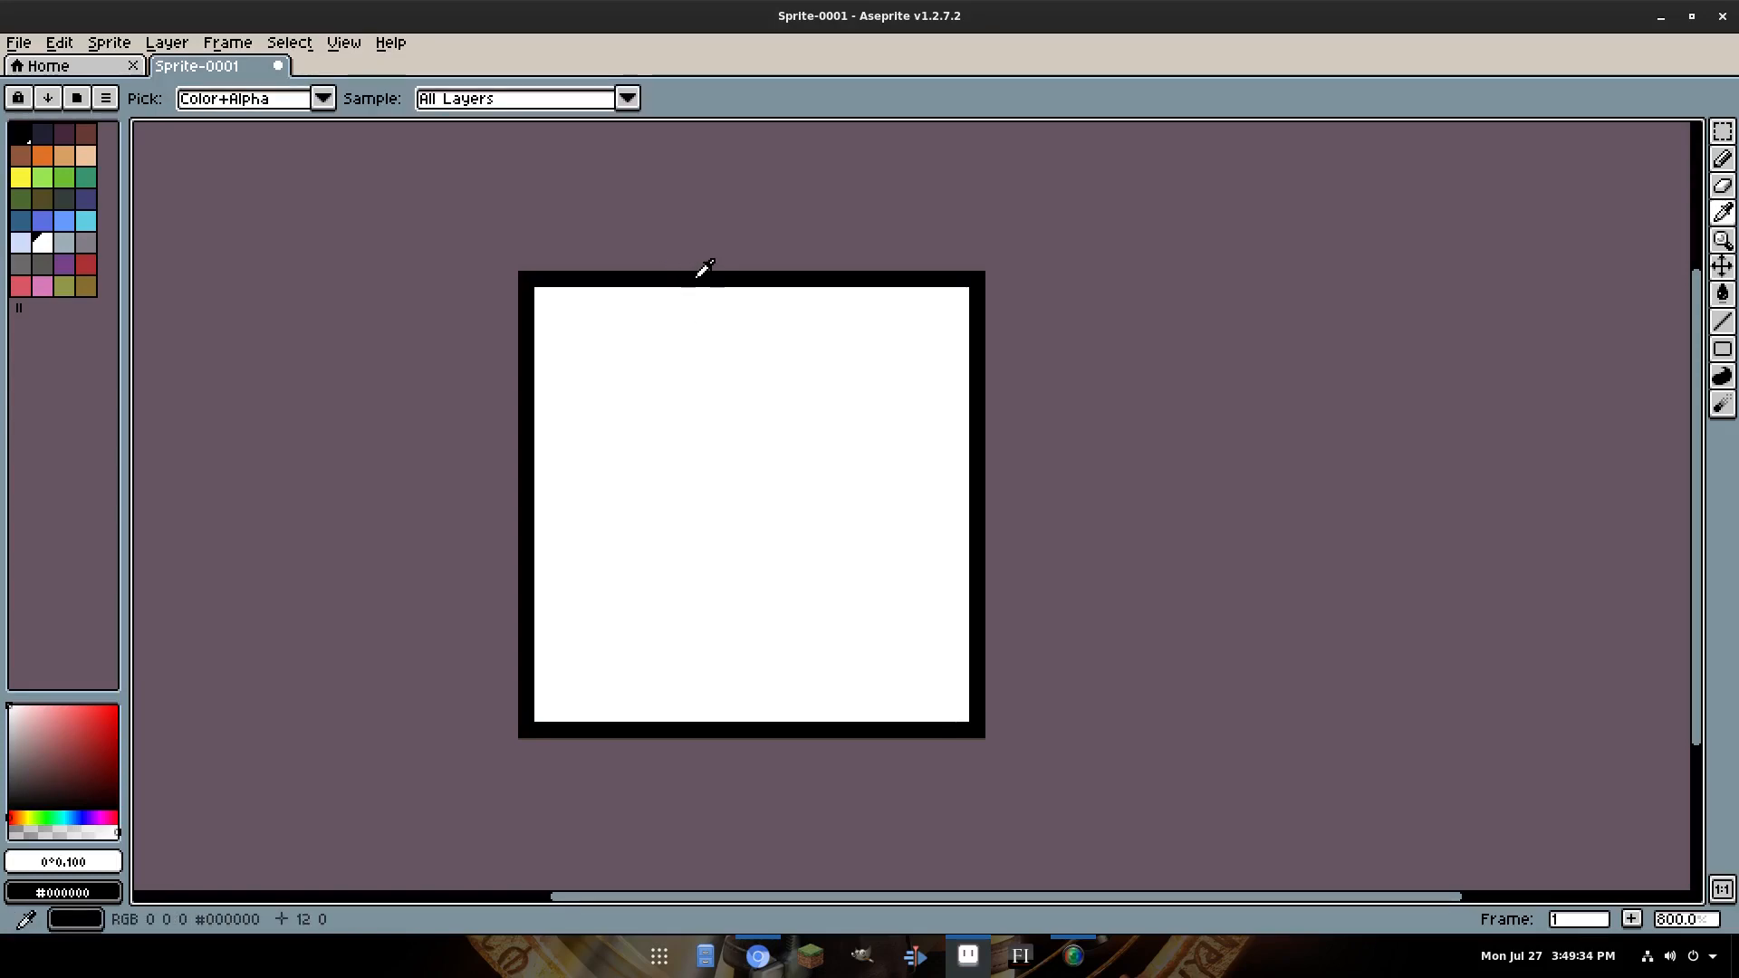
left_click(698, 277)
key("b")
left_click(601, 408)
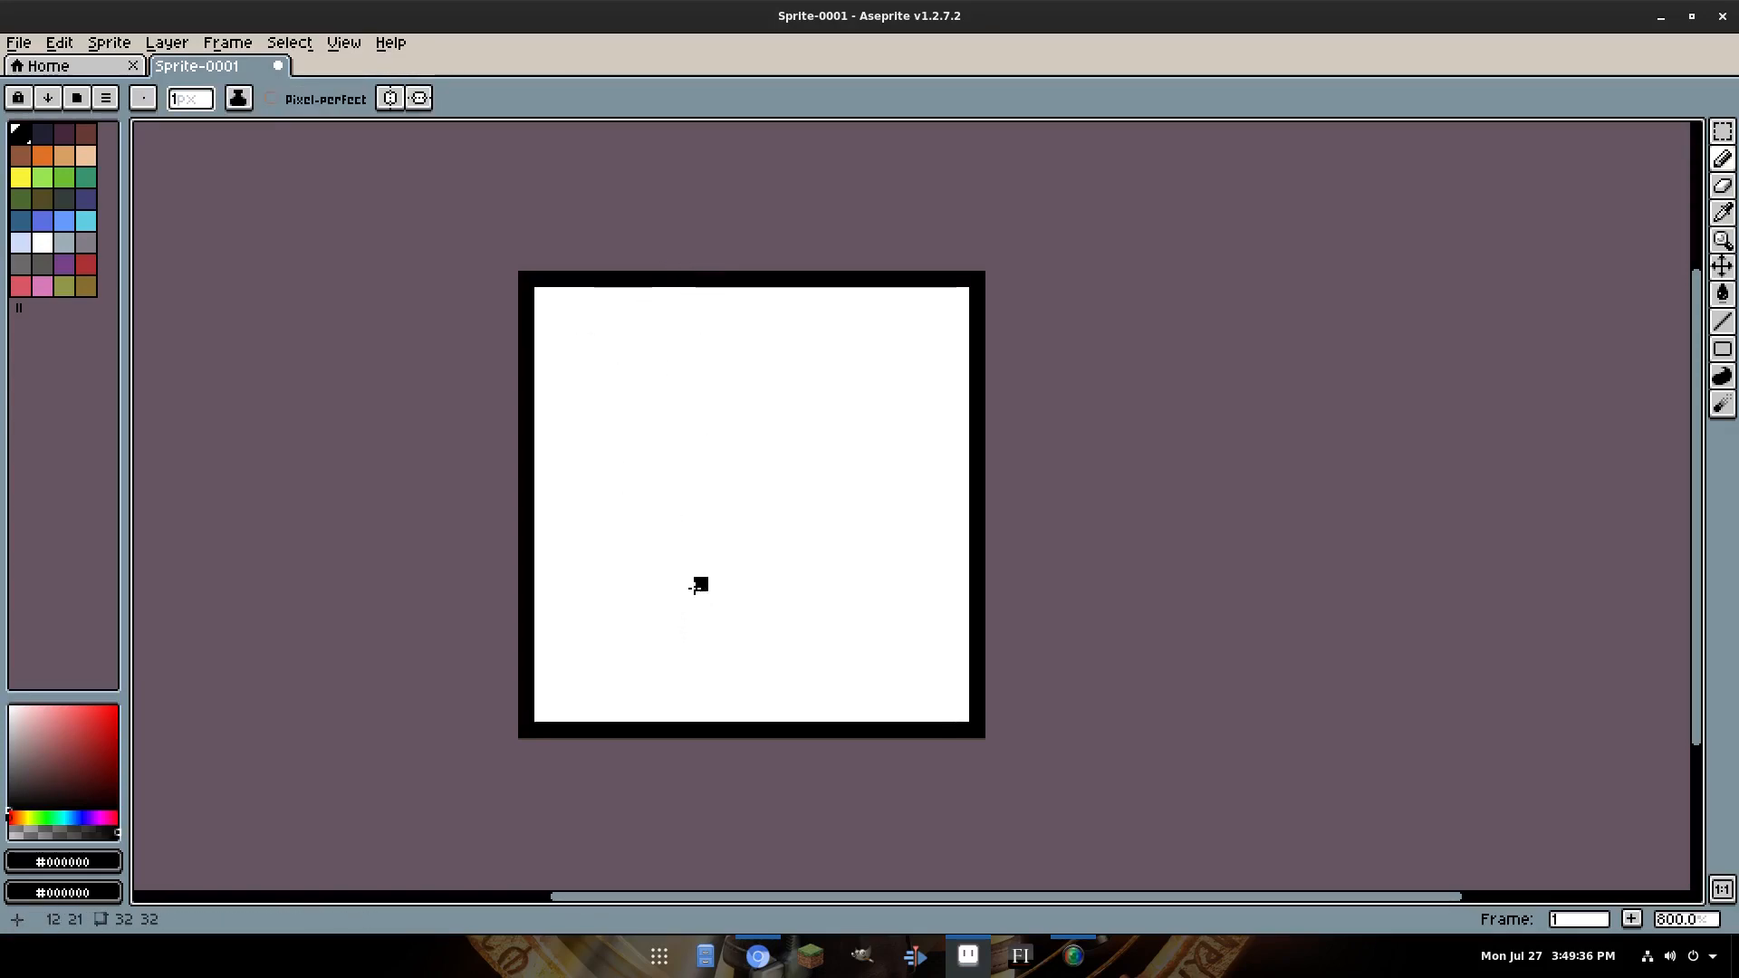
Turn the grid overlay on over the sprite and switch it off again.
left_click(343, 43)
mouse_move(370, 112)
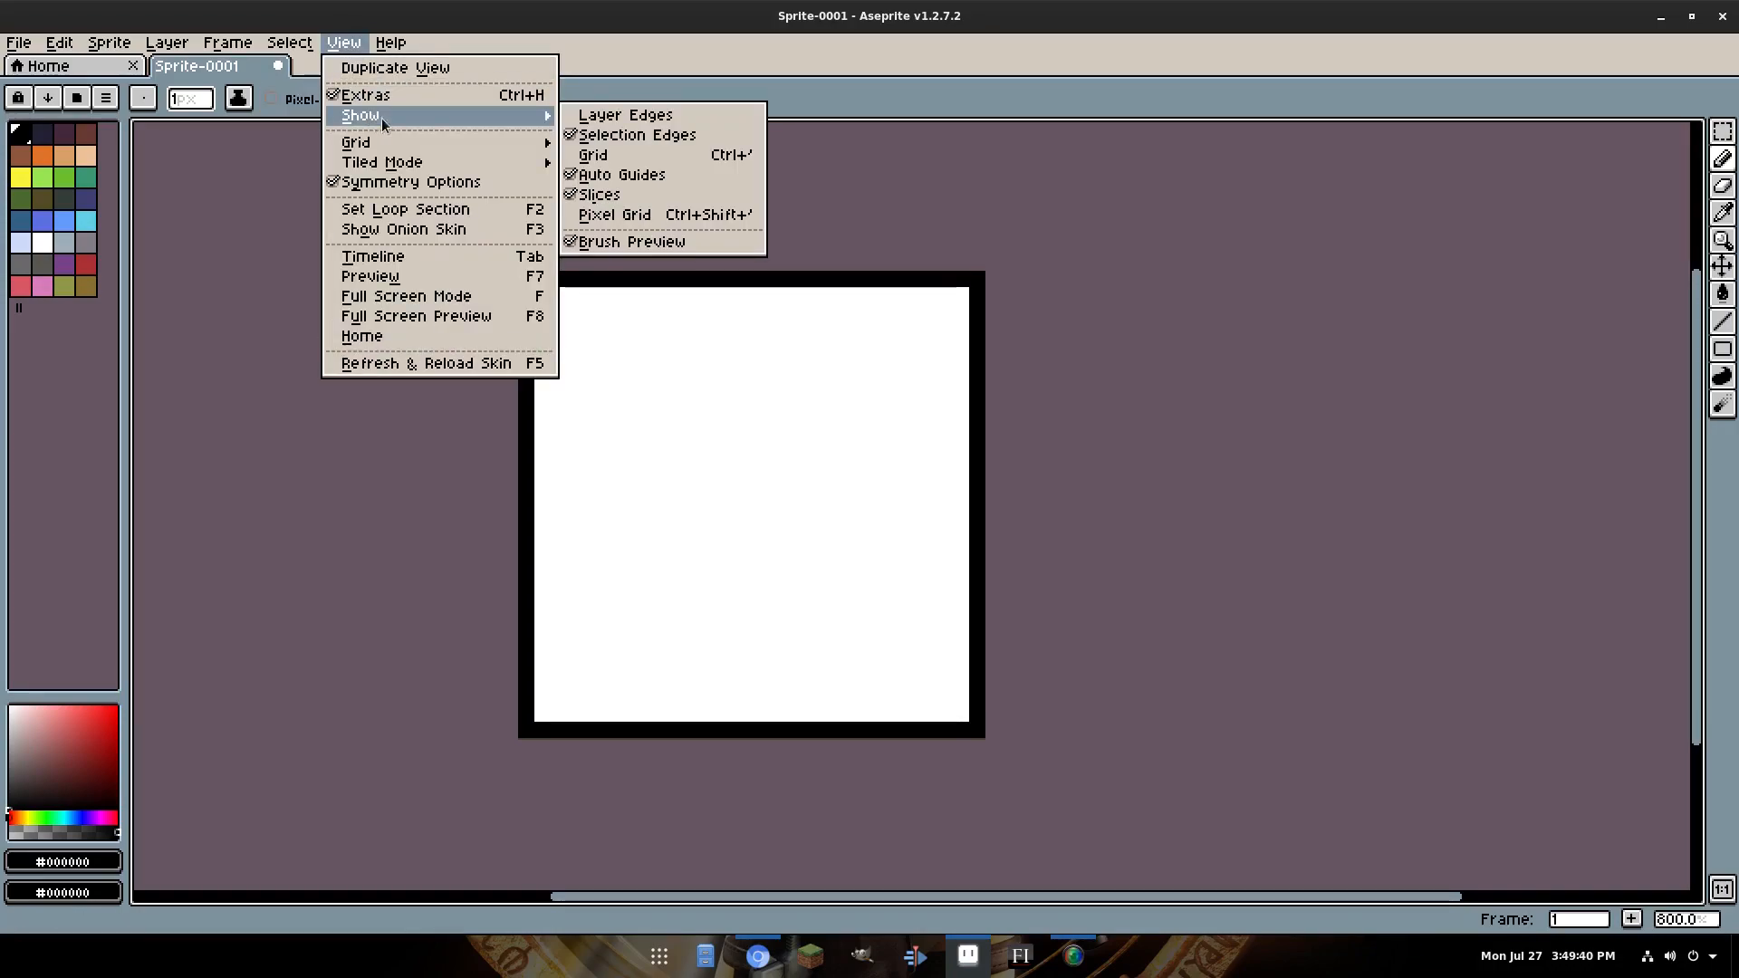
left_click(629, 152)
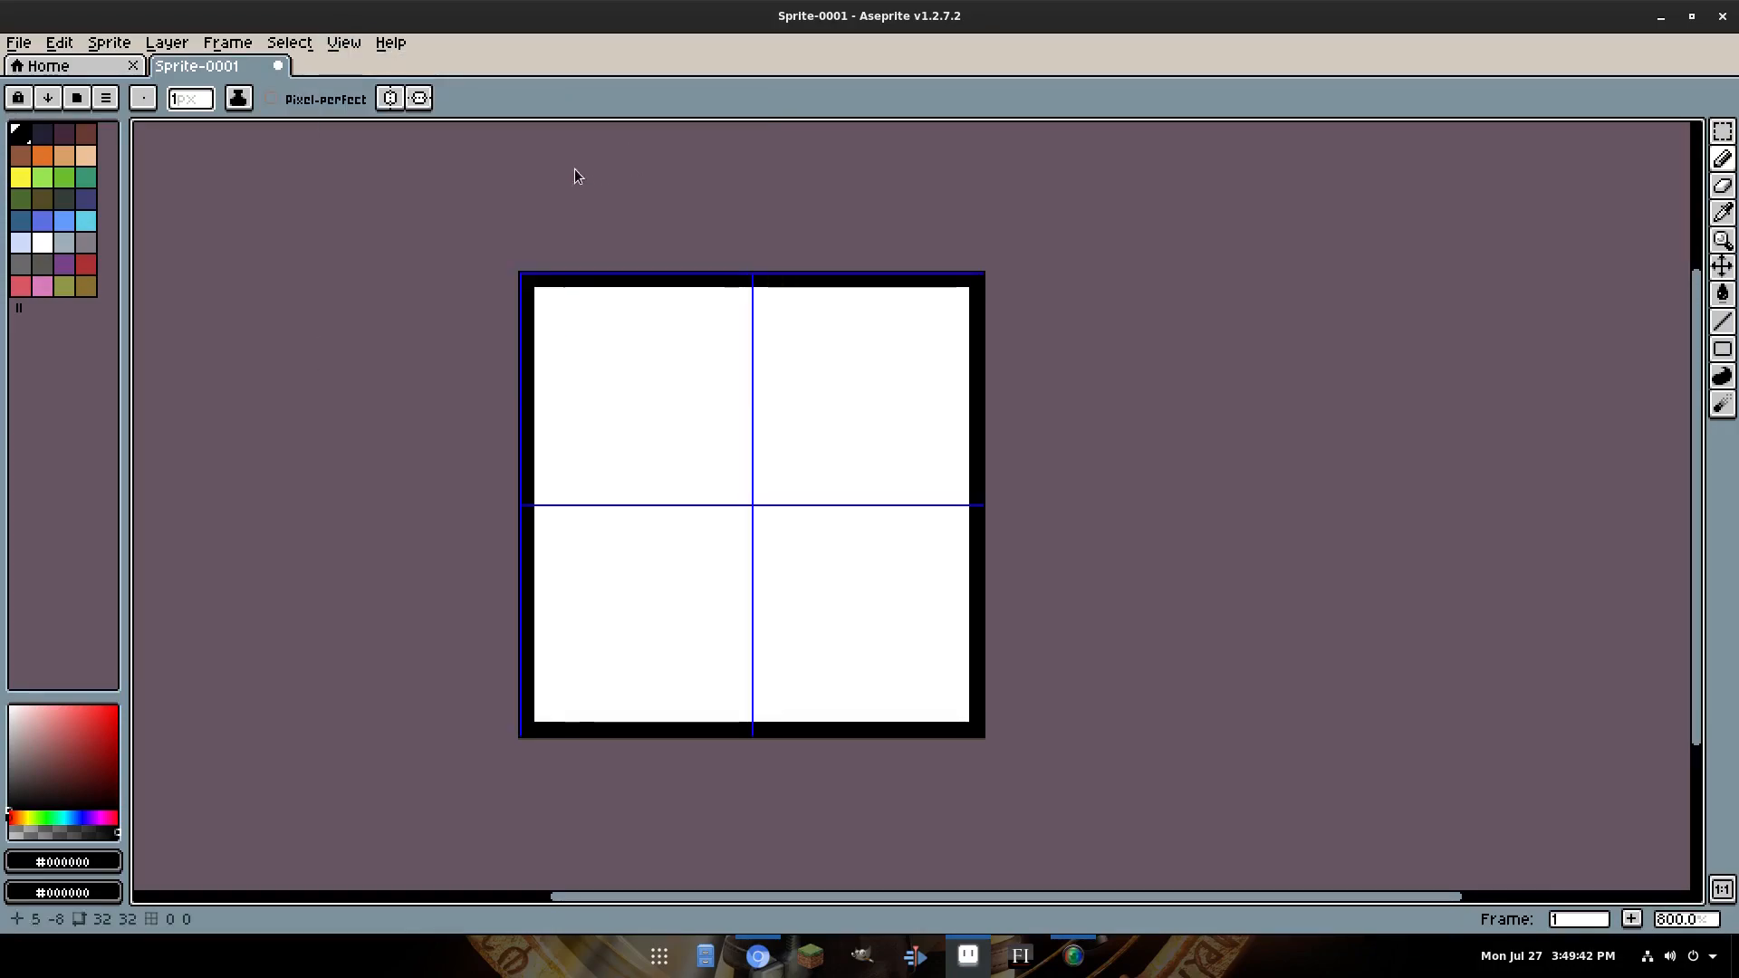
left_click(344, 42)
mouse_move(547, 159)
mouse_move(475, 114)
left_click(625, 152)
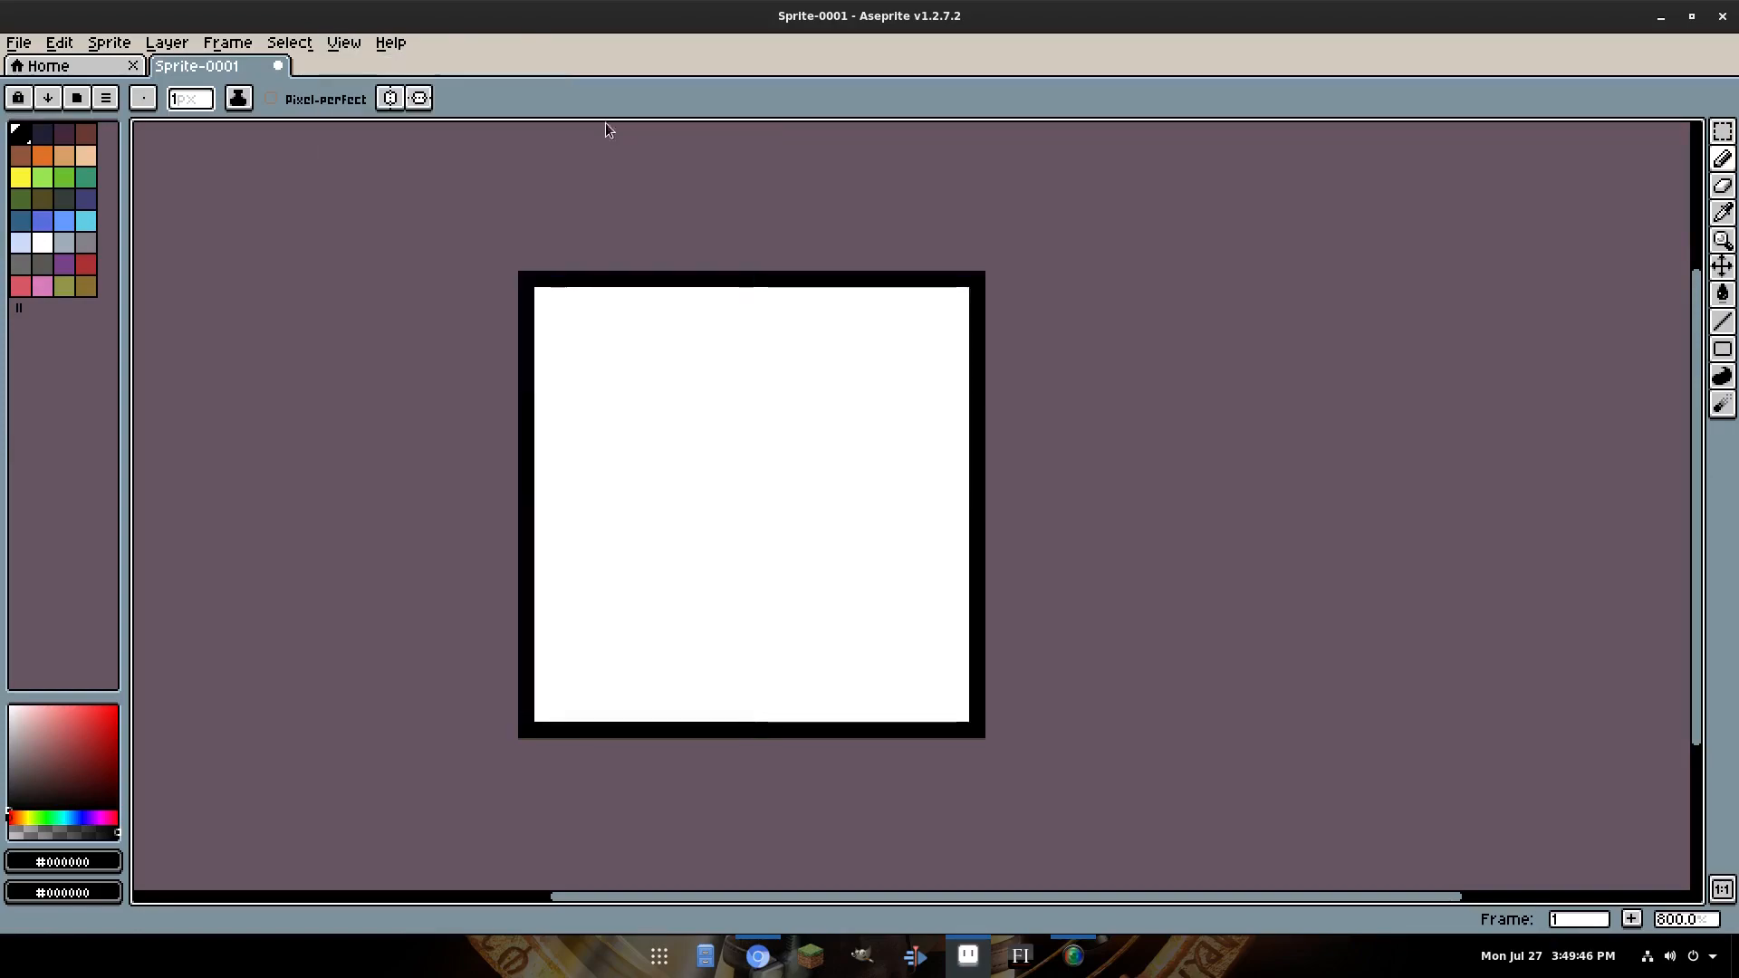
Show both the pixel grid and the regular grid over the sprite.
left_click(365, 52)
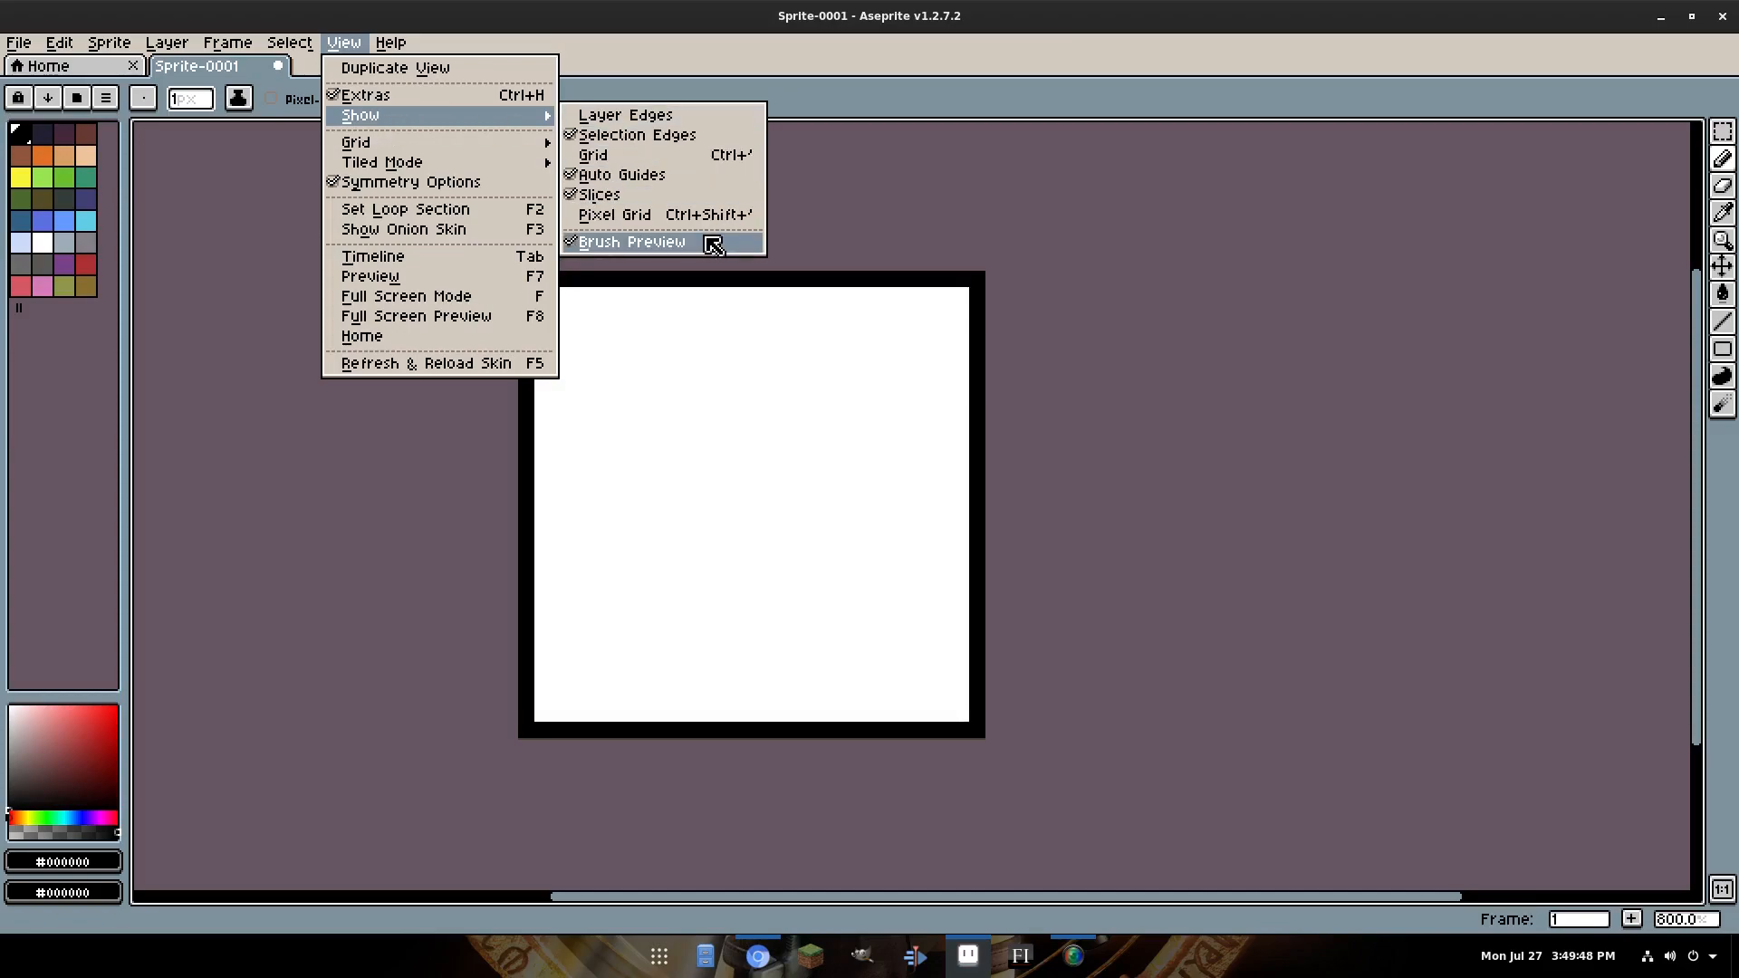
left_click(710, 243)
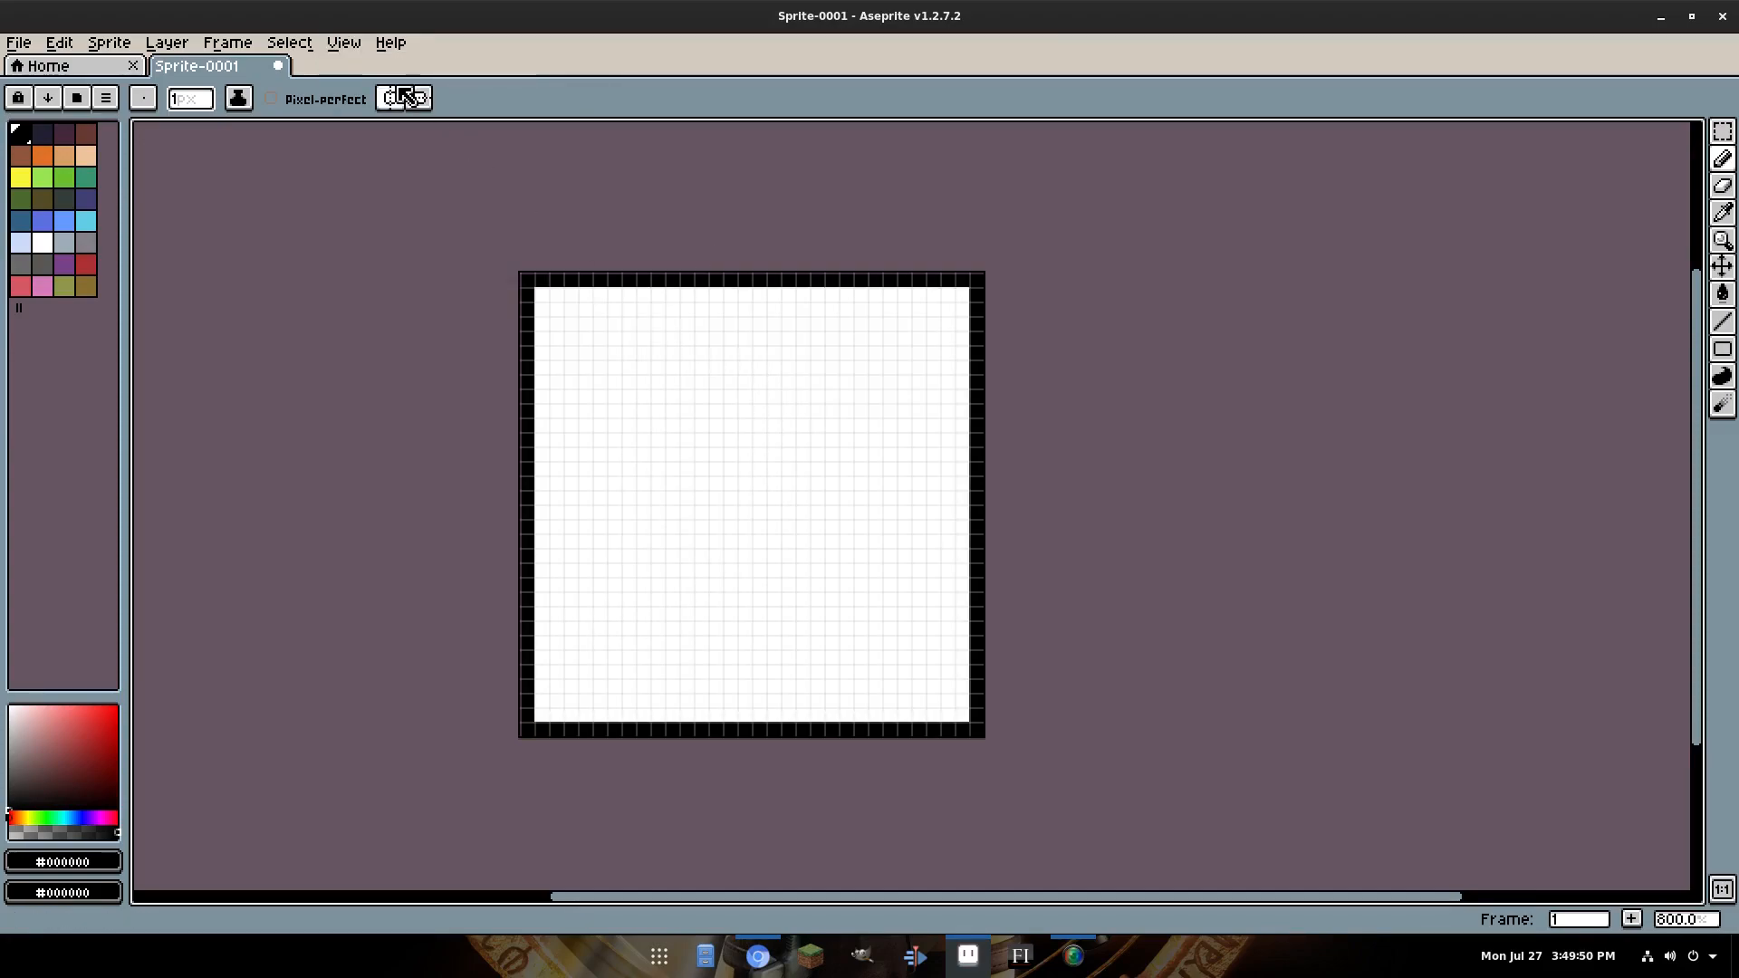
left_click(335, 42)
mouse_move(372, 119)
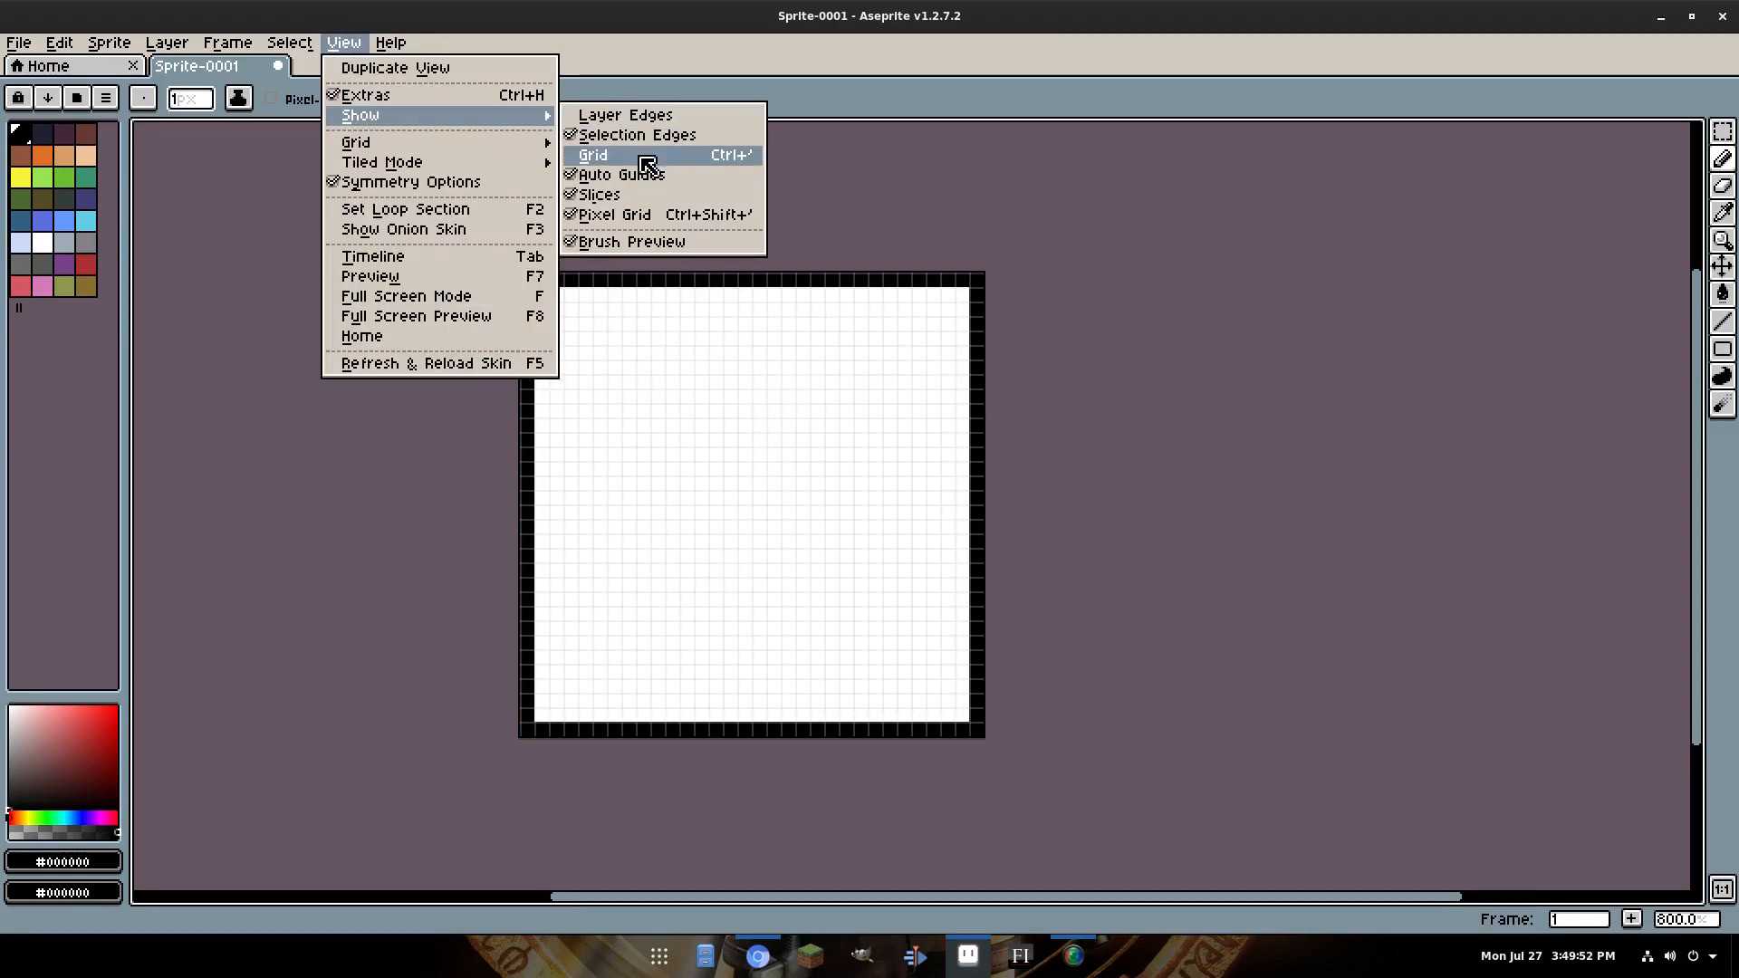
left_click(649, 154)
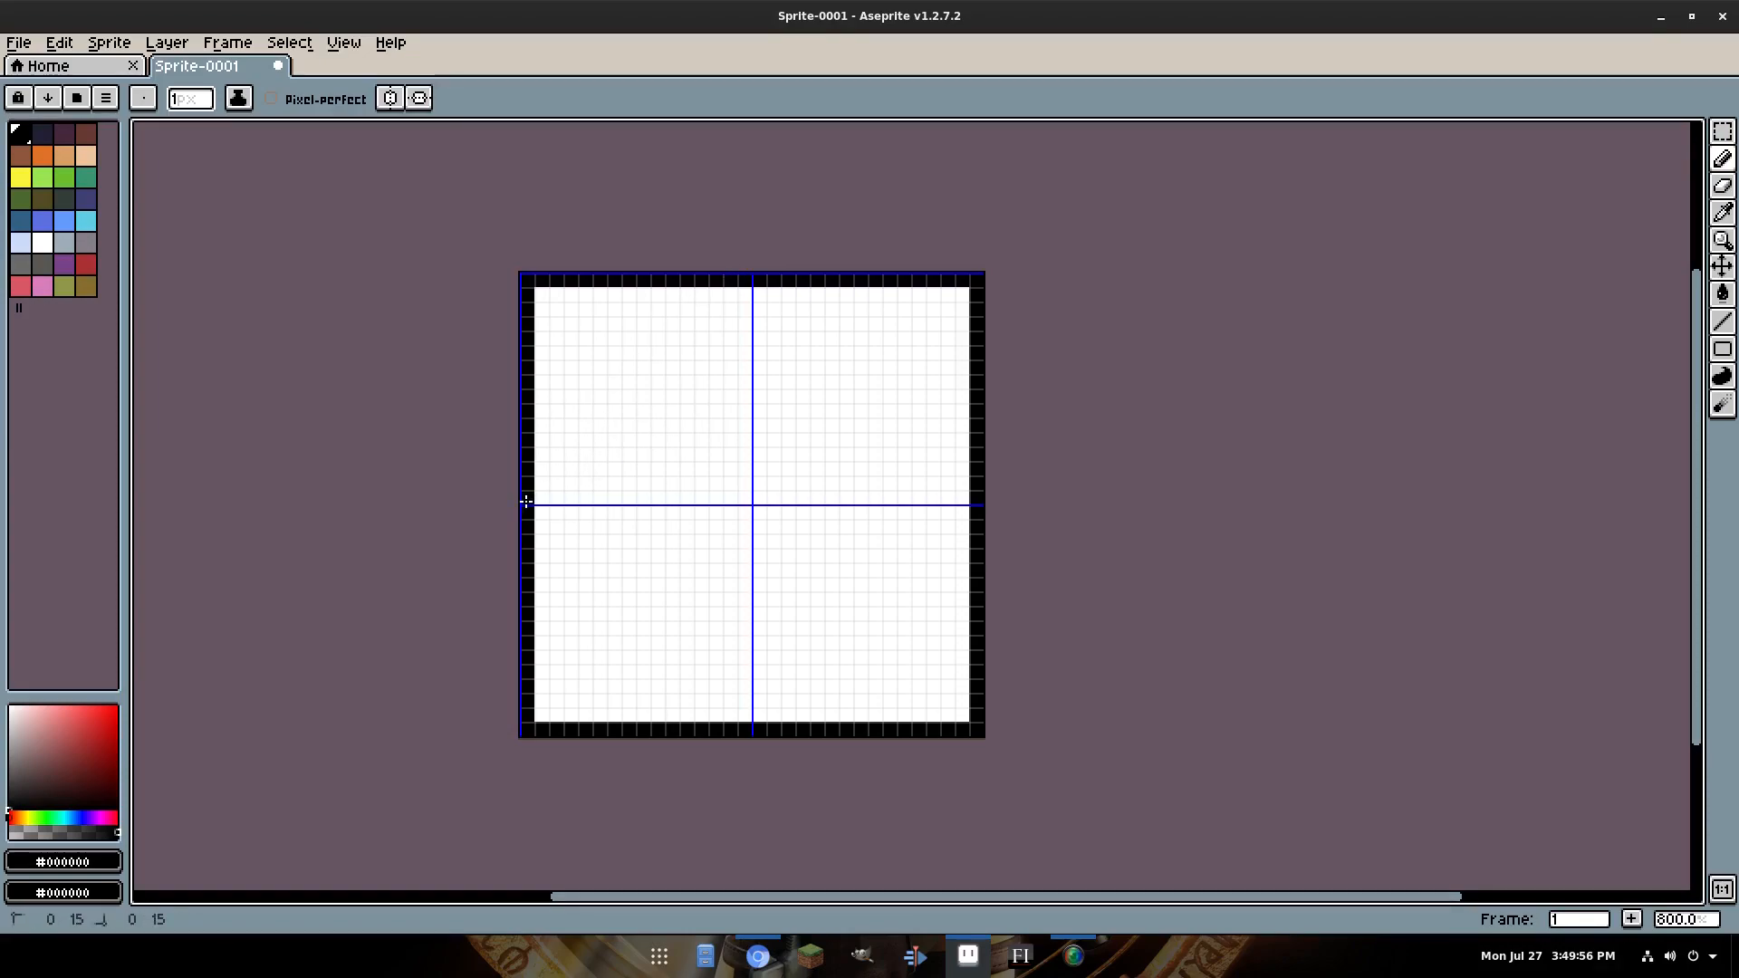
Draw a black one-pixel diamond connecting the midpoints of the border's four sides.
left_click(702, 336, "shift")
key("ctrl+z")
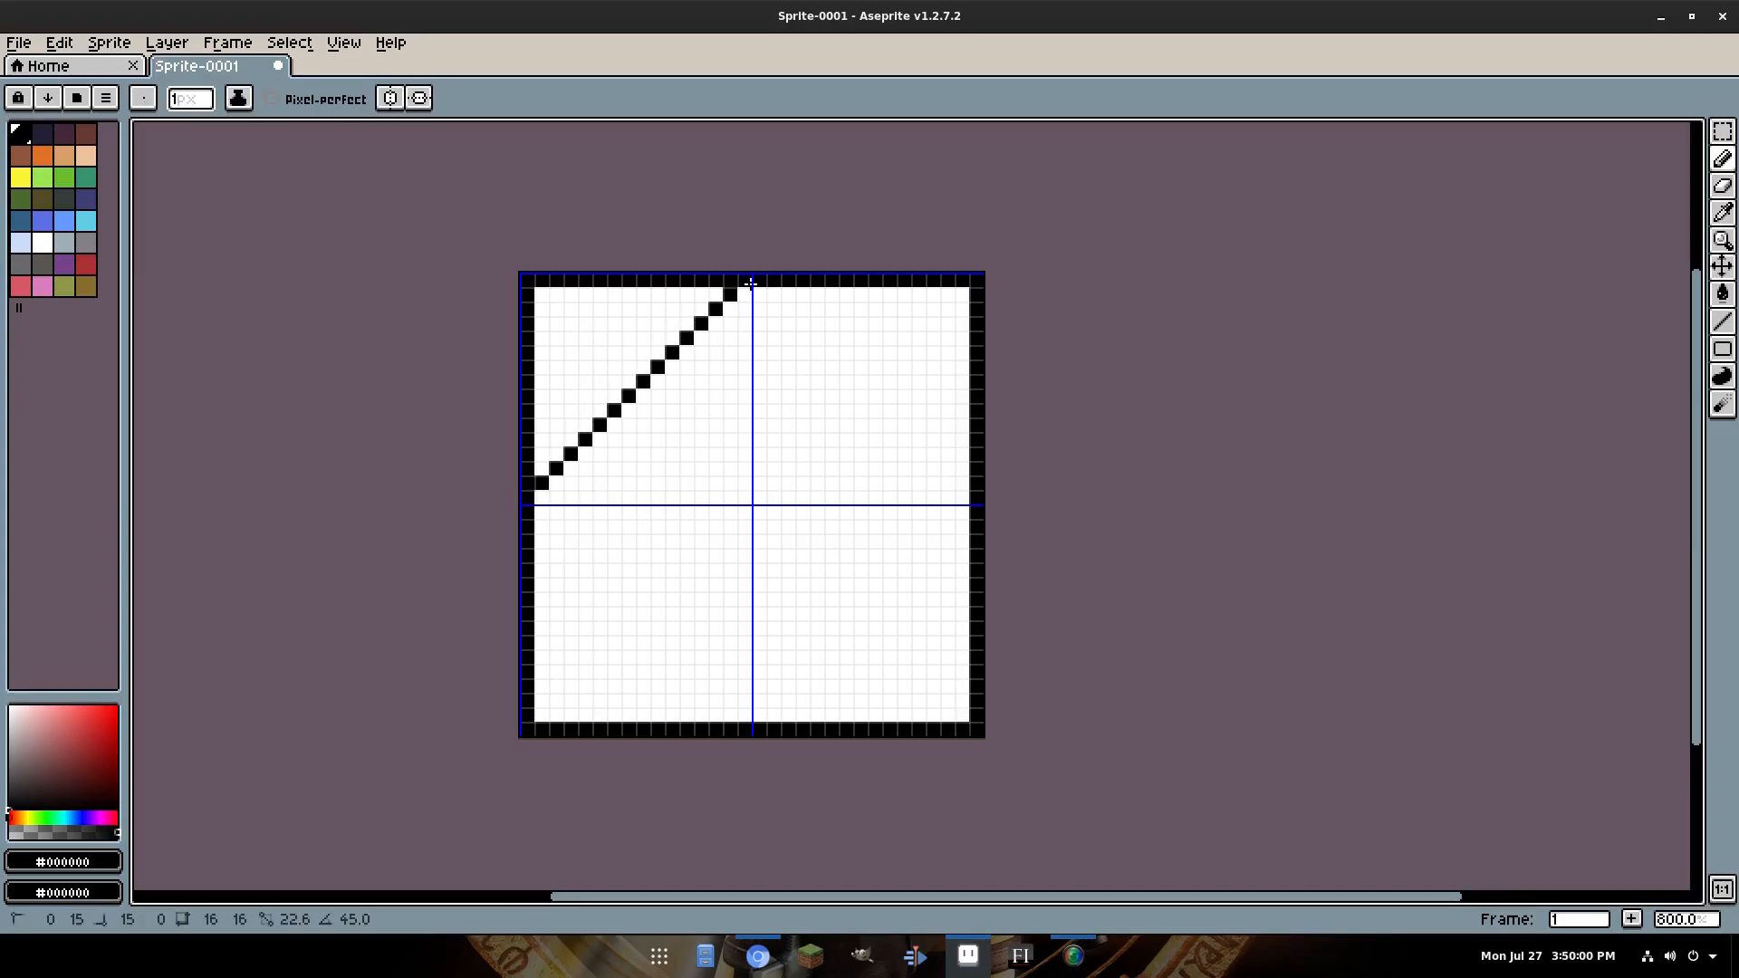
mouse_move(754, 282)
left_mouse_down()
mouse_move(527, 515)
mouse_move(718, 641)
mouse_move(757, 722)
mouse_move(1004, 466)
mouse_move(978, 497)
mouse_move(747, 289)
left_mouse_up()
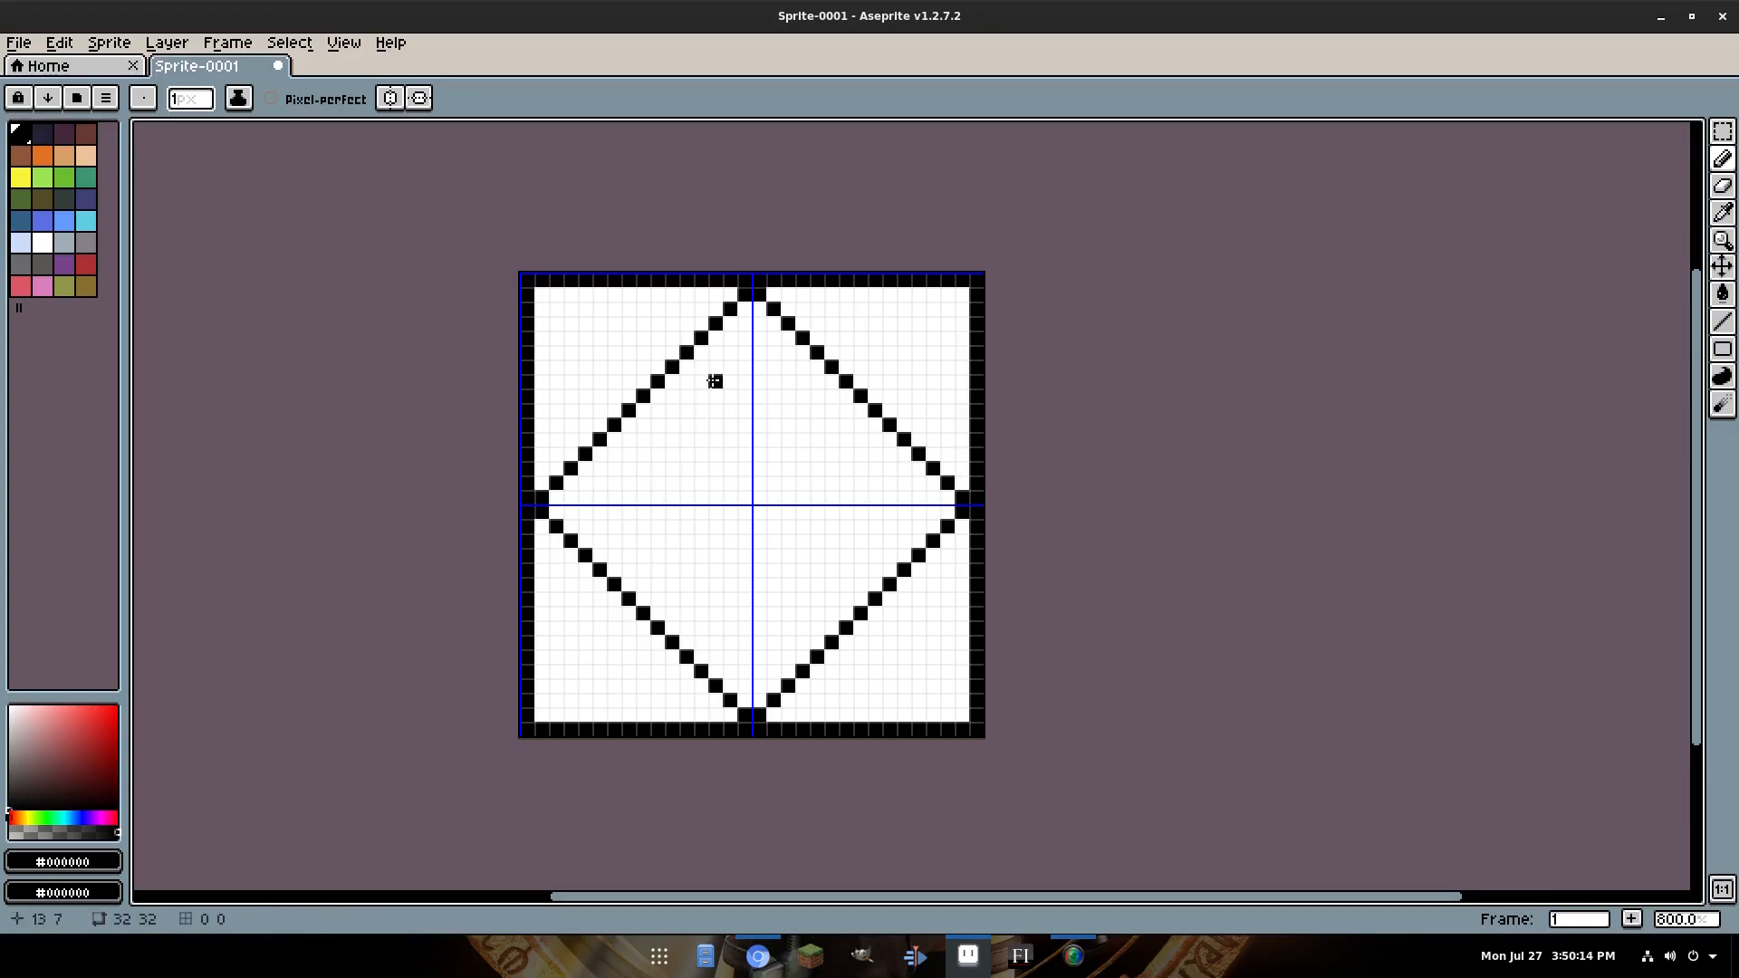
Thicken the black diamond with a second set of diagonal pixel lines along its inner side.
scroll(711, 380, "right", 2)
scroll(710, 380, "up", 1)
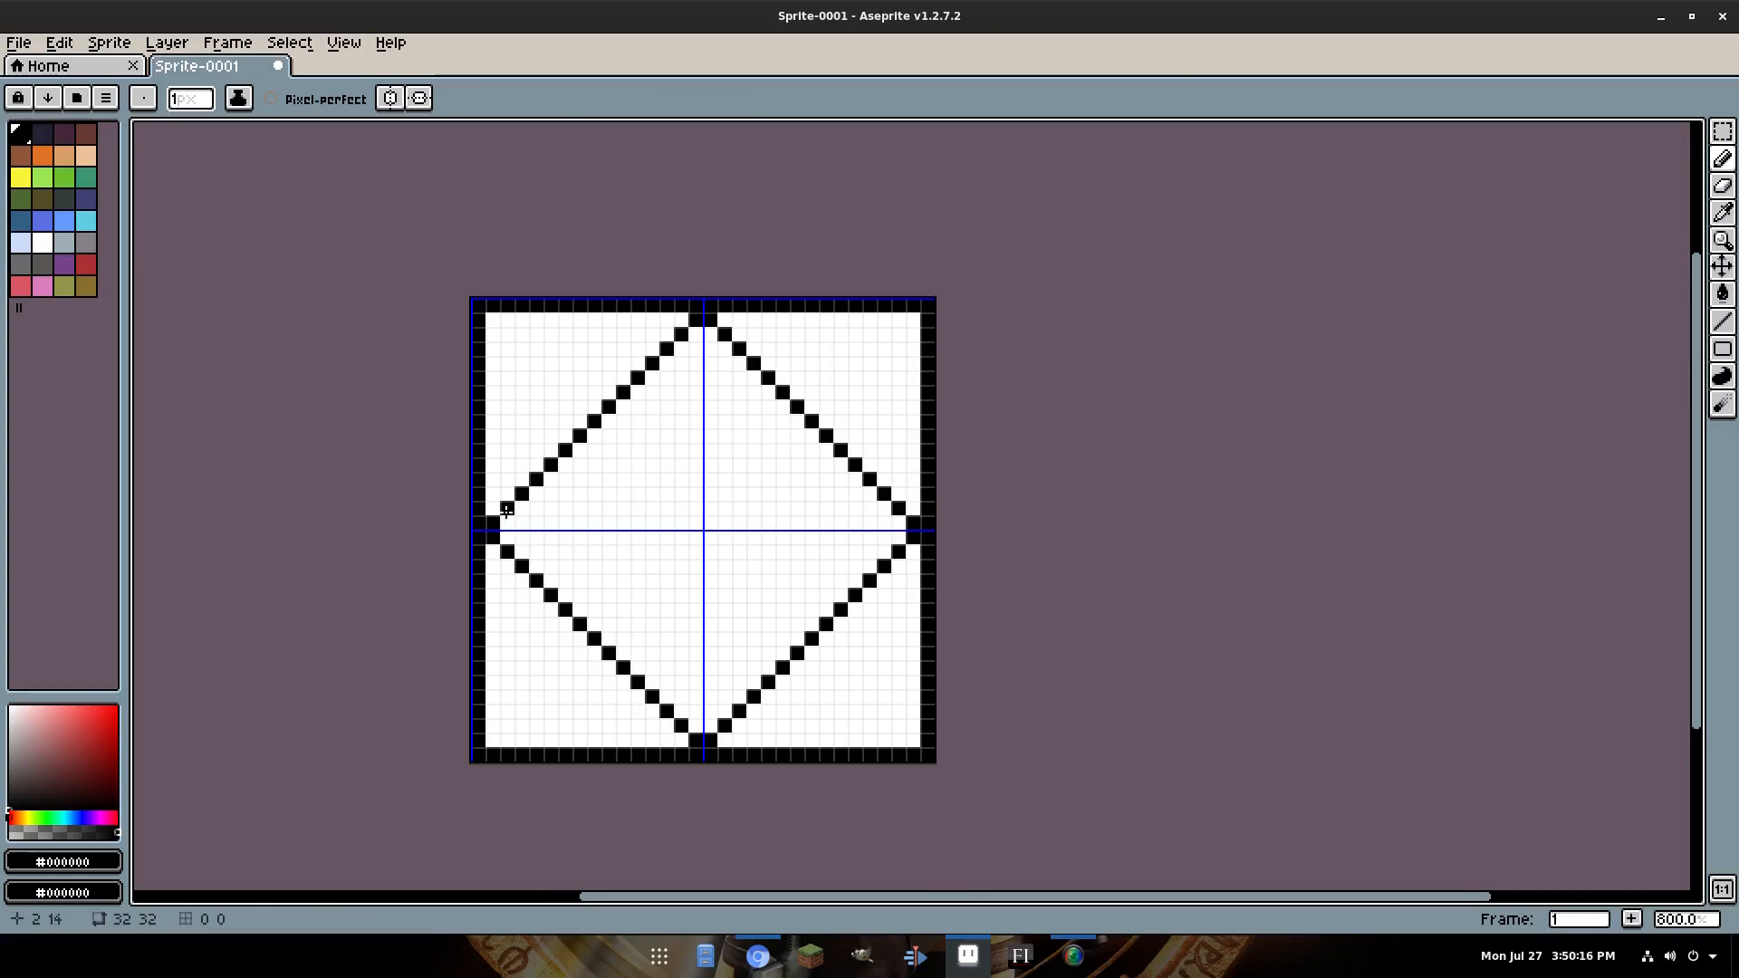
mouse_move(494, 533)
left_mouse_down()
mouse_move(706, 321)
mouse_move(897, 536)
mouse_move(709, 722)
mouse_move(494, 536)
left_mouse_up()
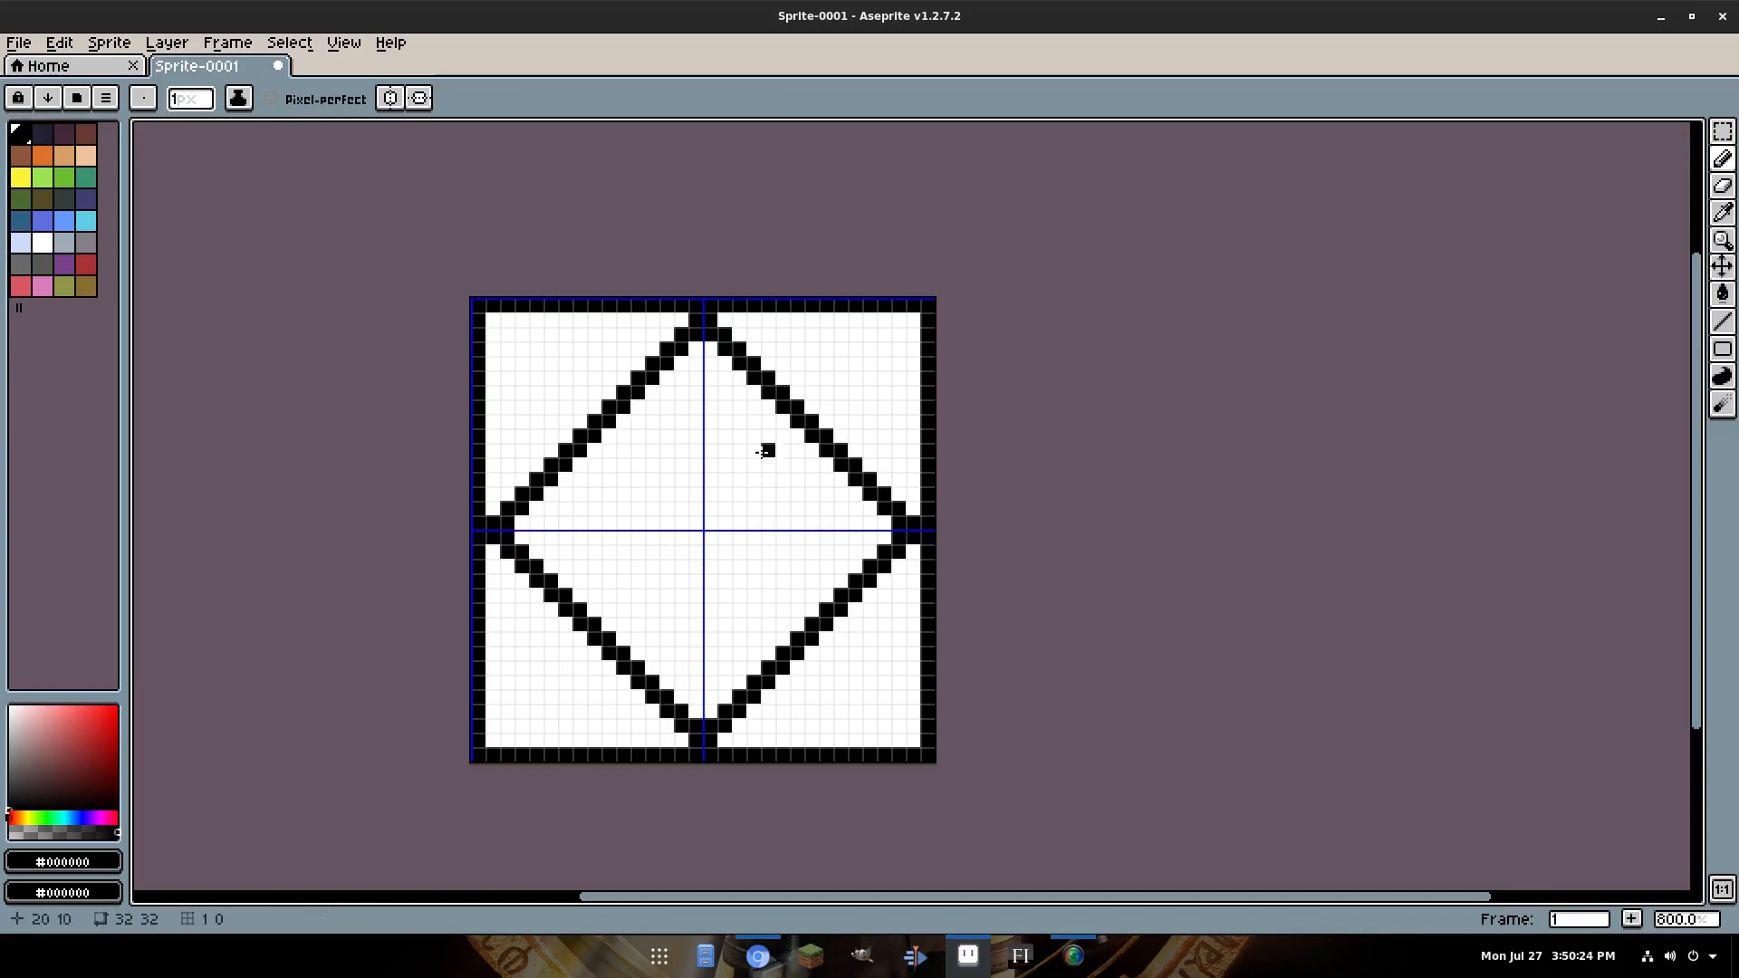
Draw a black diagonal line parallel to each side of the diamond, just outside it, with a narrow white gap between.
scroll(594, 449, "down", 2)
scroll(594, 449, "right", 2)
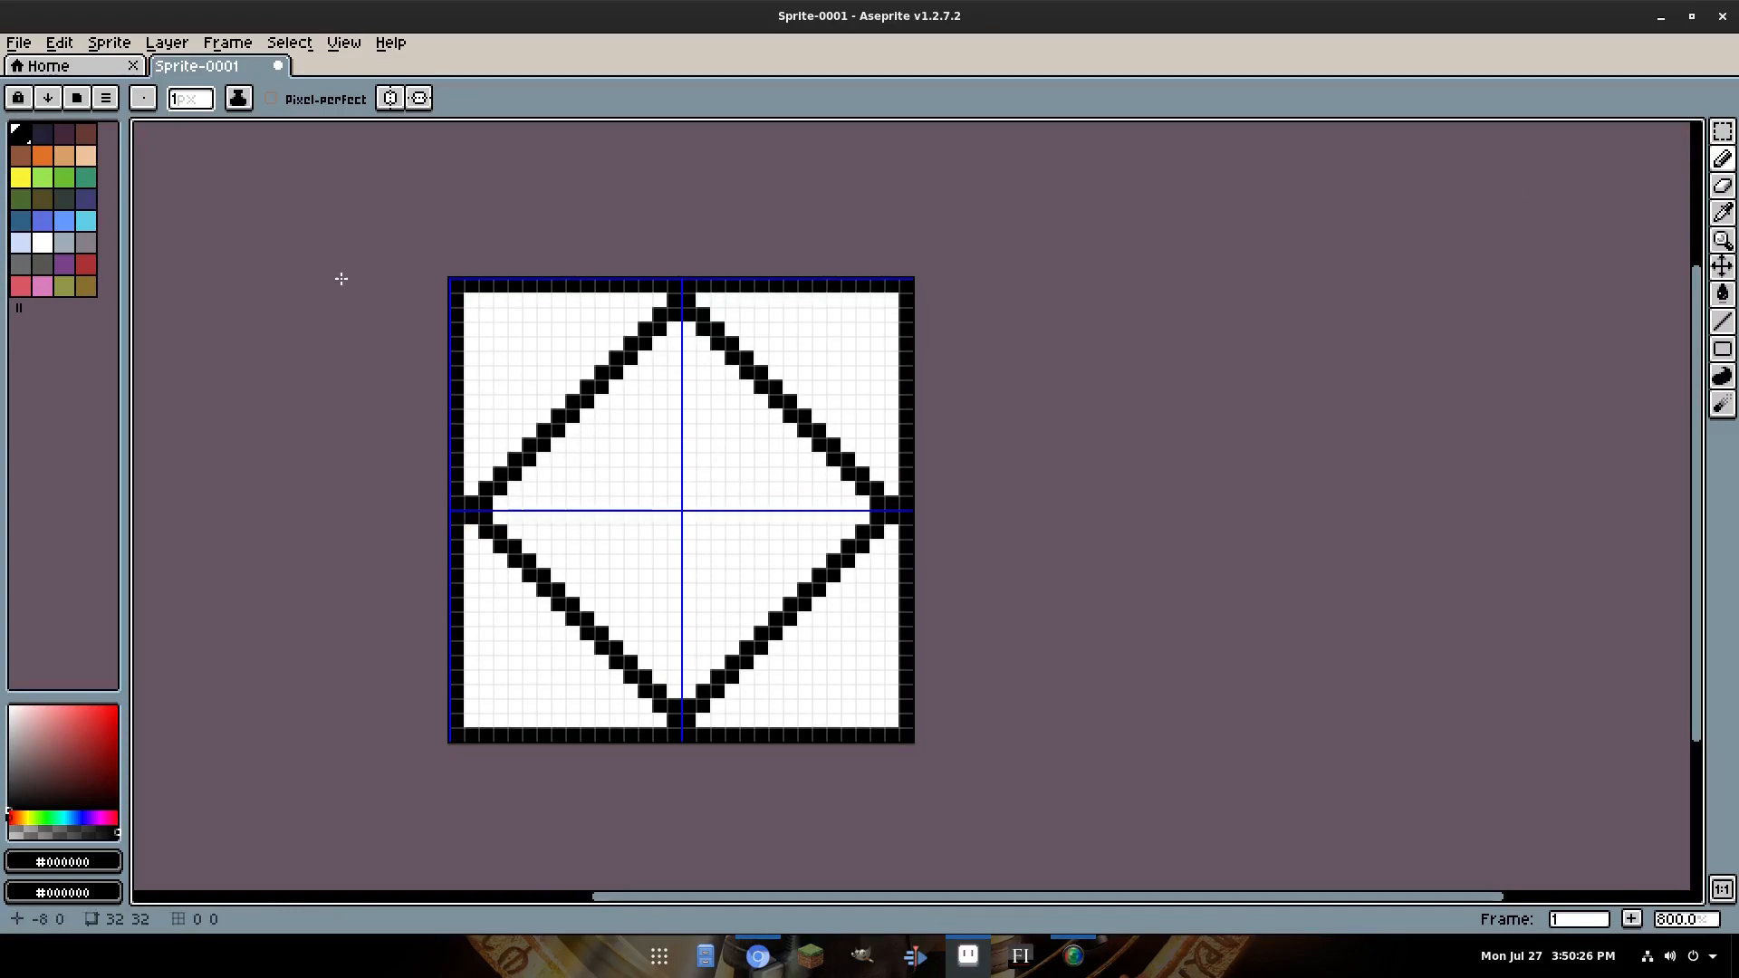
mouse_move(488, 477)
left_mouse_down()
mouse_move(503, 426)
mouse_move(664, 299)
mouse_move(892, 476)
left_mouse_up()
mouse_move(892, 544)
left_mouse_down()
mouse_move(716, 720)
mouse_move(473, 532)
left_mouse_up()
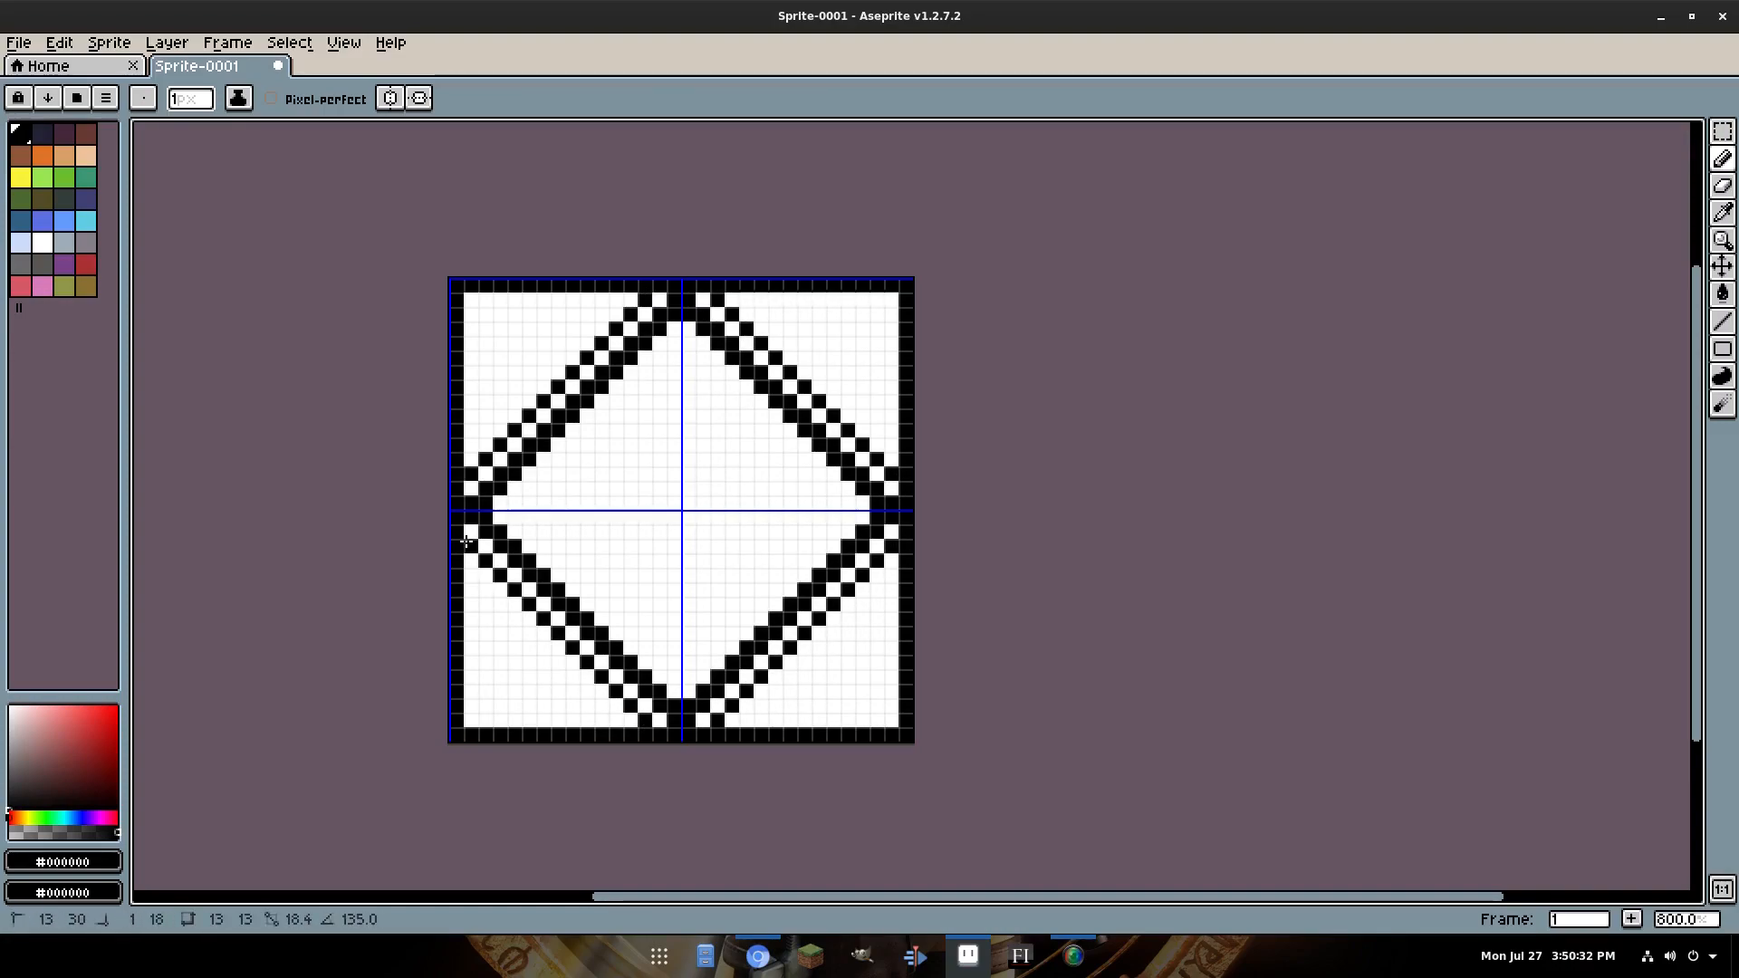
Draw a double-line light blue diamond inside the black one, using the colour HSV 207, 55, 100.
left_click_drag(599, 502, 652, 489)
scroll(654, 446, "down", 4)
scroll(654, 447, "up", 7)
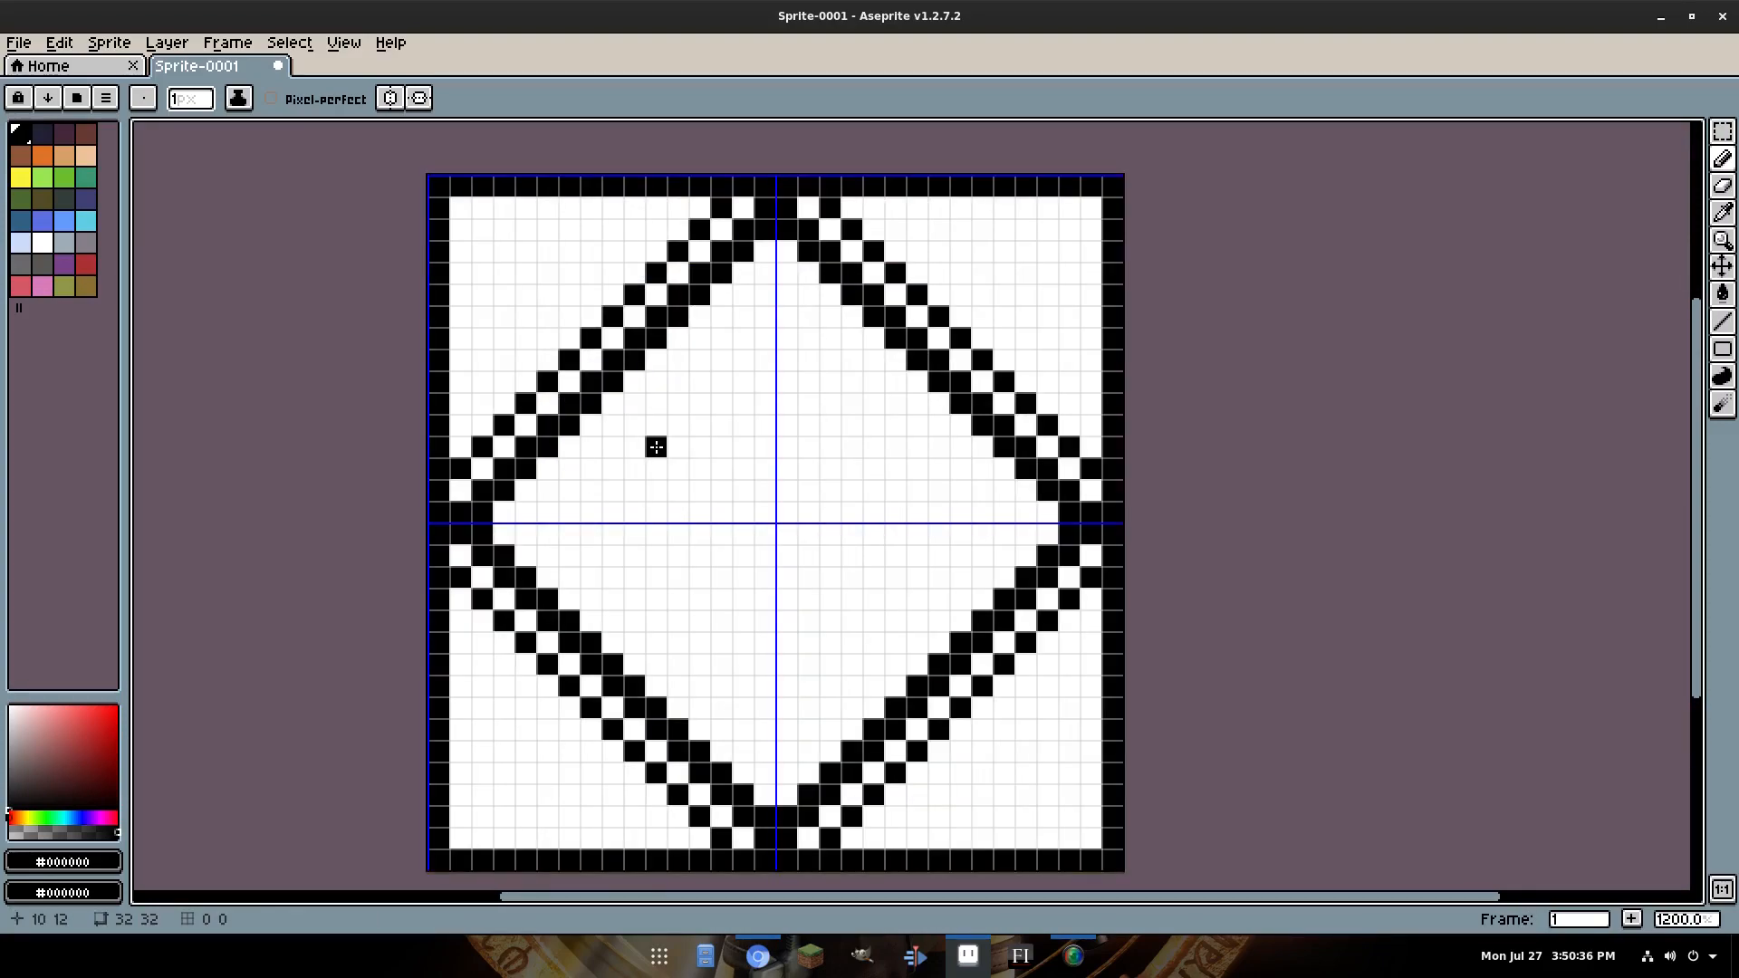
scroll(656, 447, "down", 1)
left_click(52, 230)
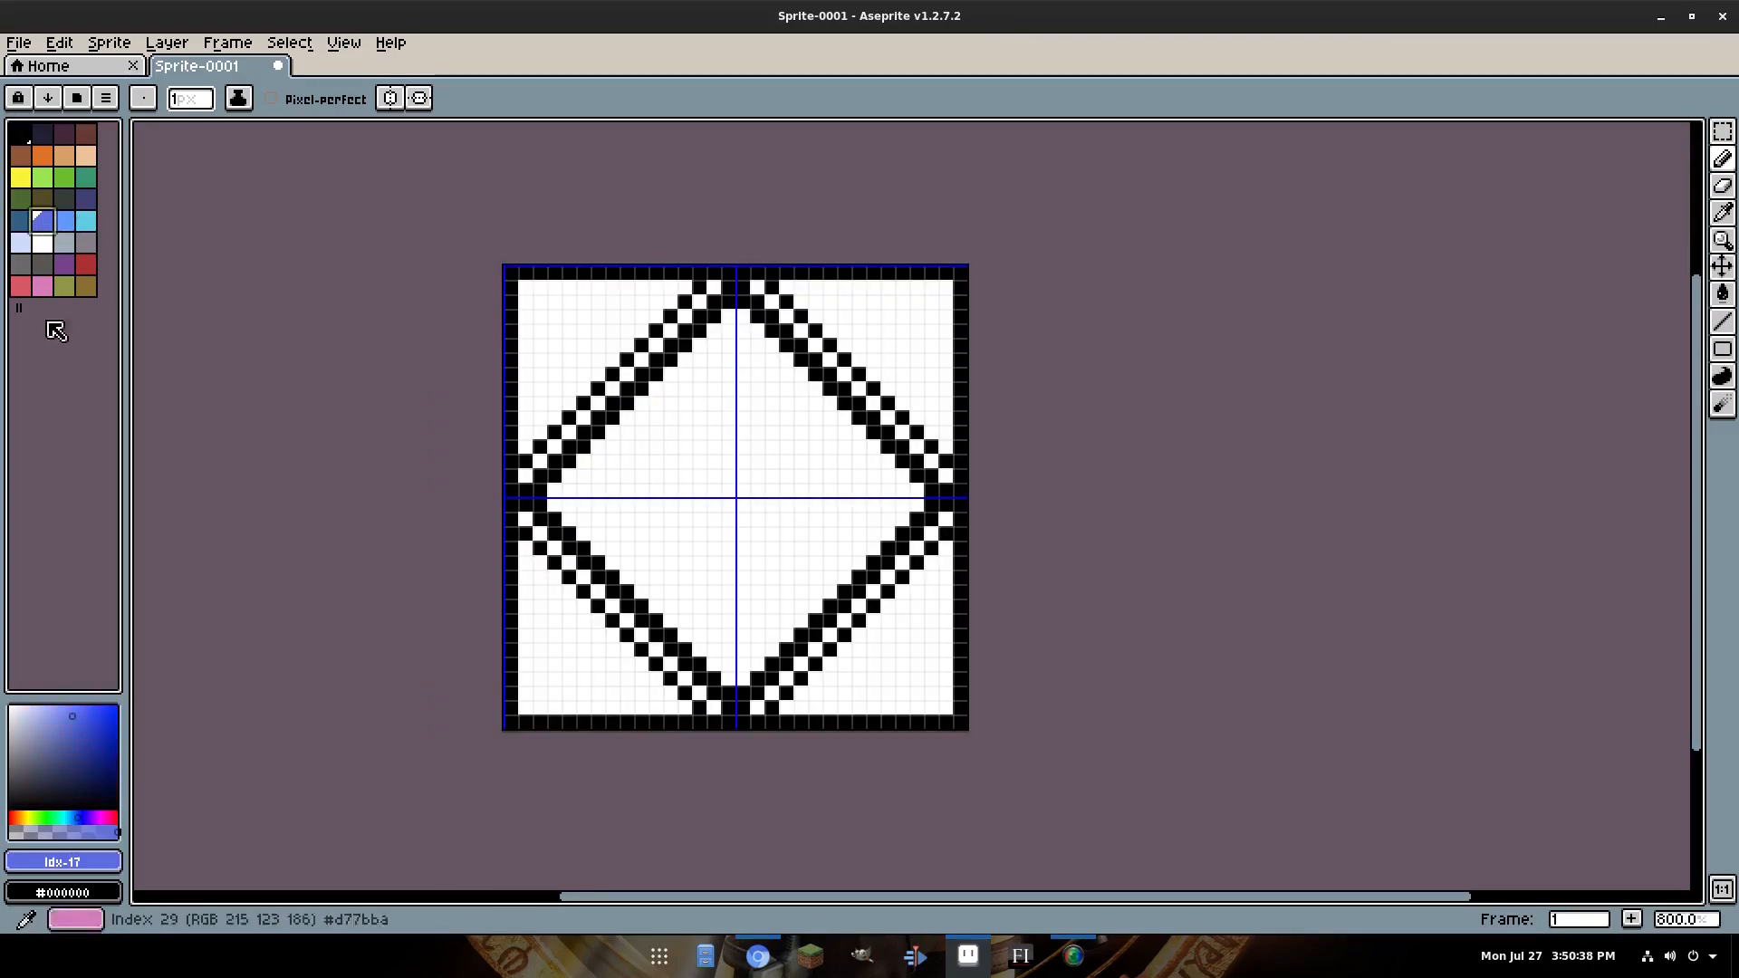
left_click(68, 706)
left_click(76, 816)
left_click_drag(73, 818, 71, 818)
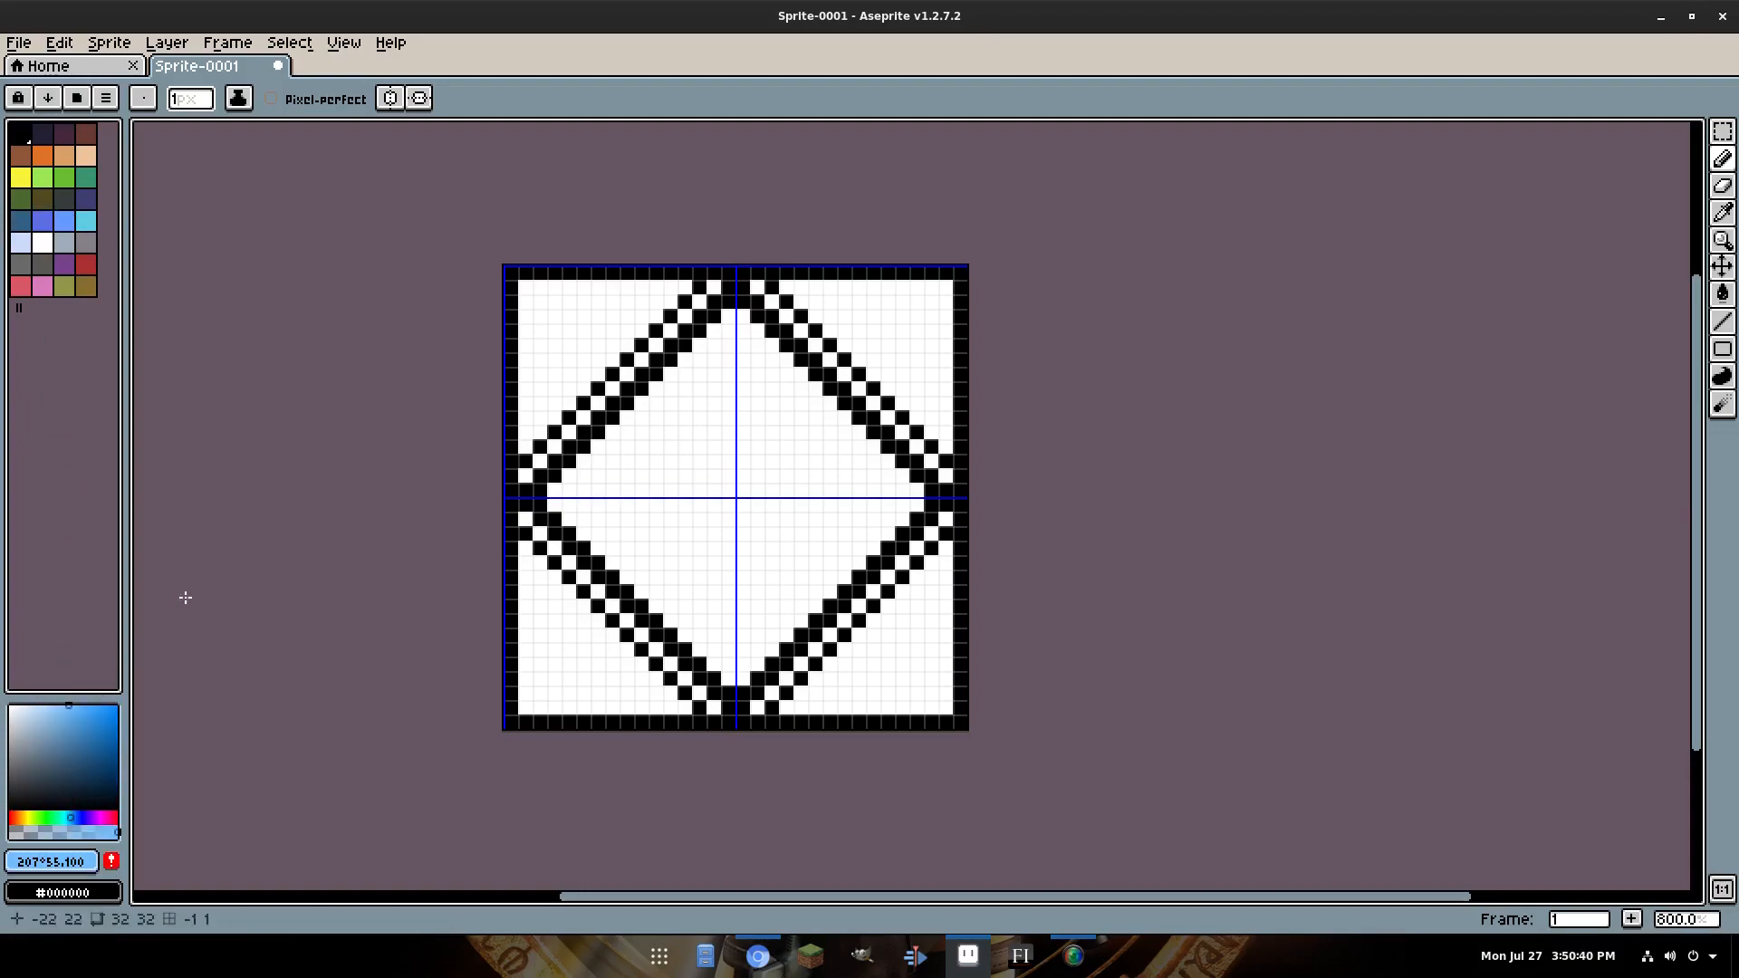
mouse_move(583, 490)
left_mouse_down()
mouse_move(742, 346)
mouse_move(892, 498)
mouse_move(742, 654)
mouse_move(588, 503)
left_mouse_up()
left_click(731, 636, "shift")
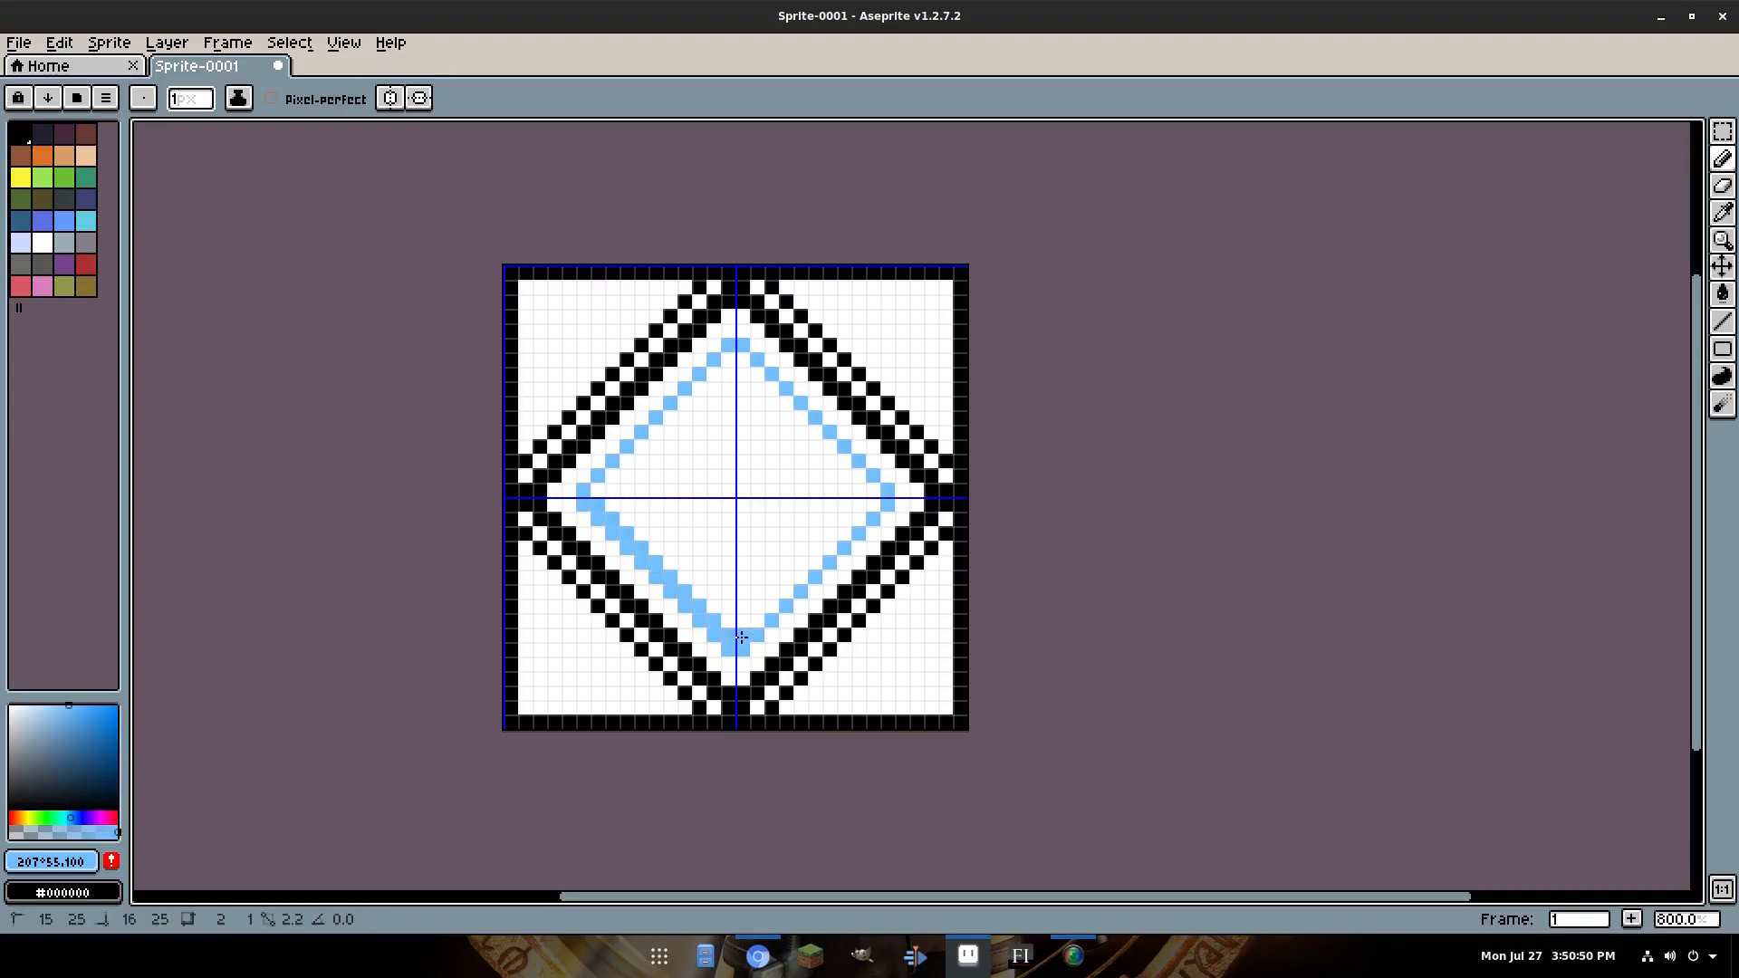
left_click(874, 505, "shift")
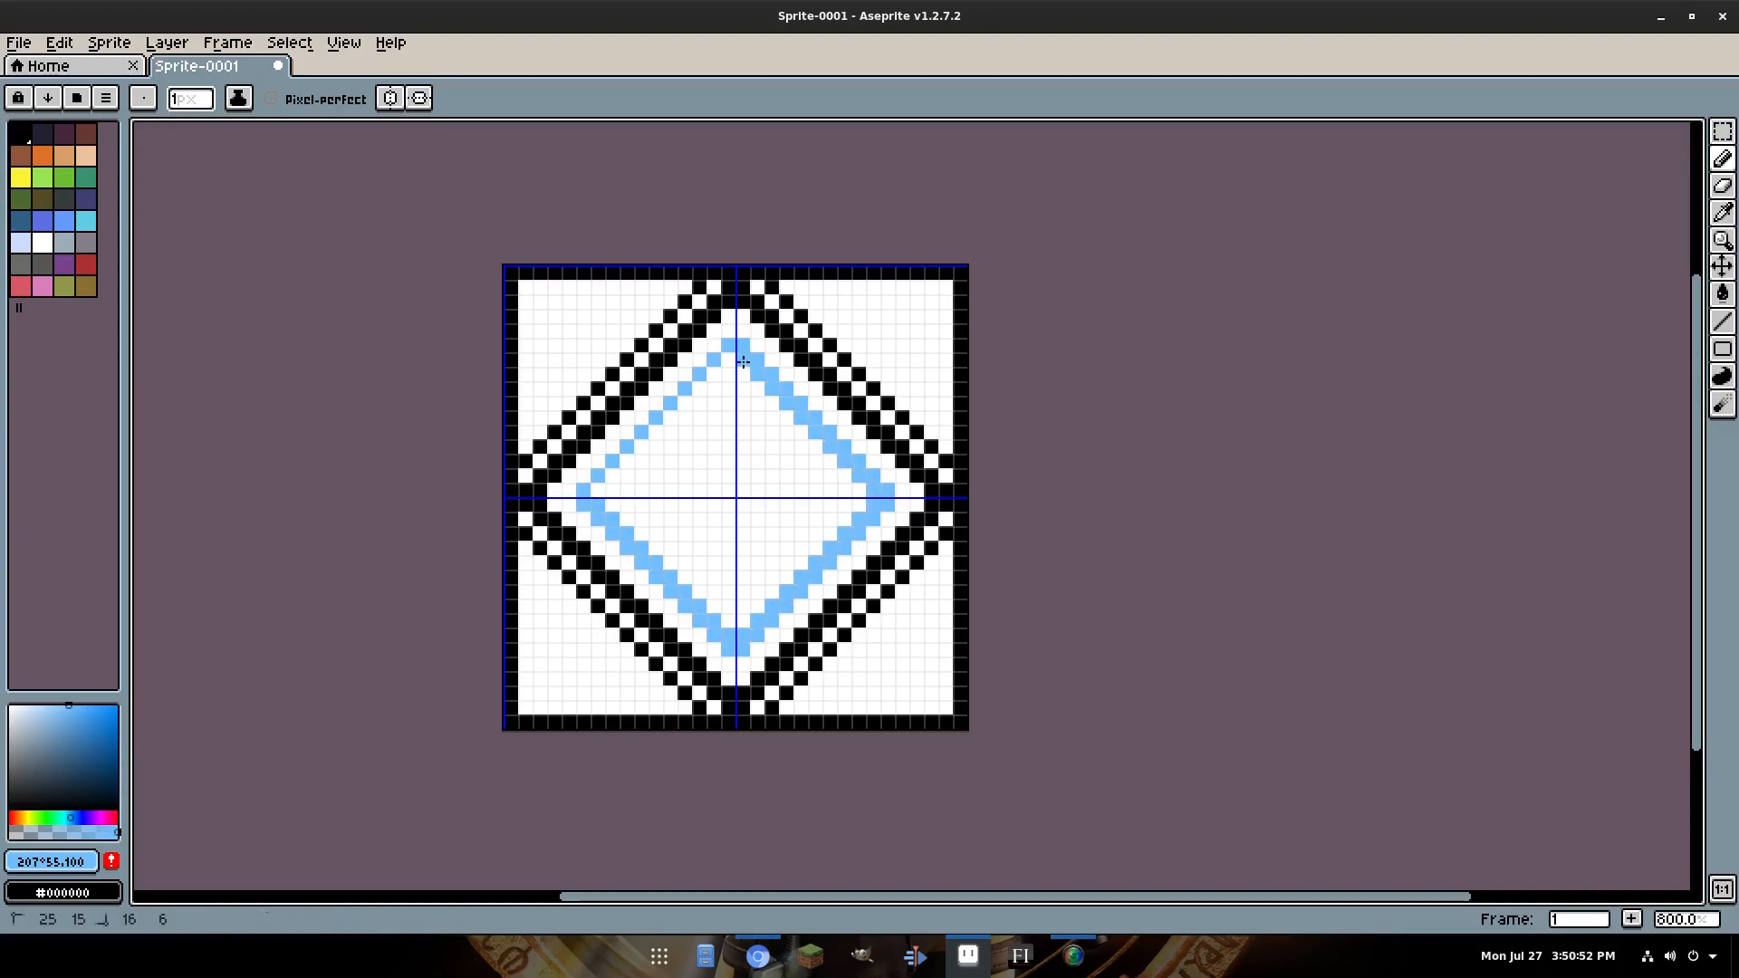
left_click(593, 503, "shift")
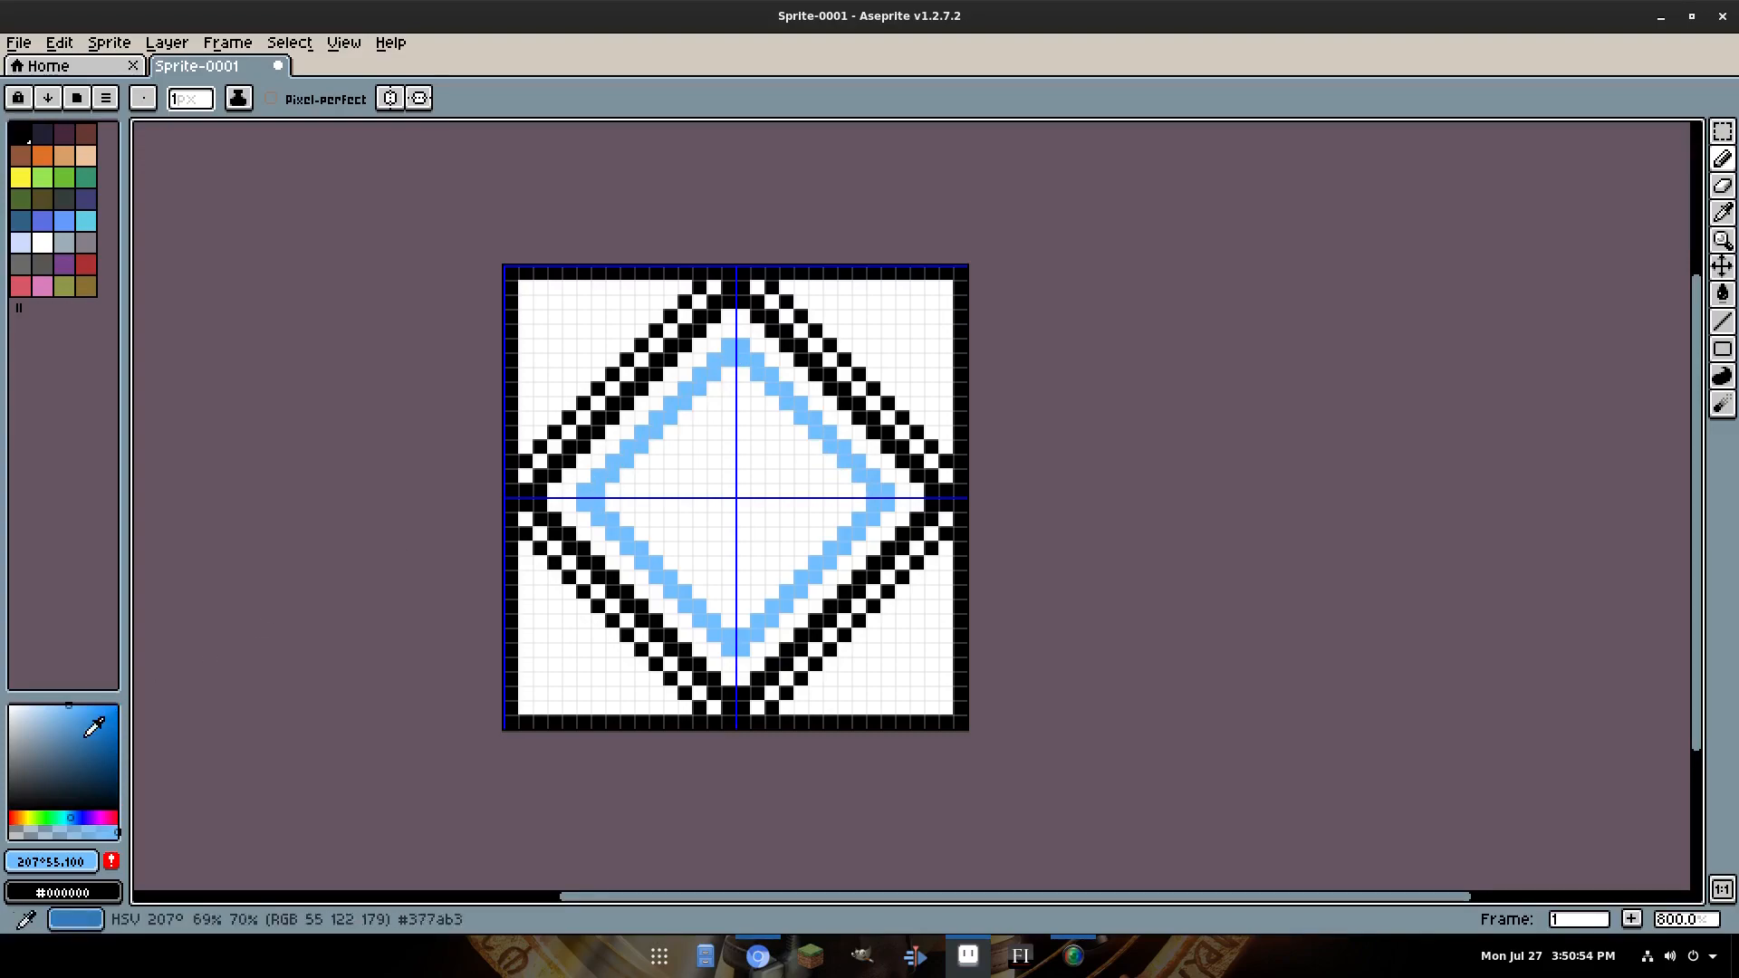
Recolour the inner diamond with a more saturated blue, HSV 207, 71, 100, using the Paint Bucket.
left_click(86, 706)
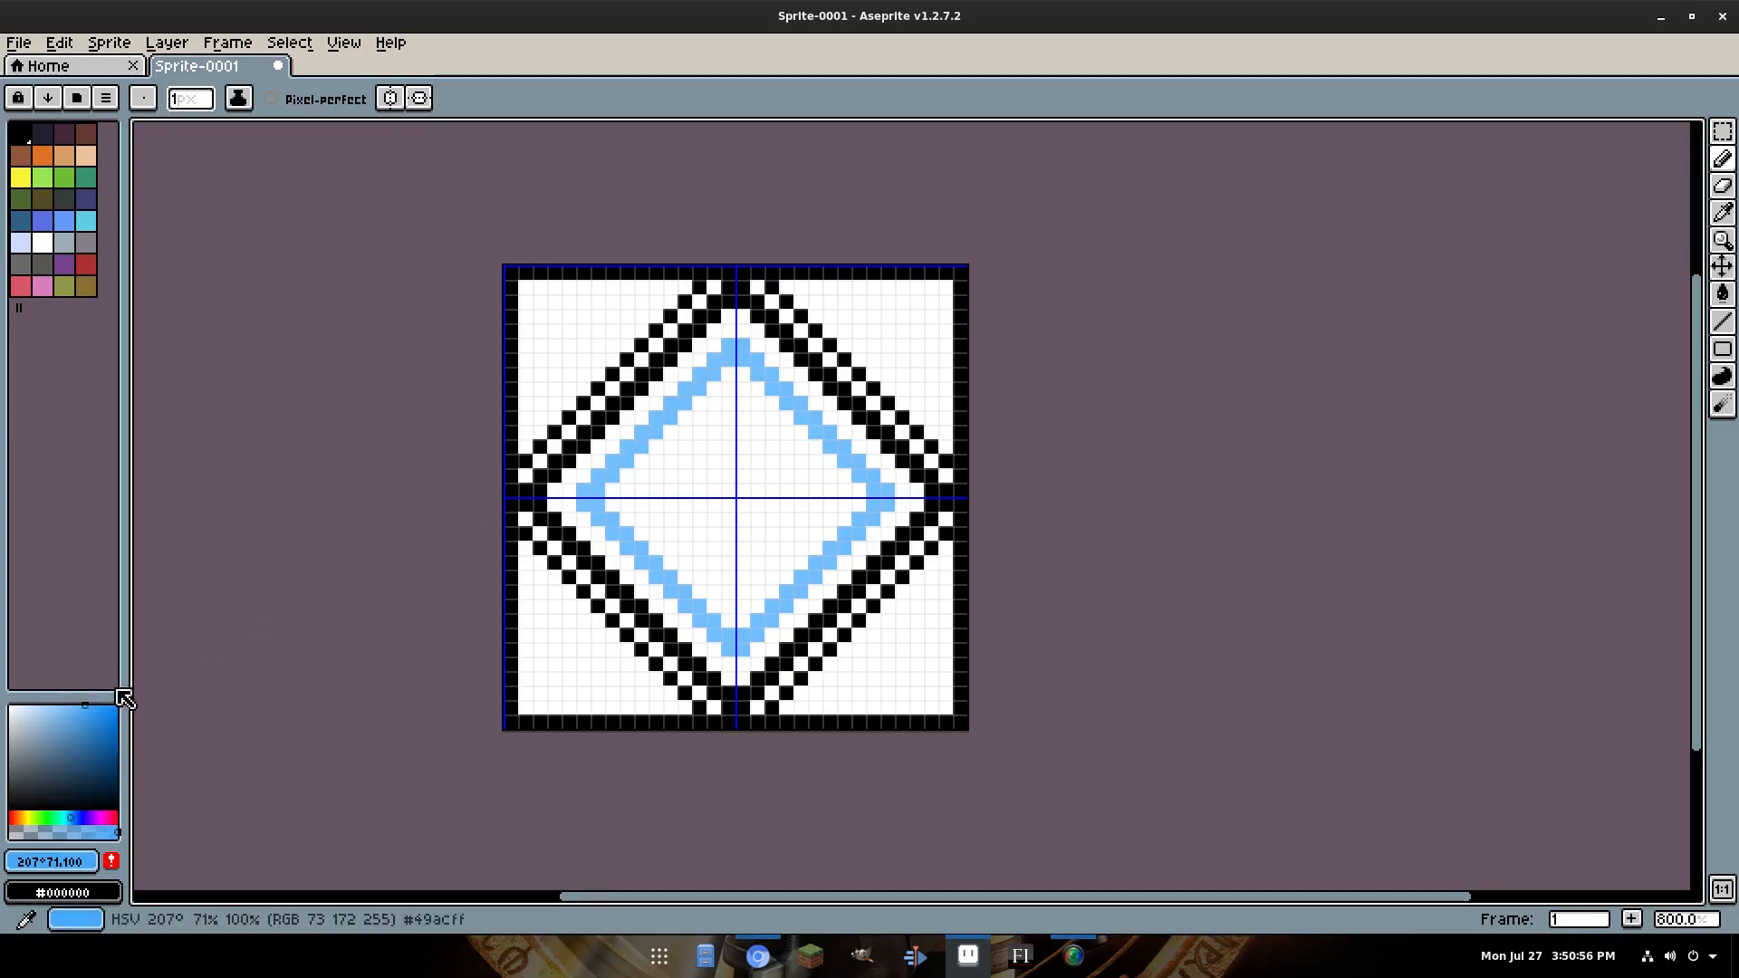
key("ctrl+f")
key("ctrl+f")
key("g")
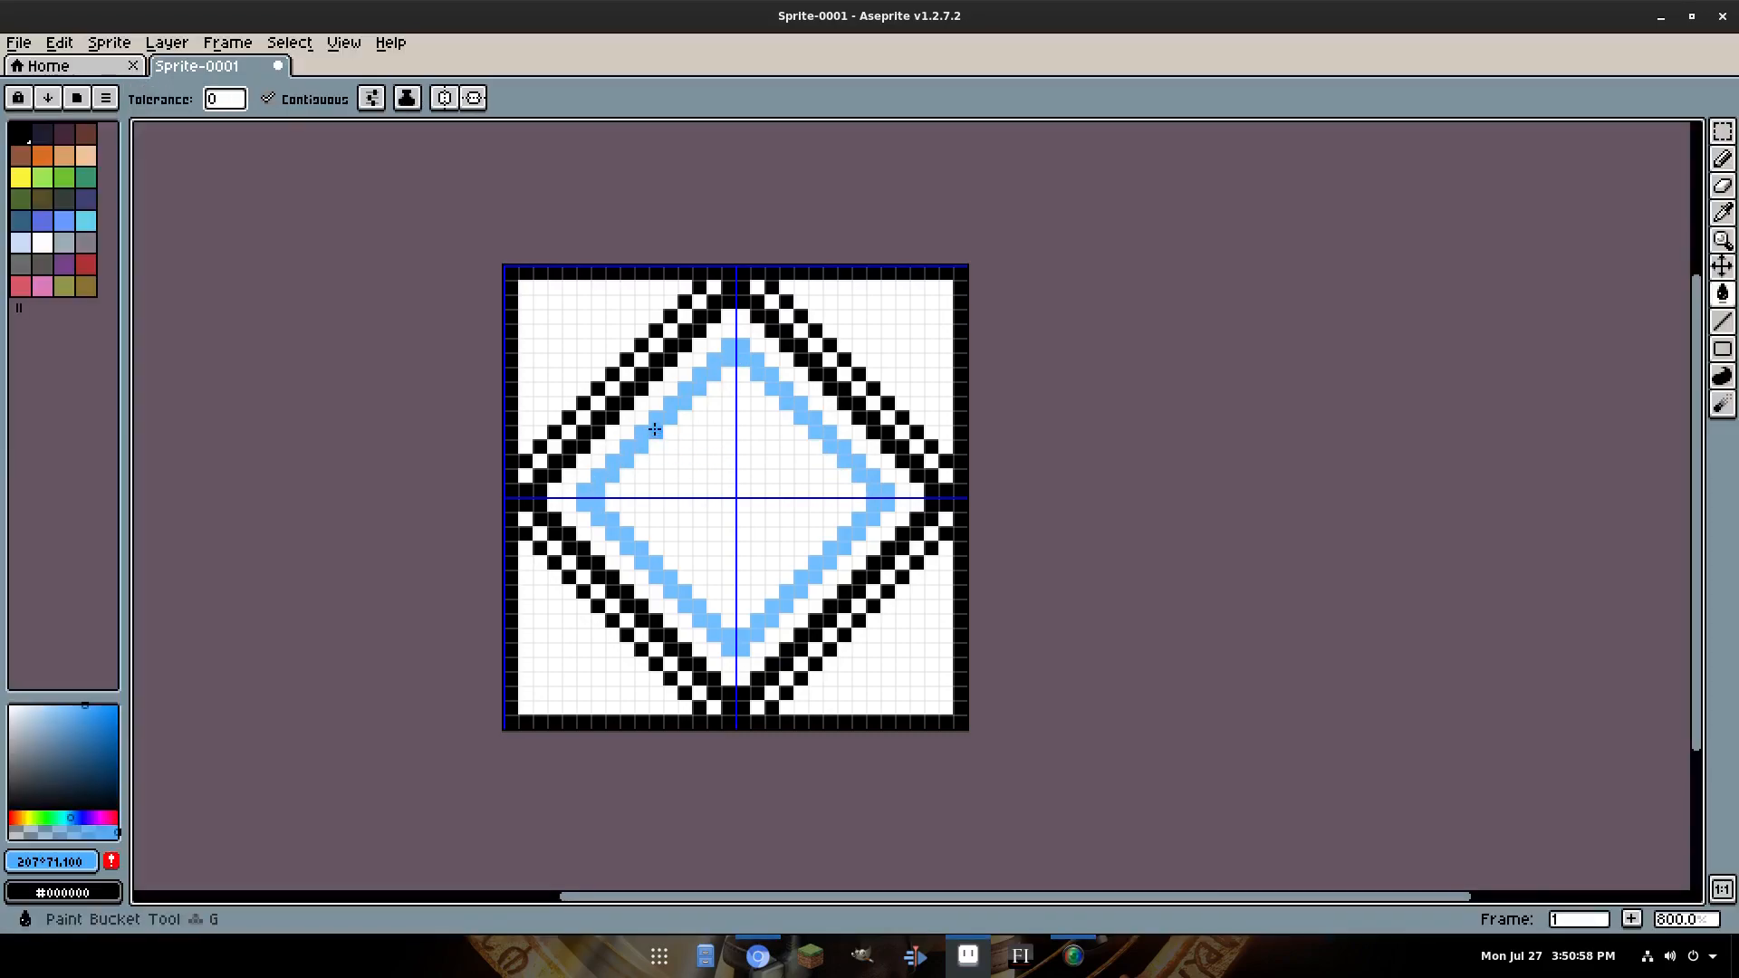
left_click(661, 417)
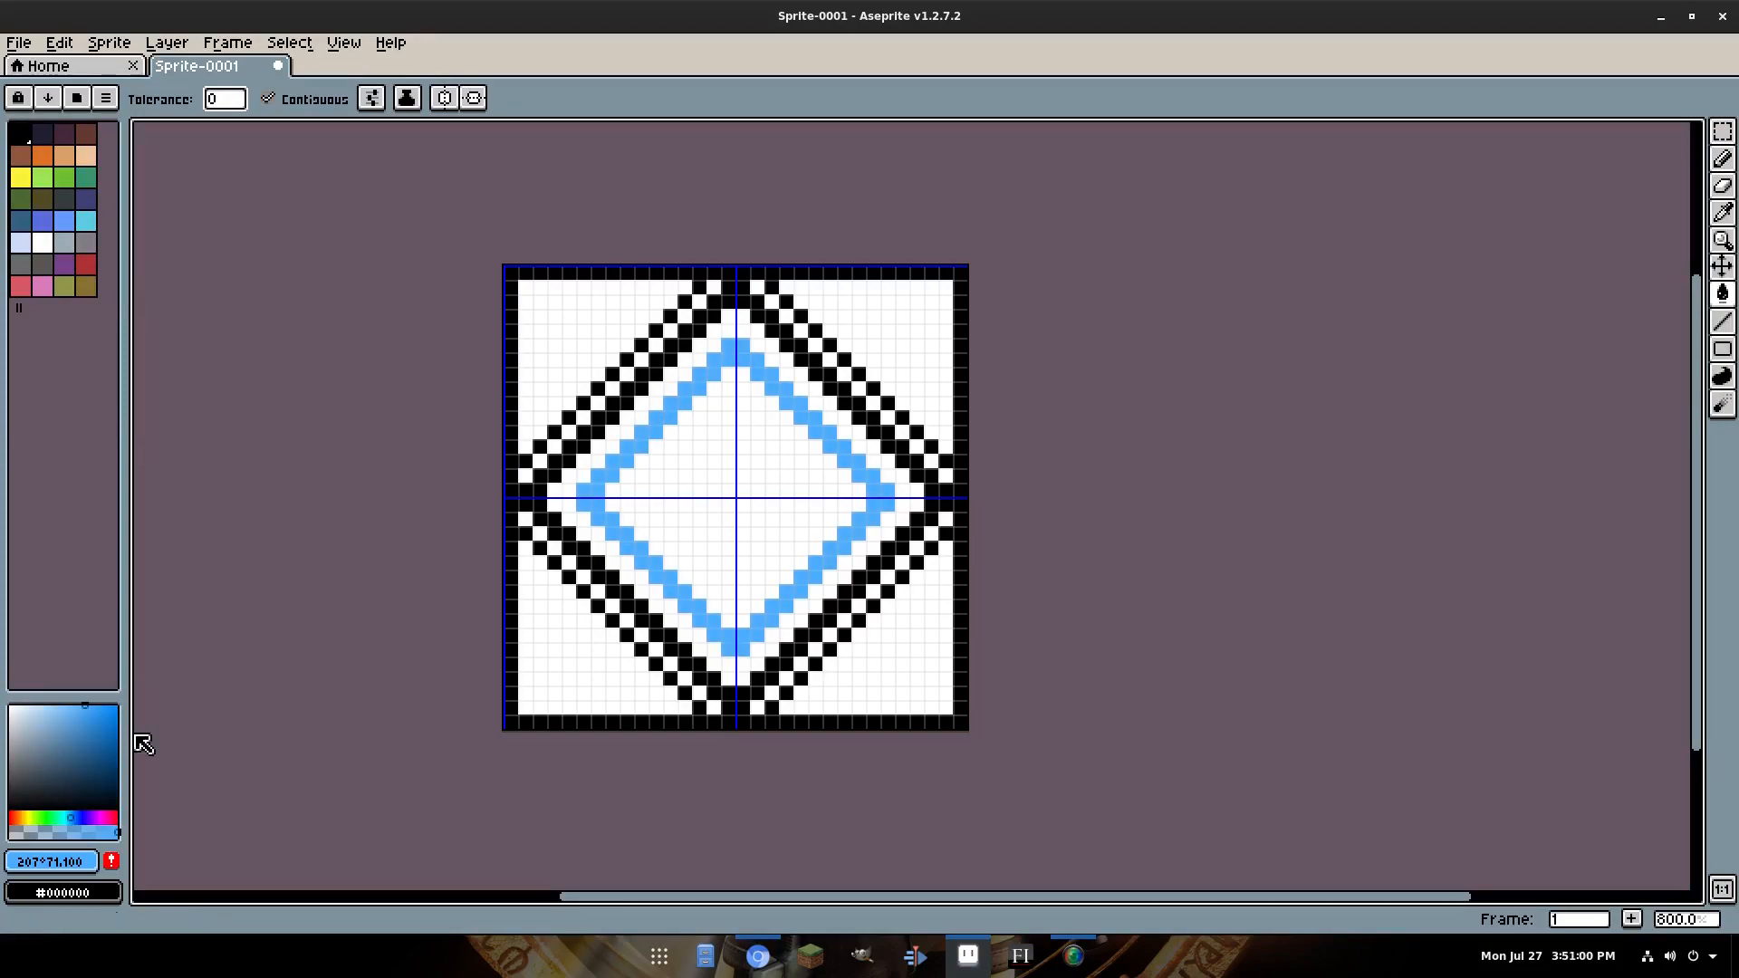
left_click(94, 707)
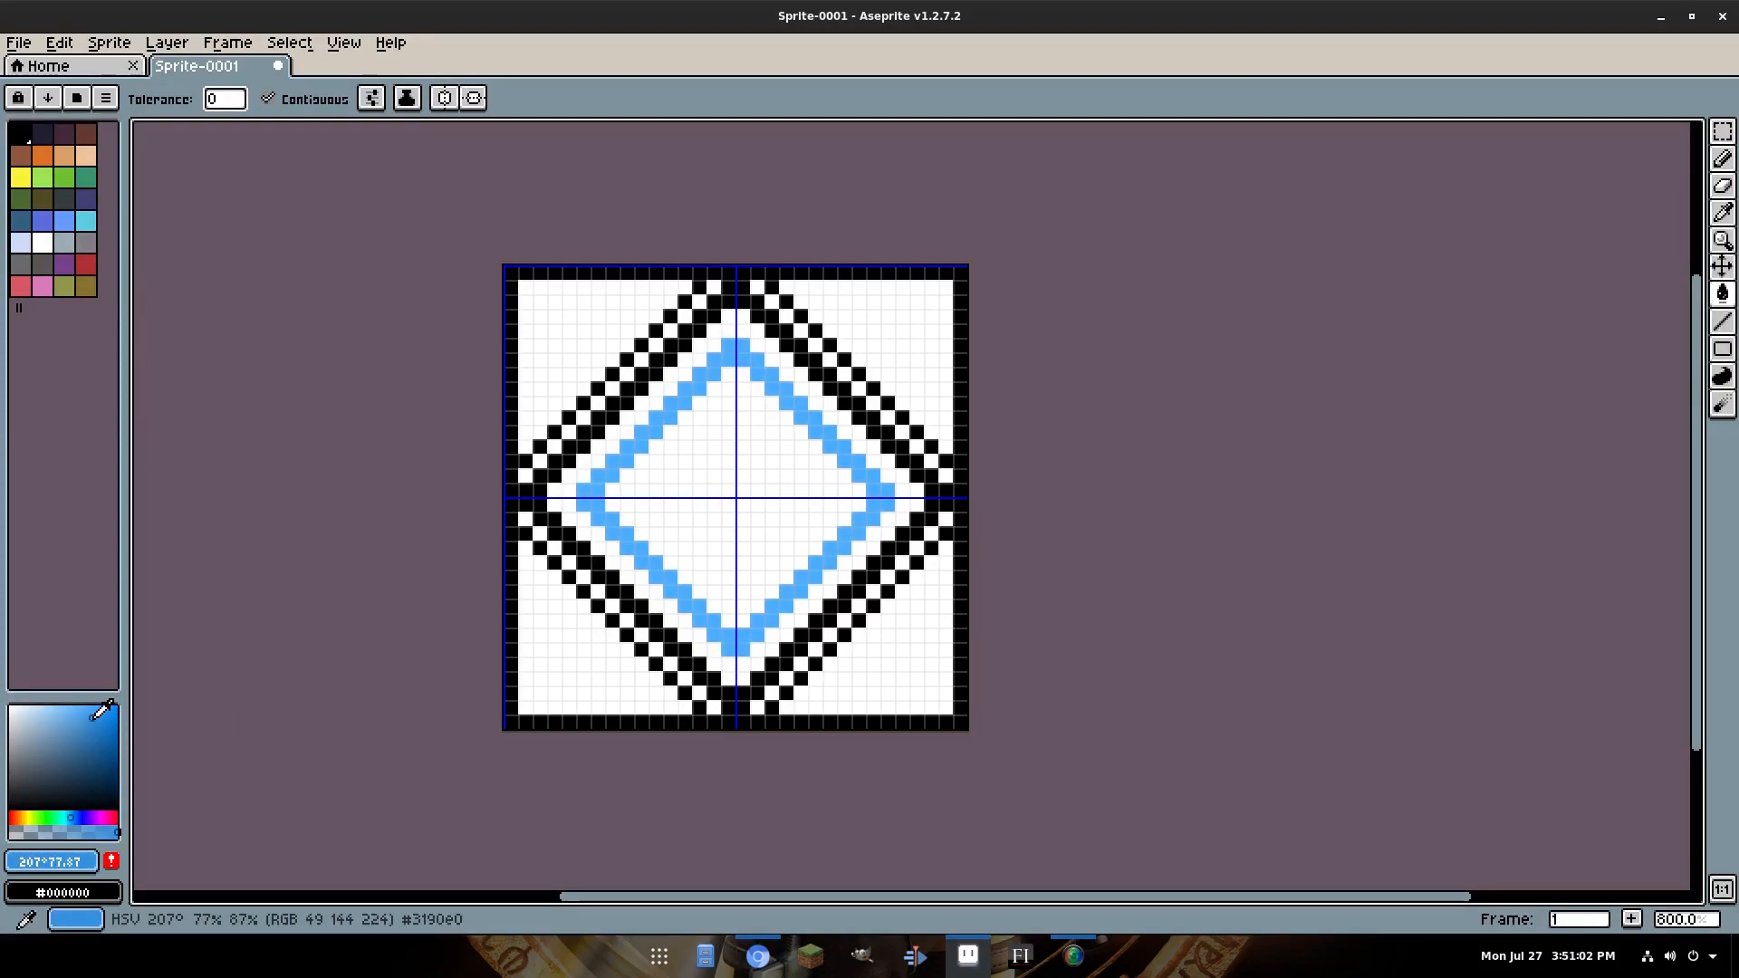
left_click(76, 818)
left_click(92, 801)
right_click(92, 800)
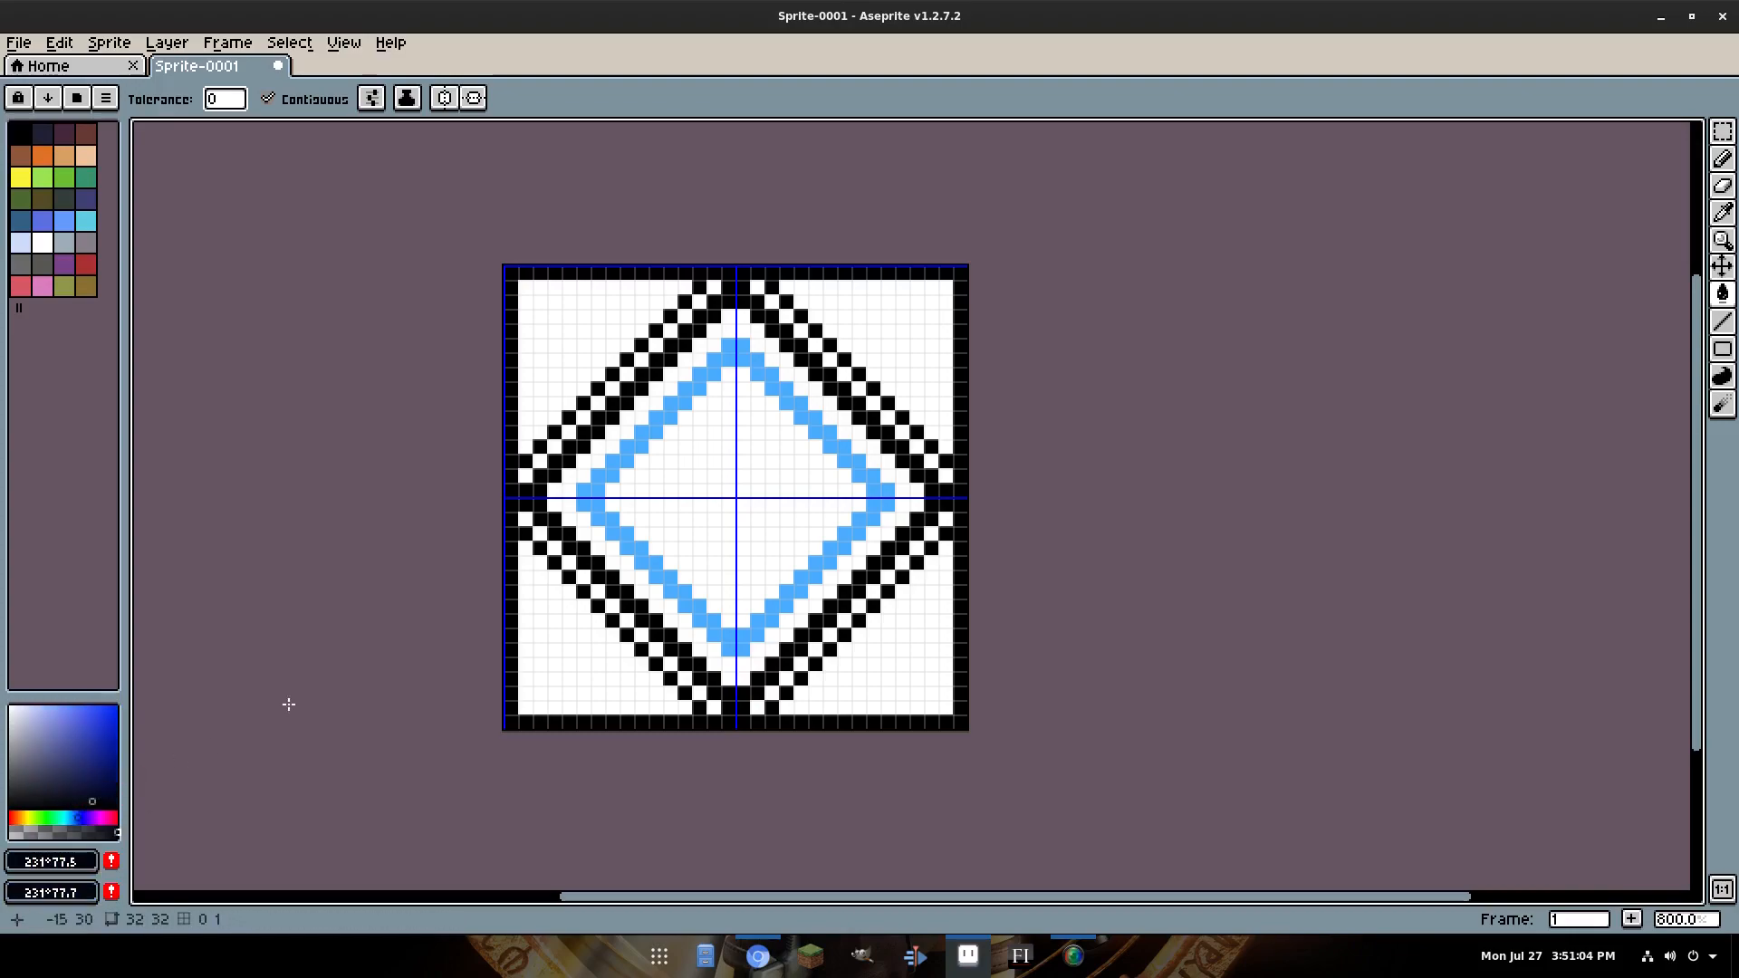
key("b")
left_click(87, 778)
Shade the blue diamond with dark blue pencil lines, HSV 219, 69, 61, along its lower outer and upper inner edges.
key("i")
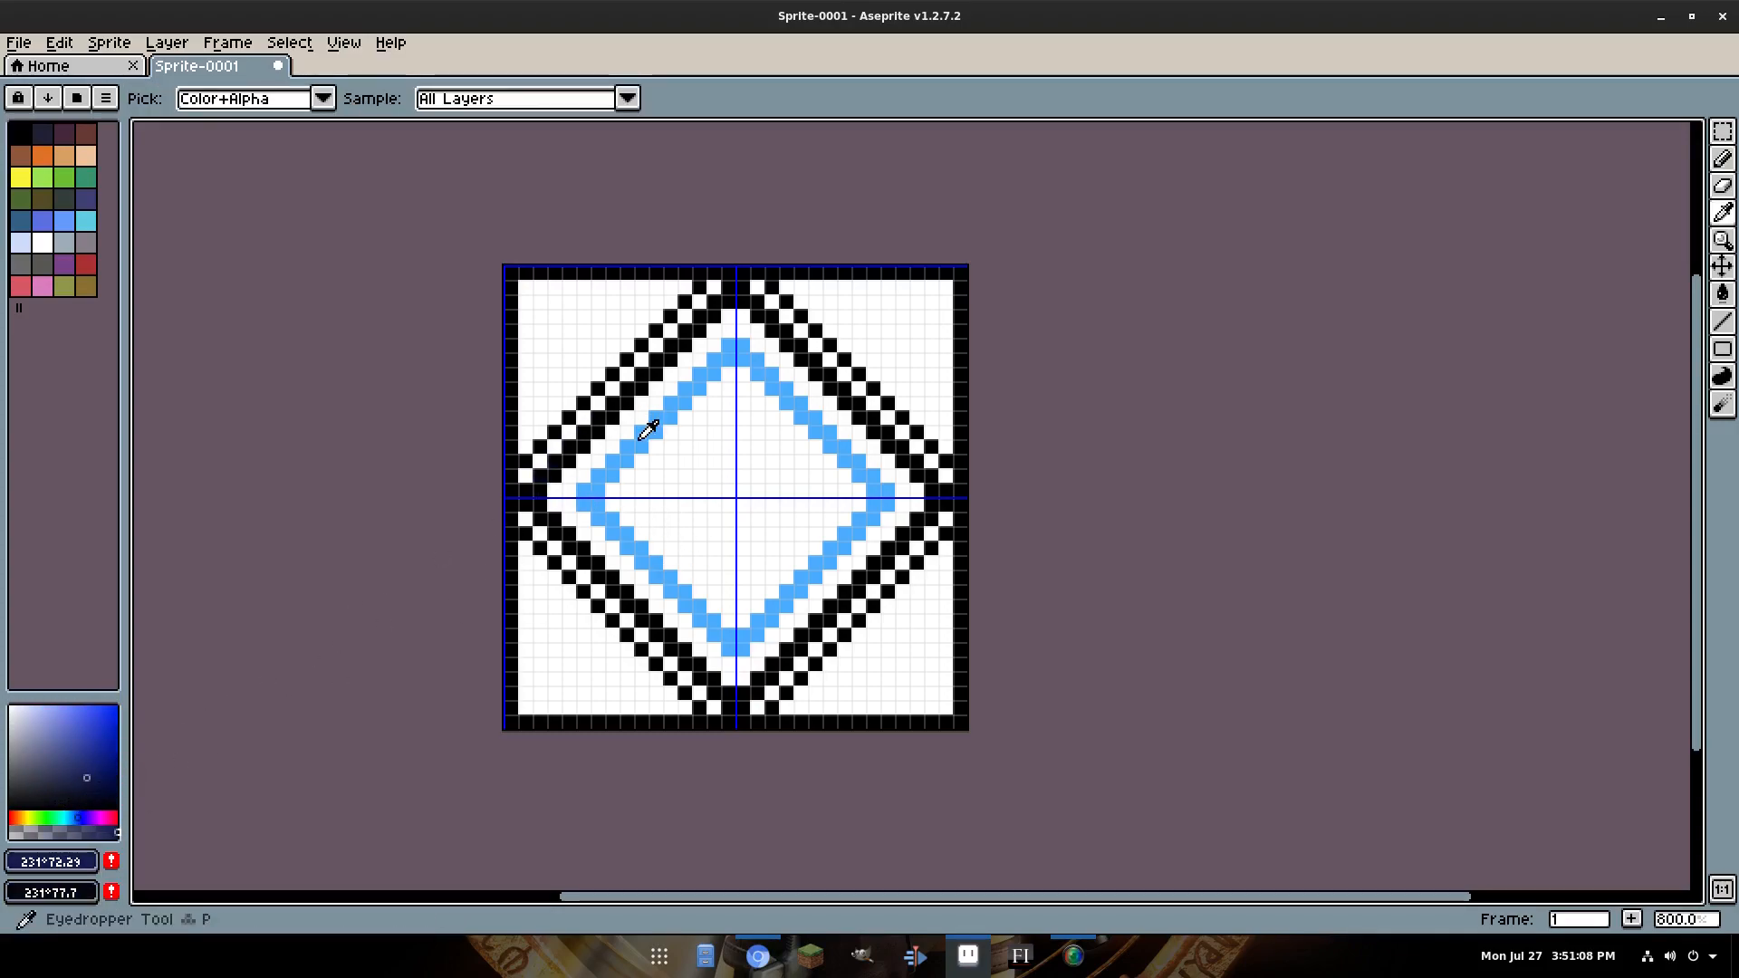
left_click(641, 437)
left_click(84, 744)
left_click(74, 818)
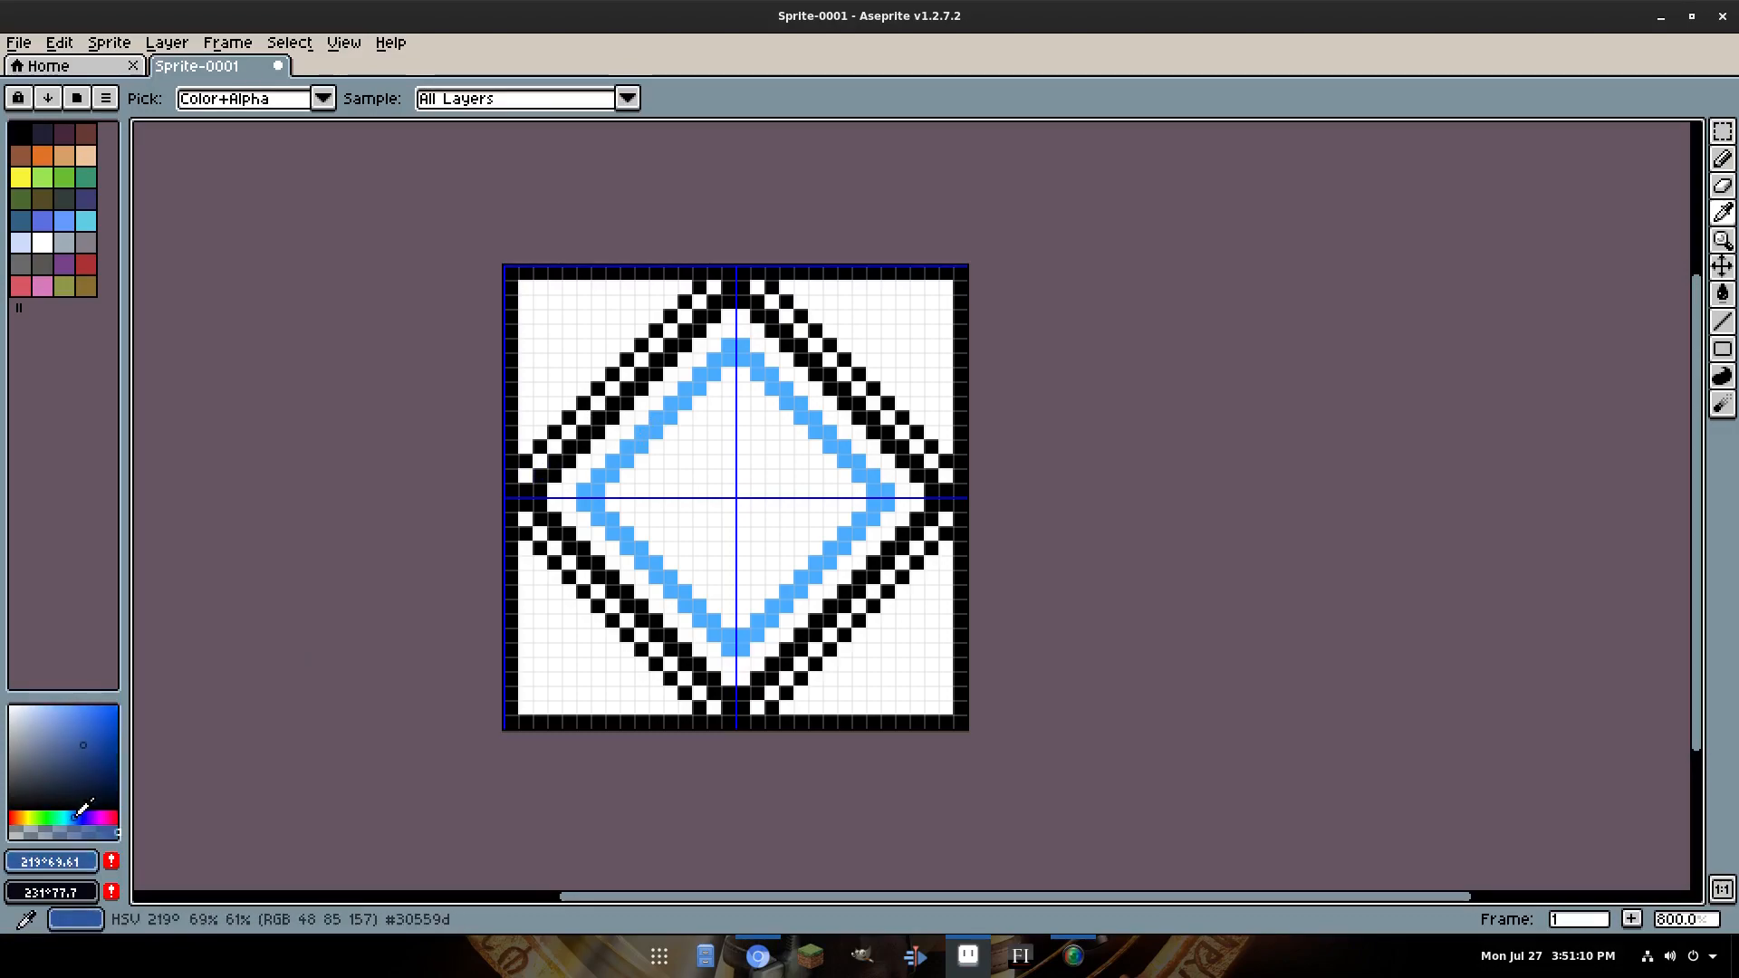
key("b")
left_click(587, 505)
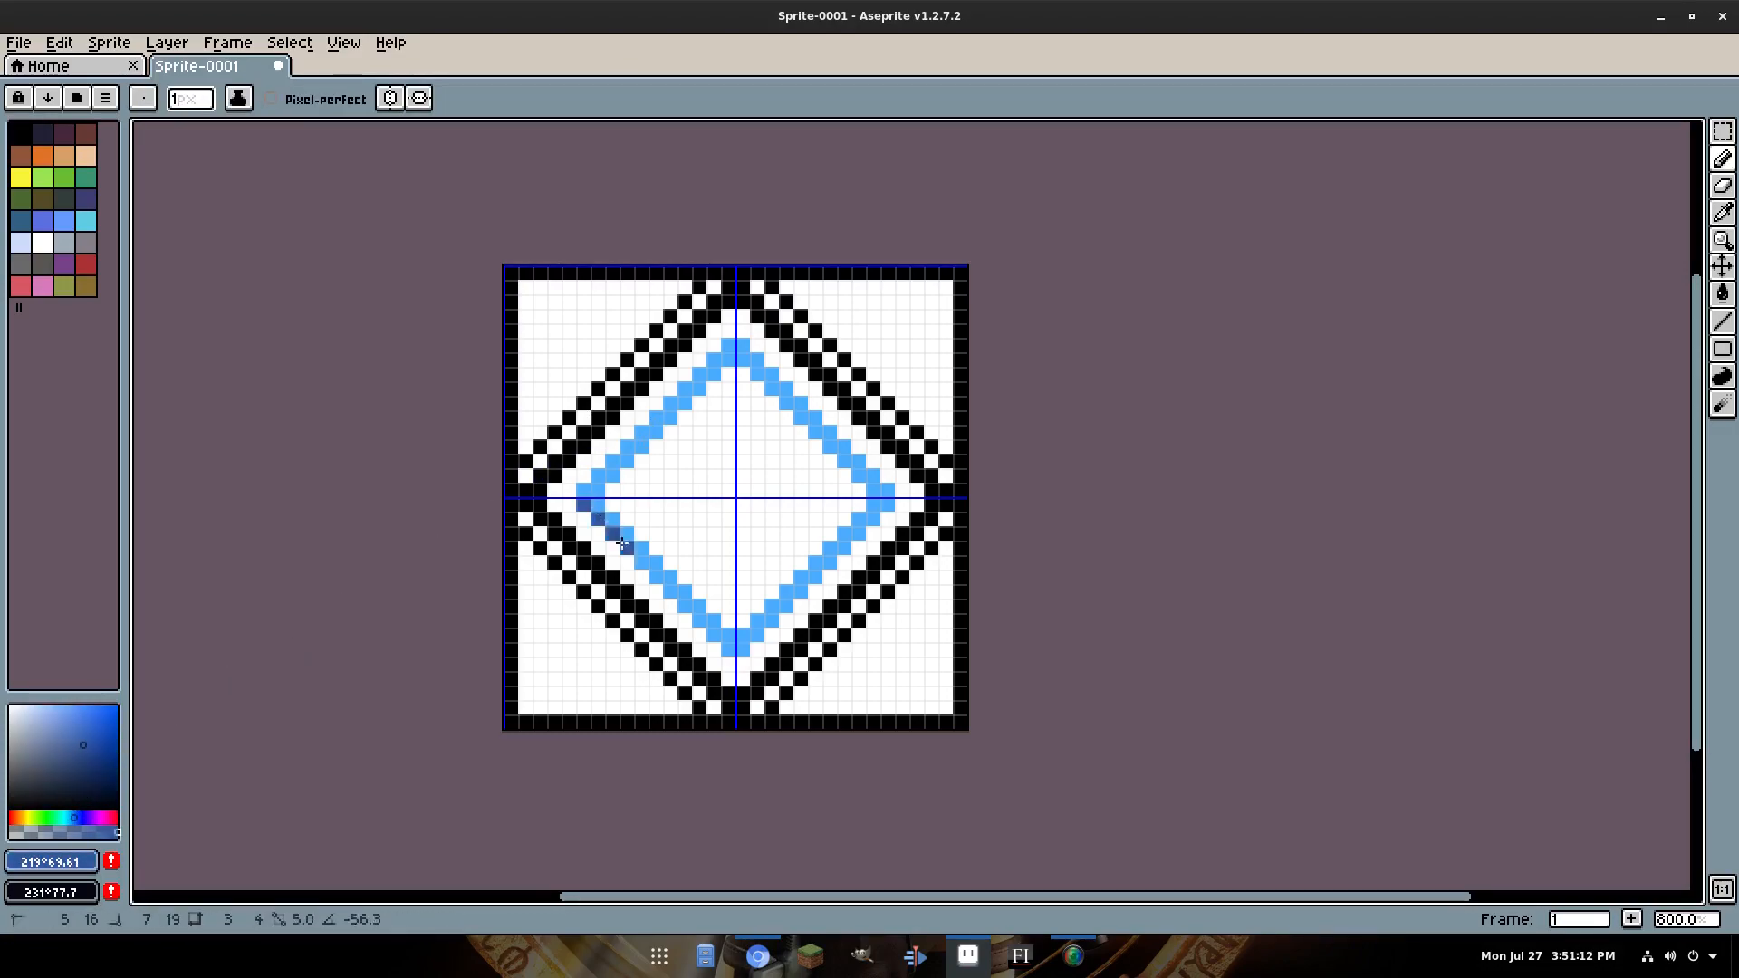
left_click(728, 648, "shift")
left_click(743, 649, "shift")
left_click(880, 499, "shift")
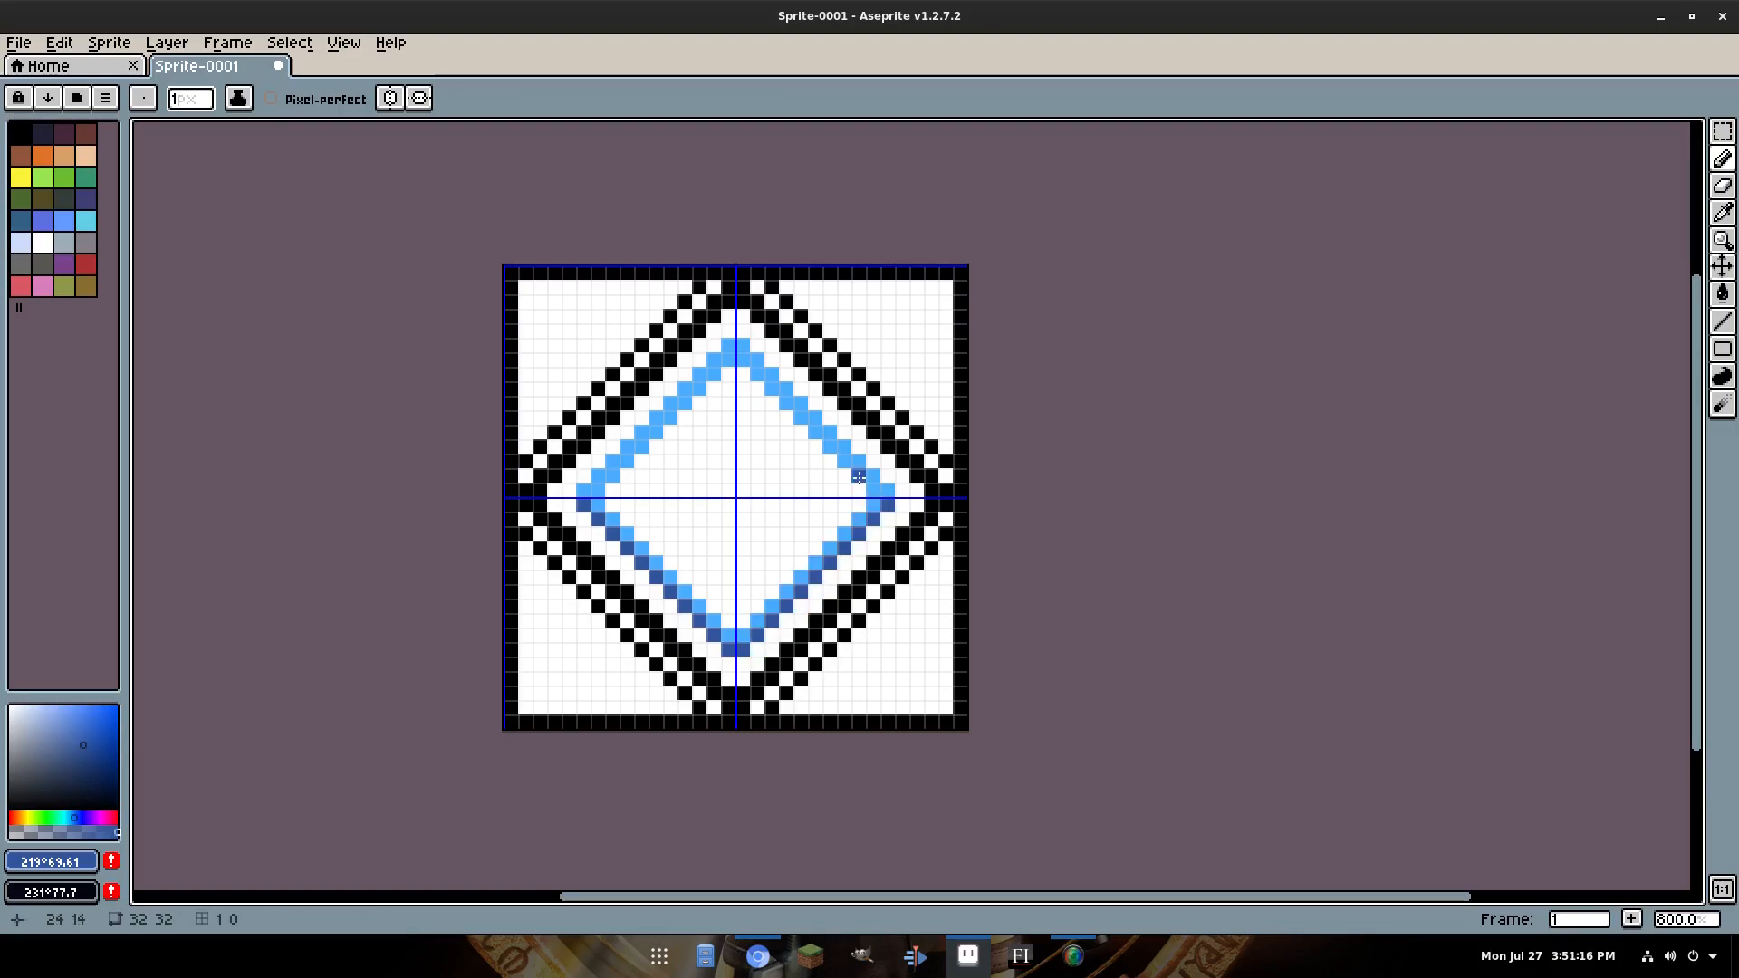
left_click(728, 370, "shift")
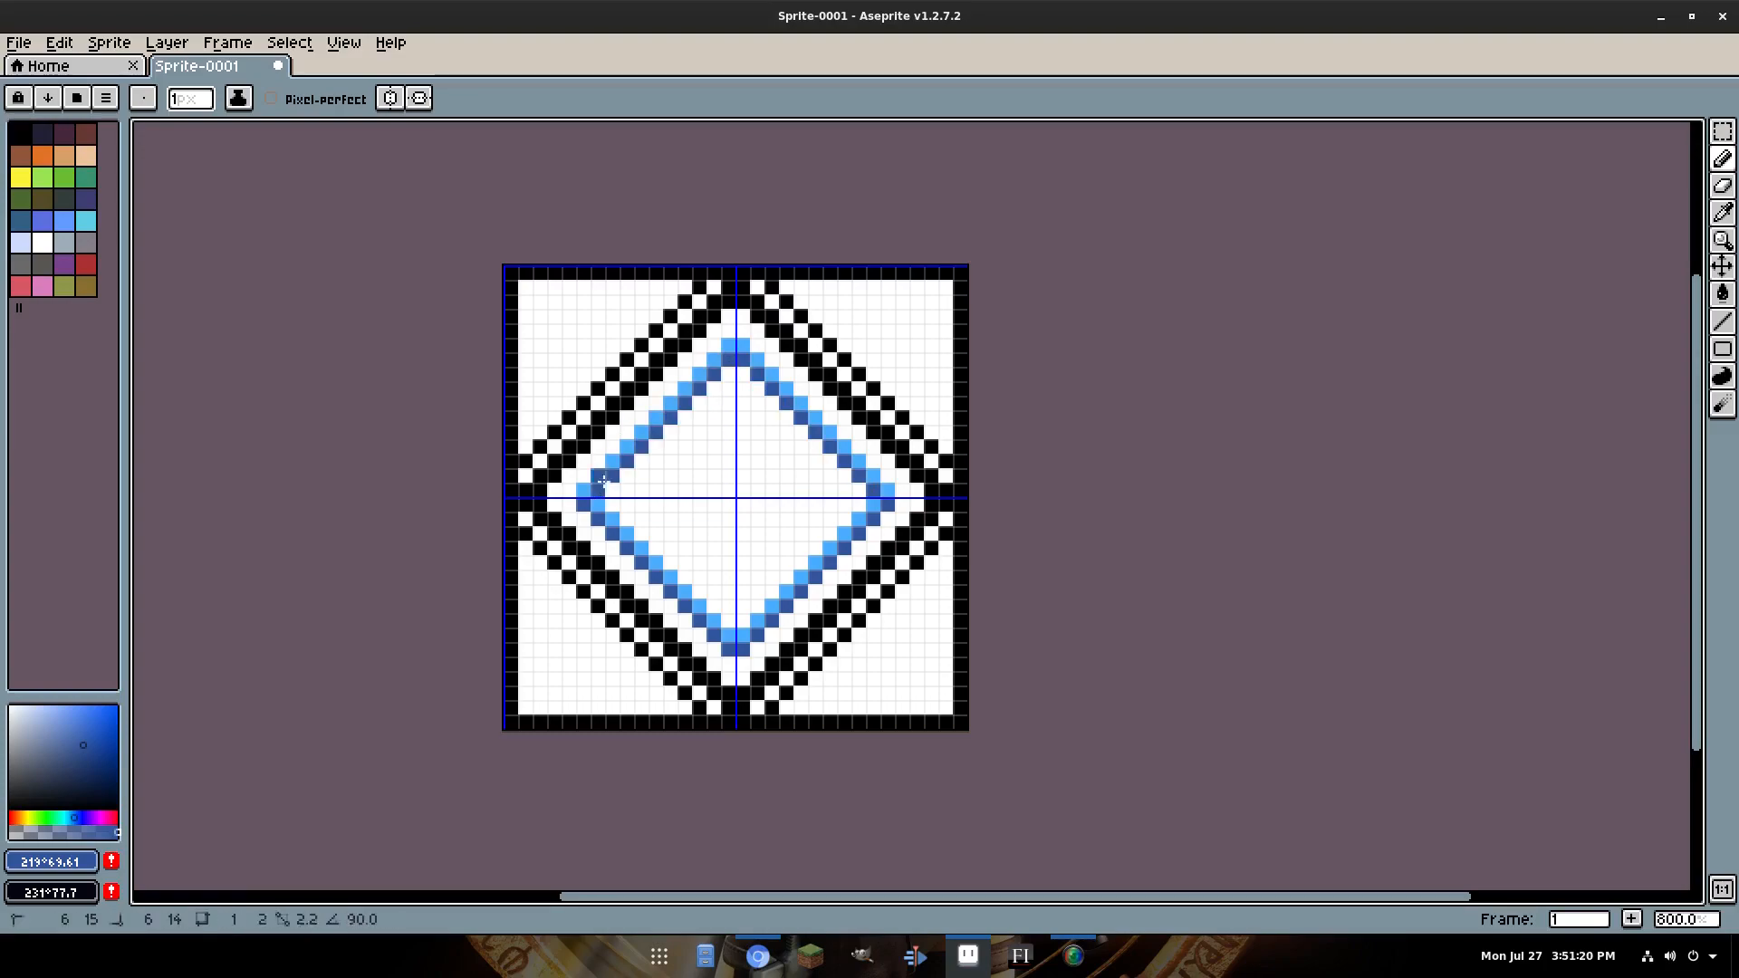
Try a second light blue pencil line, #49acff, along the two upper outer edges of the blue diamond.
scroll(856, 399, "down", 3)
scroll(857, 399, "up", 3)
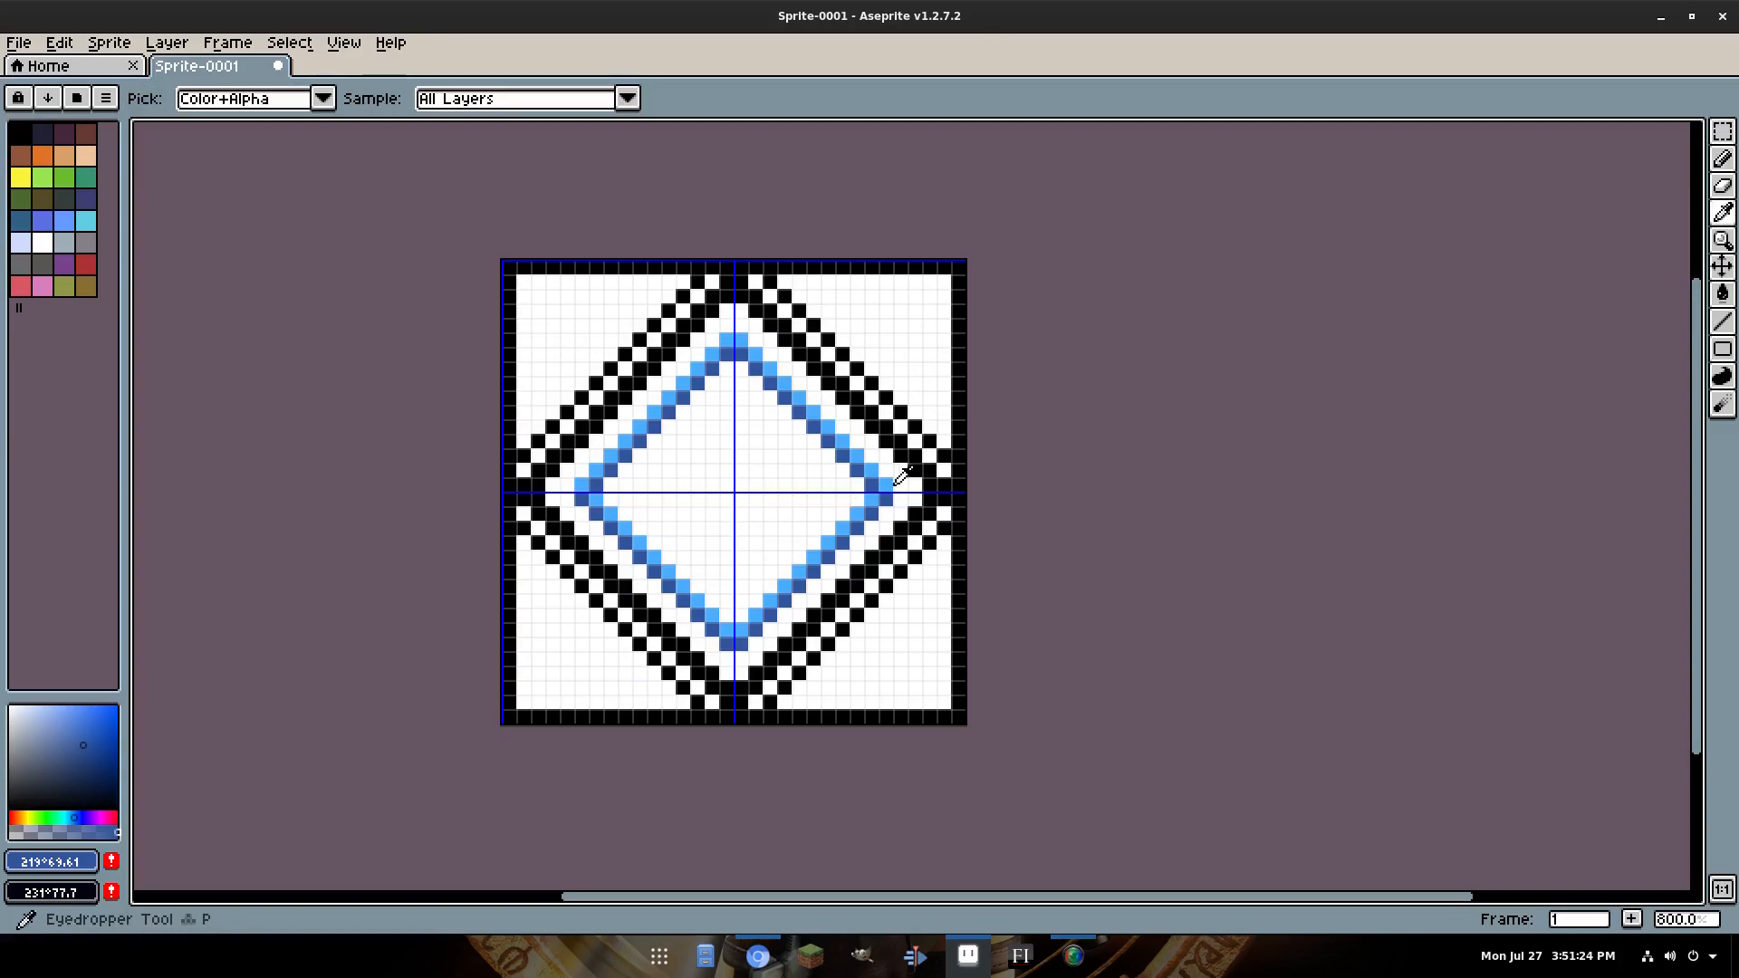
left_click(897, 480, "alt")
left_click(732, 325, "shift")
left_click(566, 490, "shift")
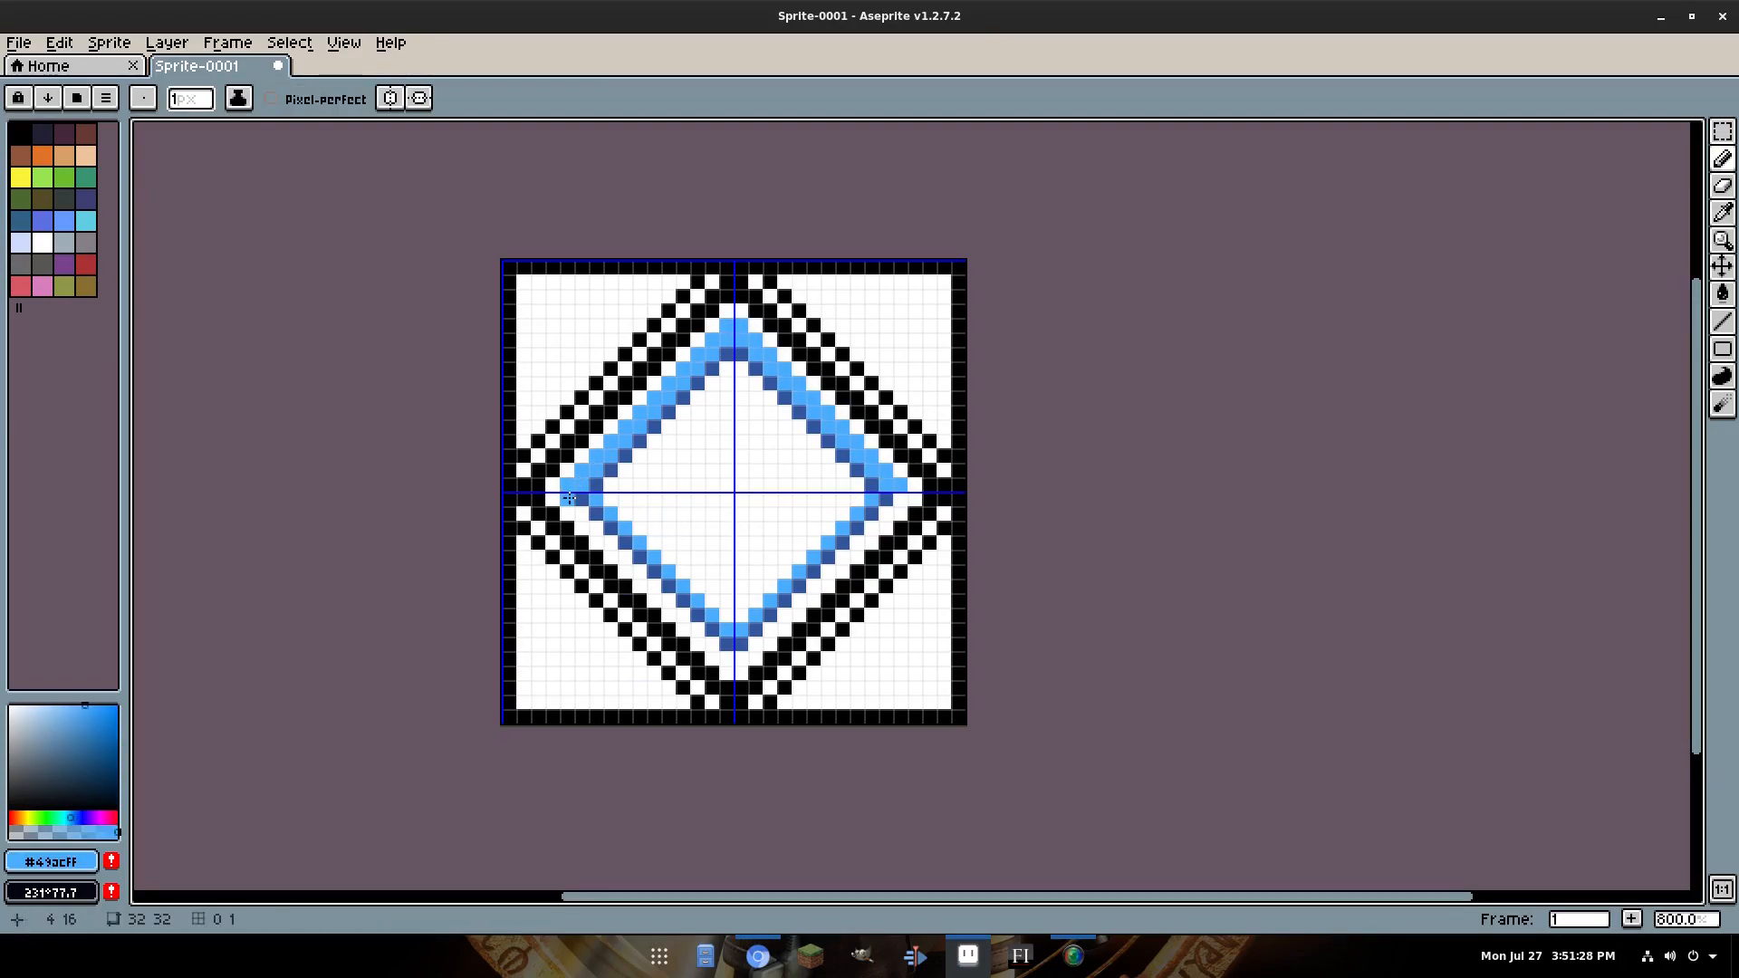
scroll(800, 324, "down", 5)
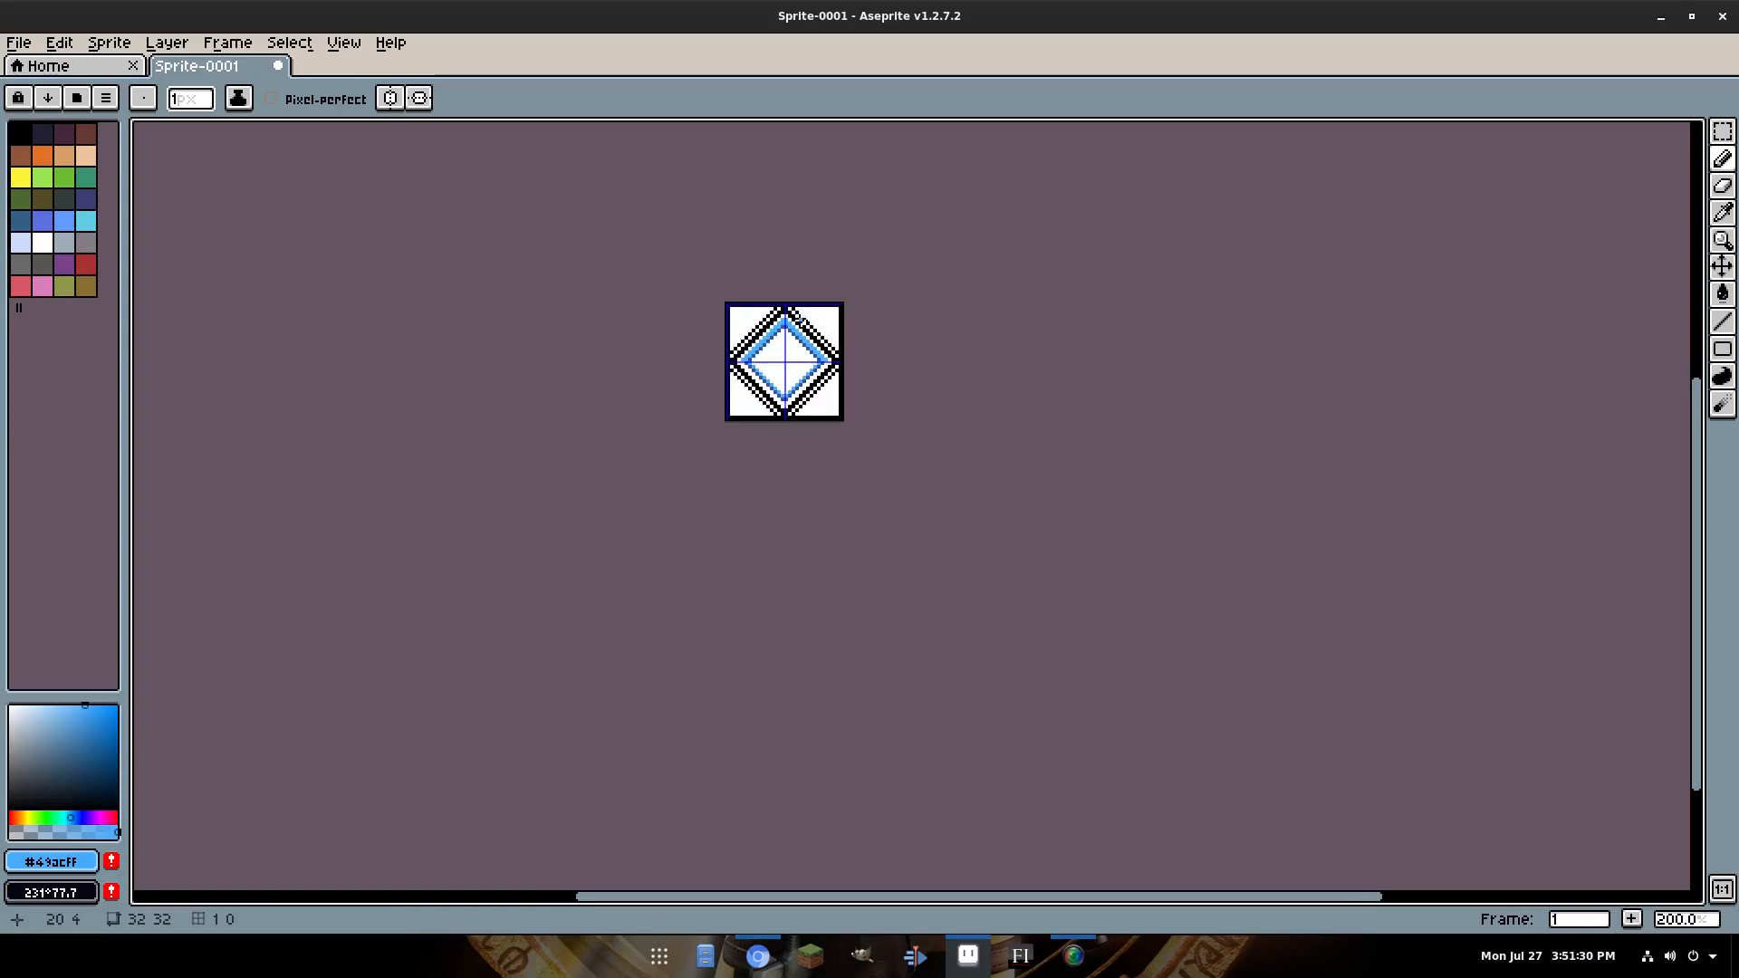
key("ctrl+z")
scroll(801, 323, "up", 5)
key("ctrl+z")
Fill the inside of the blue diamond with dark blue, HSV 201, 64, 19, using the Paint Bucket.
key("i")
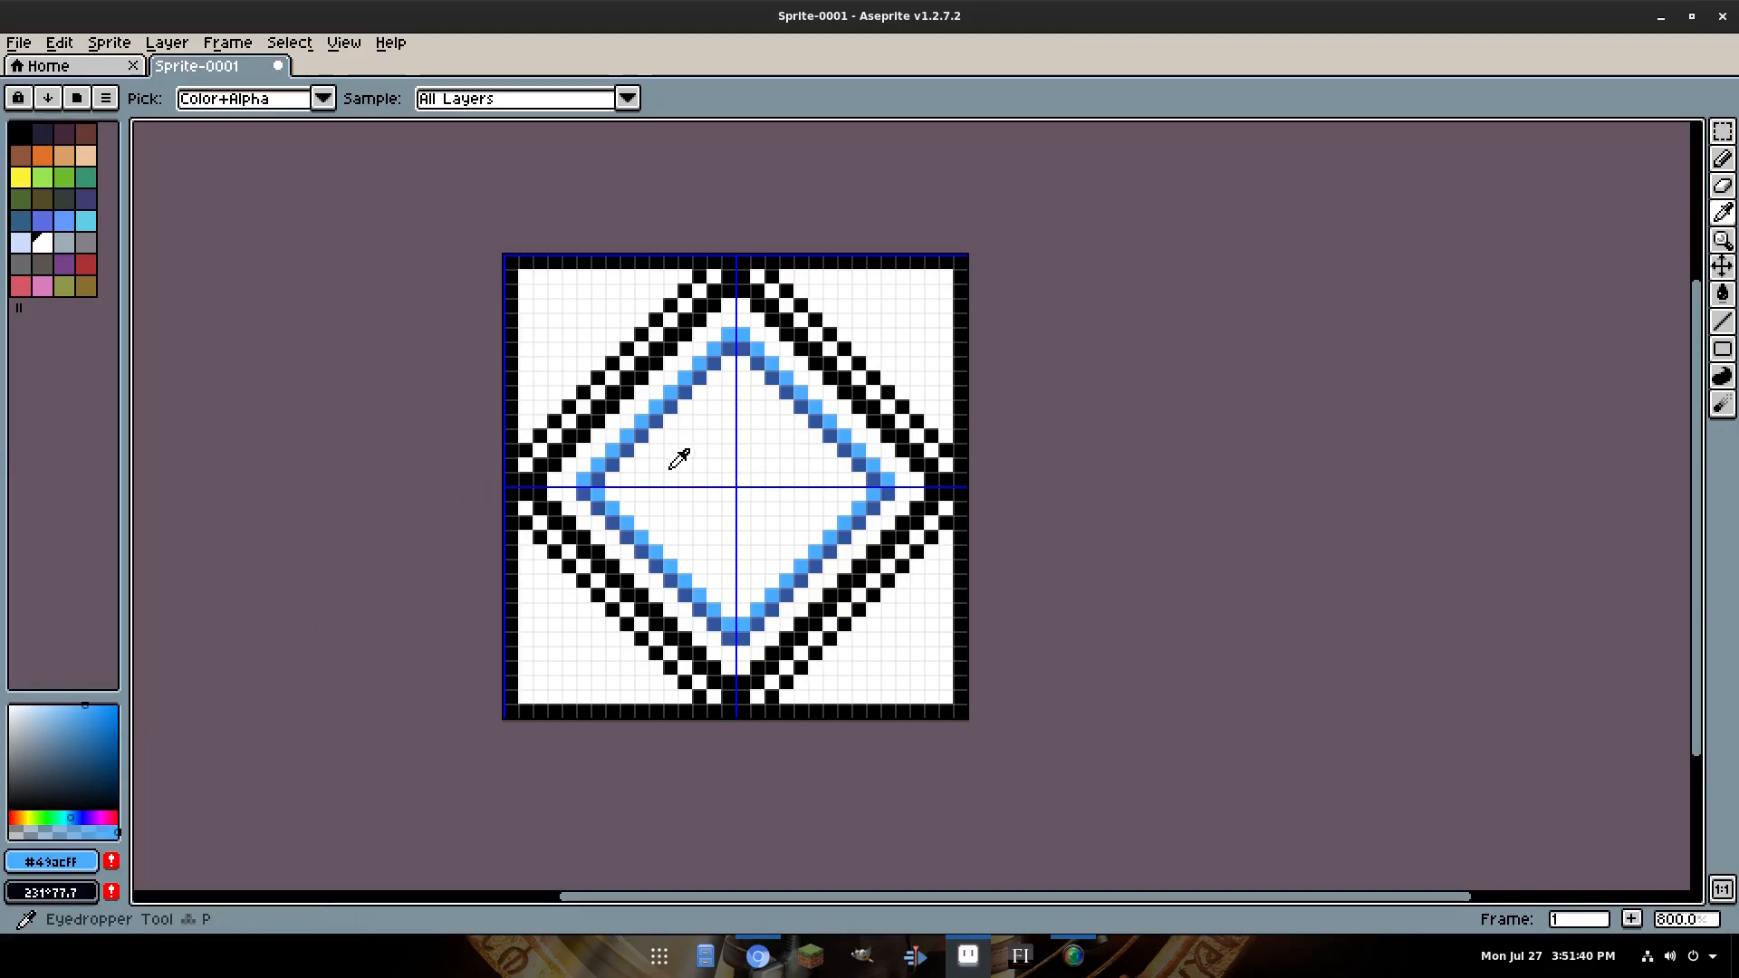
left_click(676, 462)
left_click(43, 706)
left_click(65, 818)
left_click_drag(40, 730, 29, 705)
left_click(69, 818)
left_click(80, 786)
key("g")
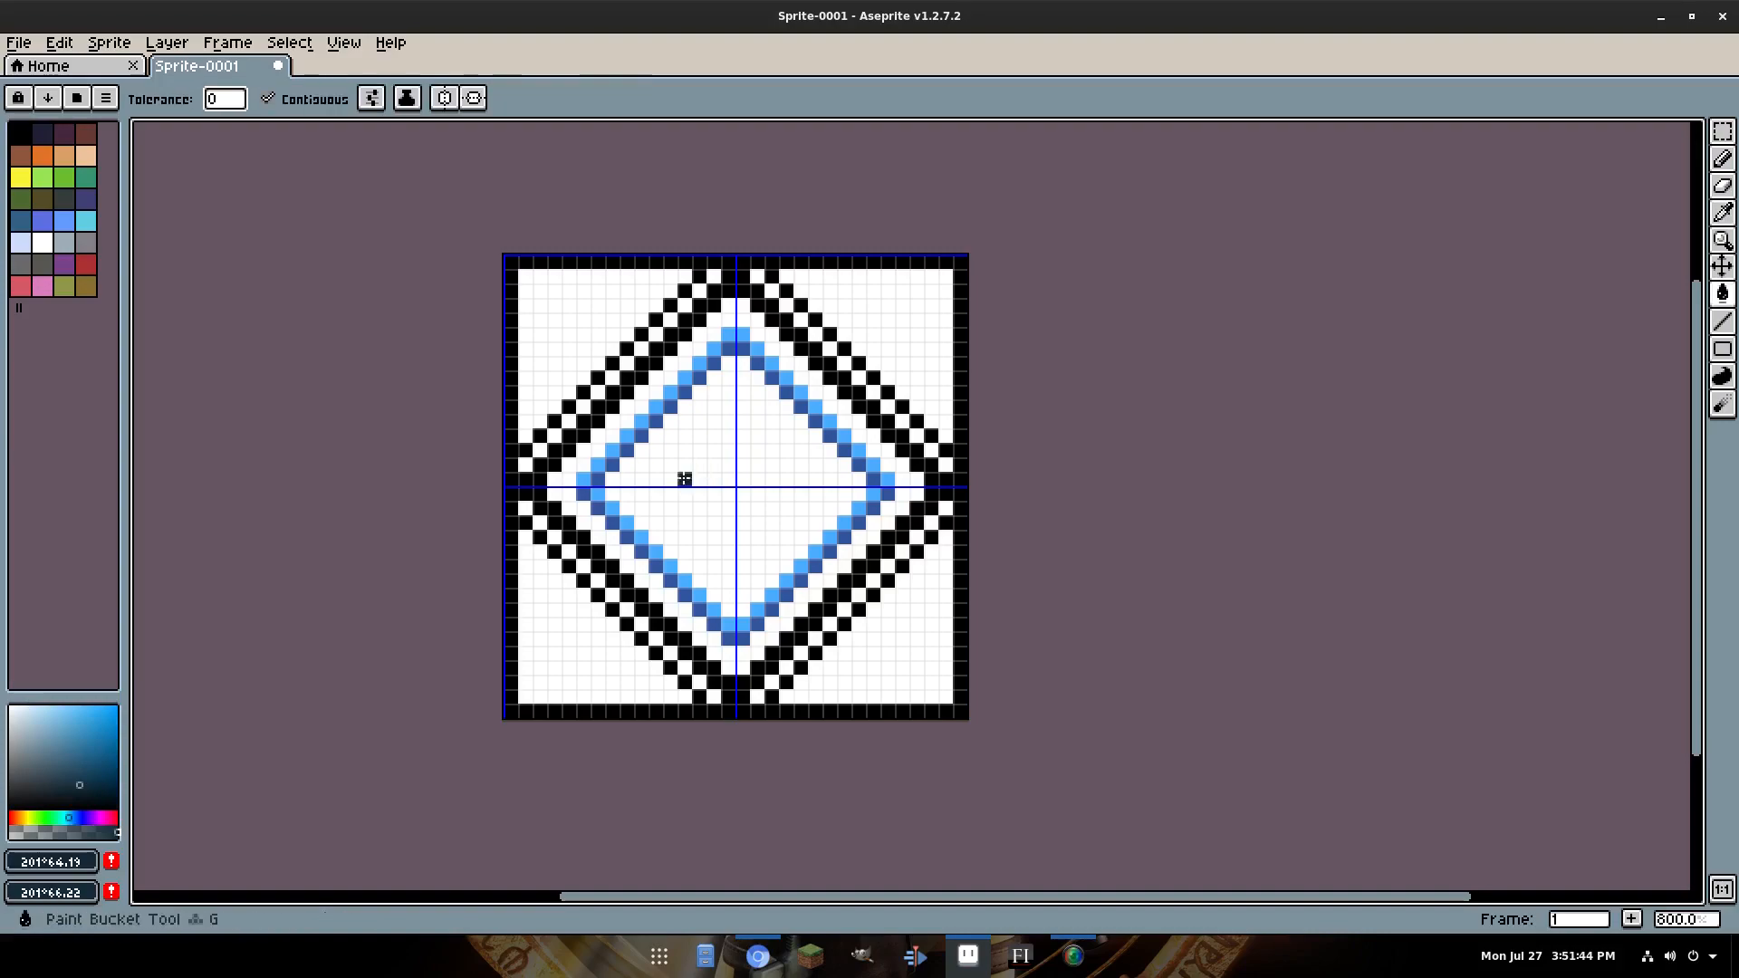
left_click(690, 473)
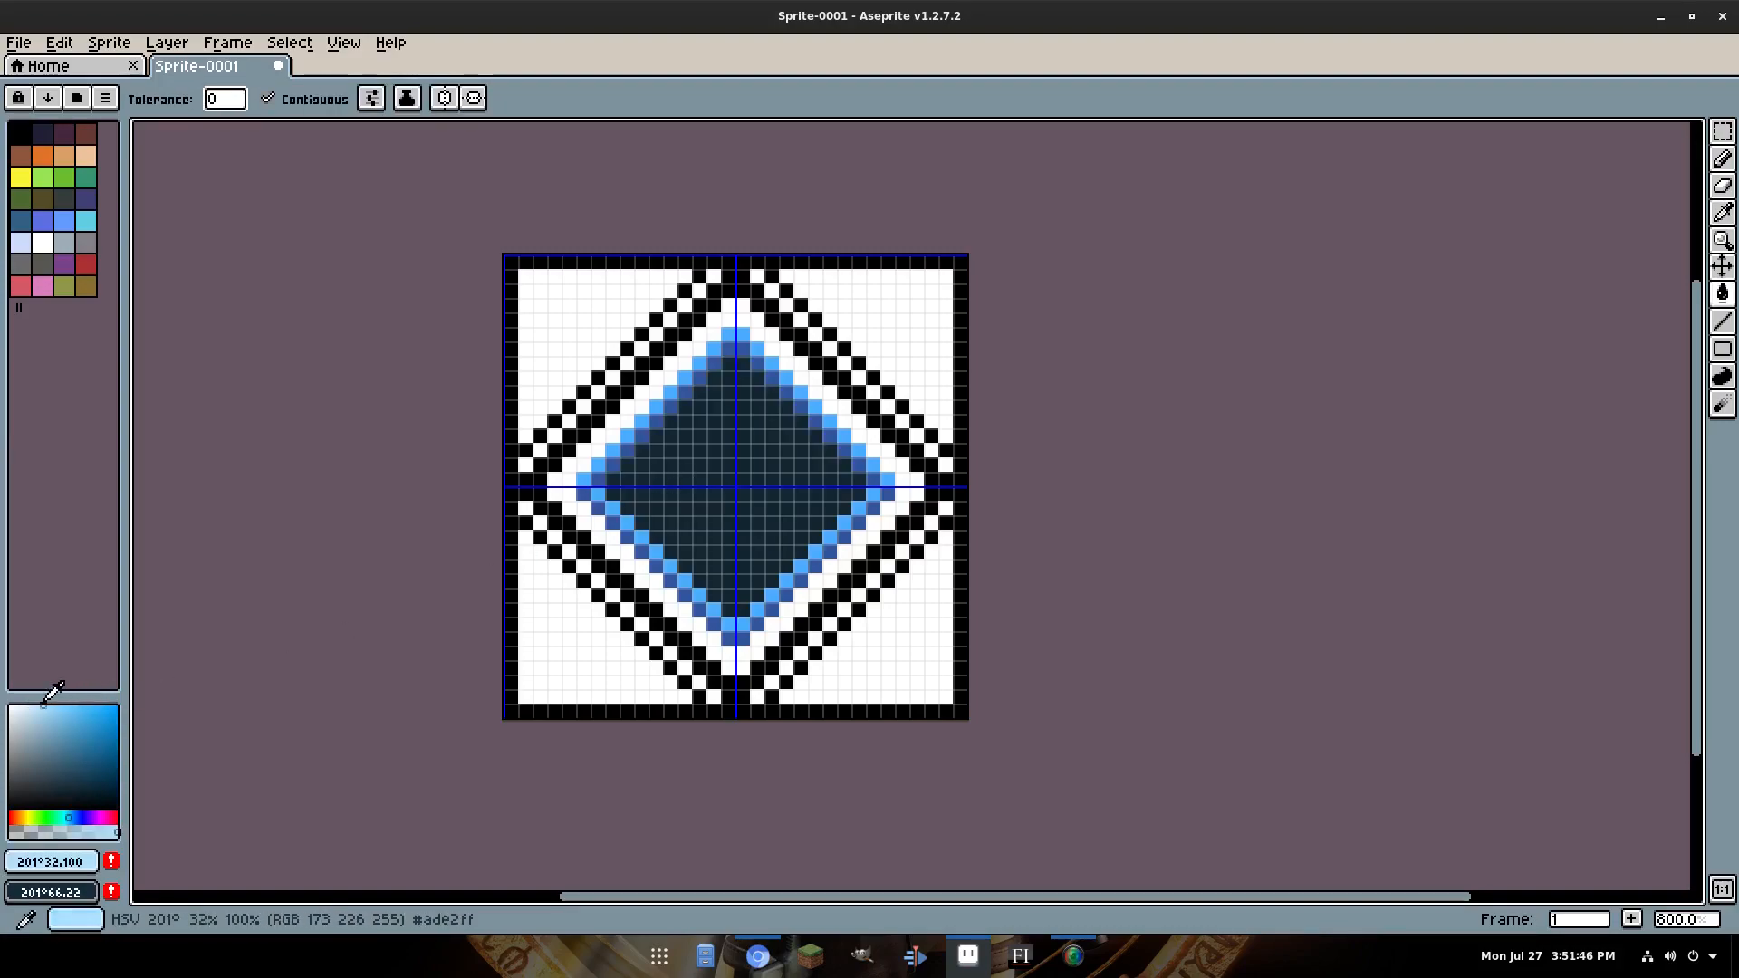
Fill the blue diamond's inside, the band around it and the four tile corners with pale blue, HSV 213, 16, 100.
left_click(86, 286)
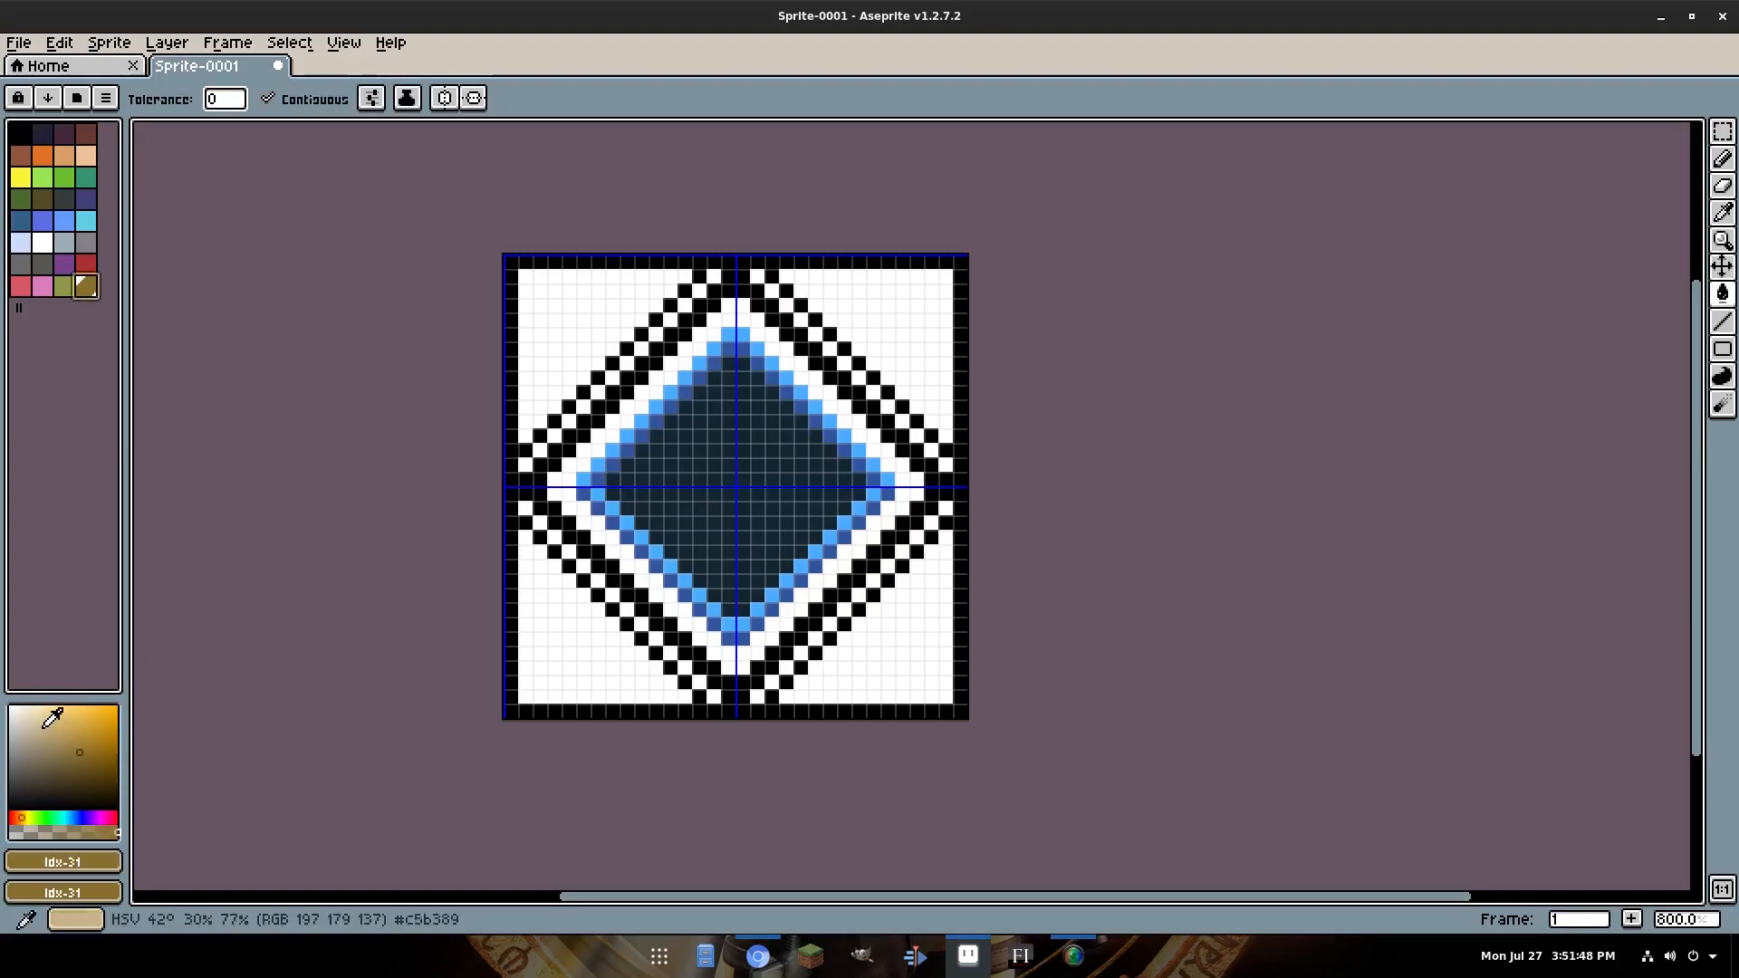
left_click(27, 706)
left_click(73, 818)
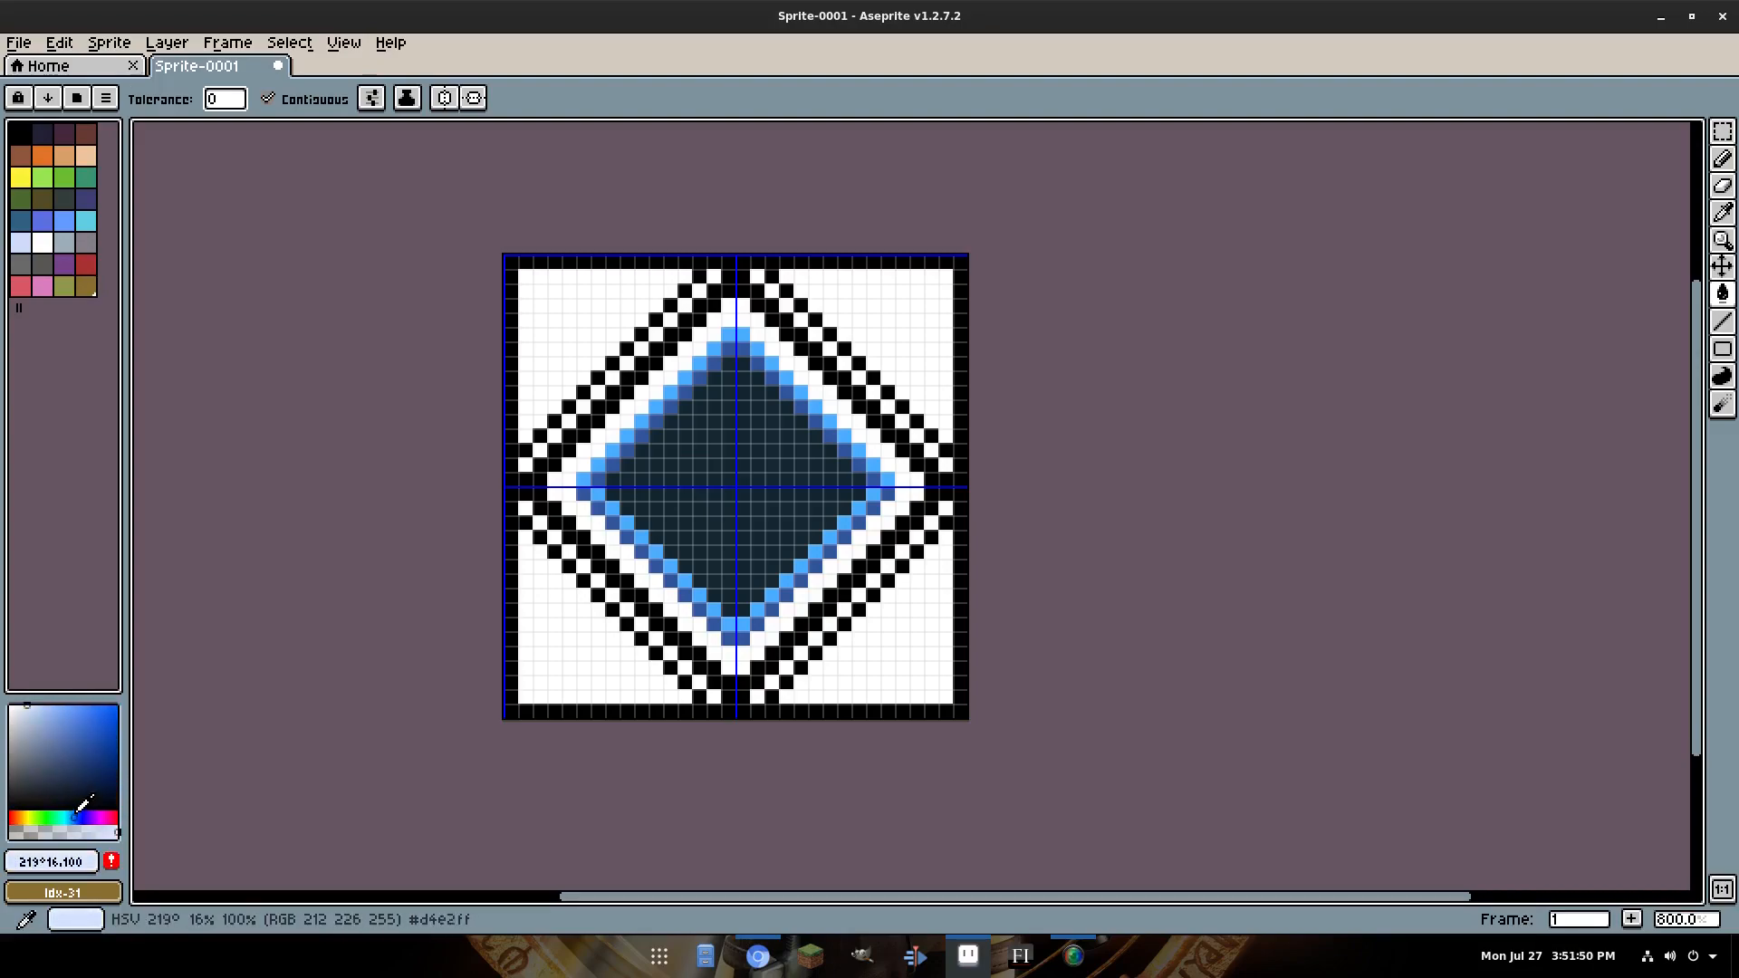
left_click(729, 436)
left_click(655, 372)
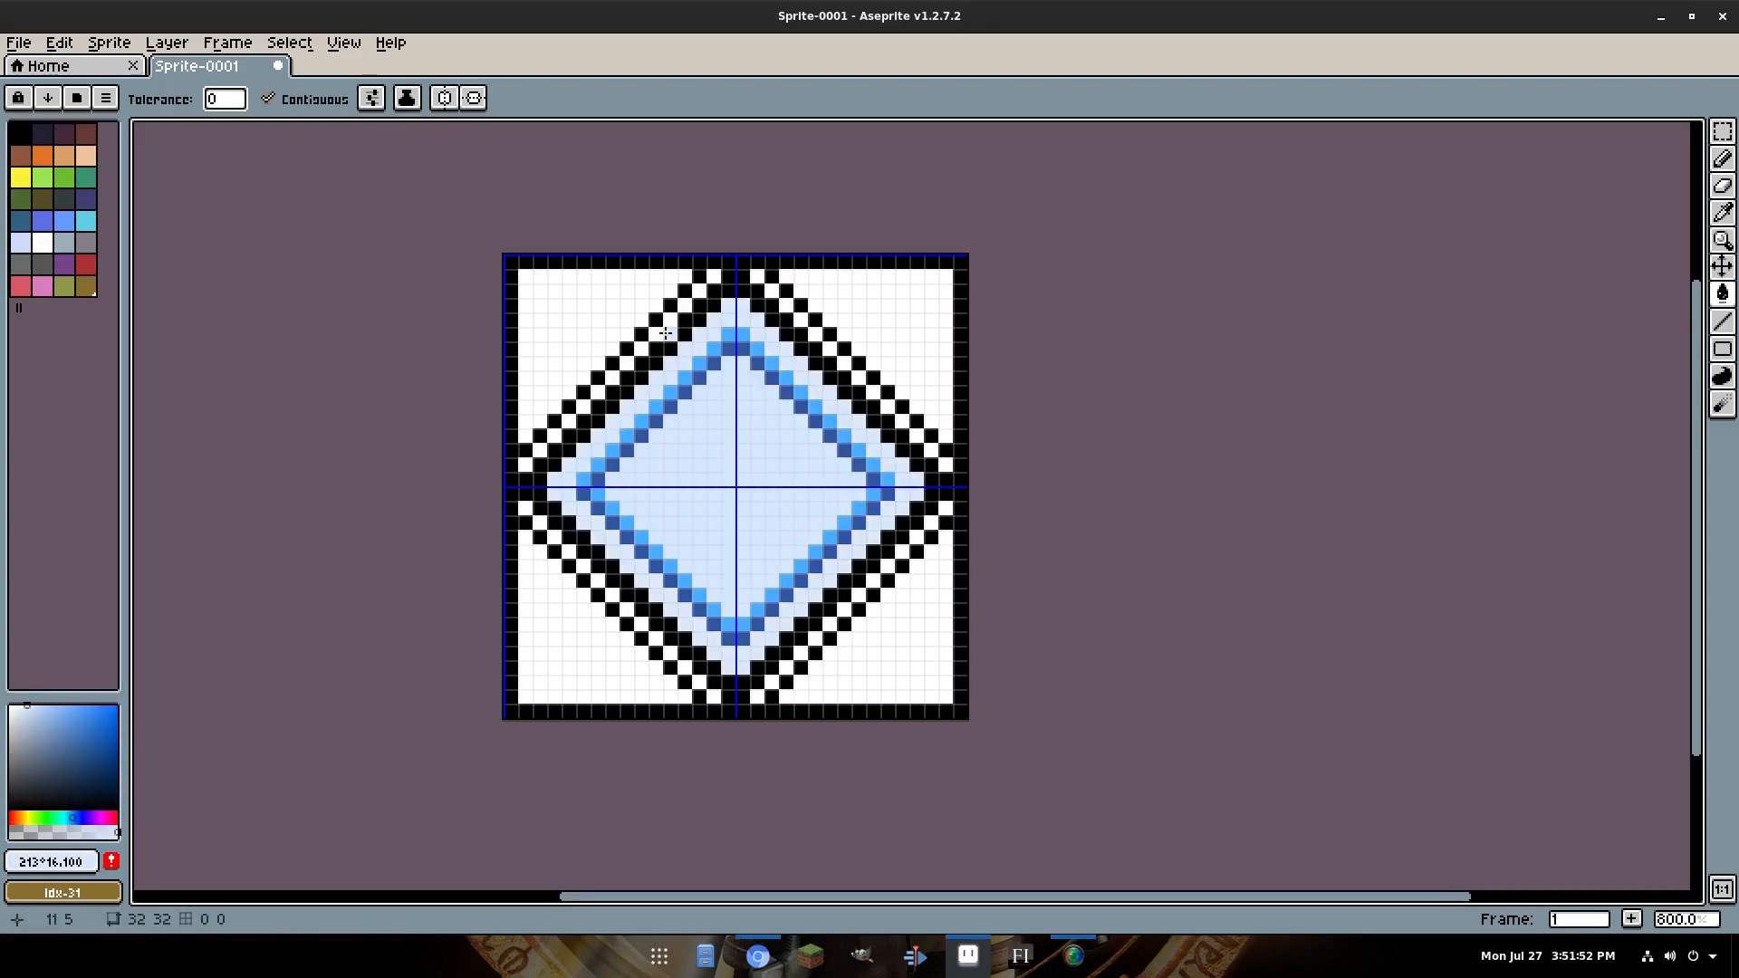
left_click(650, 308)
left_click(874, 291)
left_click(882, 660)
left_click(559, 649)
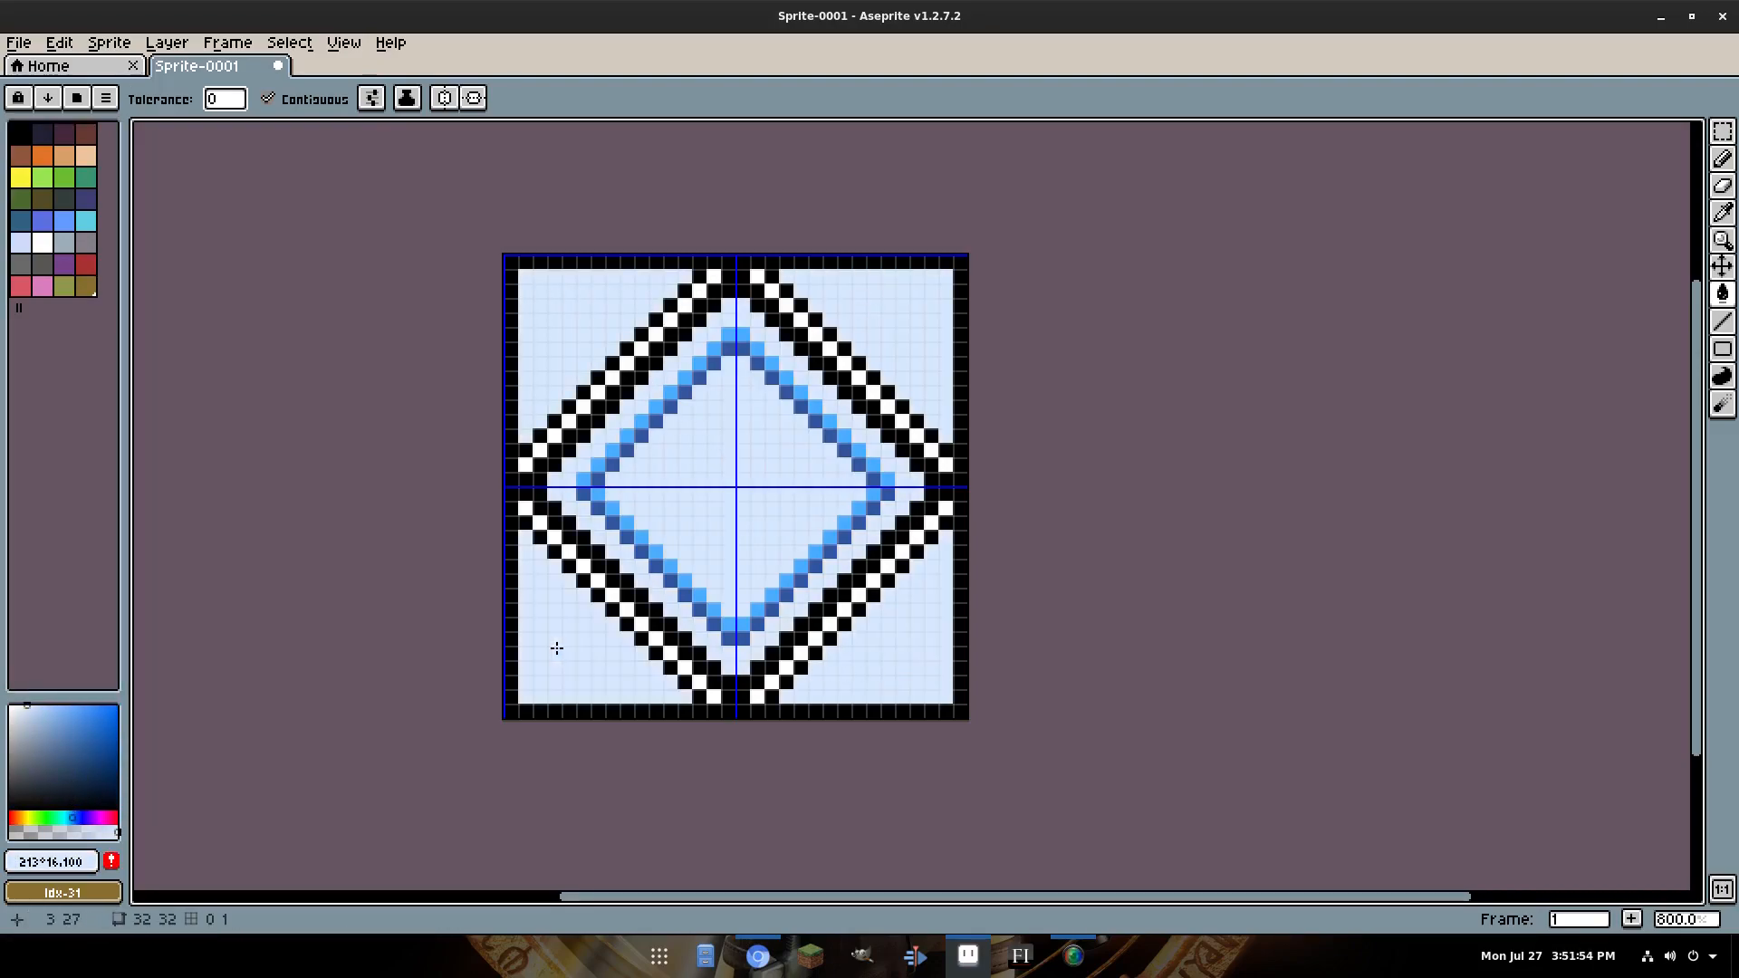
Cover the white gaps between the paired black diagonals with pale blue pencil lines, HSV 213, 16, 100.
key("b")
left_click(714, 698)
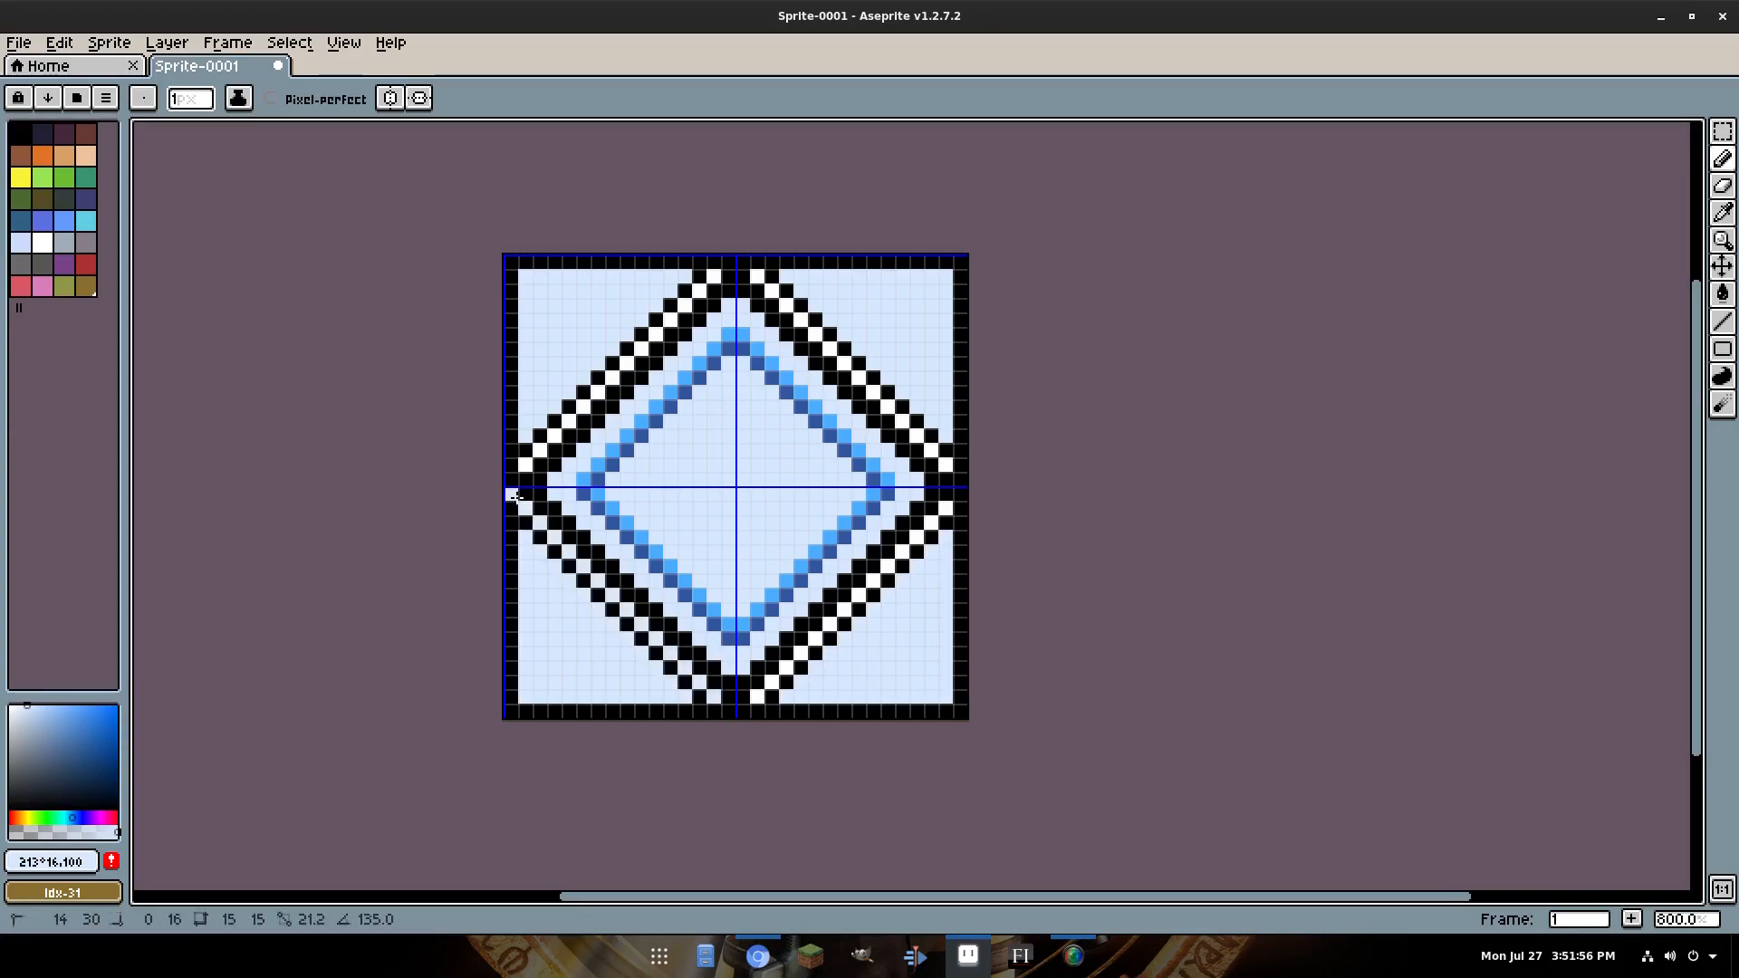
mouse_move(525, 460)
left_mouse_down()
mouse_move(714, 273)
mouse_move(766, 275)
mouse_move(945, 475)
left_mouse_up()
left_click_drag(783, 679, 761, 696)
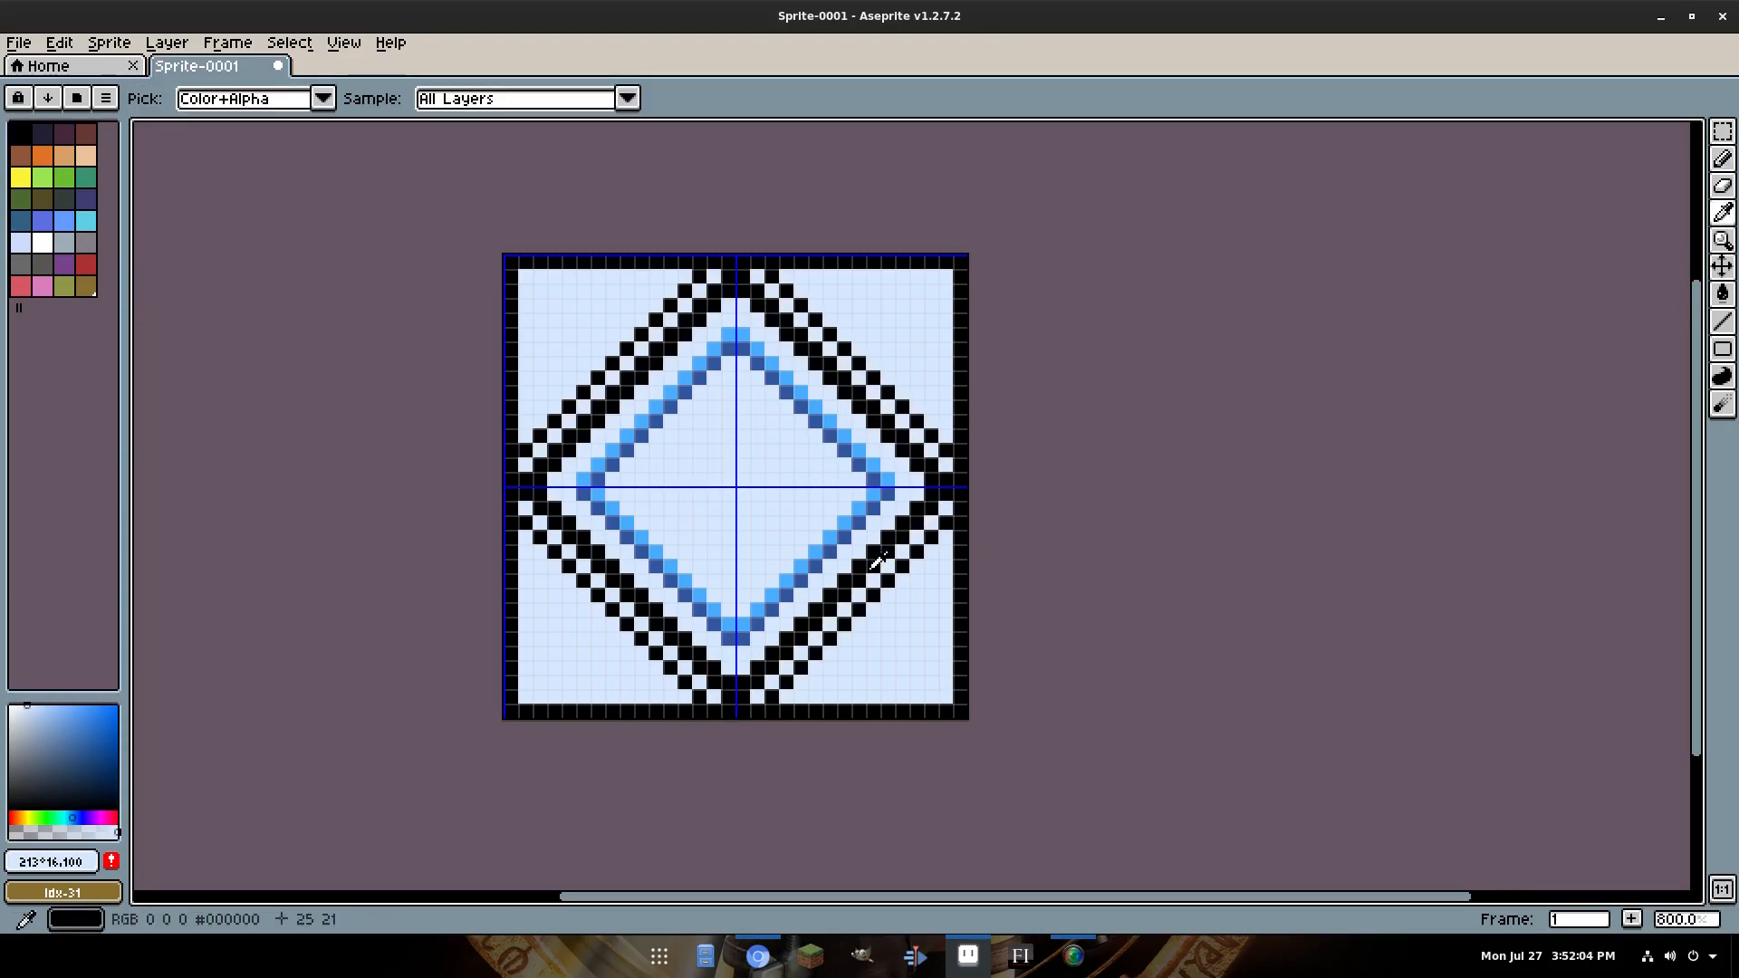
Fill the band between the blue diamond and the black diamond with black pencil lines on all four sides.
left_click(758, 651, "alt")
mouse_move(744, 652)
left_mouse_down()
mouse_move(901, 489)
mouse_move(744, 321)
mouse_move(607, 439)
mouse_move(575, 494)
mouse_move(723, 646)
left_mouse_up()
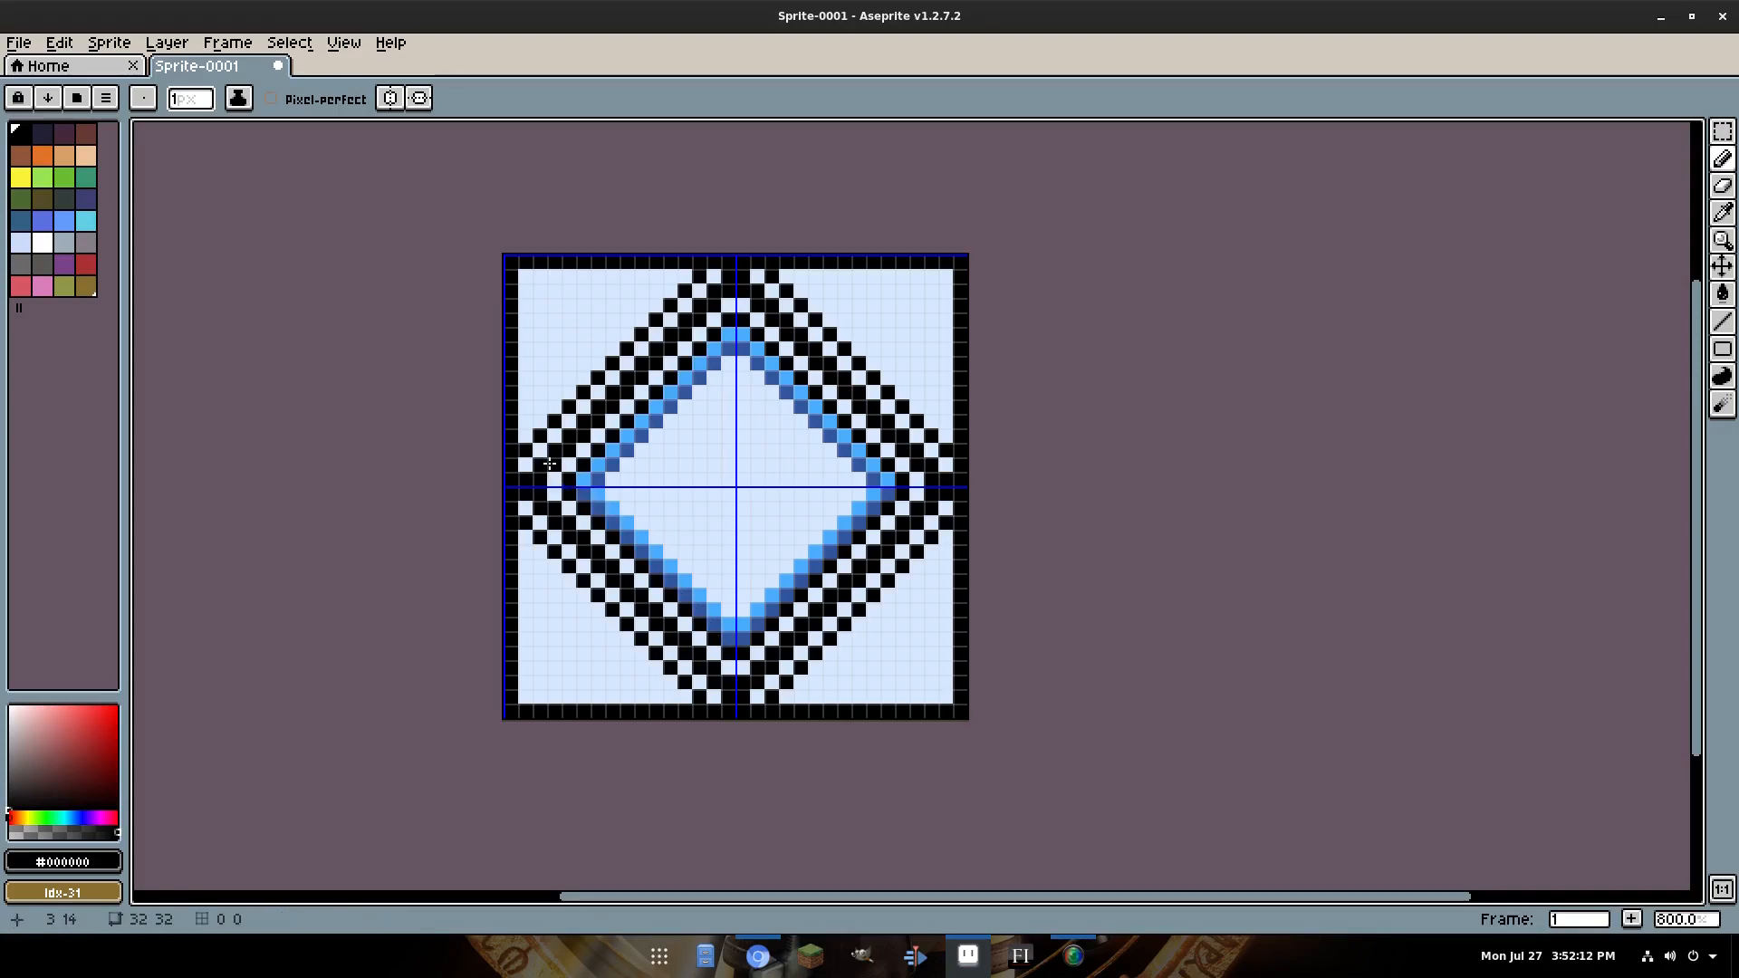
mouse_move(552, 477)
left_mouse_down()
mouse_move(733, 306)
mouse_move(915, 478)
mouse_move(743, 669)
left_mouse_up()
left_click_drag(552, 493, 553, 494)
scroll(542, 479, "down", 1)
scroll(676, 425, "up", 1)
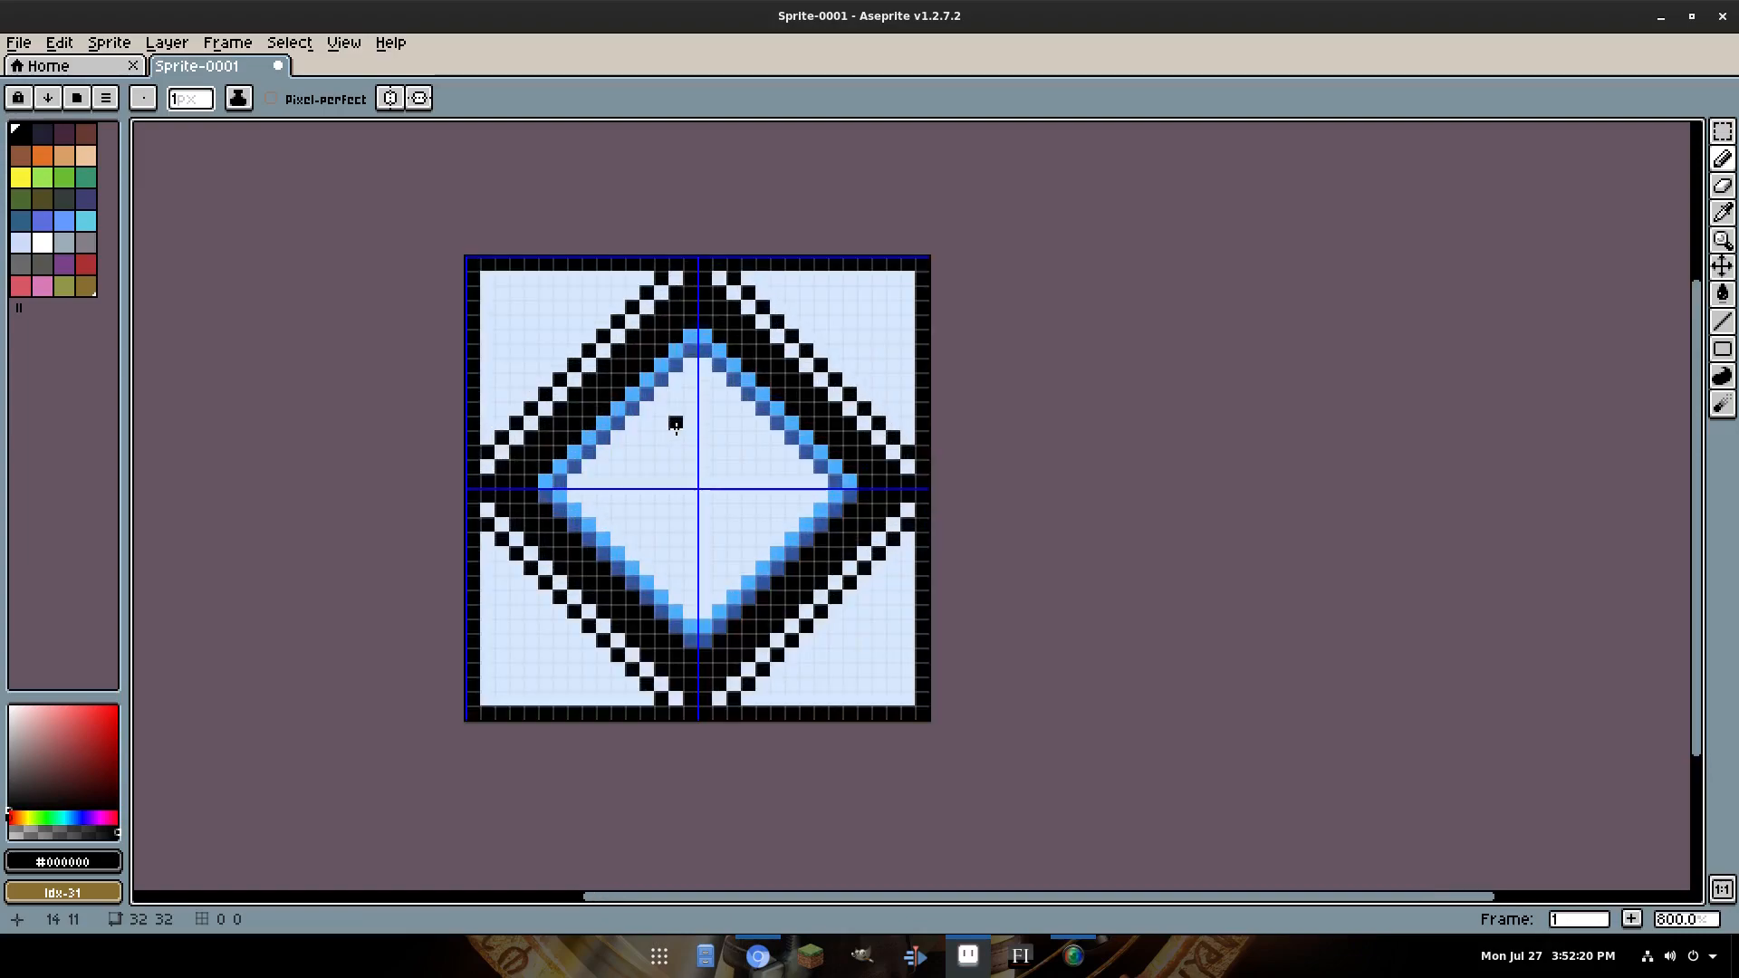
Draw a black pencil outline directly inside the blue diamond along all four sides.
mouse_move(574, 497)
left_mouse_down()
mouse_move(693, 608)
mouse_move(829, 486)
mouse_move(705, 360)
mouse_move(574, 485)
left_mouse_up()
scroll(607, 444, "down", 5)
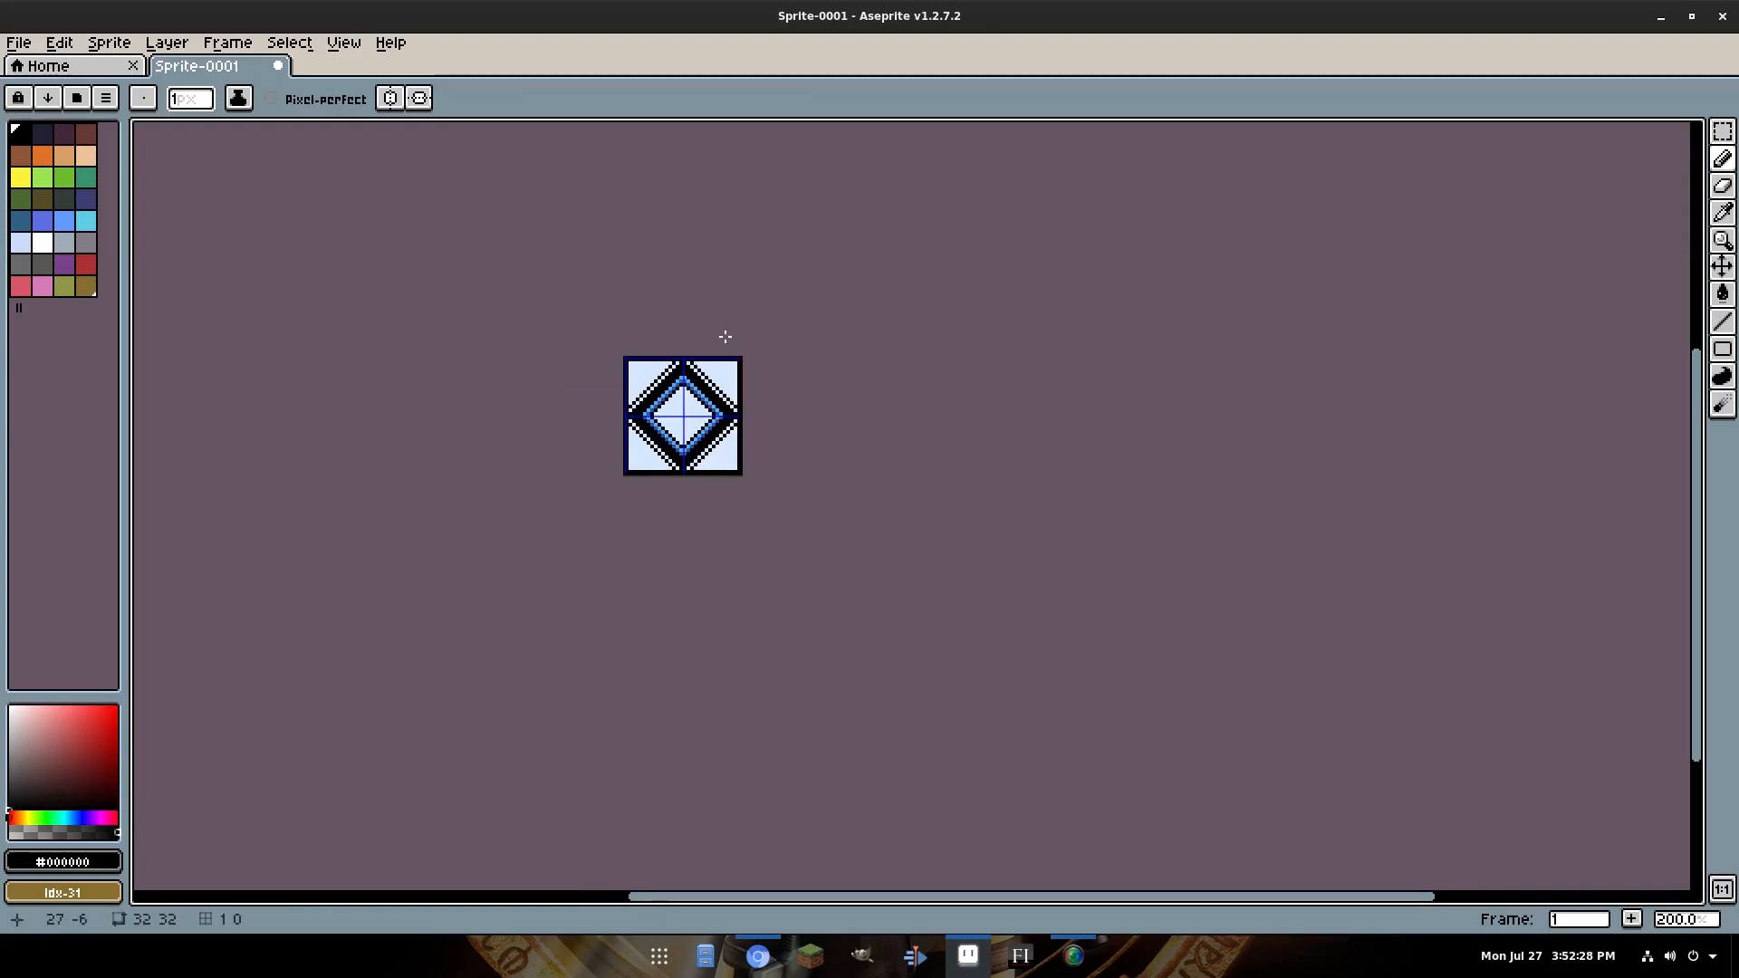
scroll(727, 336, "up", 5)
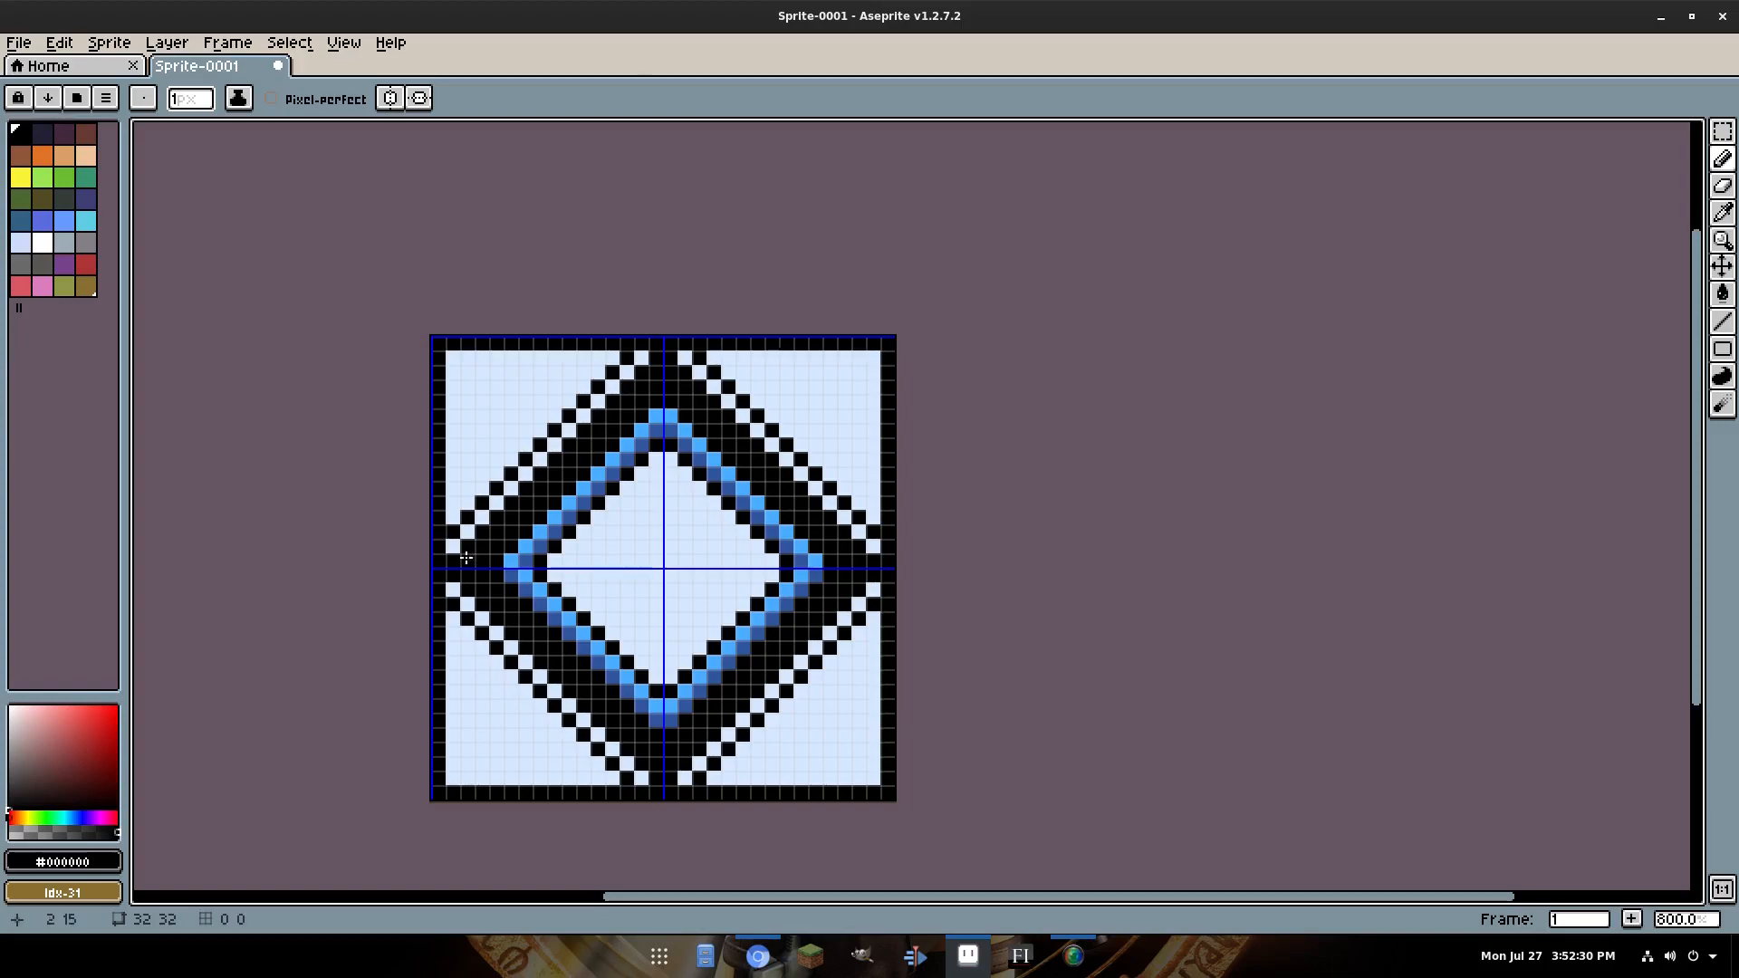
Dither the inner diamond's upper-right quarter with slightly darker pale blue pixels, HSV 213, 25, 96, and turn on horizontal and vertical symmetry.
key("i")
left_click(628, 504)
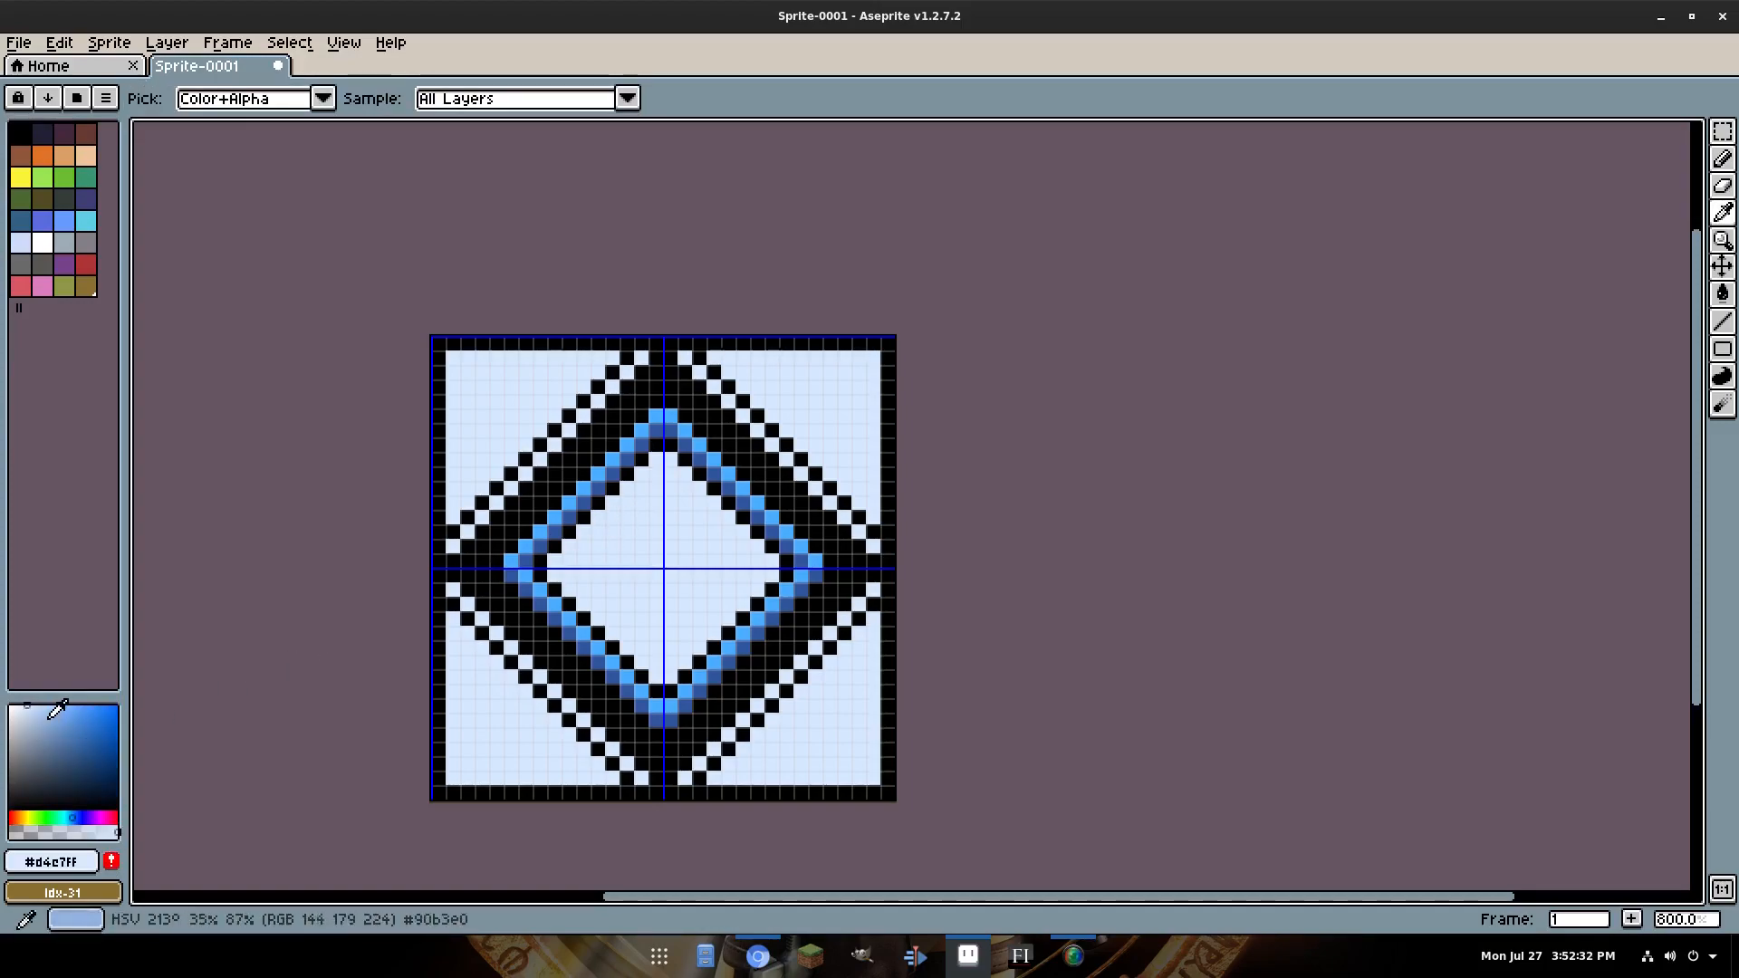
left_click(45, 705)
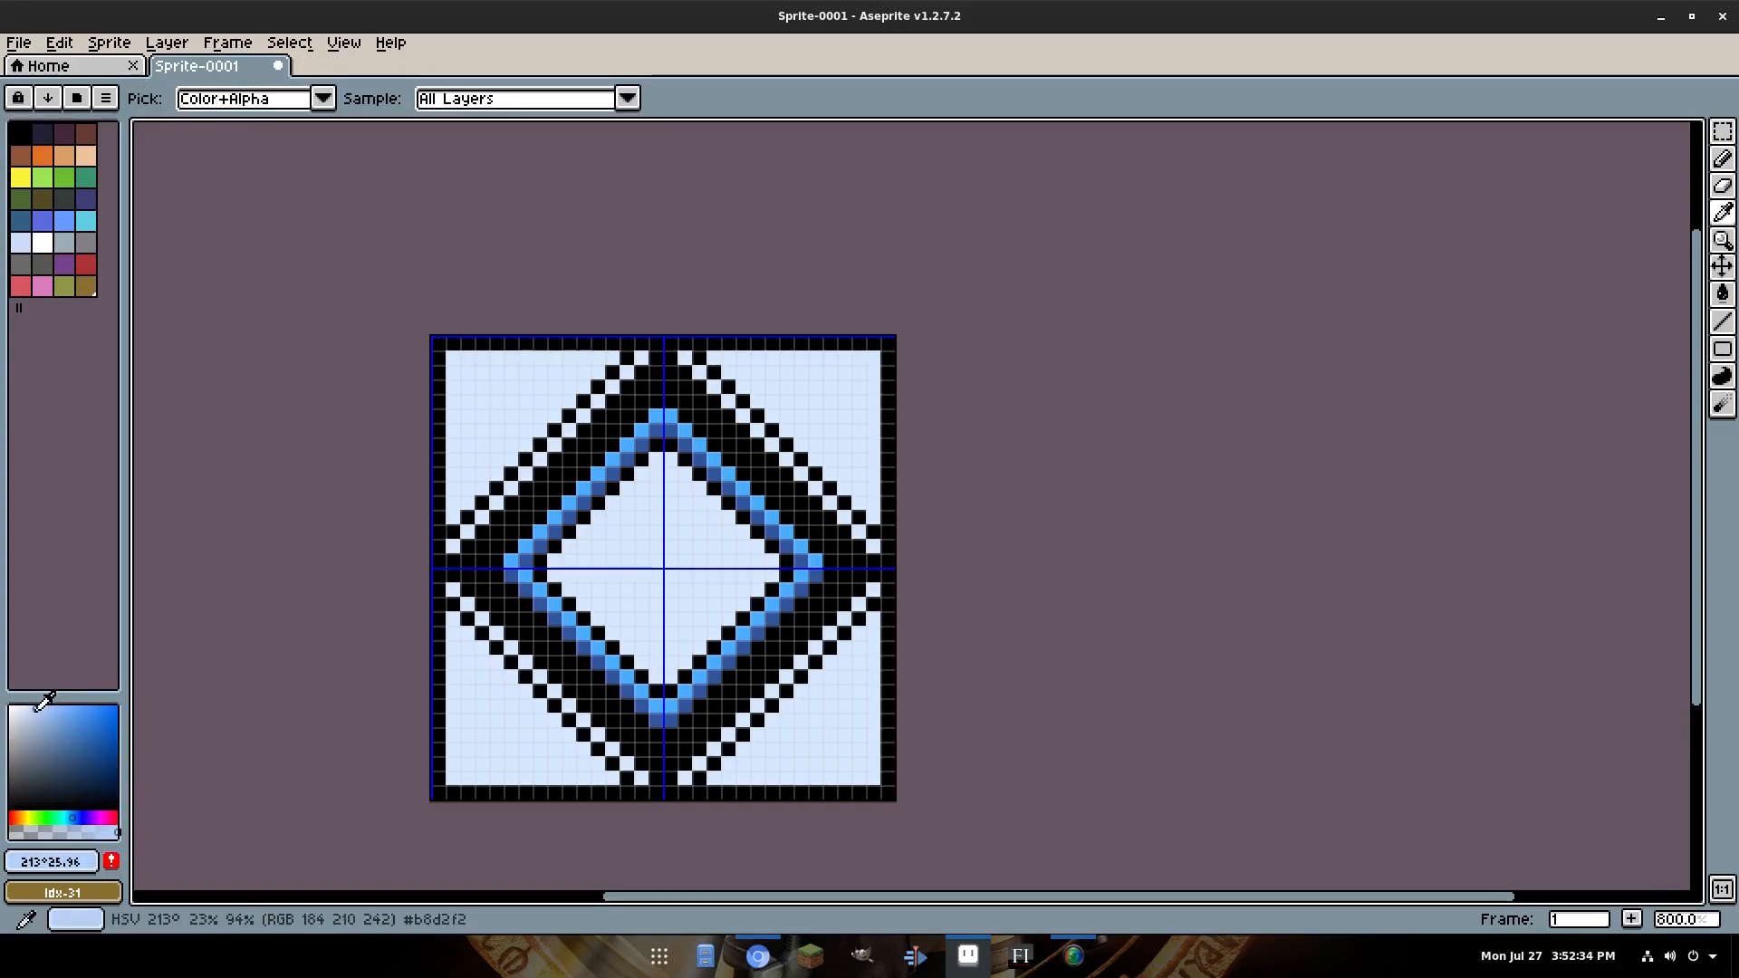
key("b")
left_click_drag(655, 472, 667, 472)
key("ctrl+z")
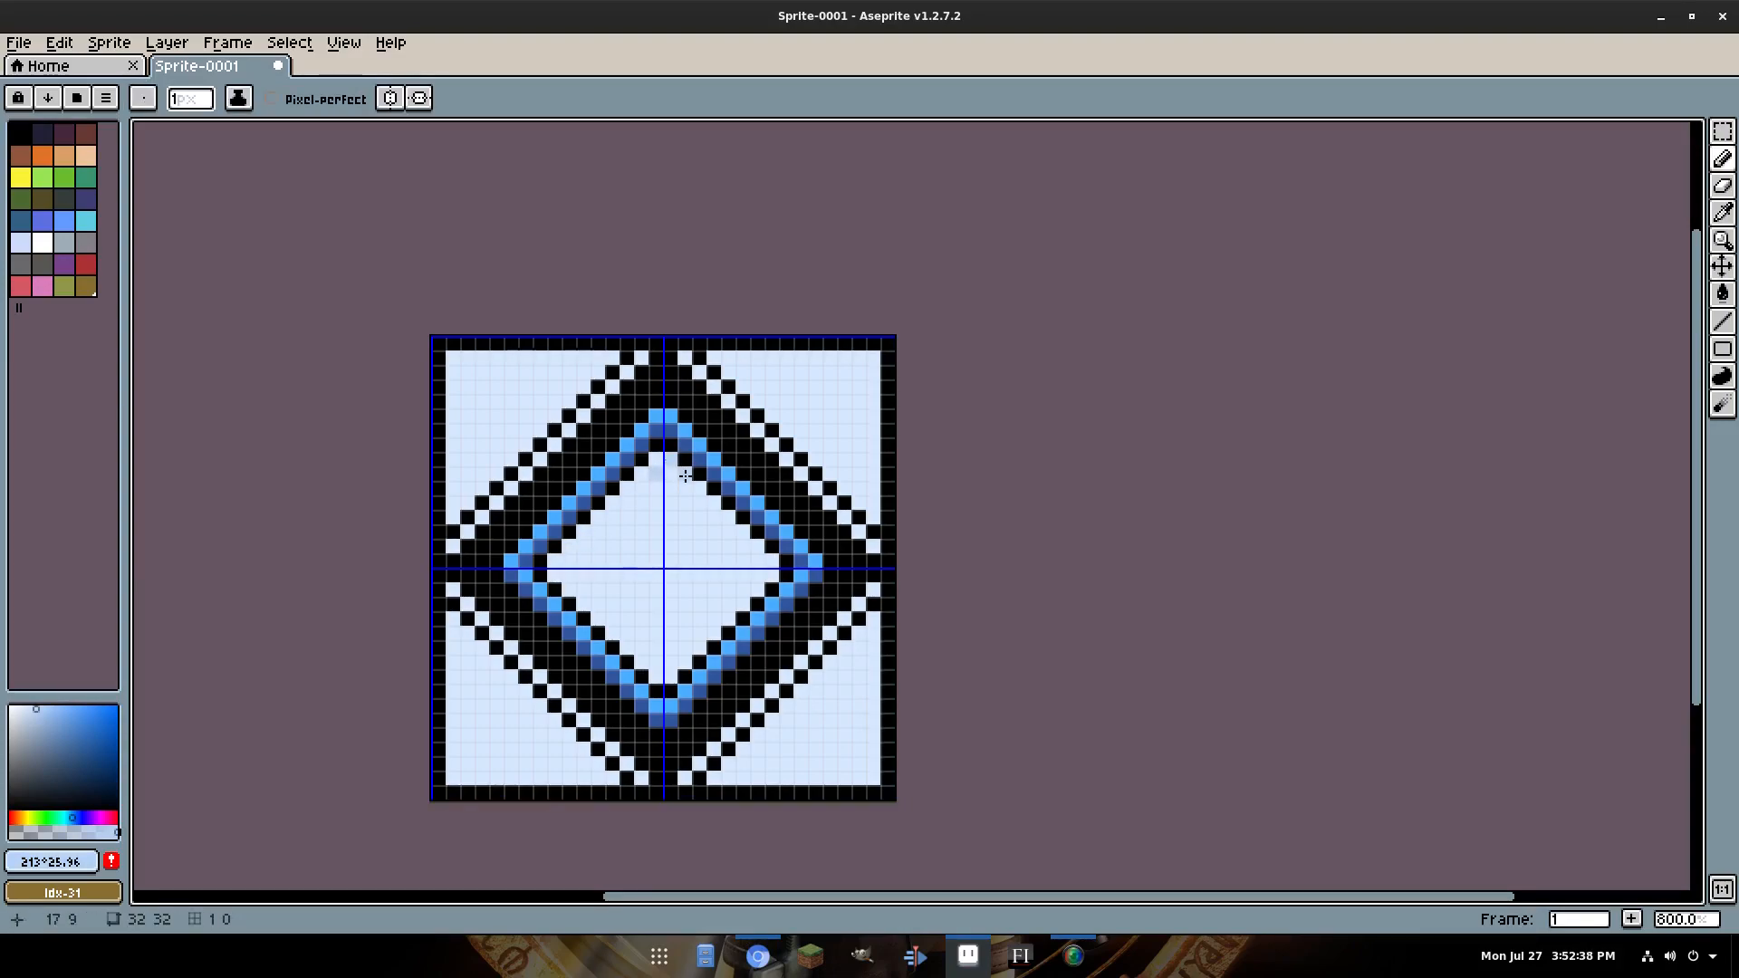
key("b")
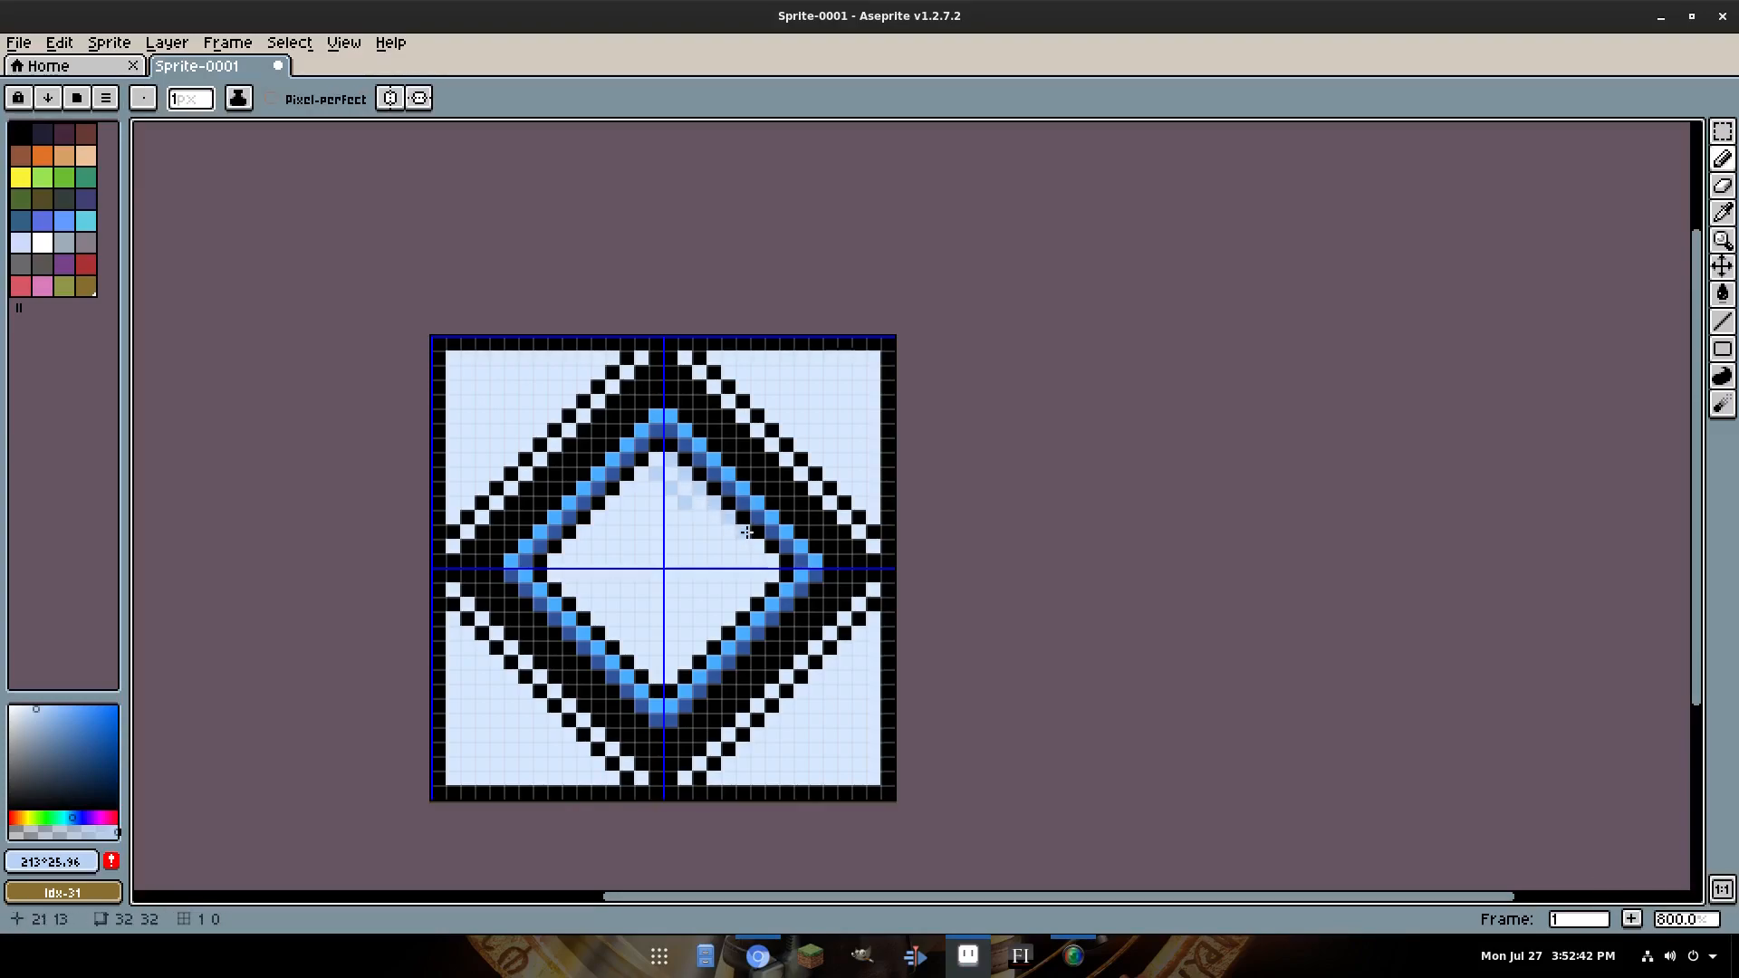
key("b")
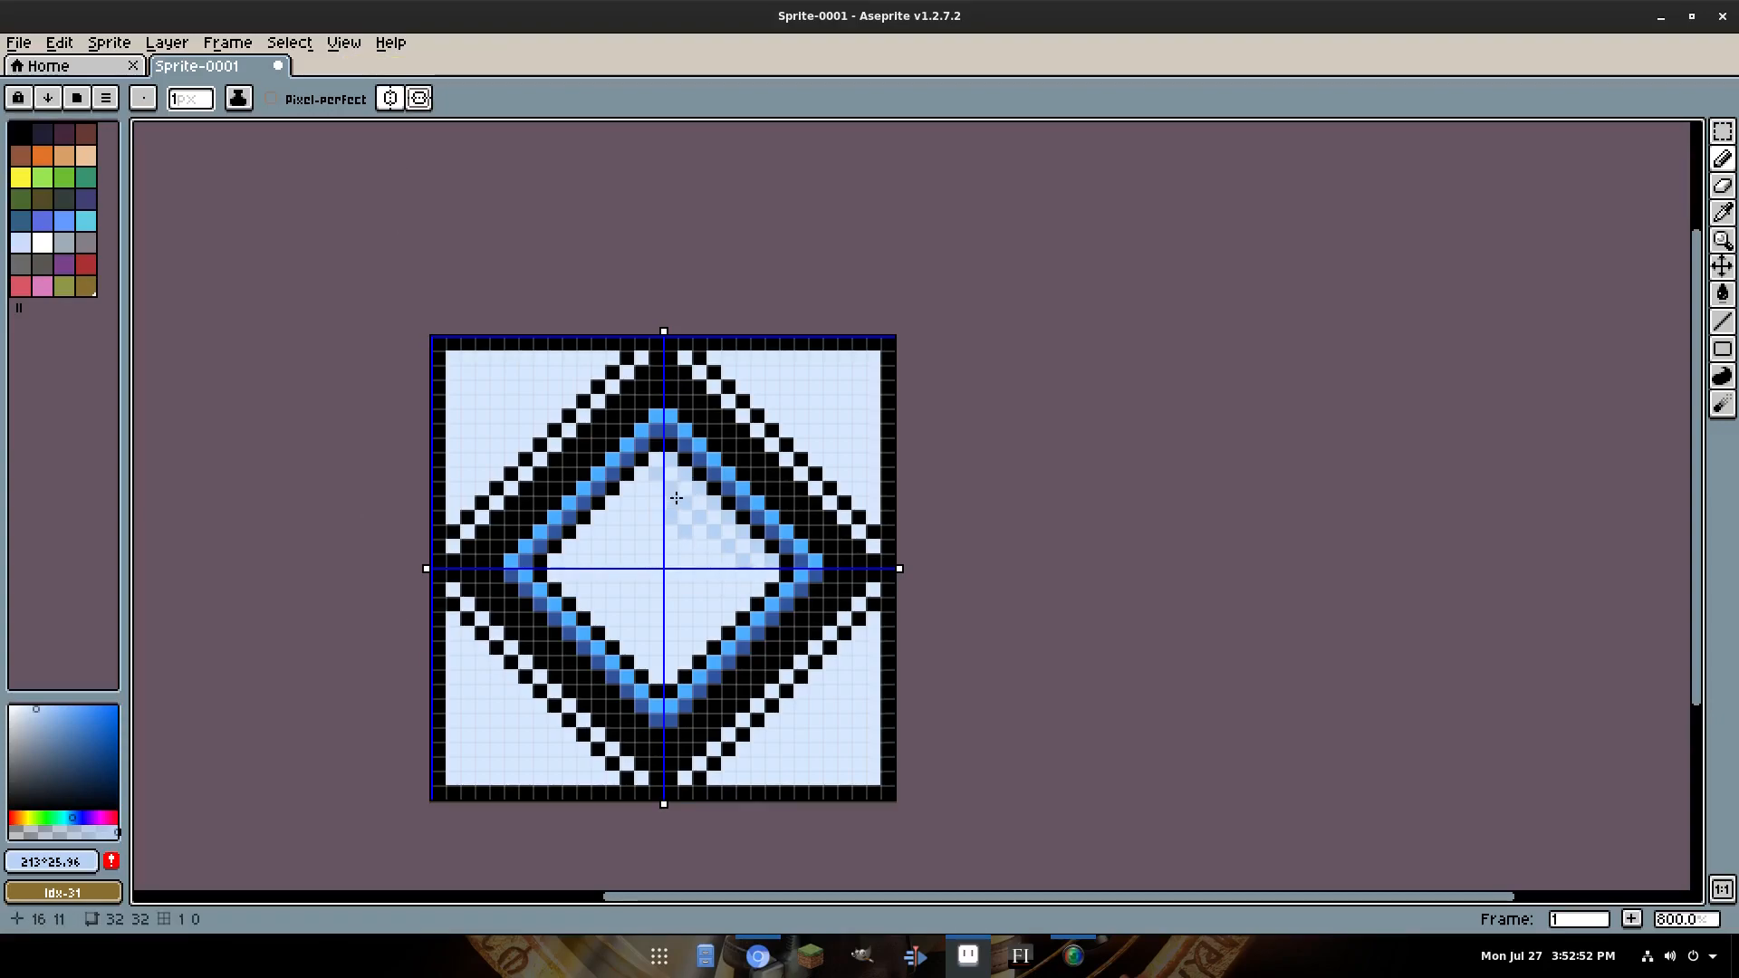
scroll(681, 500, "up", 3)
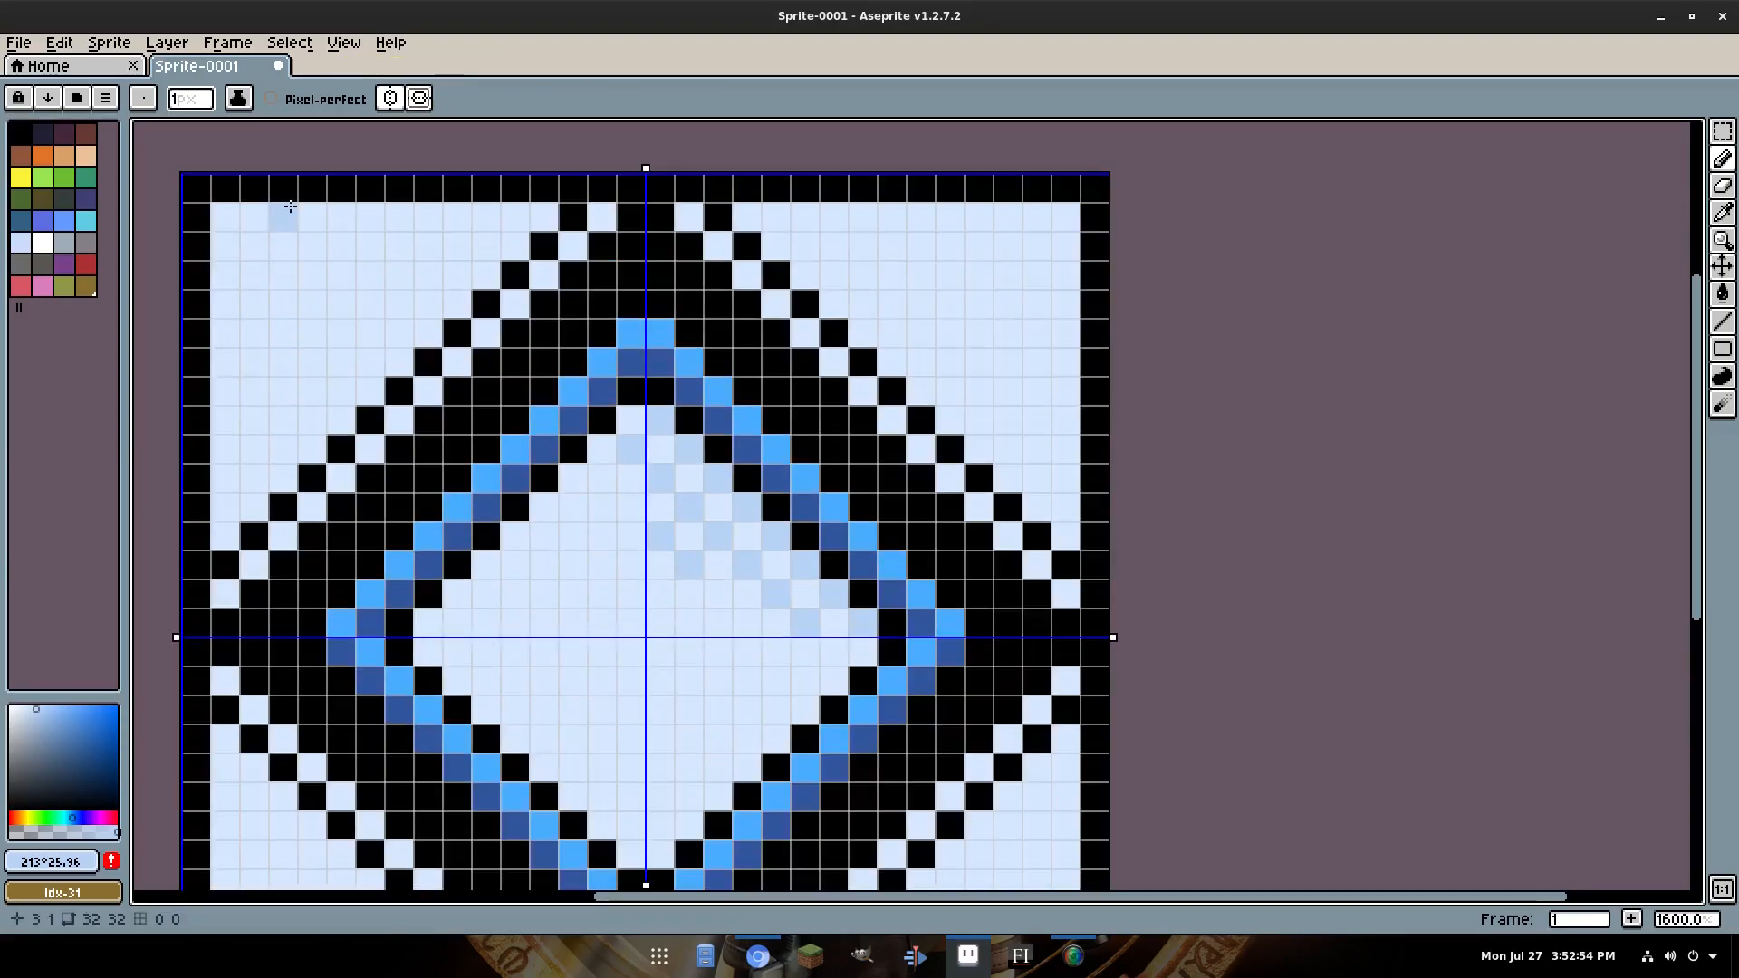
left_click(345, 45)
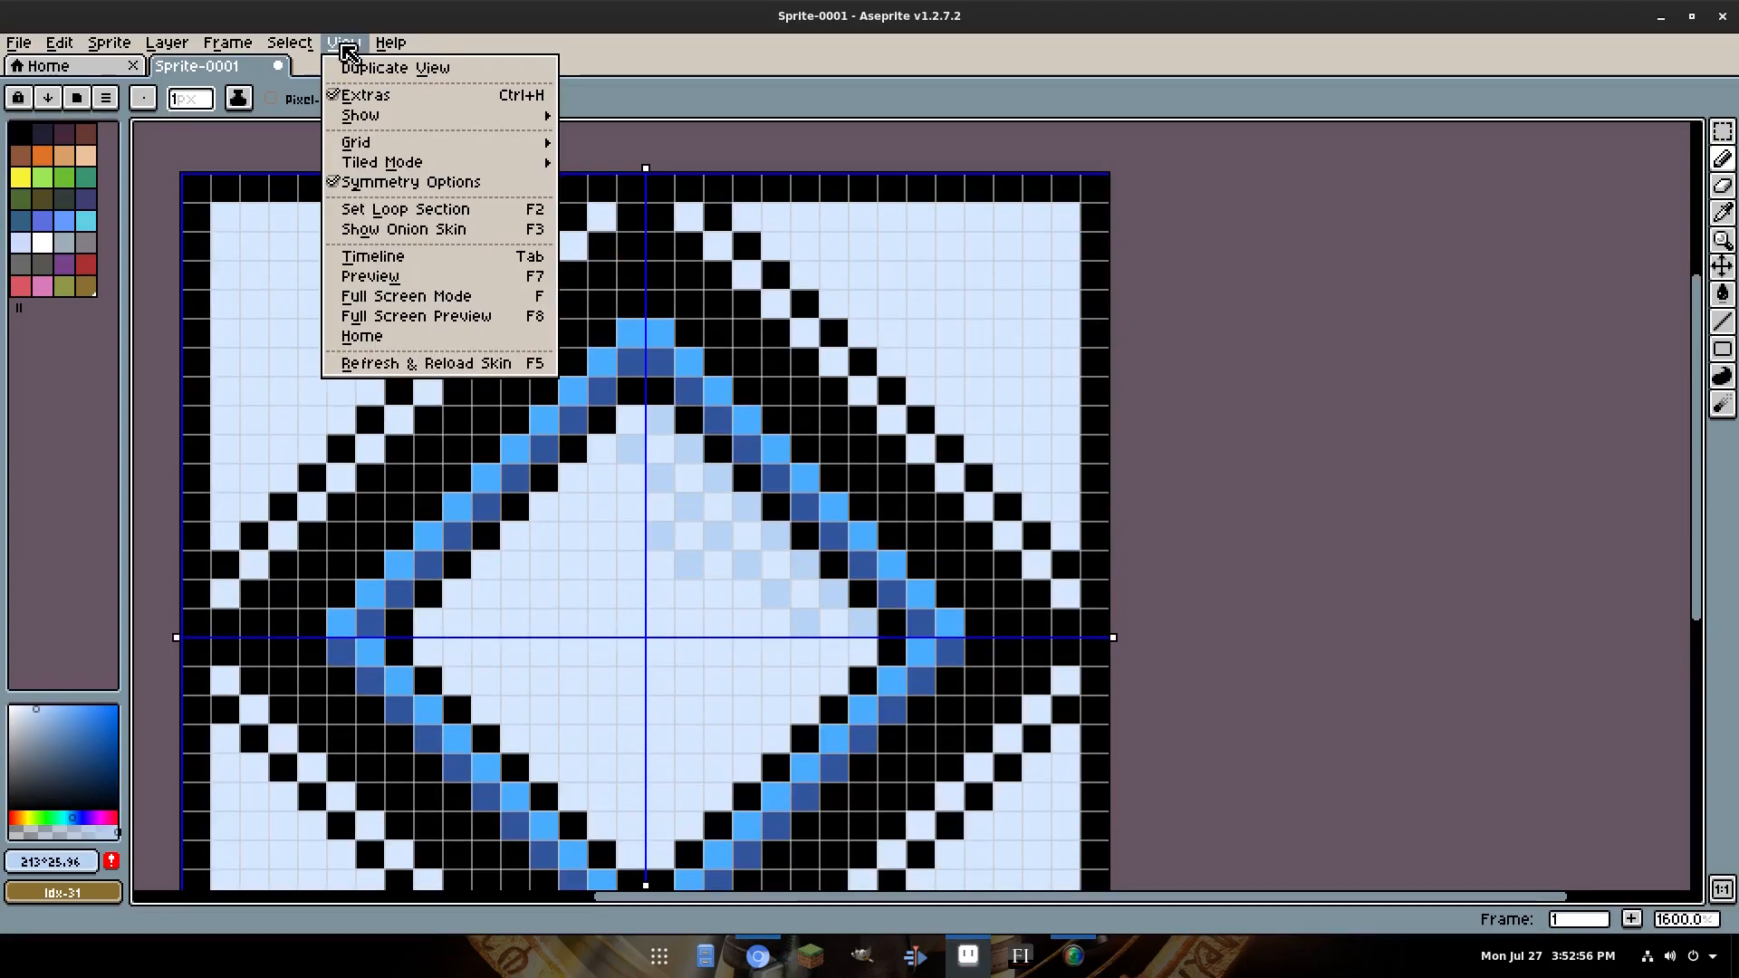
mouse_move(86, 41)
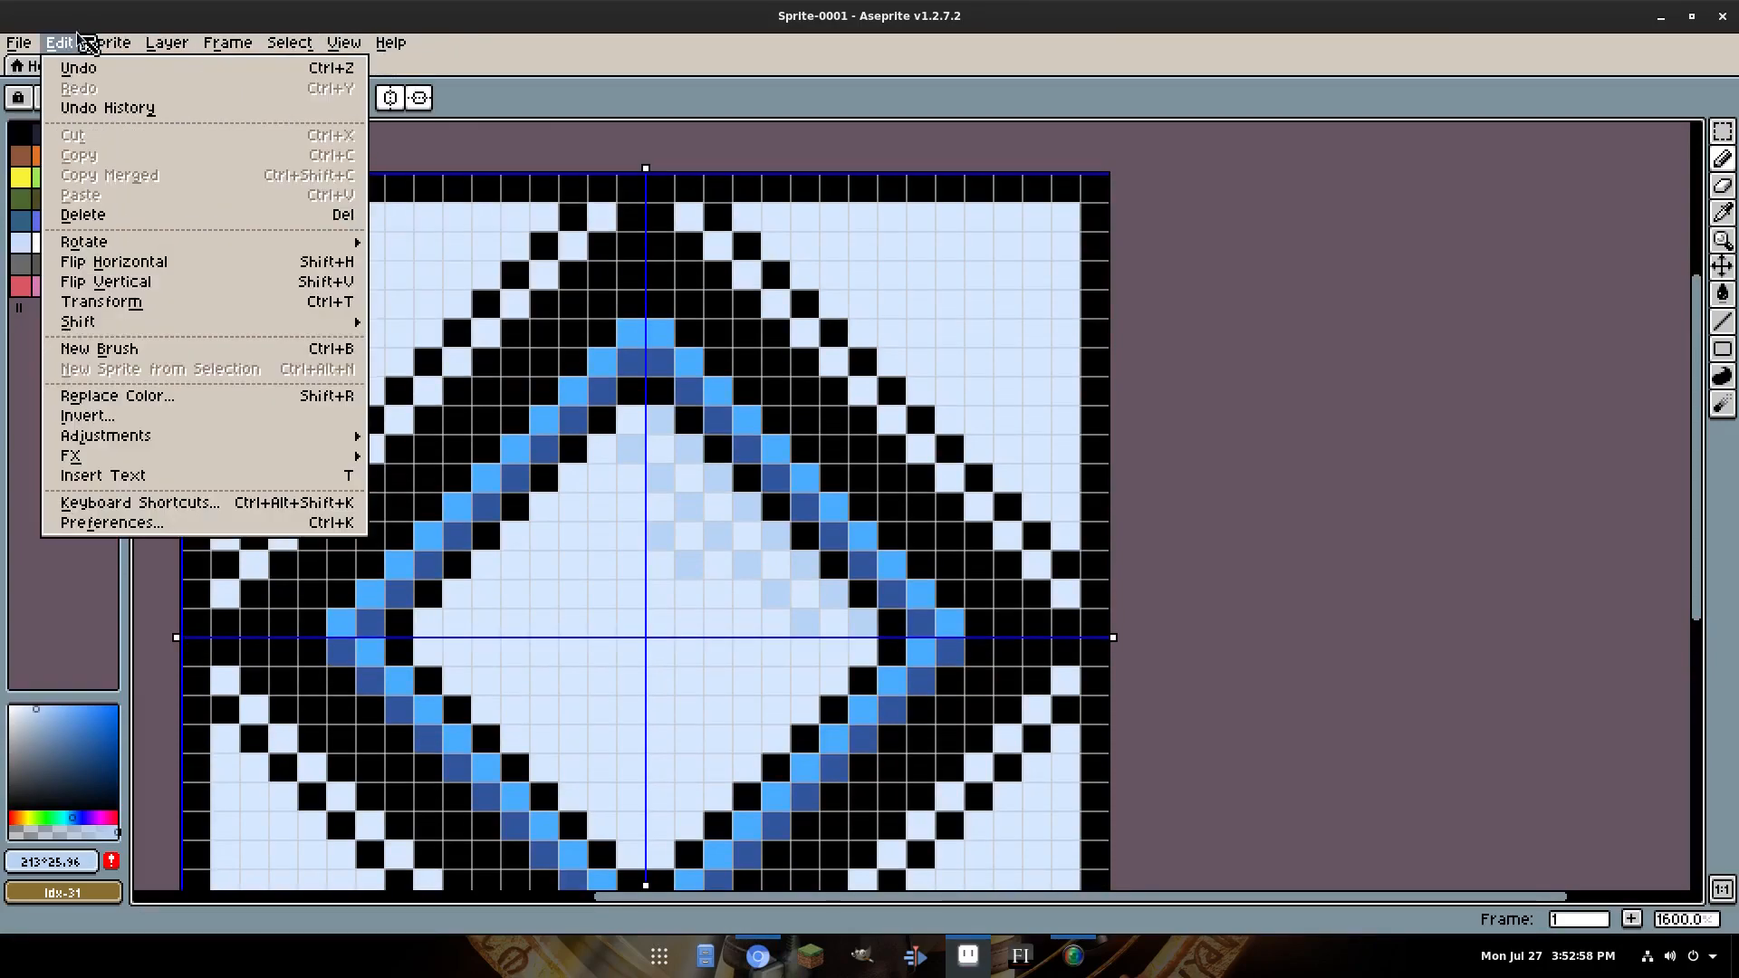
mouse_move(342, 42)
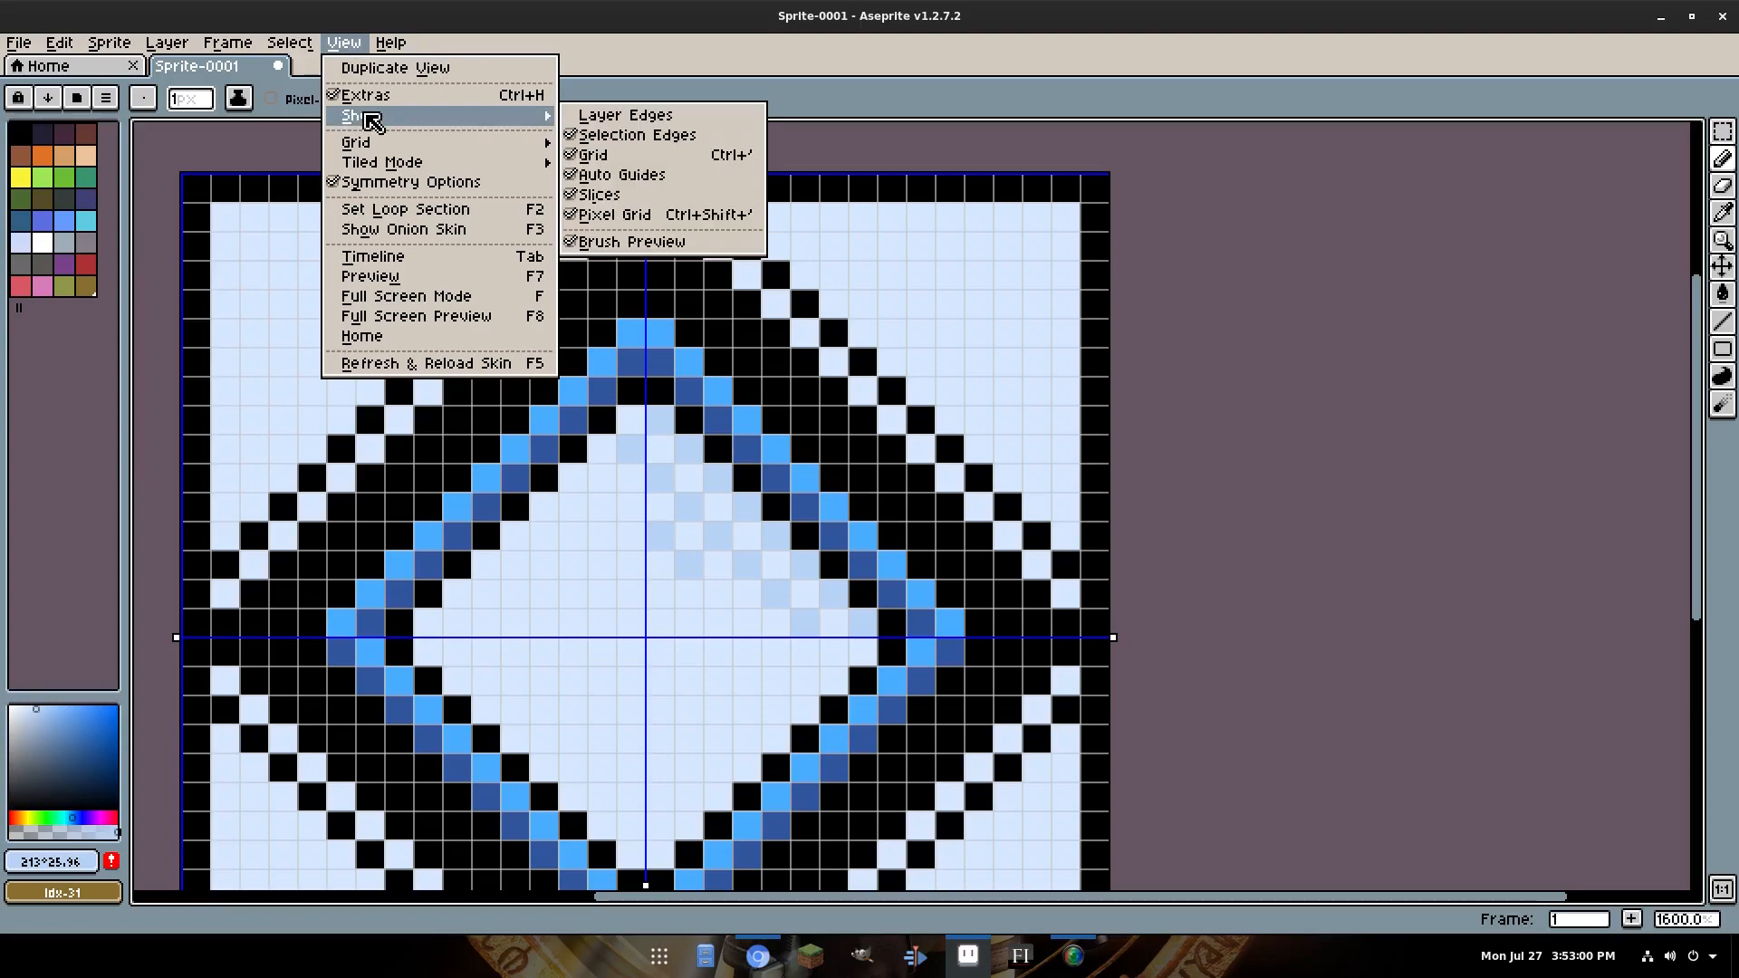
mouse_move(374, 167)
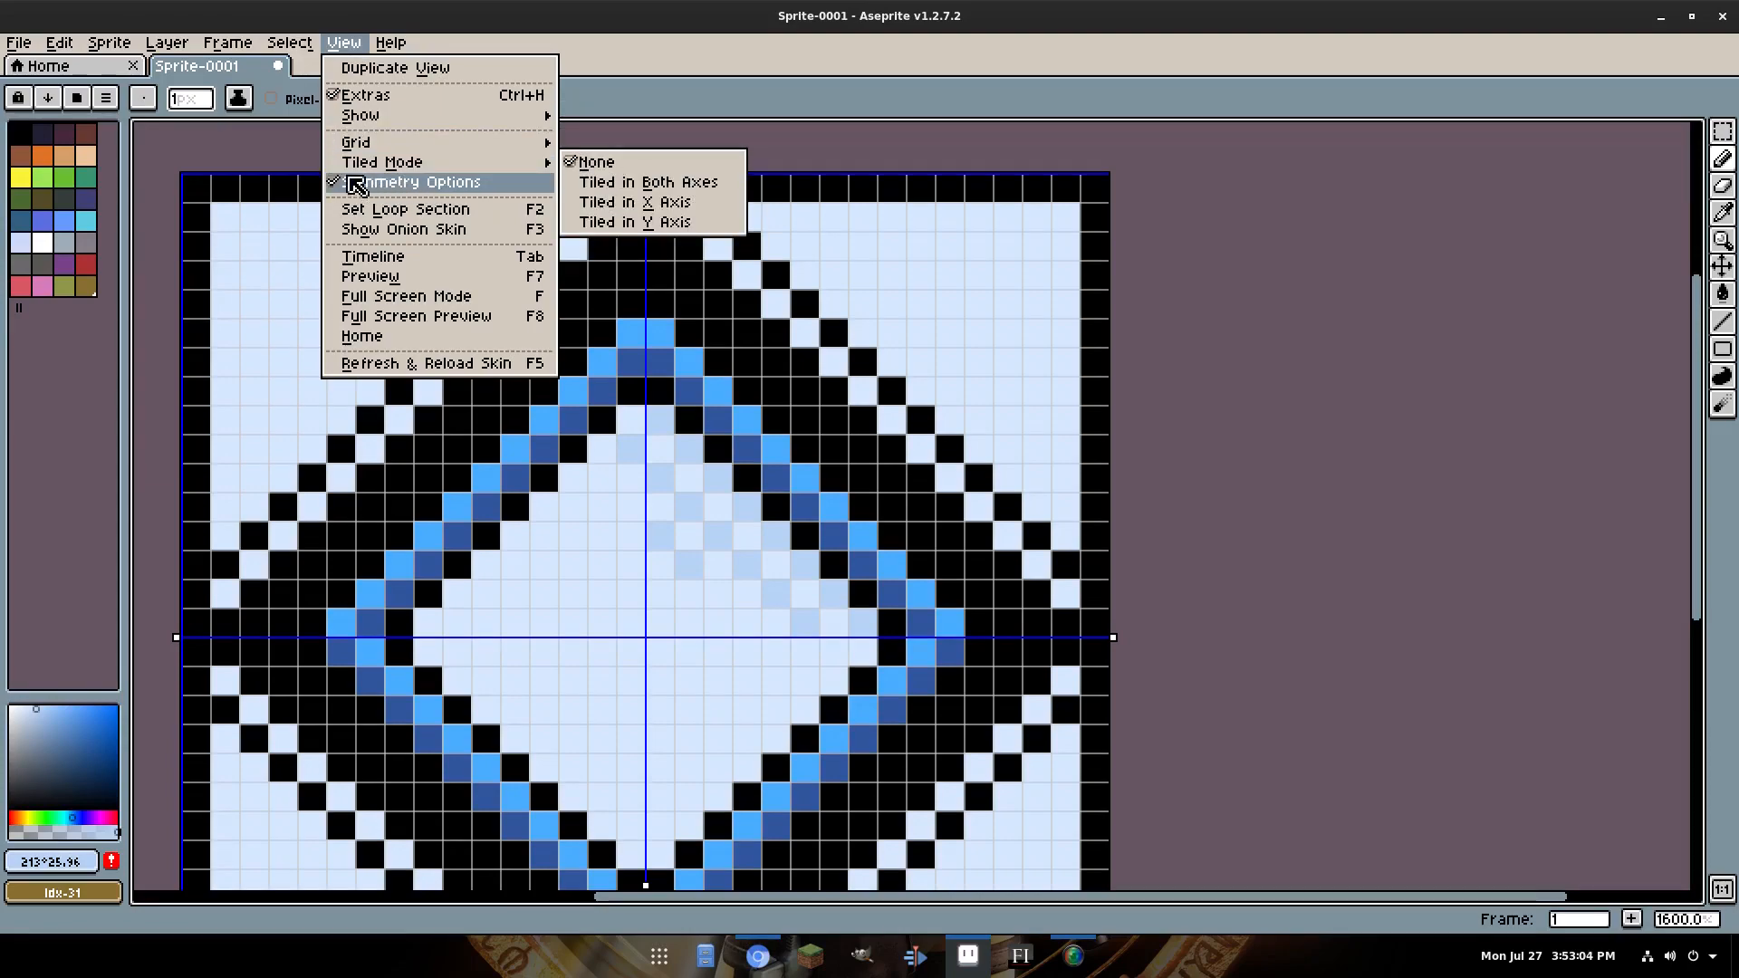
left_click(712, 80)
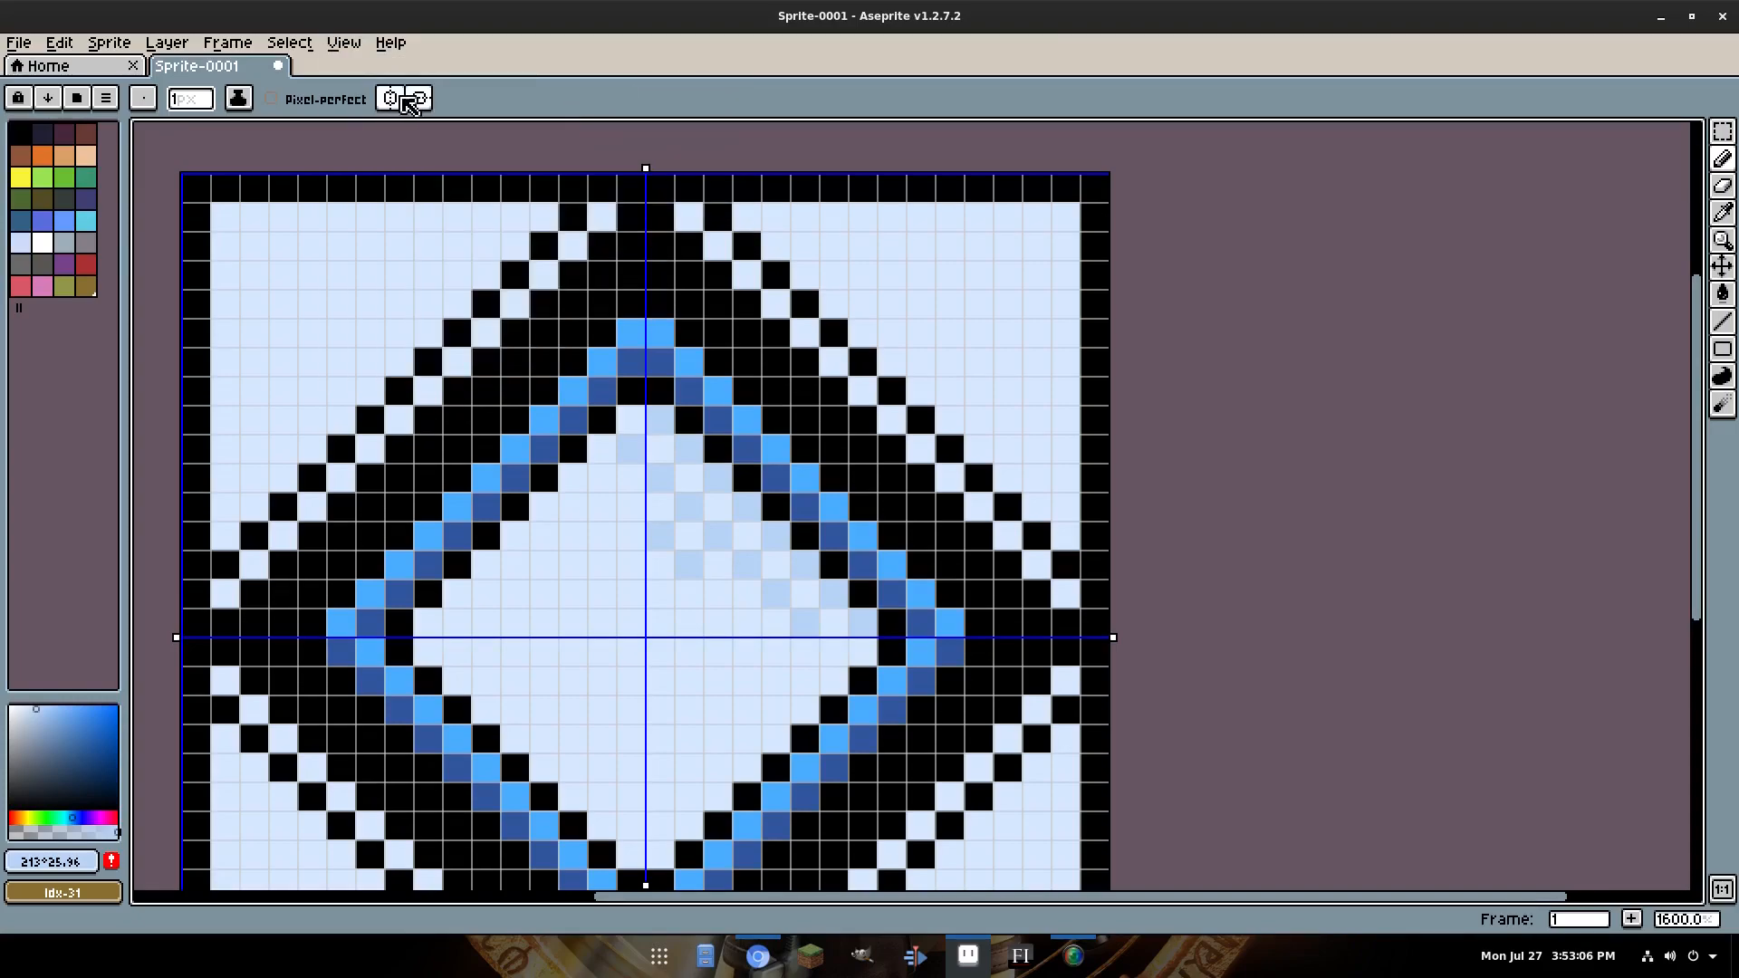
Draw mirrored HSV 213, 25, 96 pixels along the inner diamond's edges and begin the checkerboard around its middle.
left_click_drag(656, 430, 865, 615)
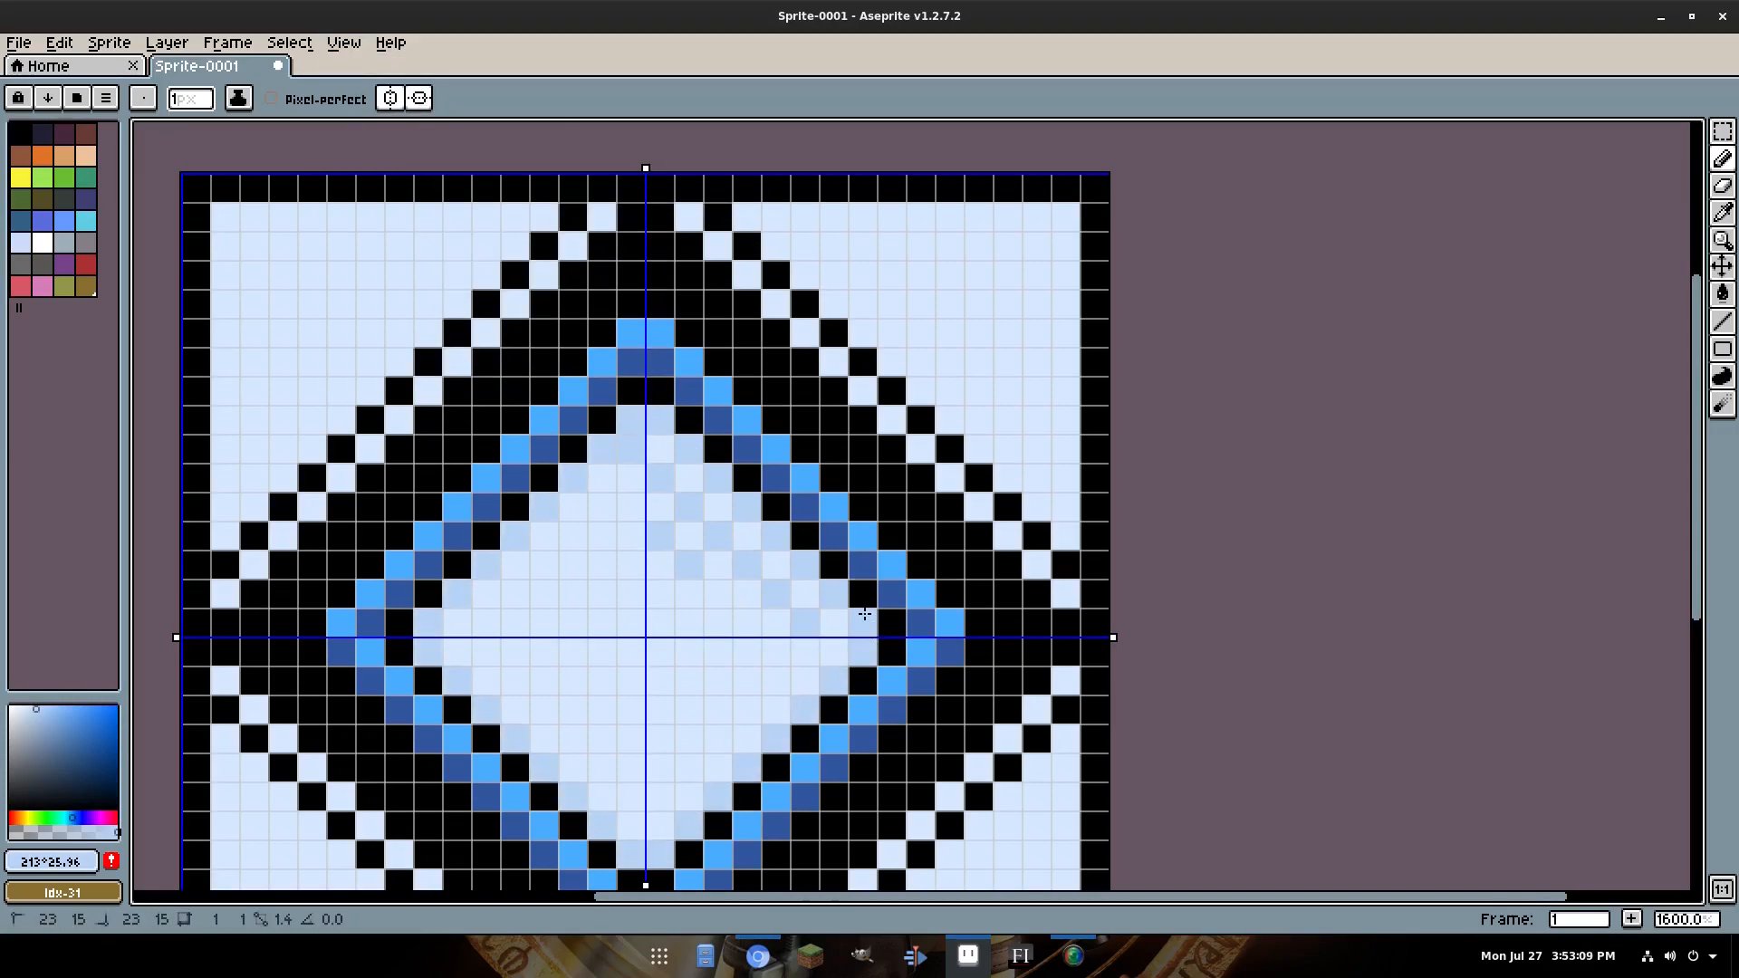
left_click(772, 655)
key("v")
key("b")
left_click(719, 594)
left_click(748, 623)
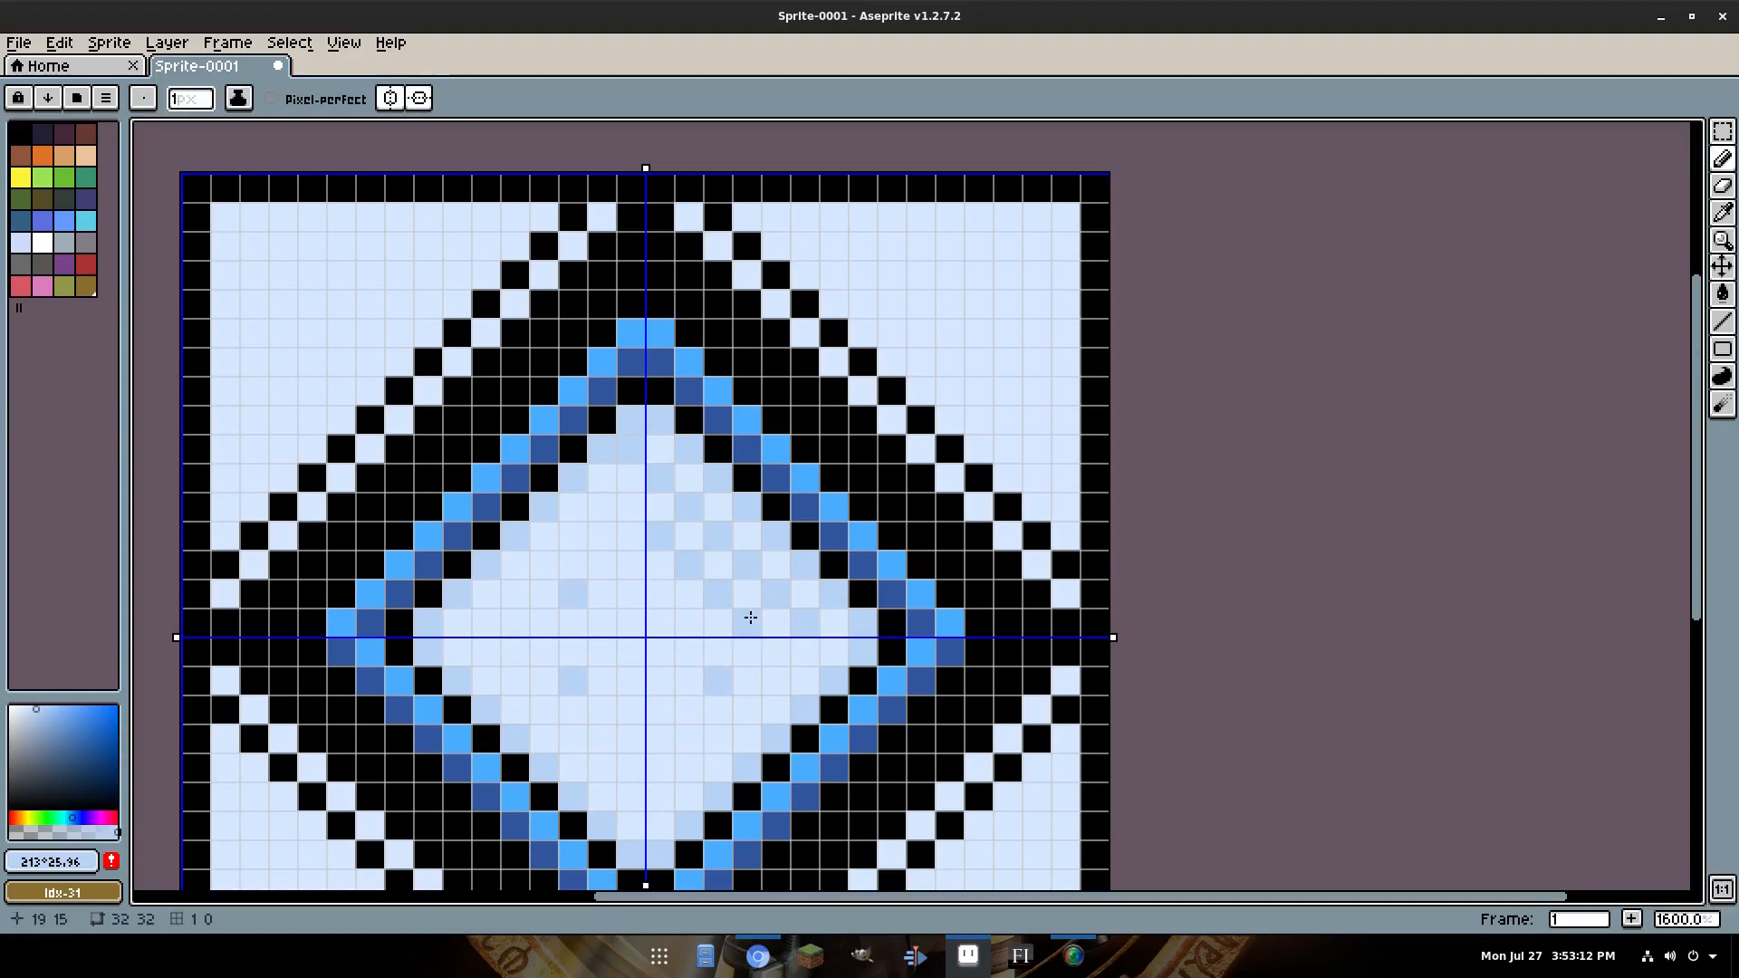
Extend the mirrored checkerboard of HSV 213, 25, 96 pixels through the inner diamond's centre and up towards its tip.
left_click(688, 622)
left_click(661, 594)
left_click(665, 599)
left_click(689, 566)
left_click(661, 536)
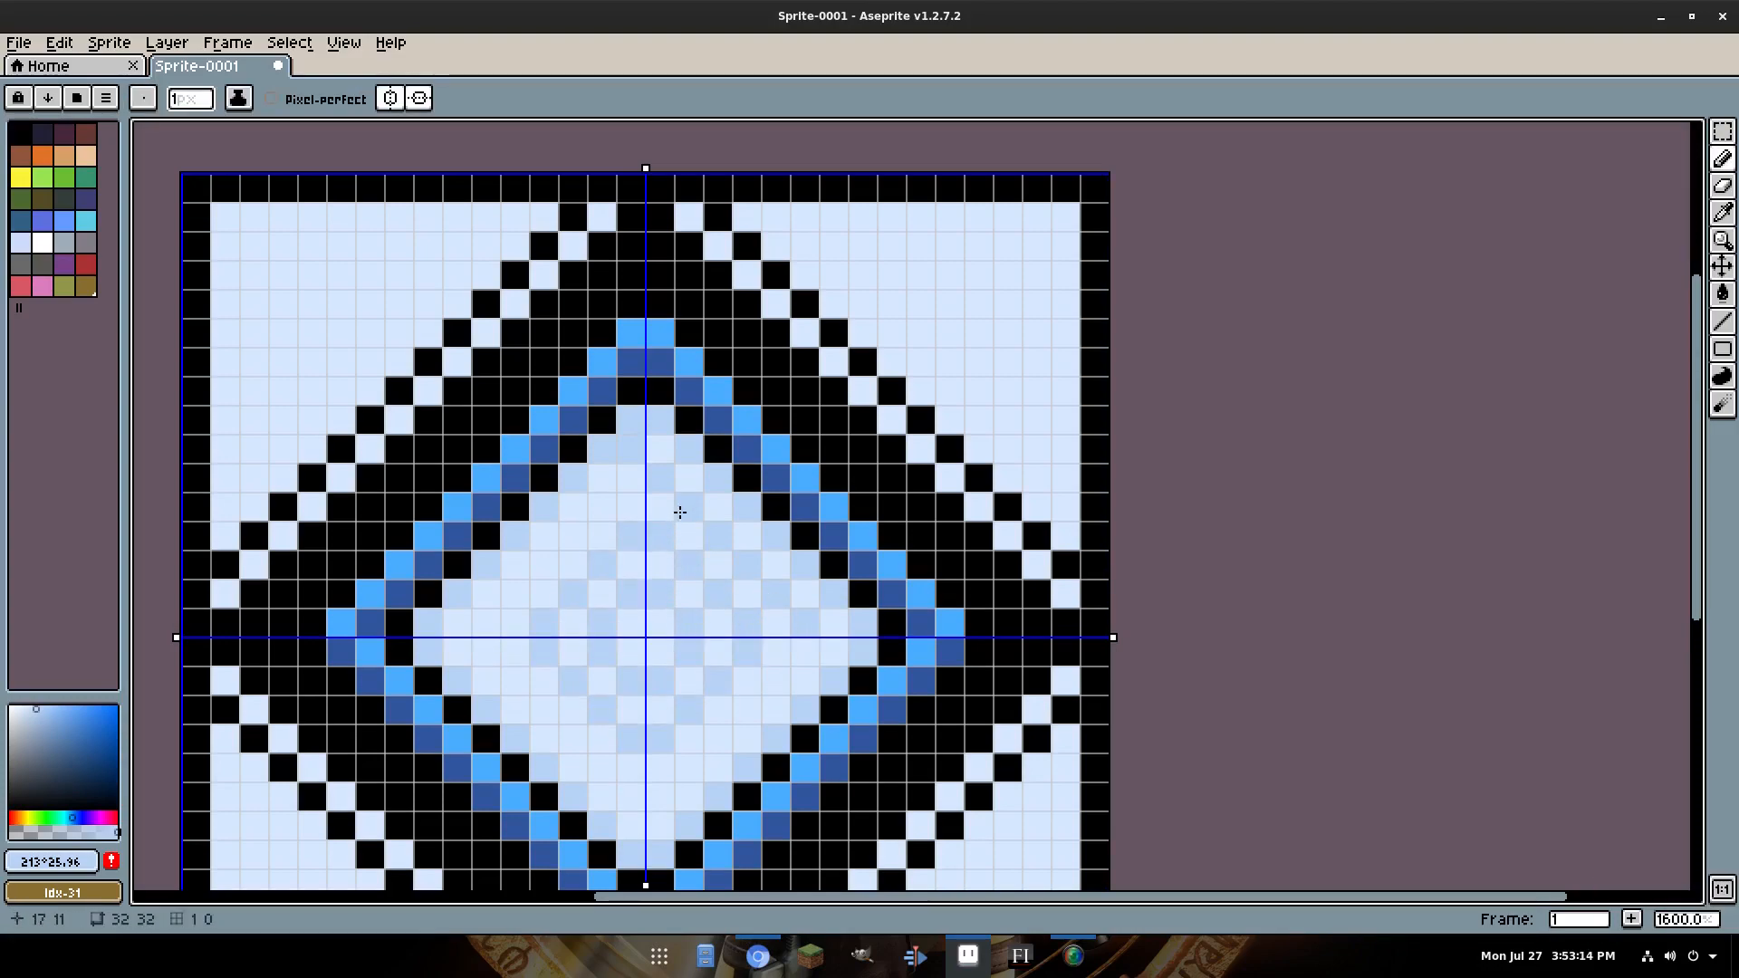
left_click(689, 507)
left_click(662, 478)
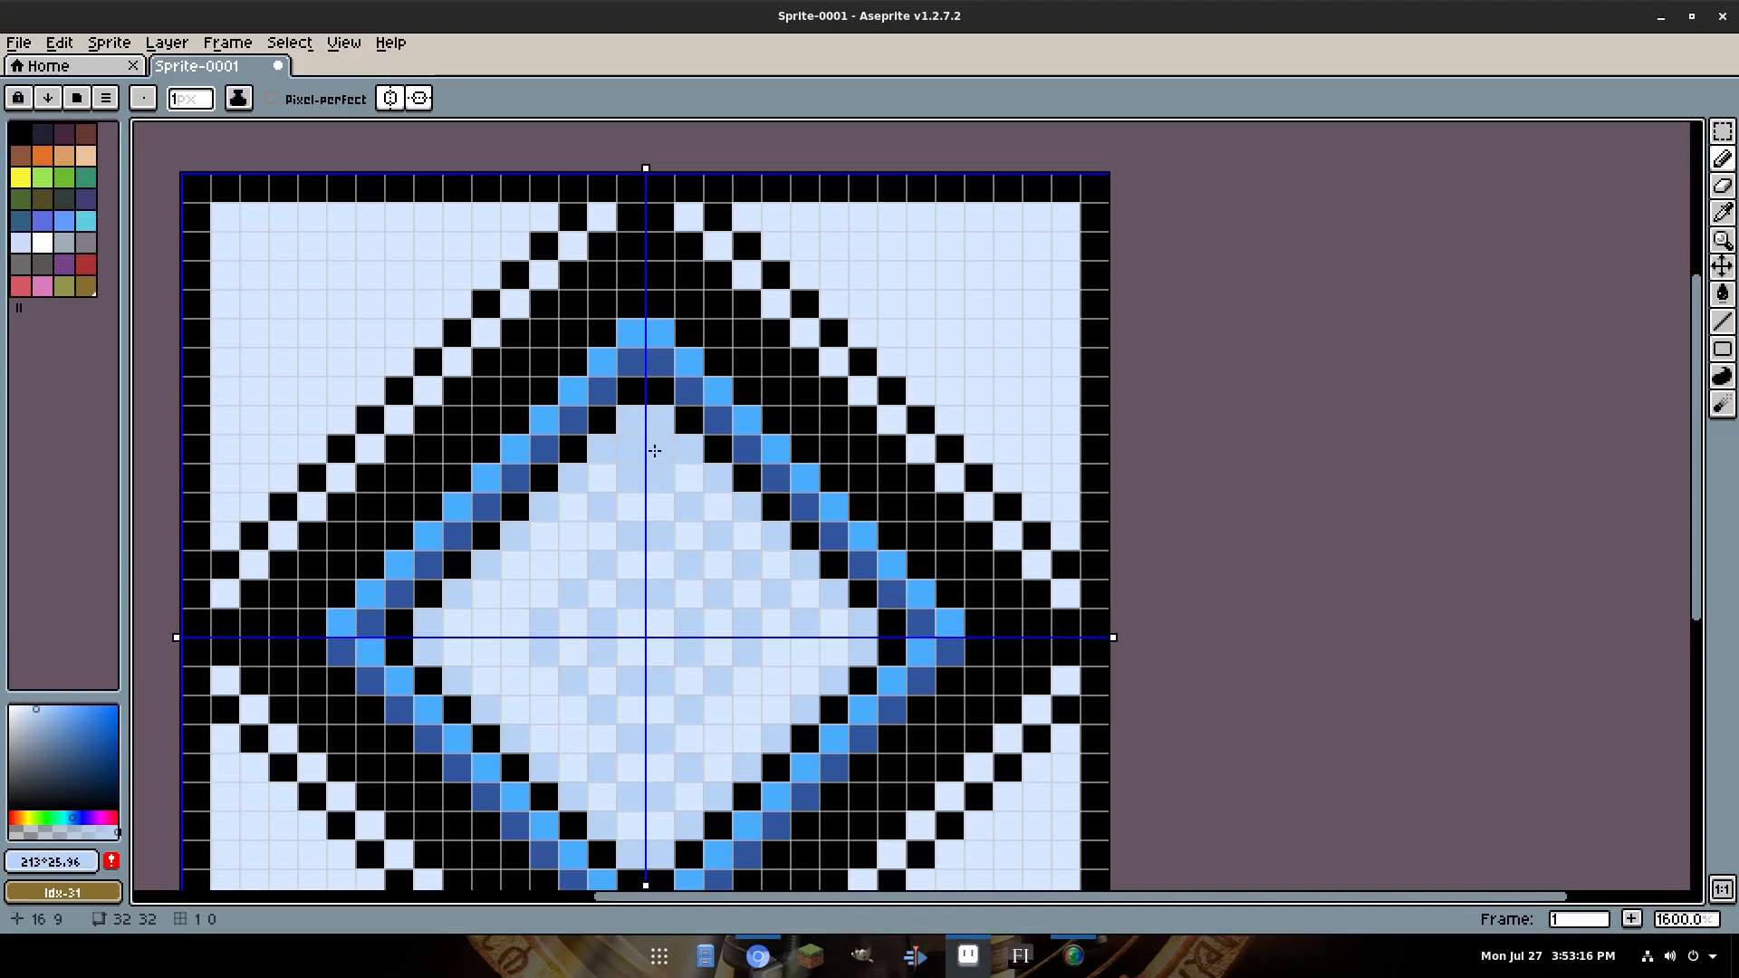
Correct the checkerboard near the diamond's tips and complete it towards the side corners with sampled light blue, #b7d3f6.
left_click(659, 444, "alt")
left_click(689, 463, "alt")
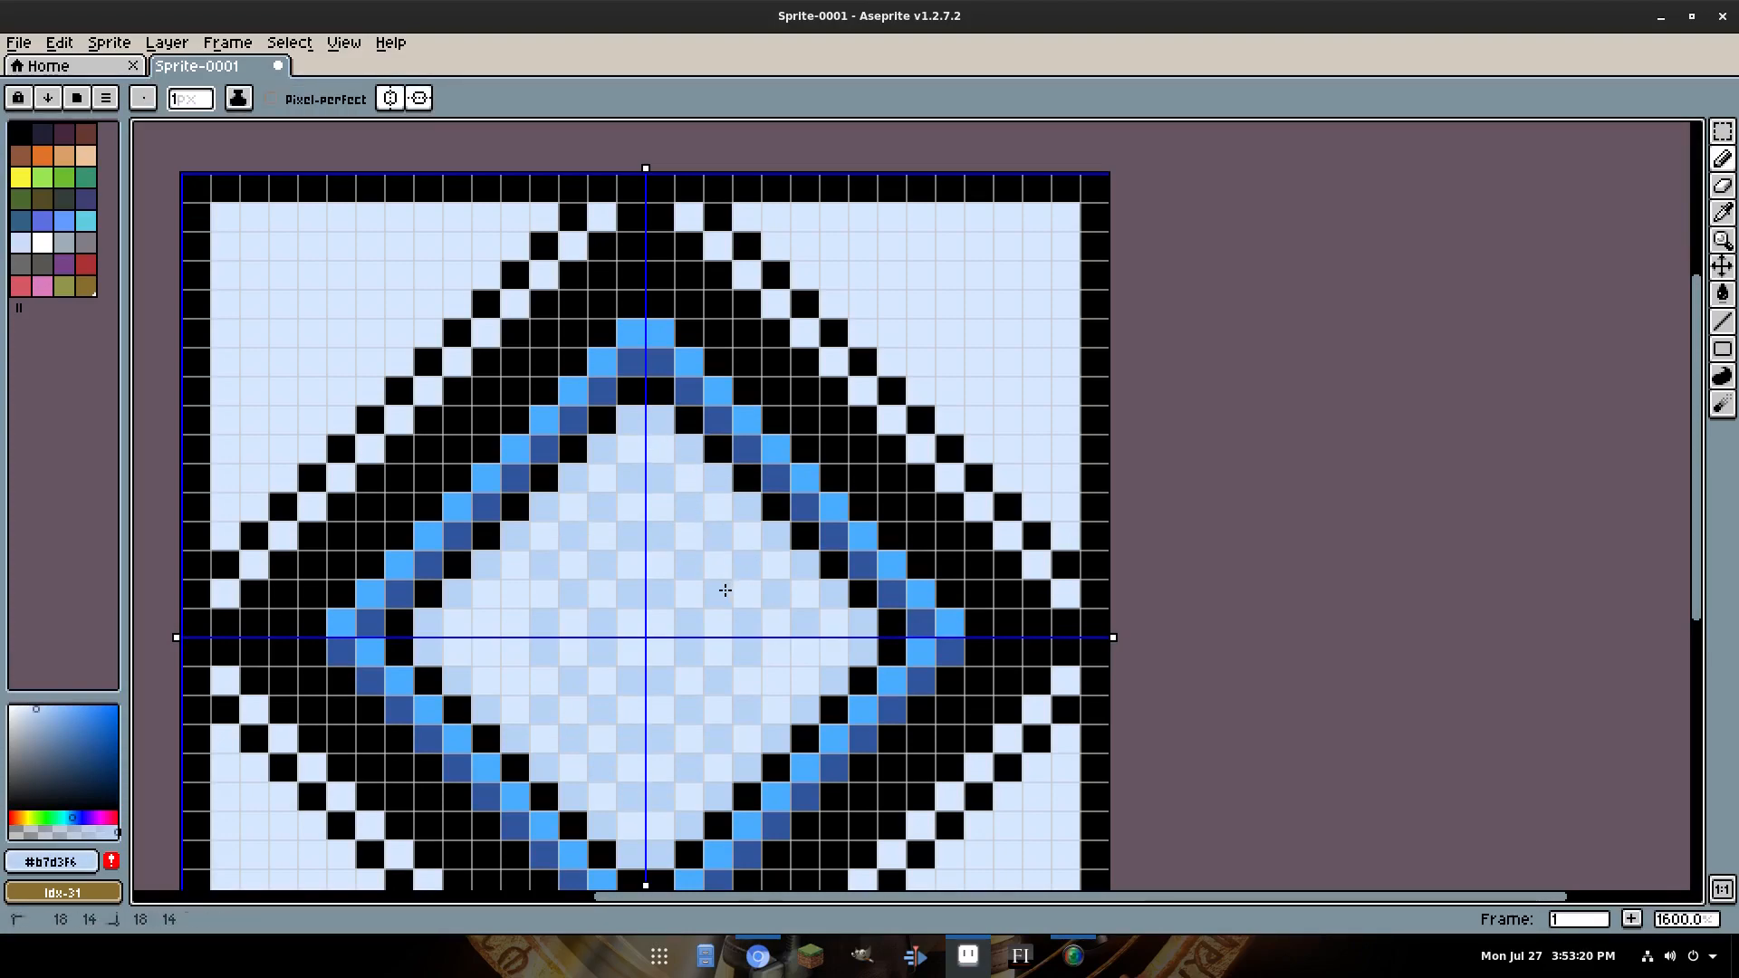
left_click(487, 637)
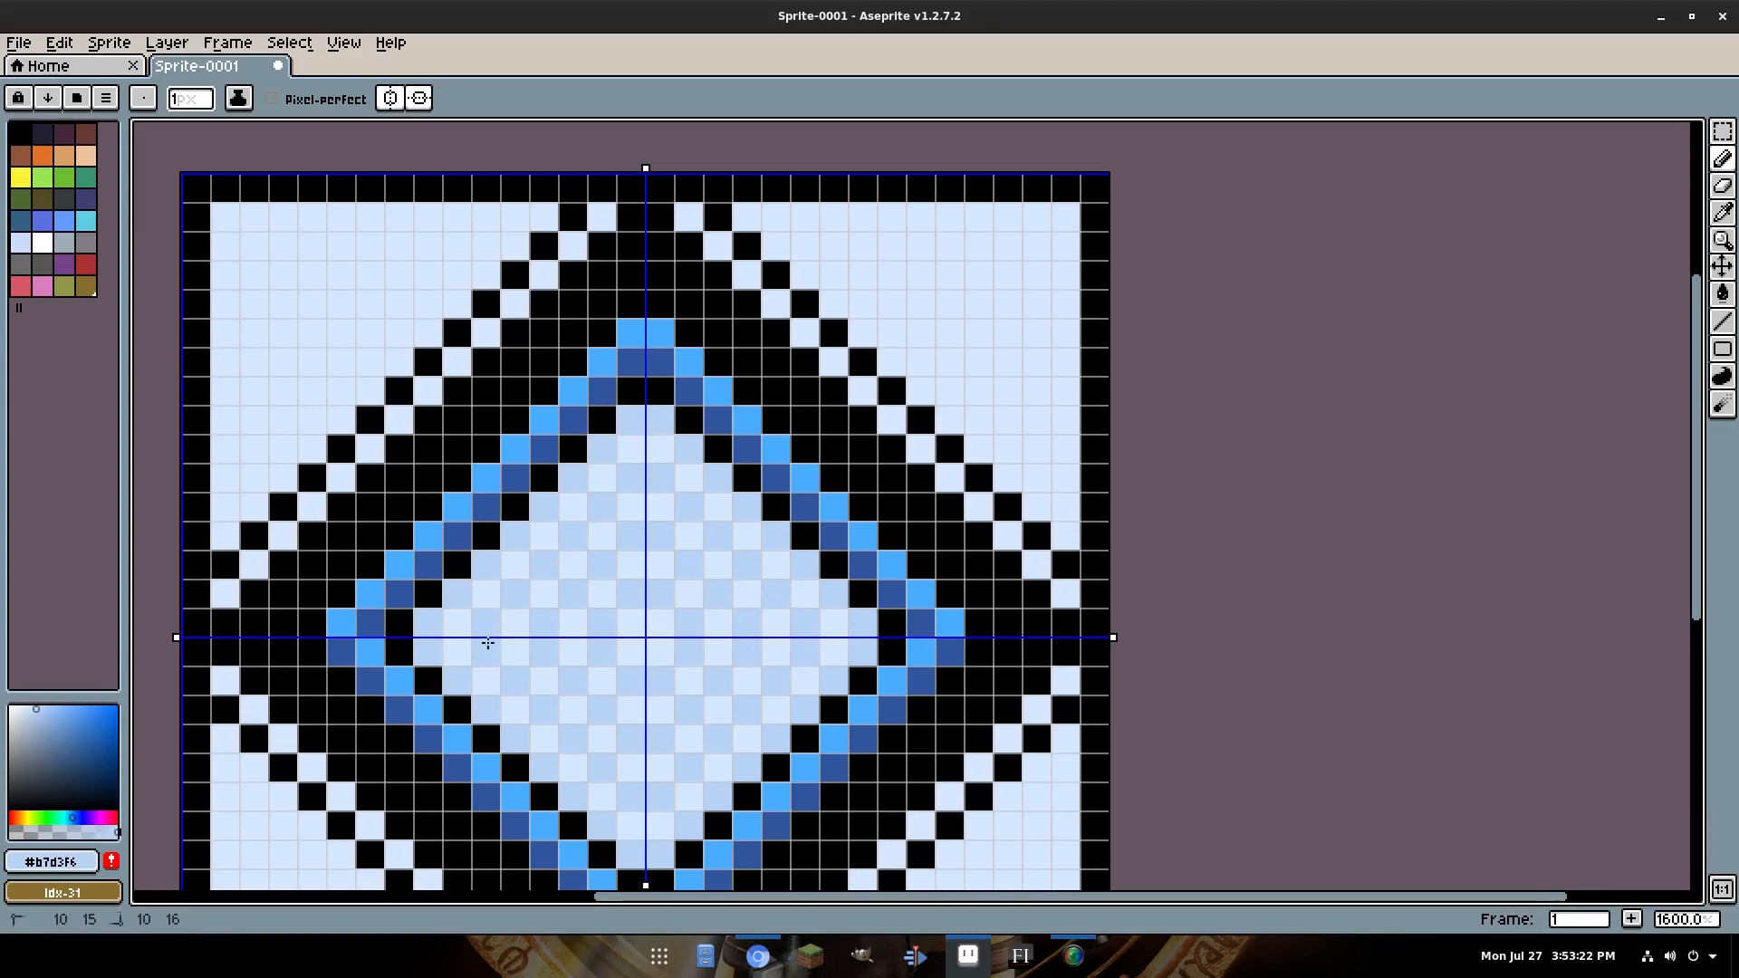
Hide both the grid and the pixel grid over the canvas.
scroll(683, 571, "down", 2)
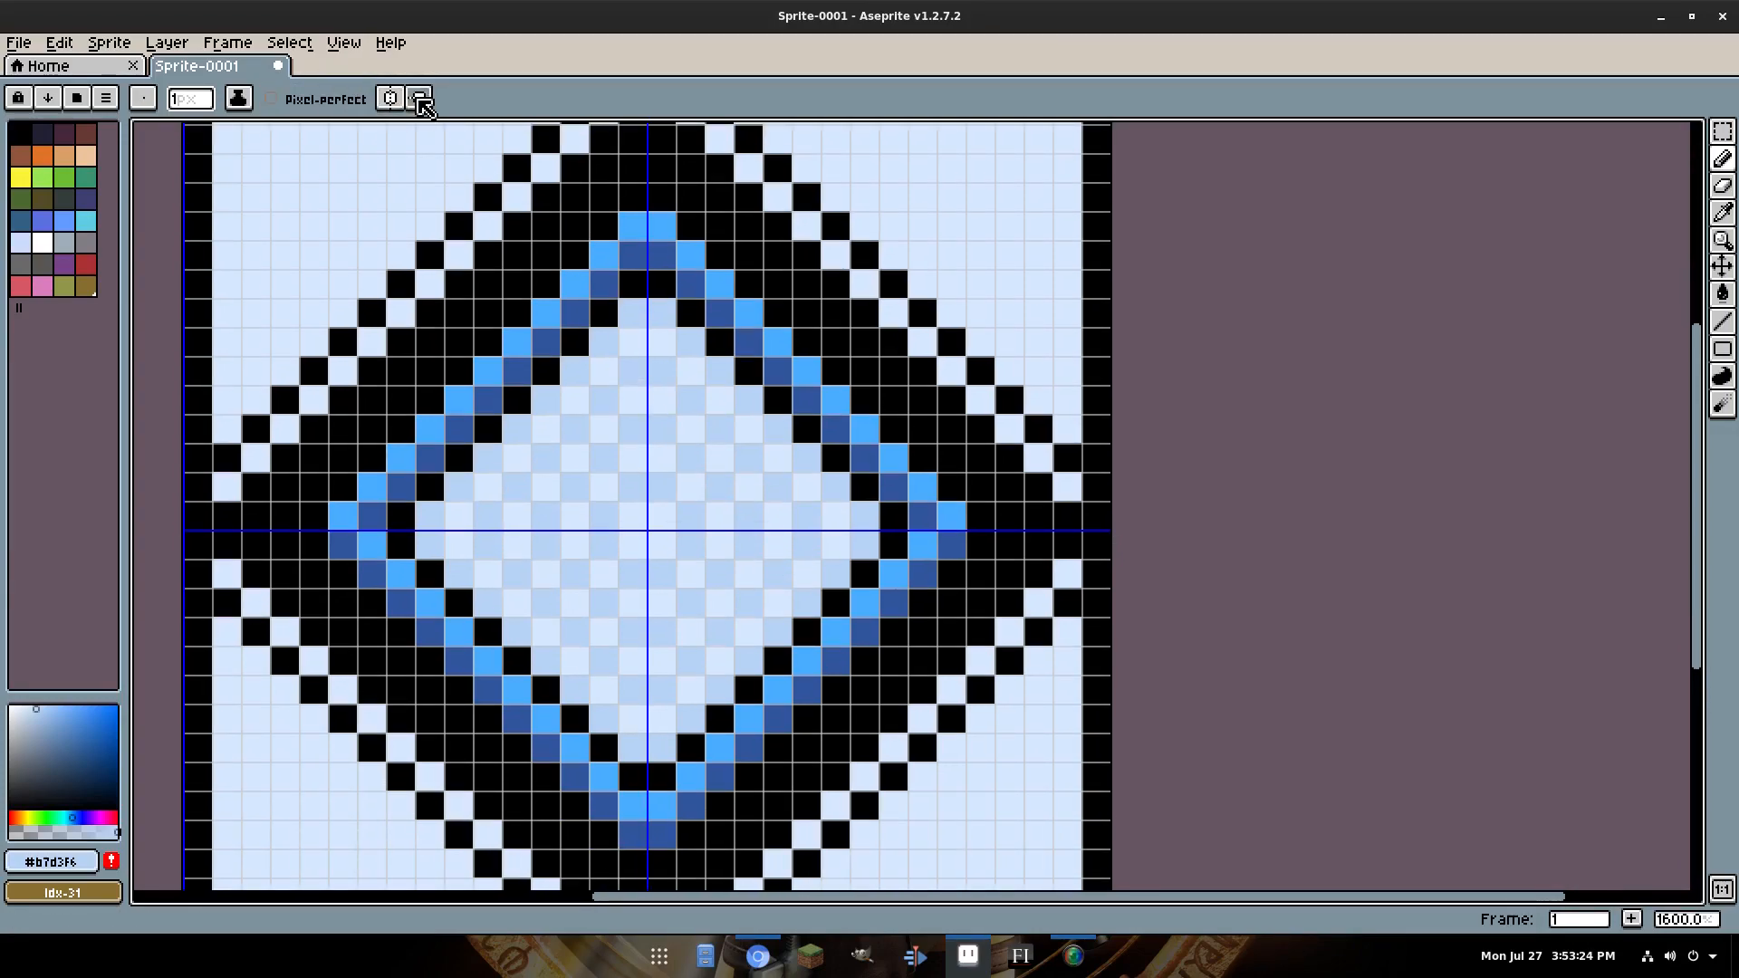
left_click(344, 43)
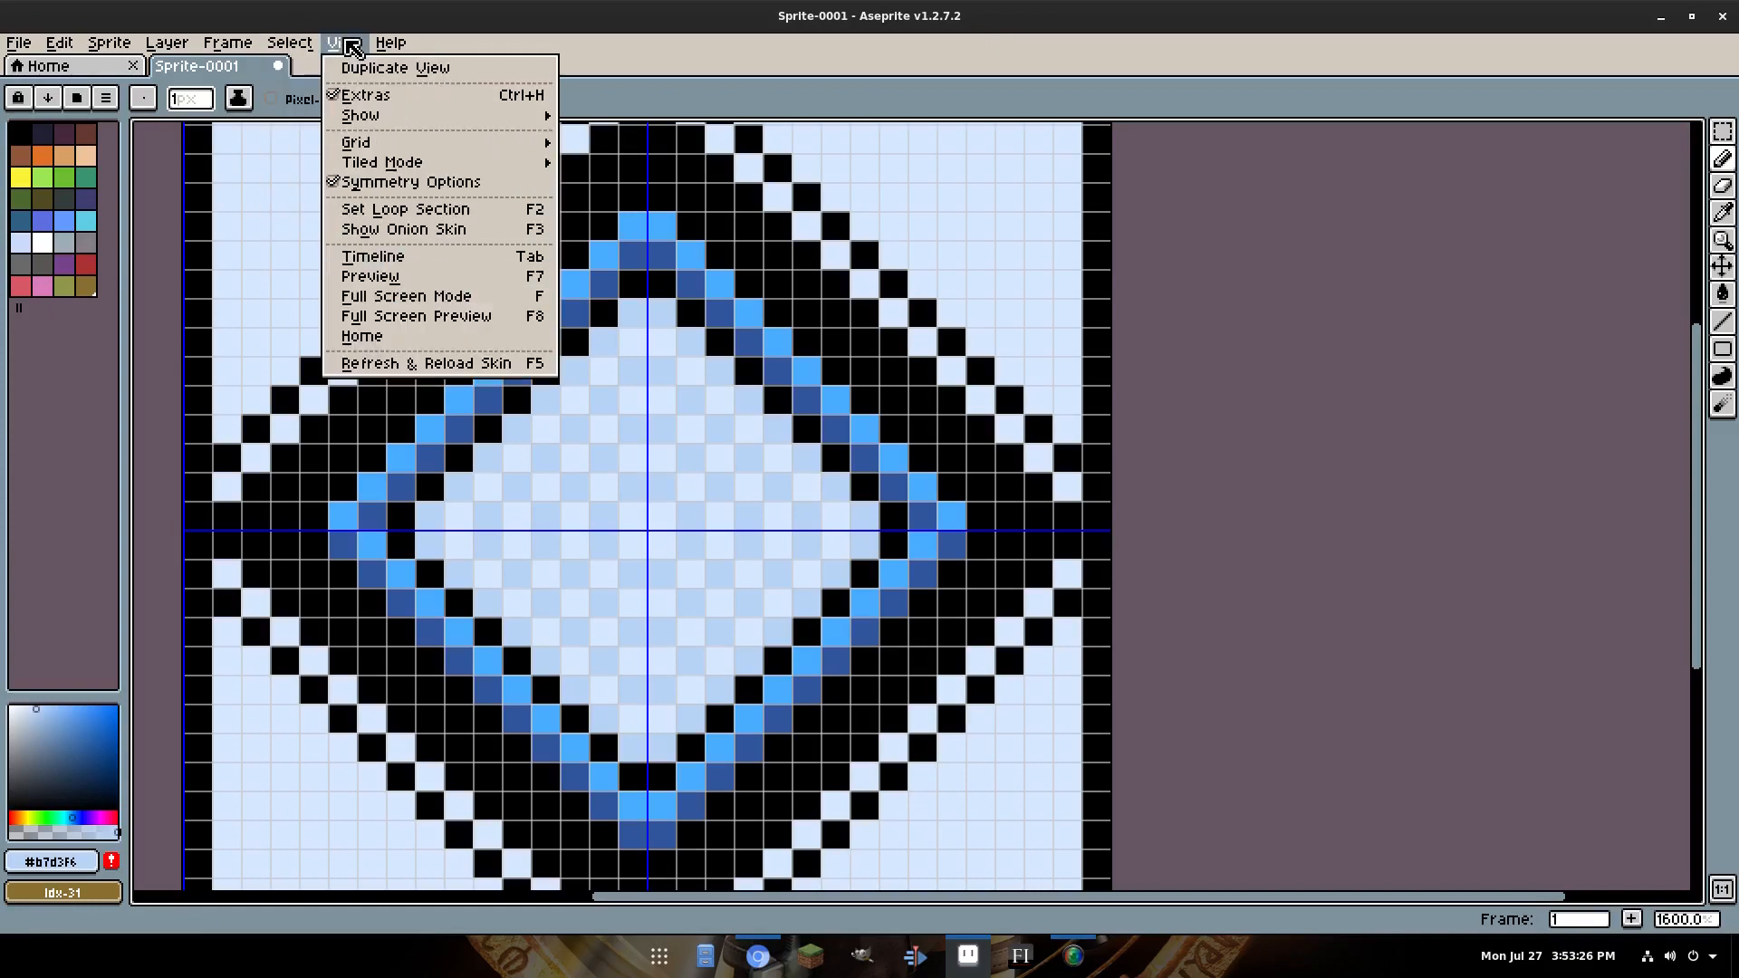
mouse_move(379, 172)
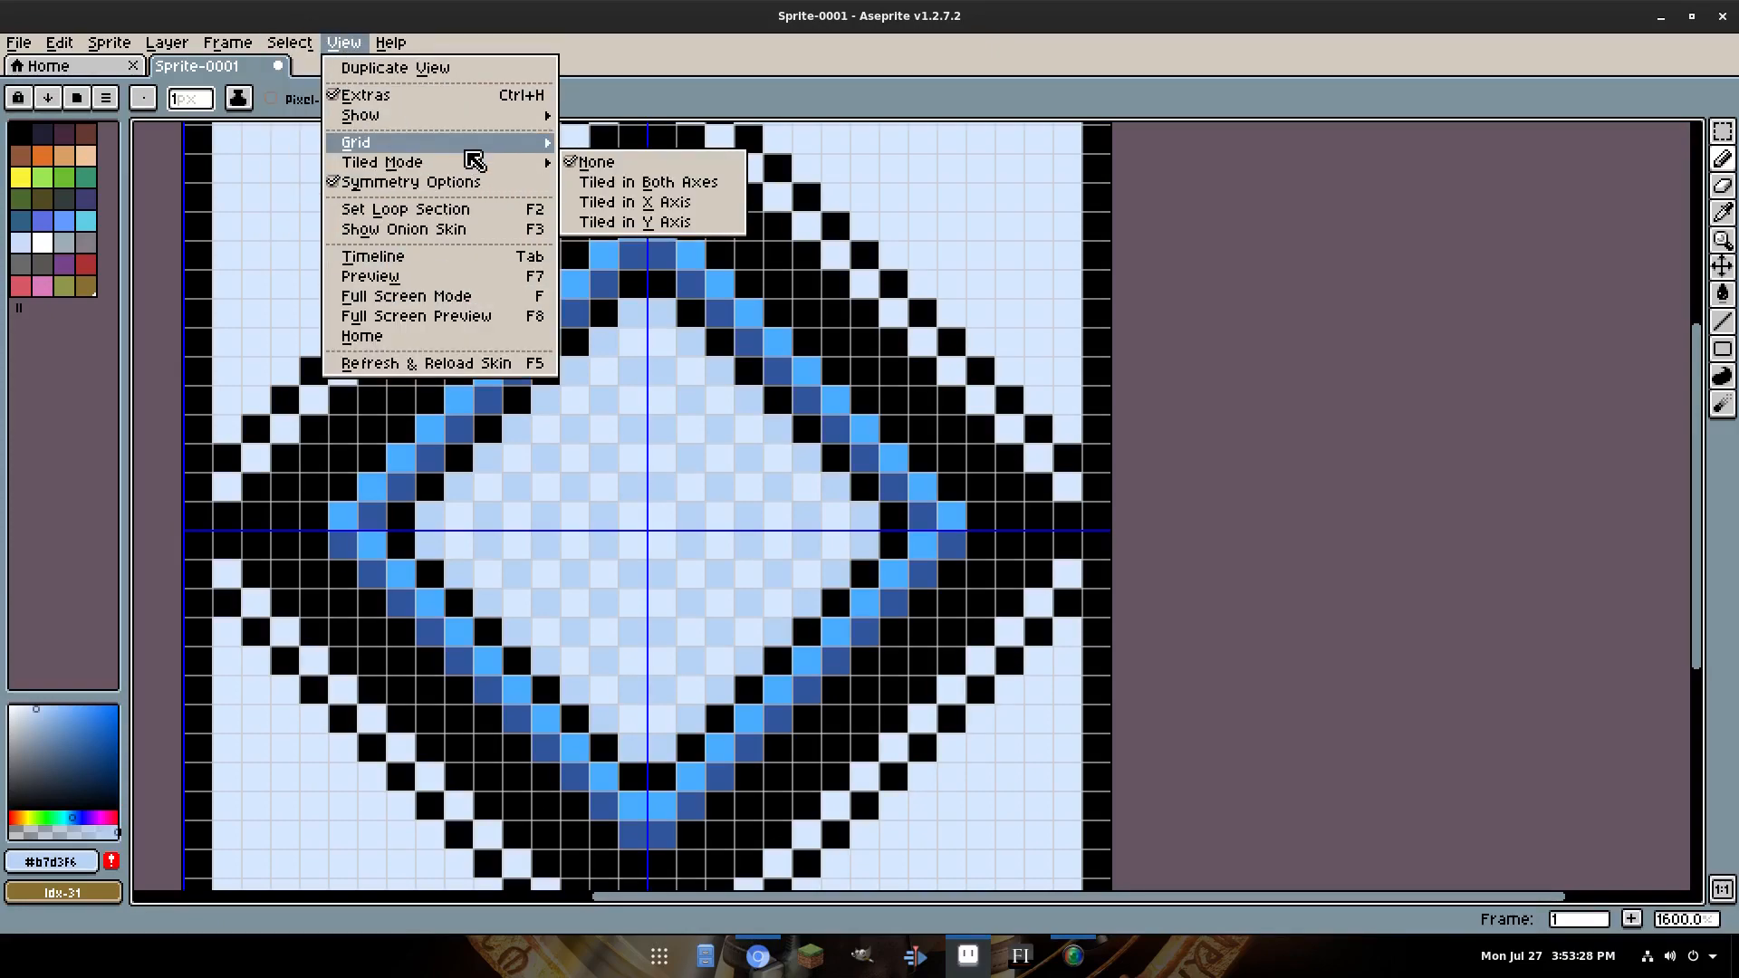
mouse_move(390, 116)
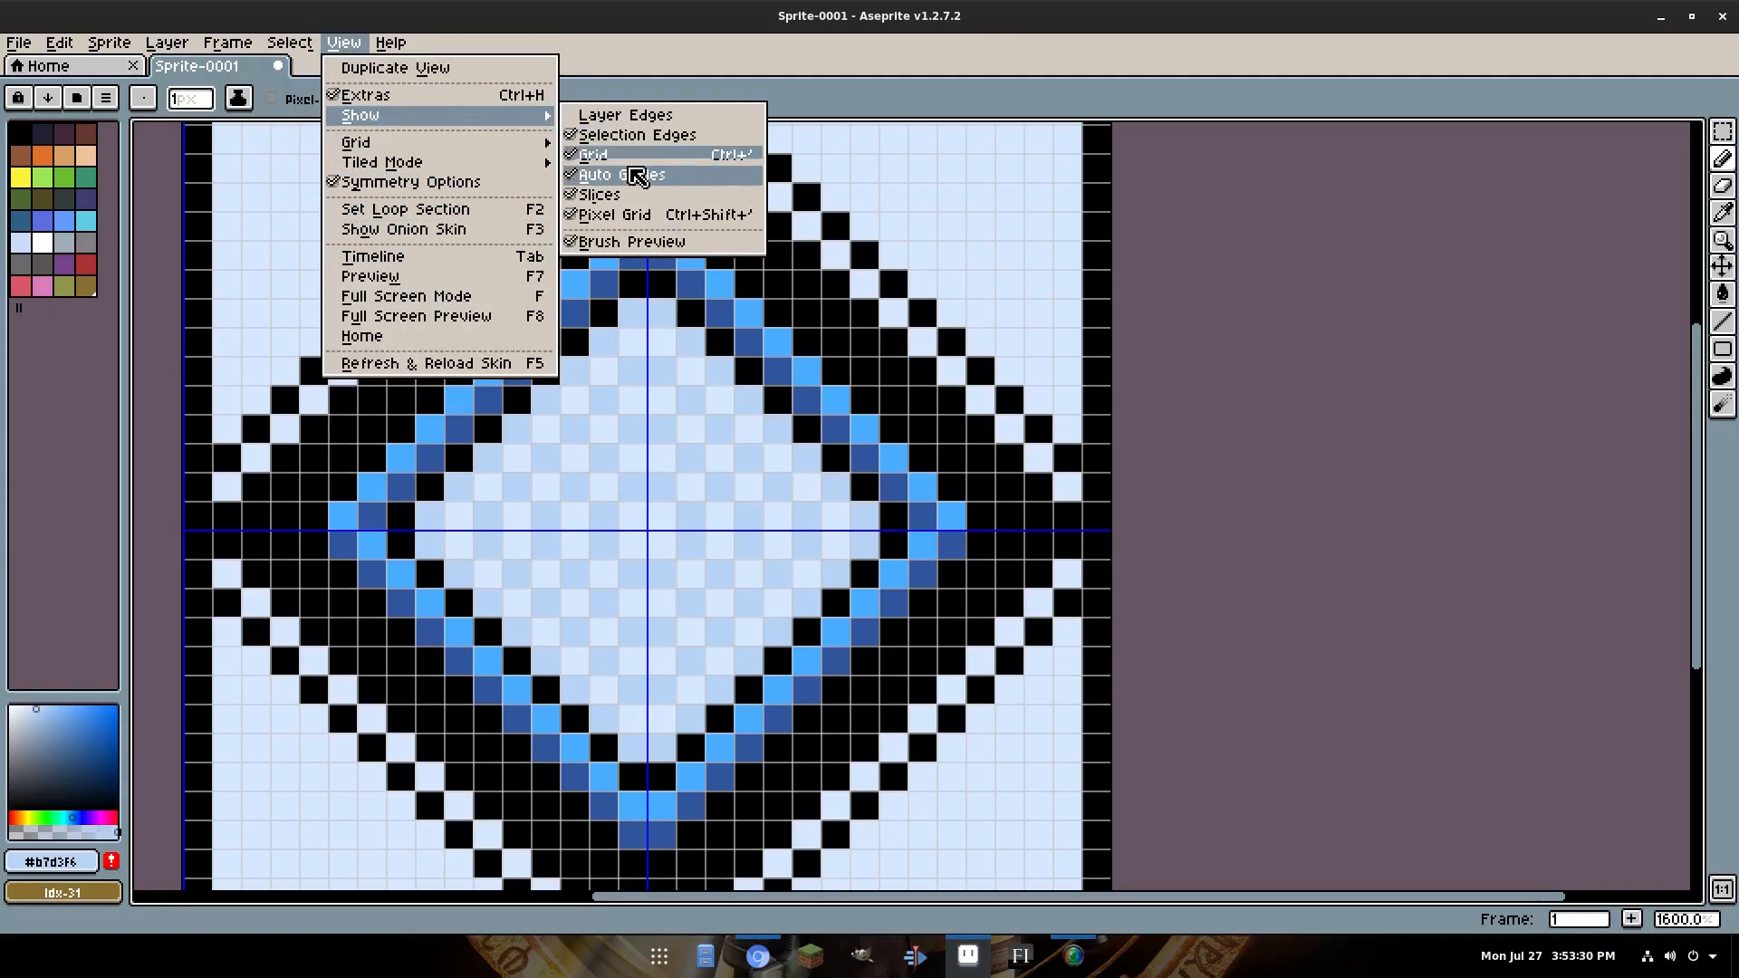
left_click(639, 166)
left_click(344, 43)
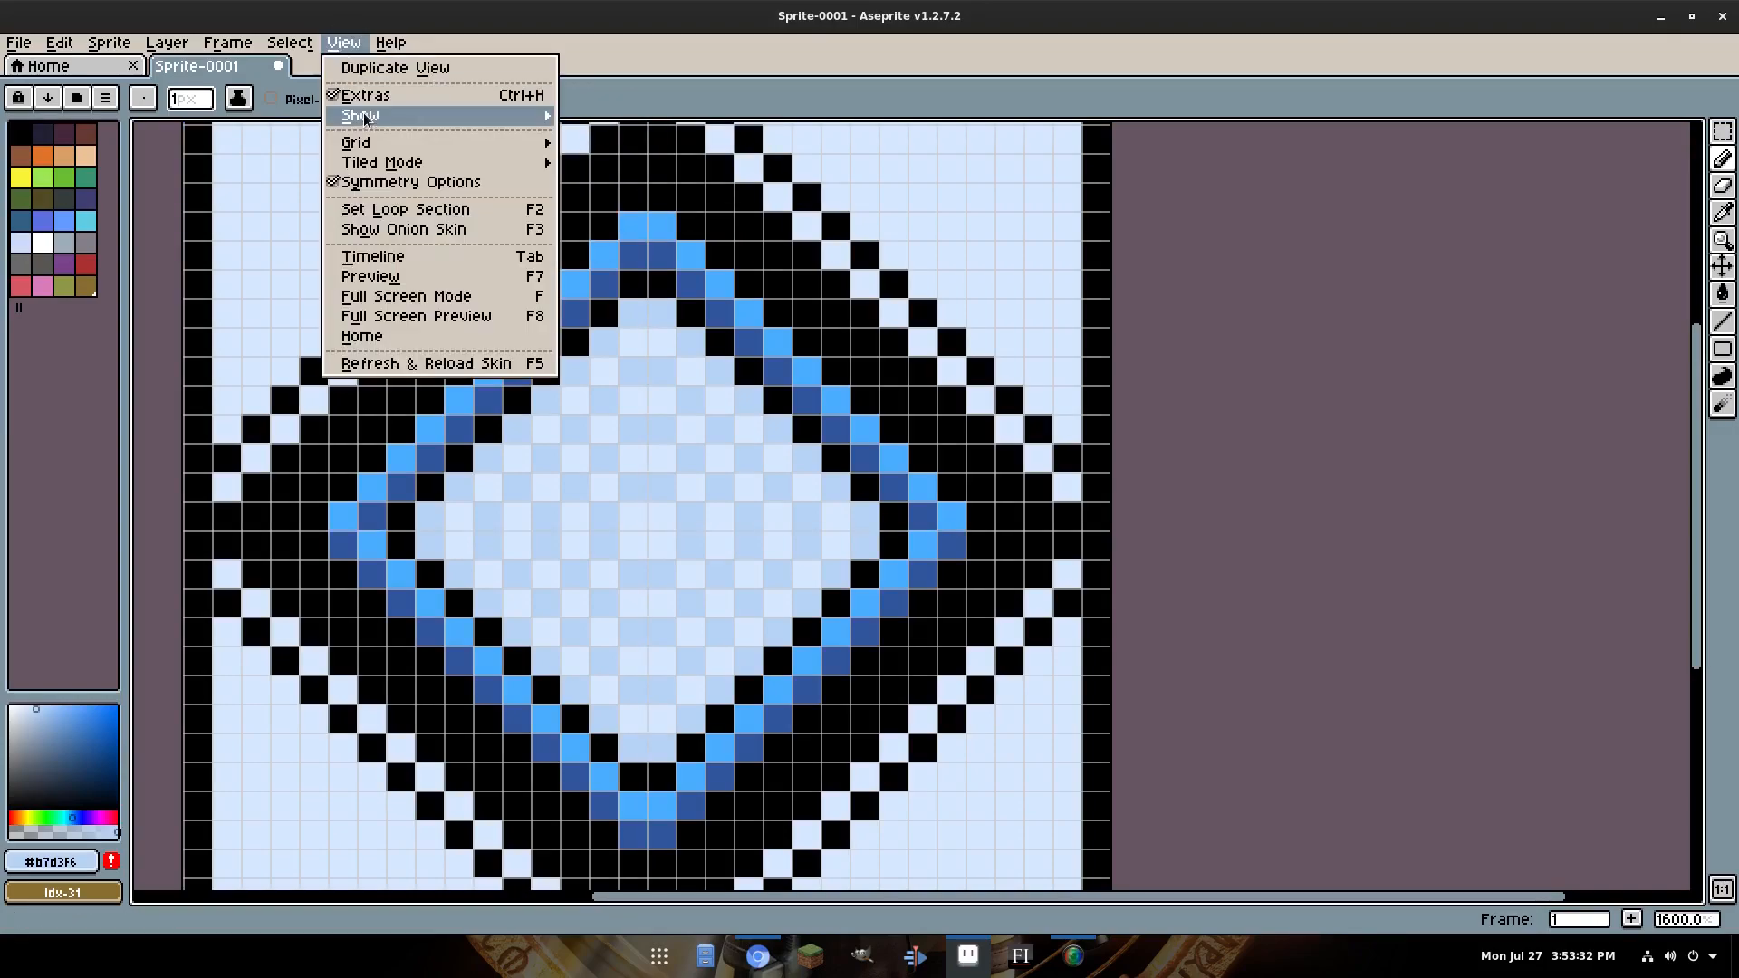
left_click(652, 217)
scroll(748, 288, "down", 5)
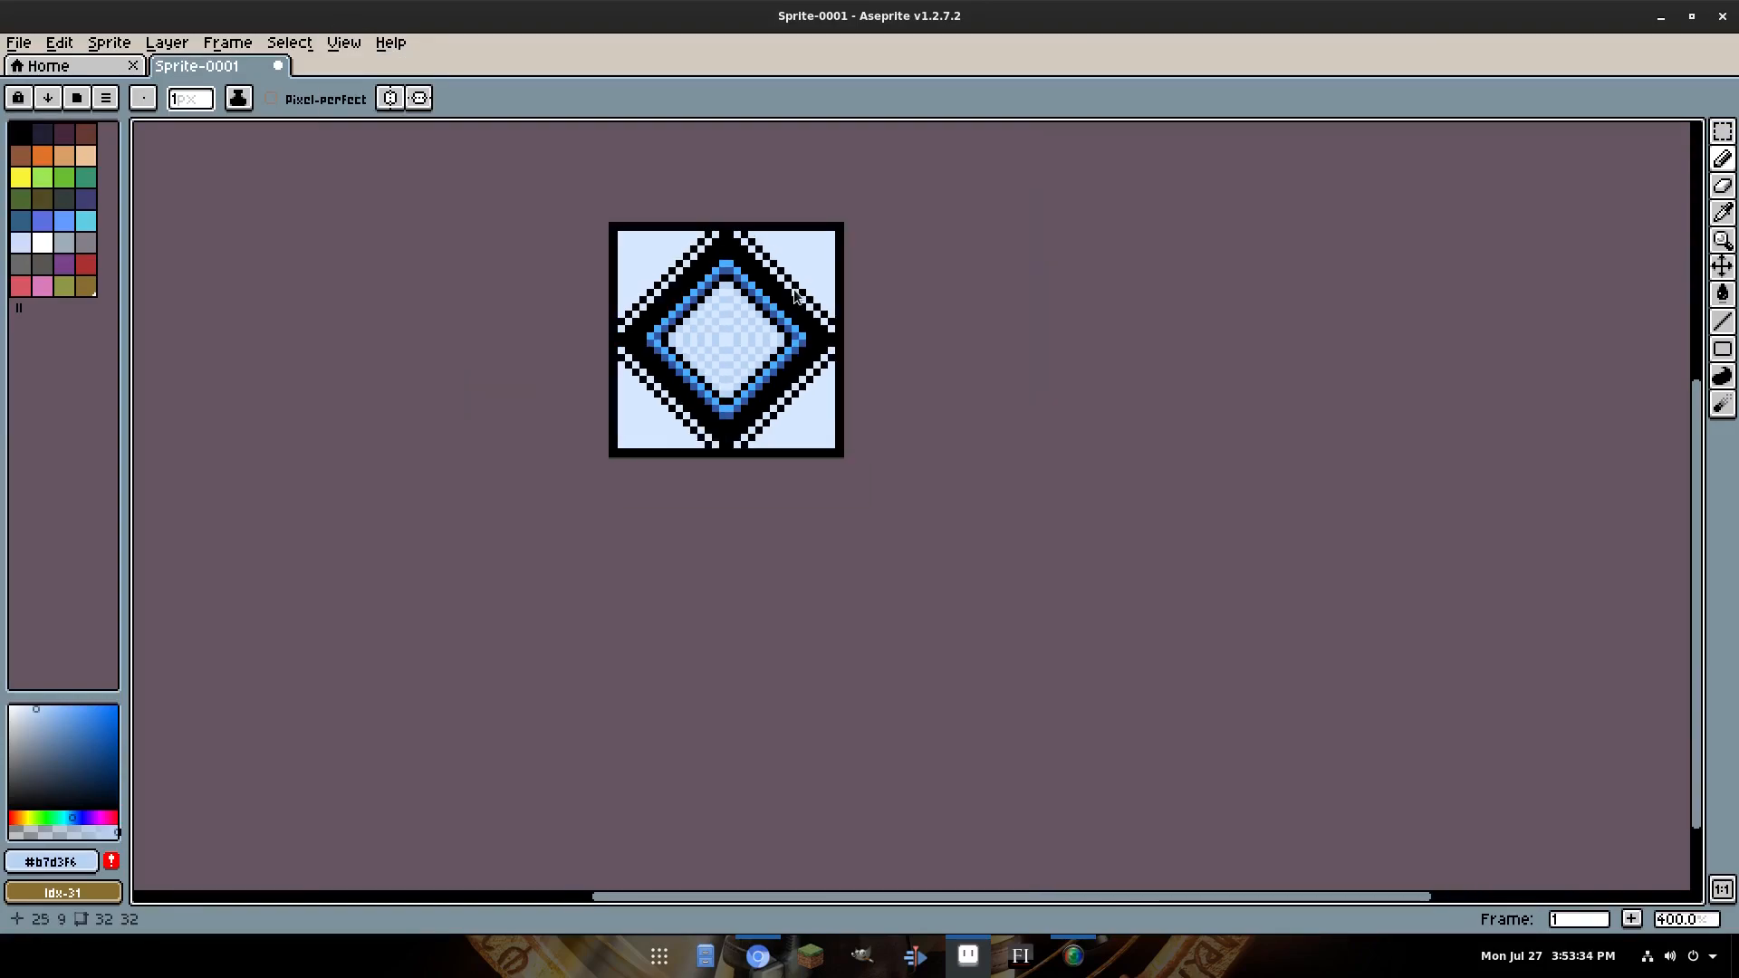
scroll(795, 296, "up", 5)
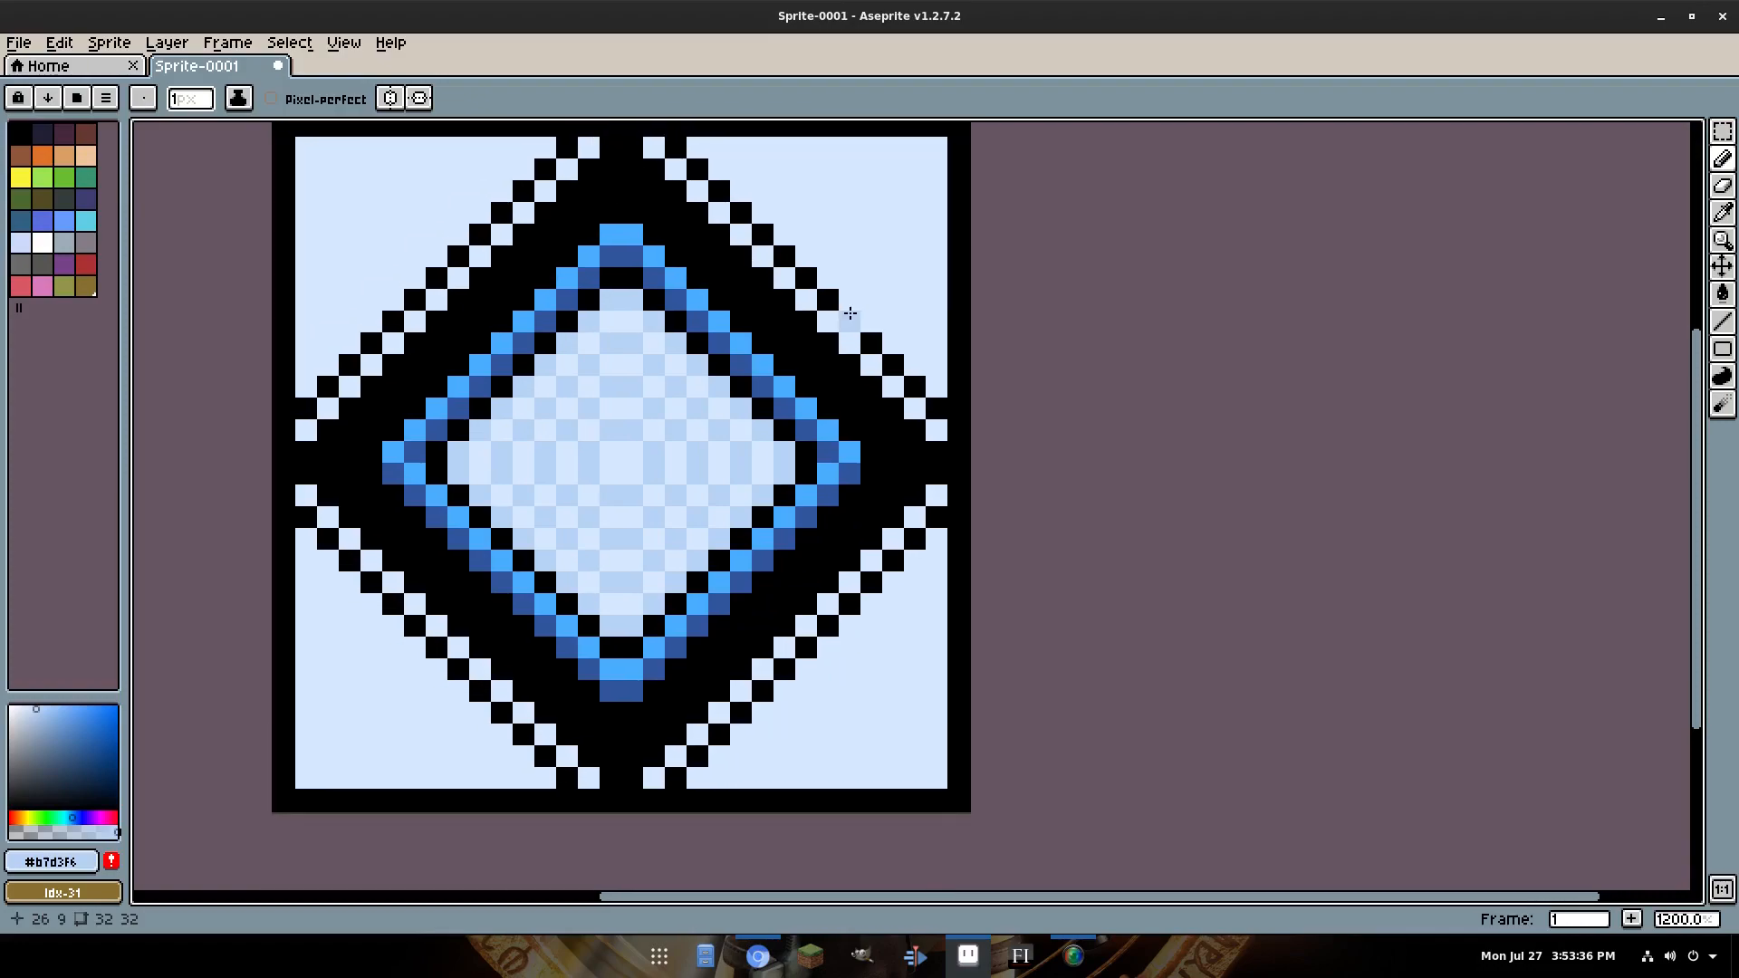
Turn on horizontal and vertical symmetry and dither the outer corners' two rows nearest the tile's top and bottom borders with #b7d3f6 pixels.
left_click(390, 98)
left_click(419, 98)
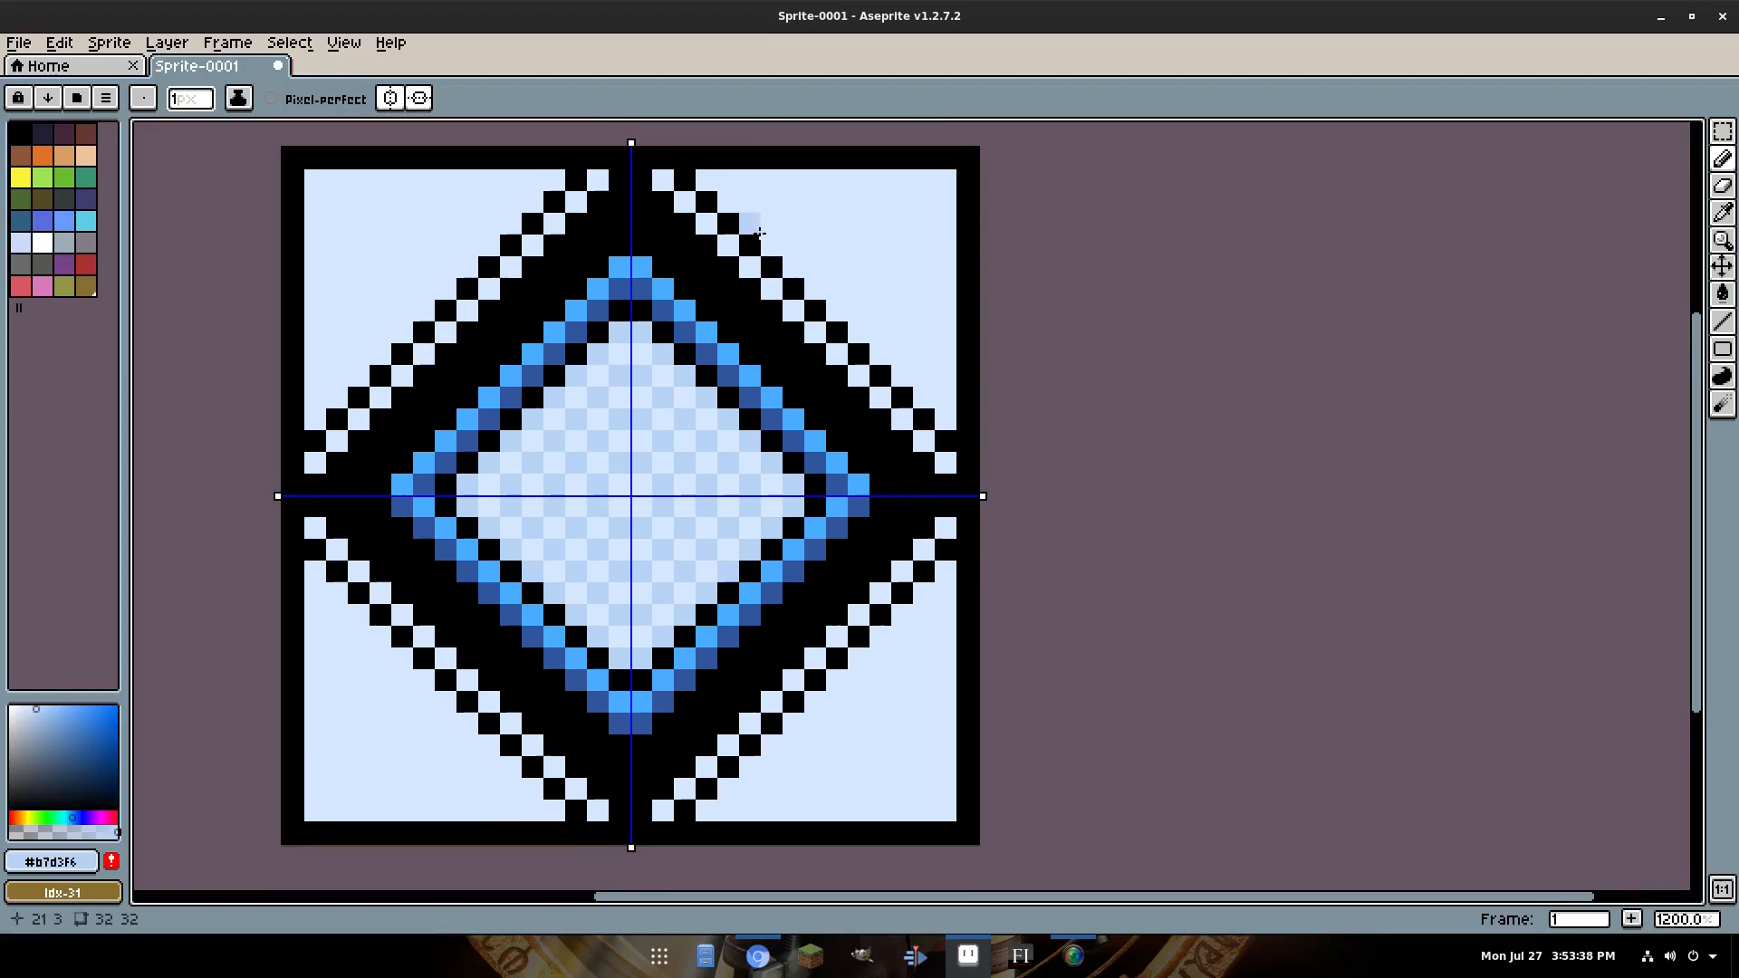
left_click_drag(711, 184, 779, 181)
key("ctrl+z")
key("b")
left_click(793, 179)
left_click(836, 180)
left_click(880, 179)
left_click(923, 179)
left_click(945, 202)
left_click(902, 201)
left_click(859, 201)
left_click(815, 201)
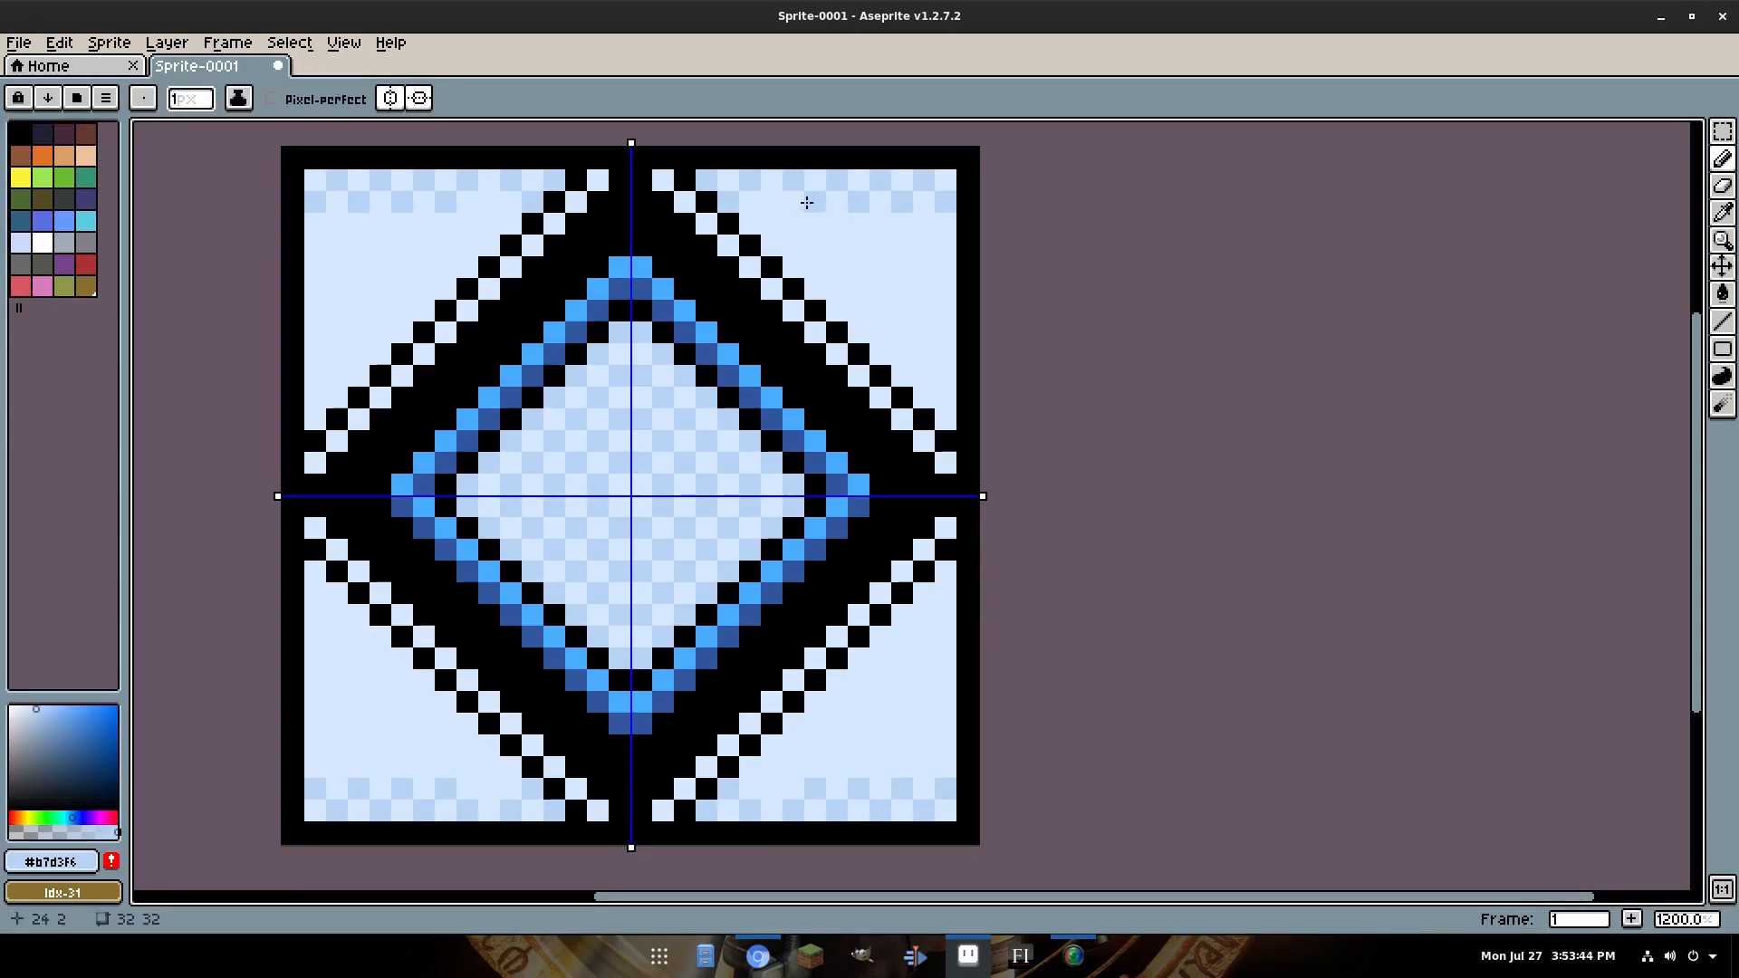
left_click(772, 201)
Add the third and fourth mirrored checkerboard rows of #b7d3f6 pixels in the outer corner triangles.
left_click(750, 223)
left_click(794, 223)
left_click(837, 223)
left_click(880, 223)
left_click(915, 222)
left_click(913, 253)
left_click(903, 245)
left_click(945, 244)
left_click(859, 245)
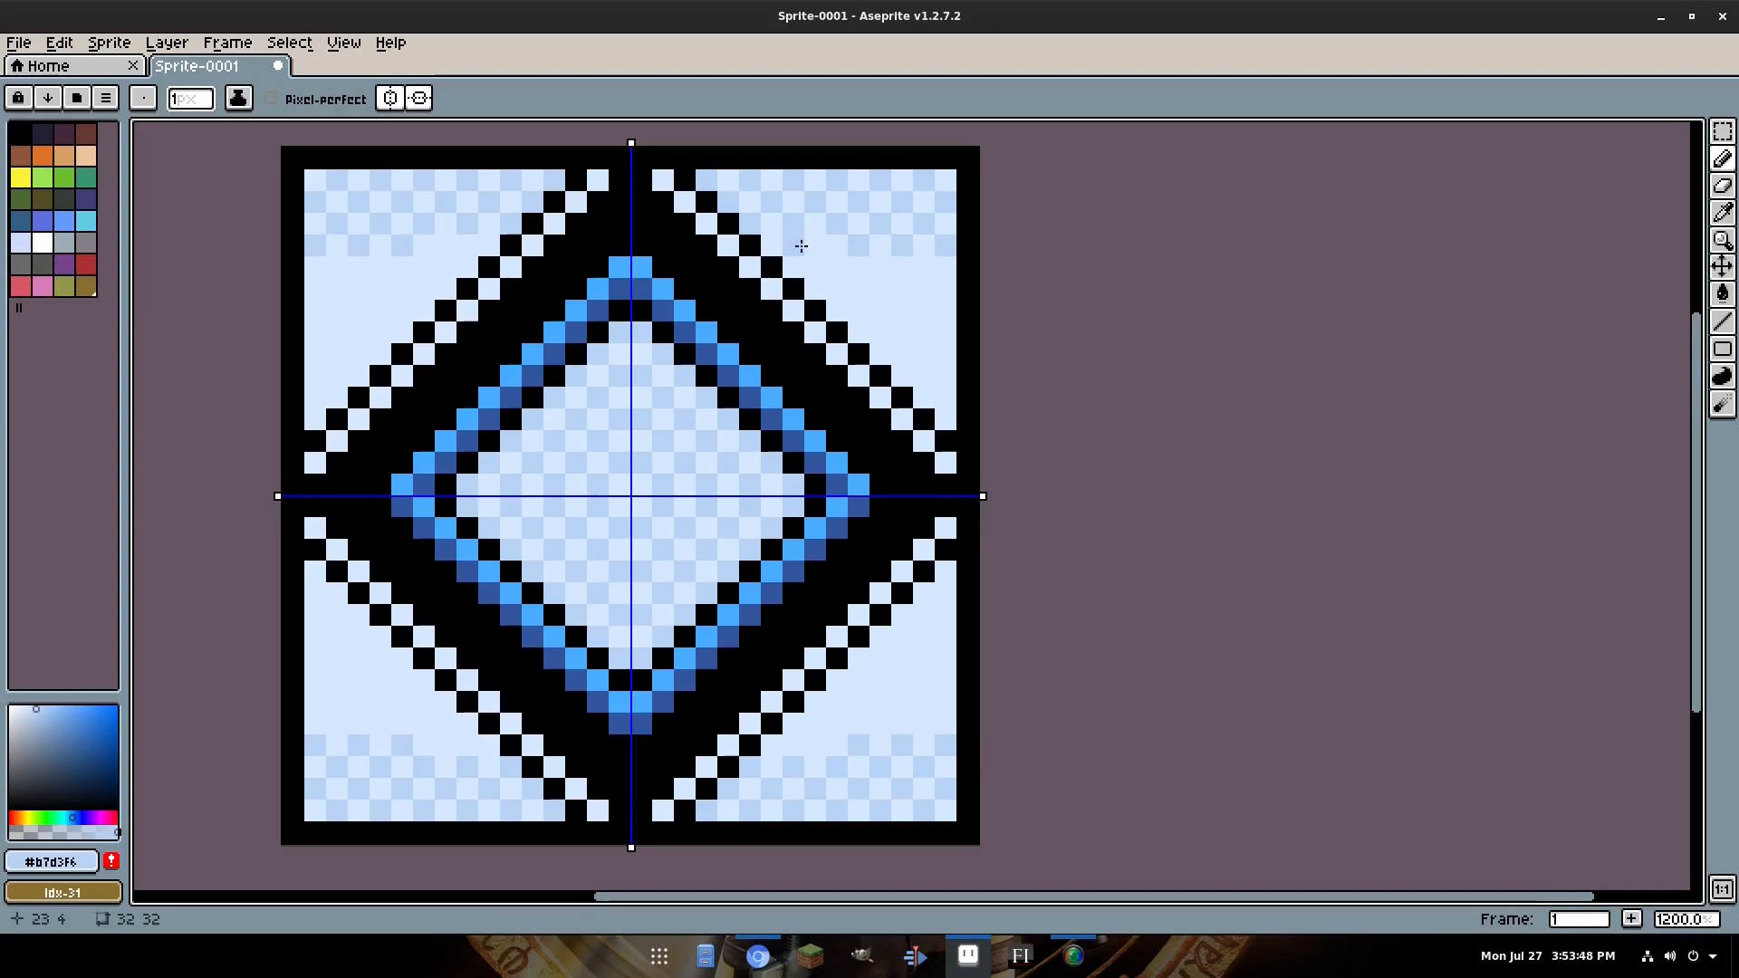
left_click(815, 245)
left_click(772, 246)
Continue the mirrored #b7d3f6 checkerboard through the fifth and sixth rows of the outer corner triangles.
left_click(795, 265)
left_click(835, 264)
left_click(881, 266)
left_click(924, 266)
left_click(936, 292)
left_click(901, 289)
left_click(857, 289)
left_click(813, 288)
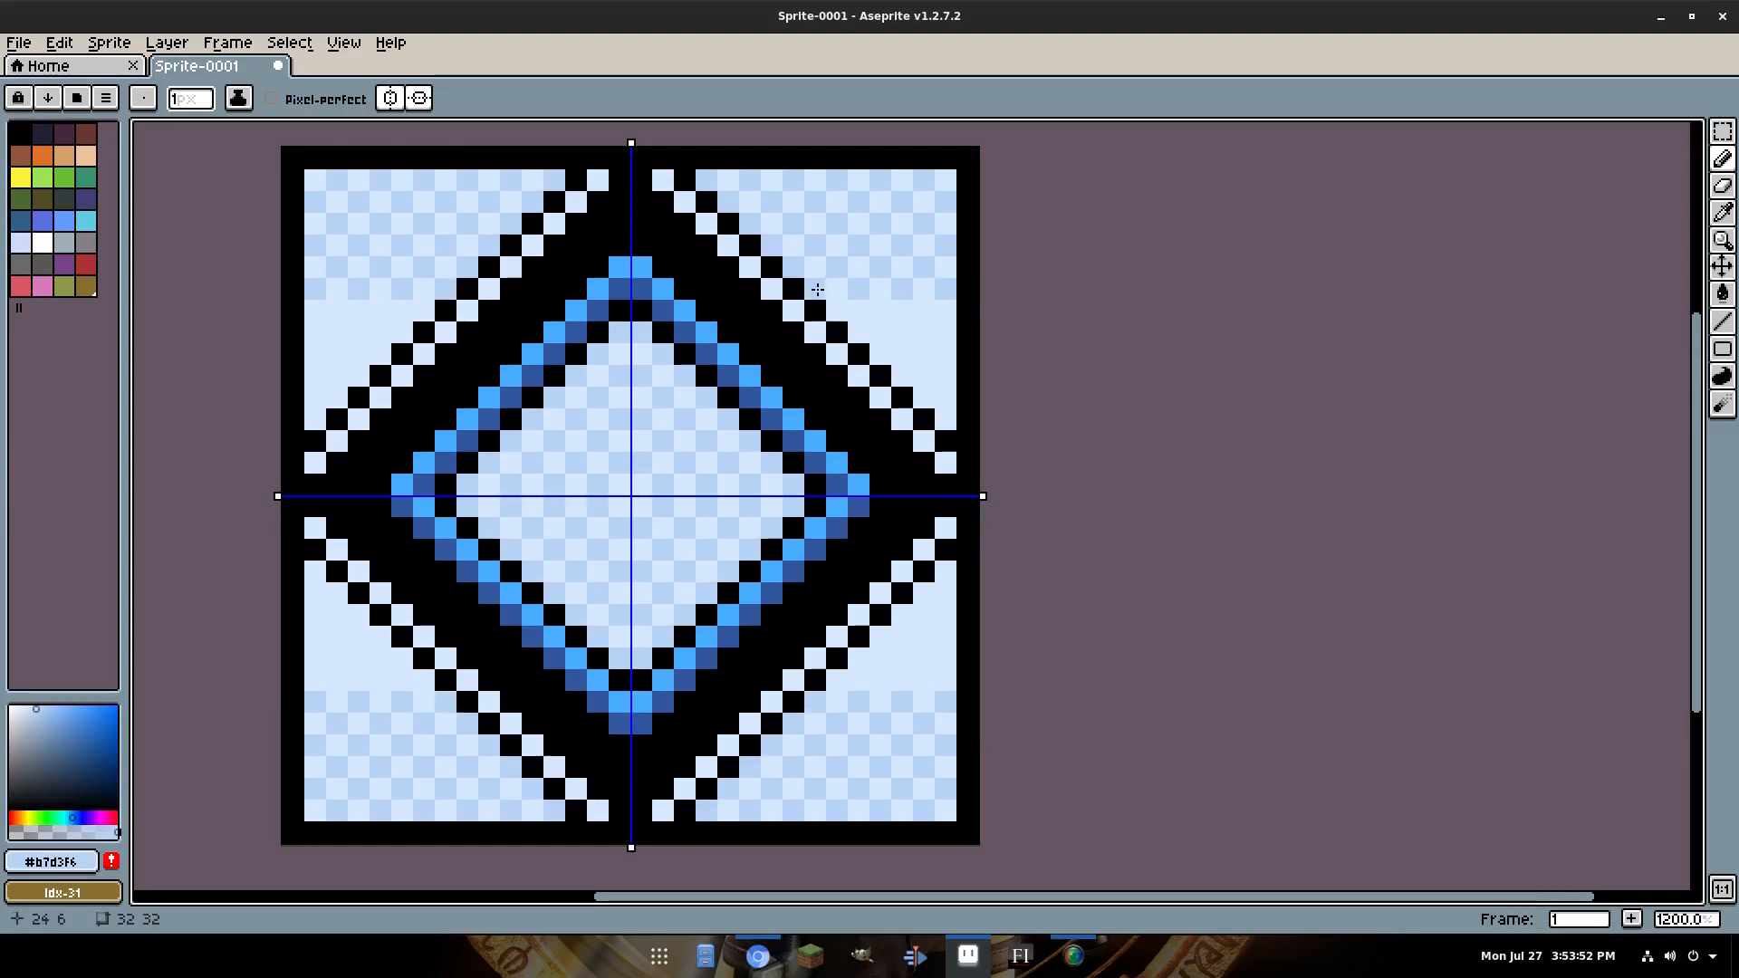
Complete the outer corners' mirrored #b7d3f6 checkerboard down to the narrow tips beside the diamond's side points.
left_click(835, 310)
left_click(879, 310)
left_click(917, 314)
left_click(945, 331)
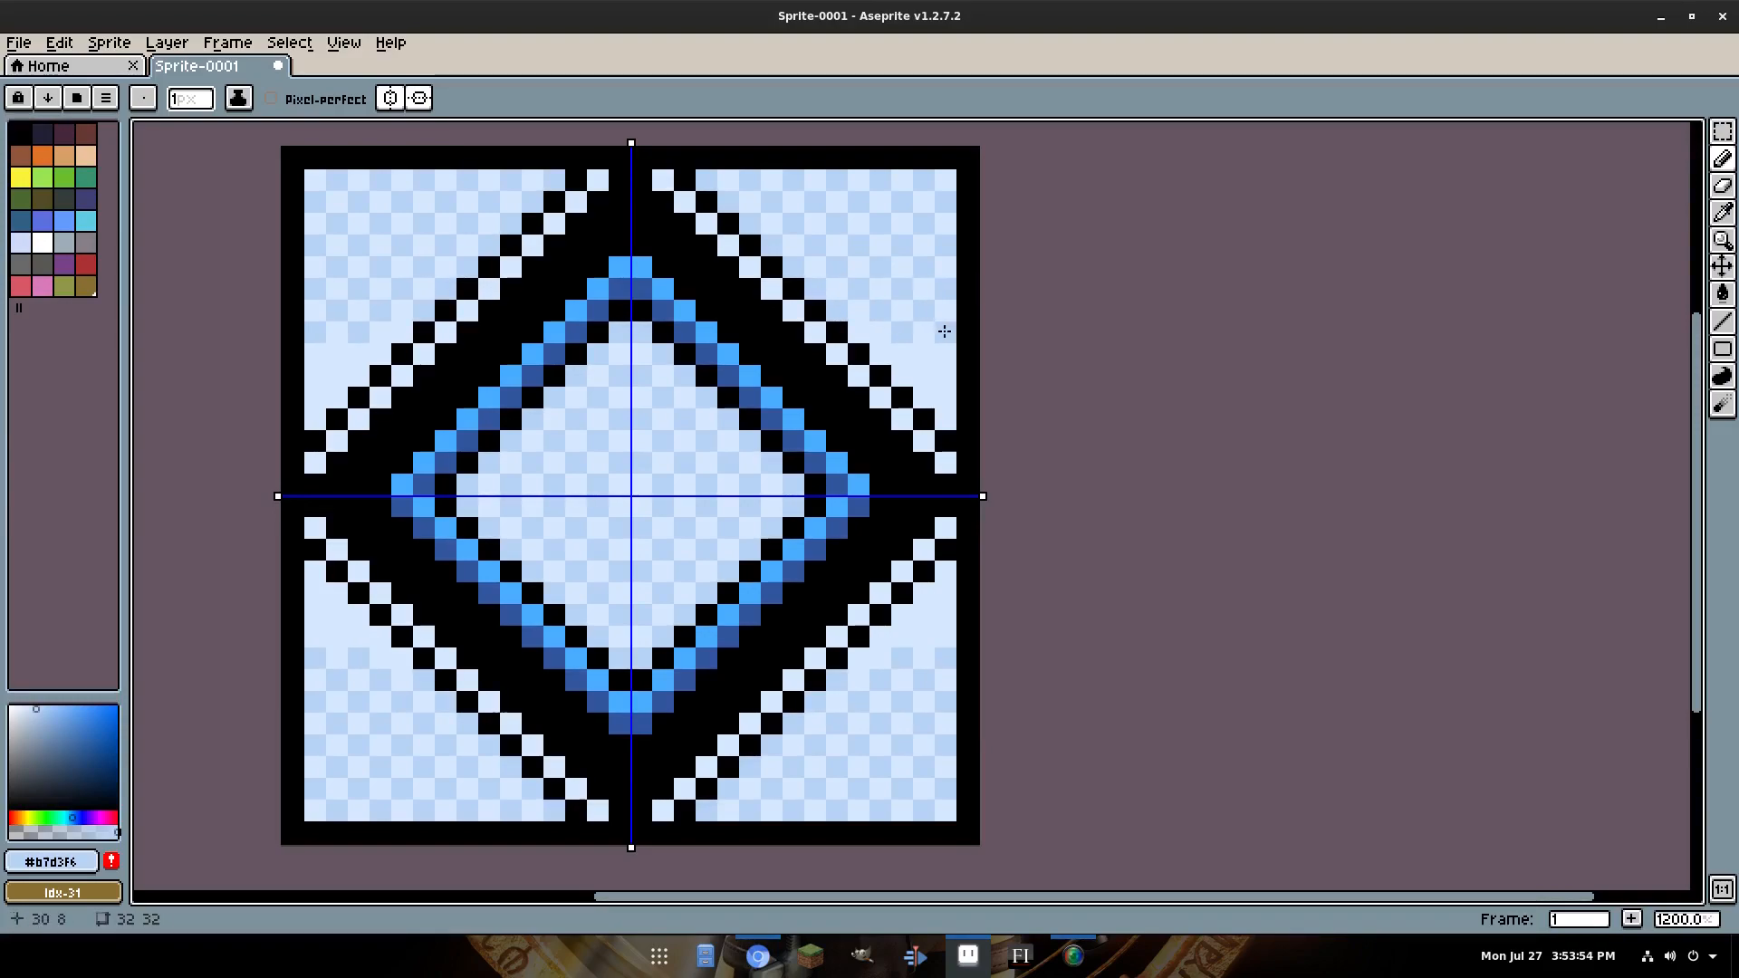
left_click(860, 330)
left_click(884, 355)
left_click(923, 354)
left_click(907, 376)
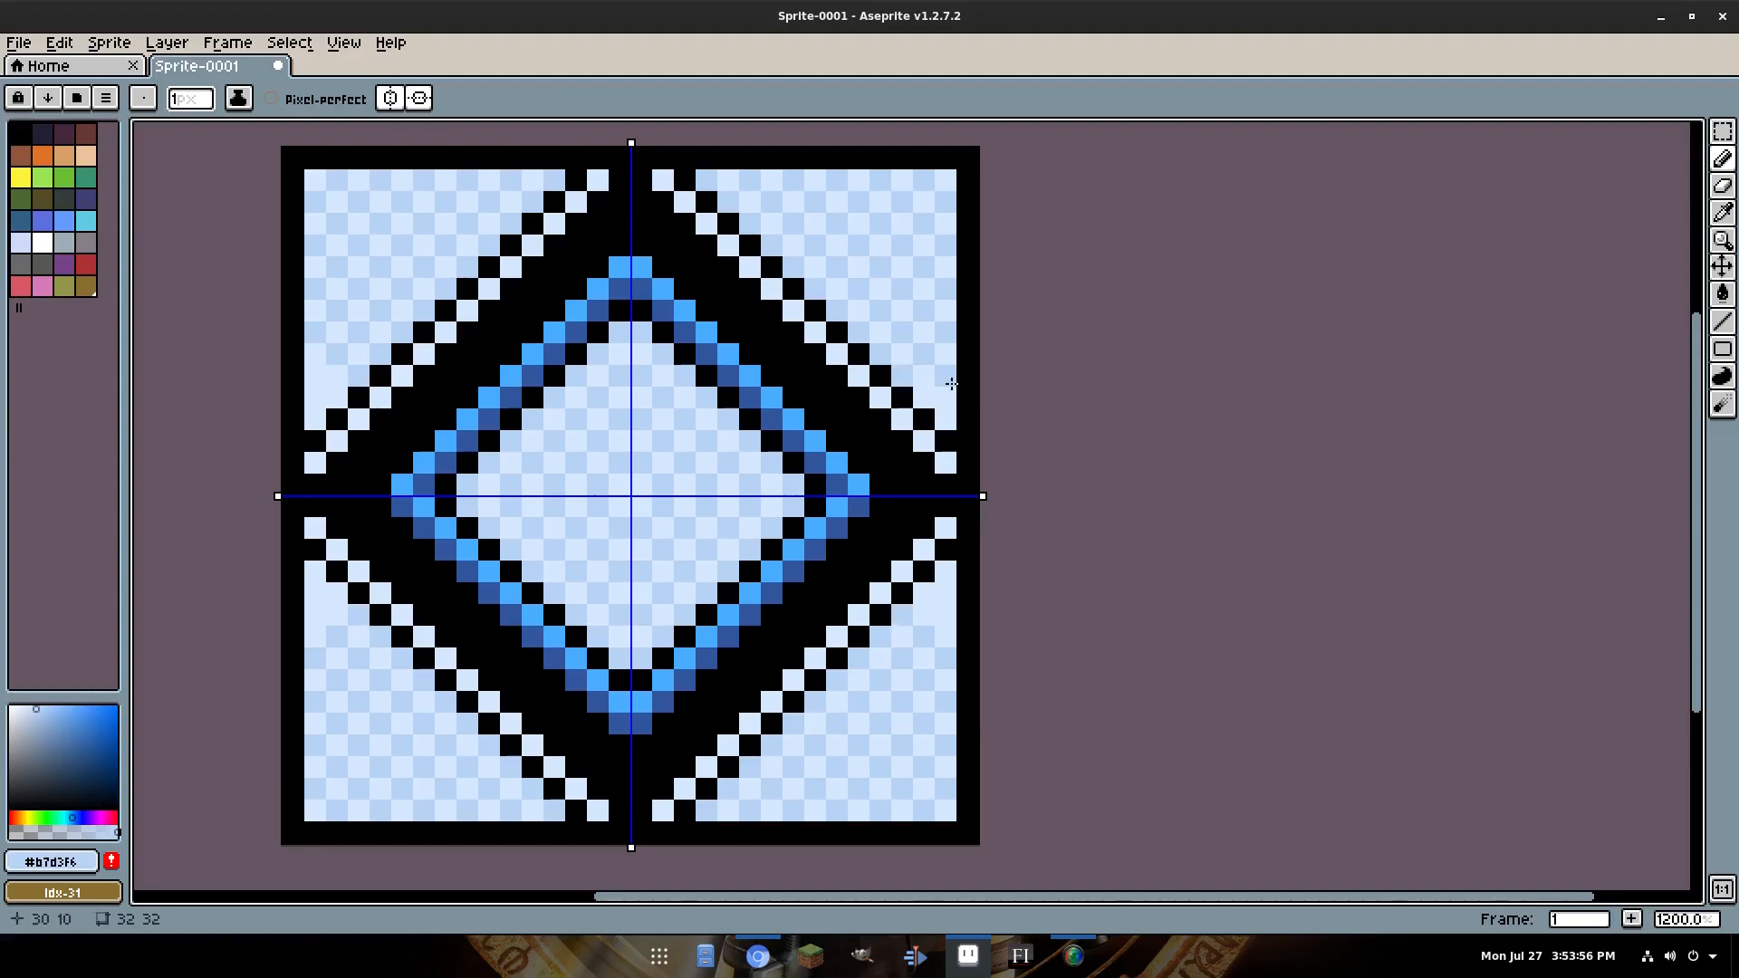
left_click(943, 377)
left_click(926, 397)
left_click(944, 416)
left_click(940, 462)
left_click(858, 376)
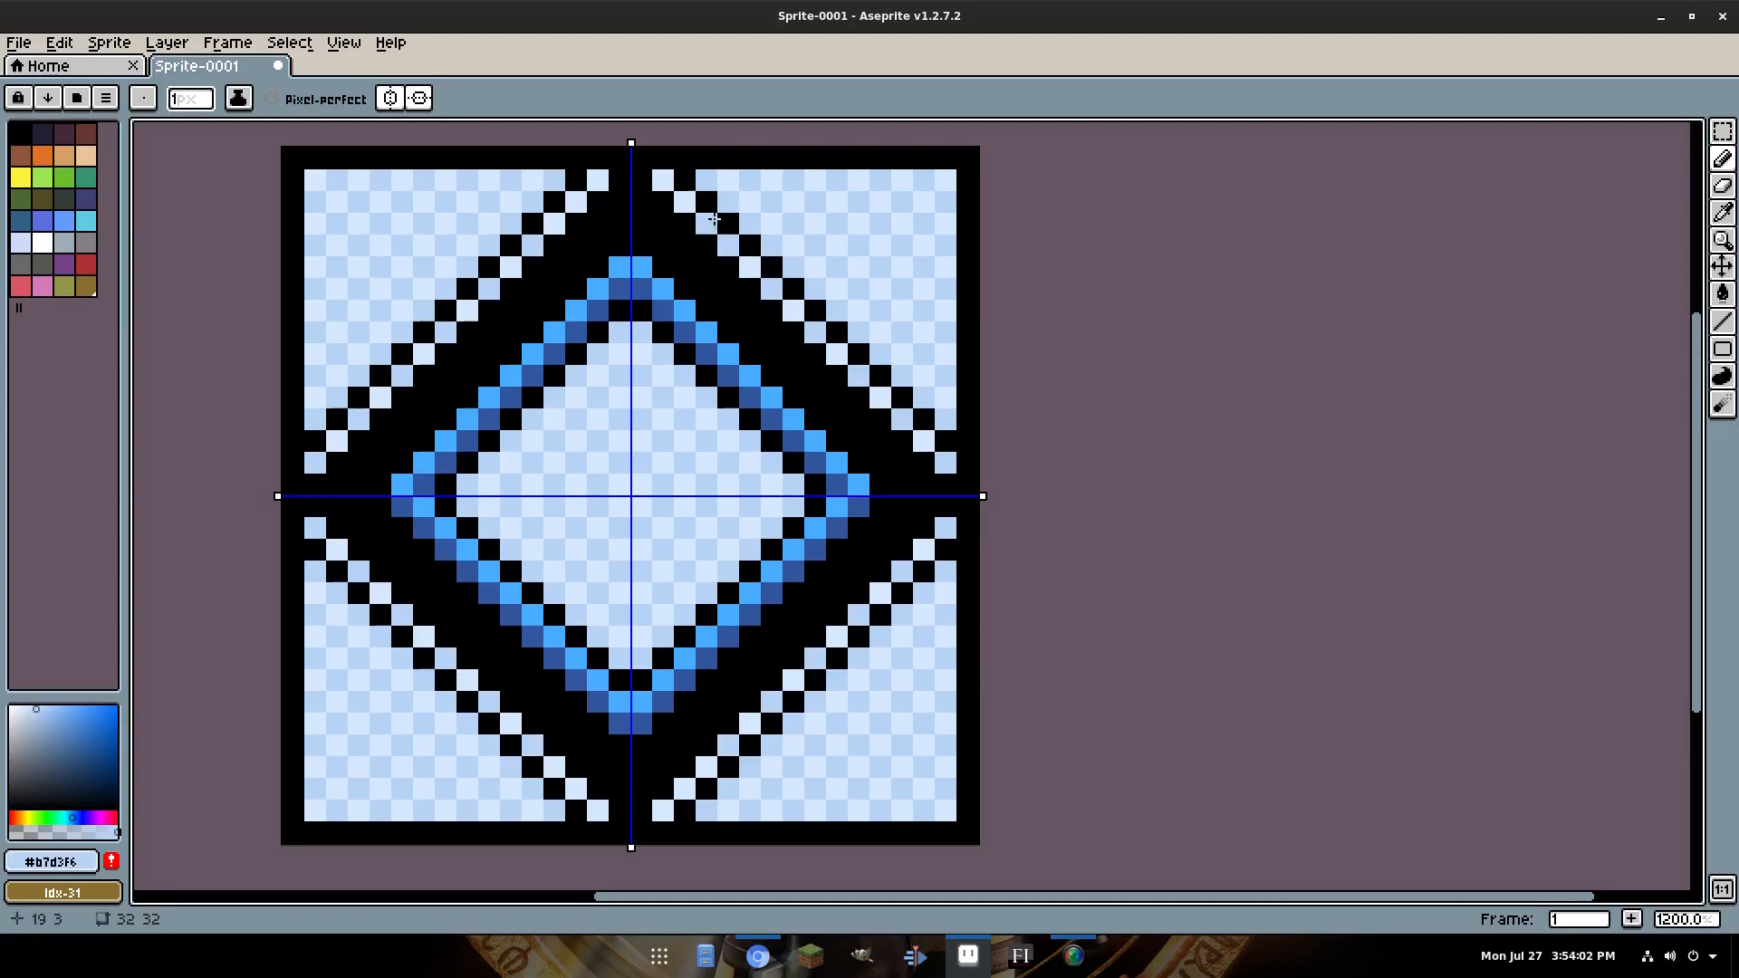
Turn both symmetry axes off, examine the whole dithered tile without guides, and turn both axes back on.
scroll(1232, 442, "down", 4)
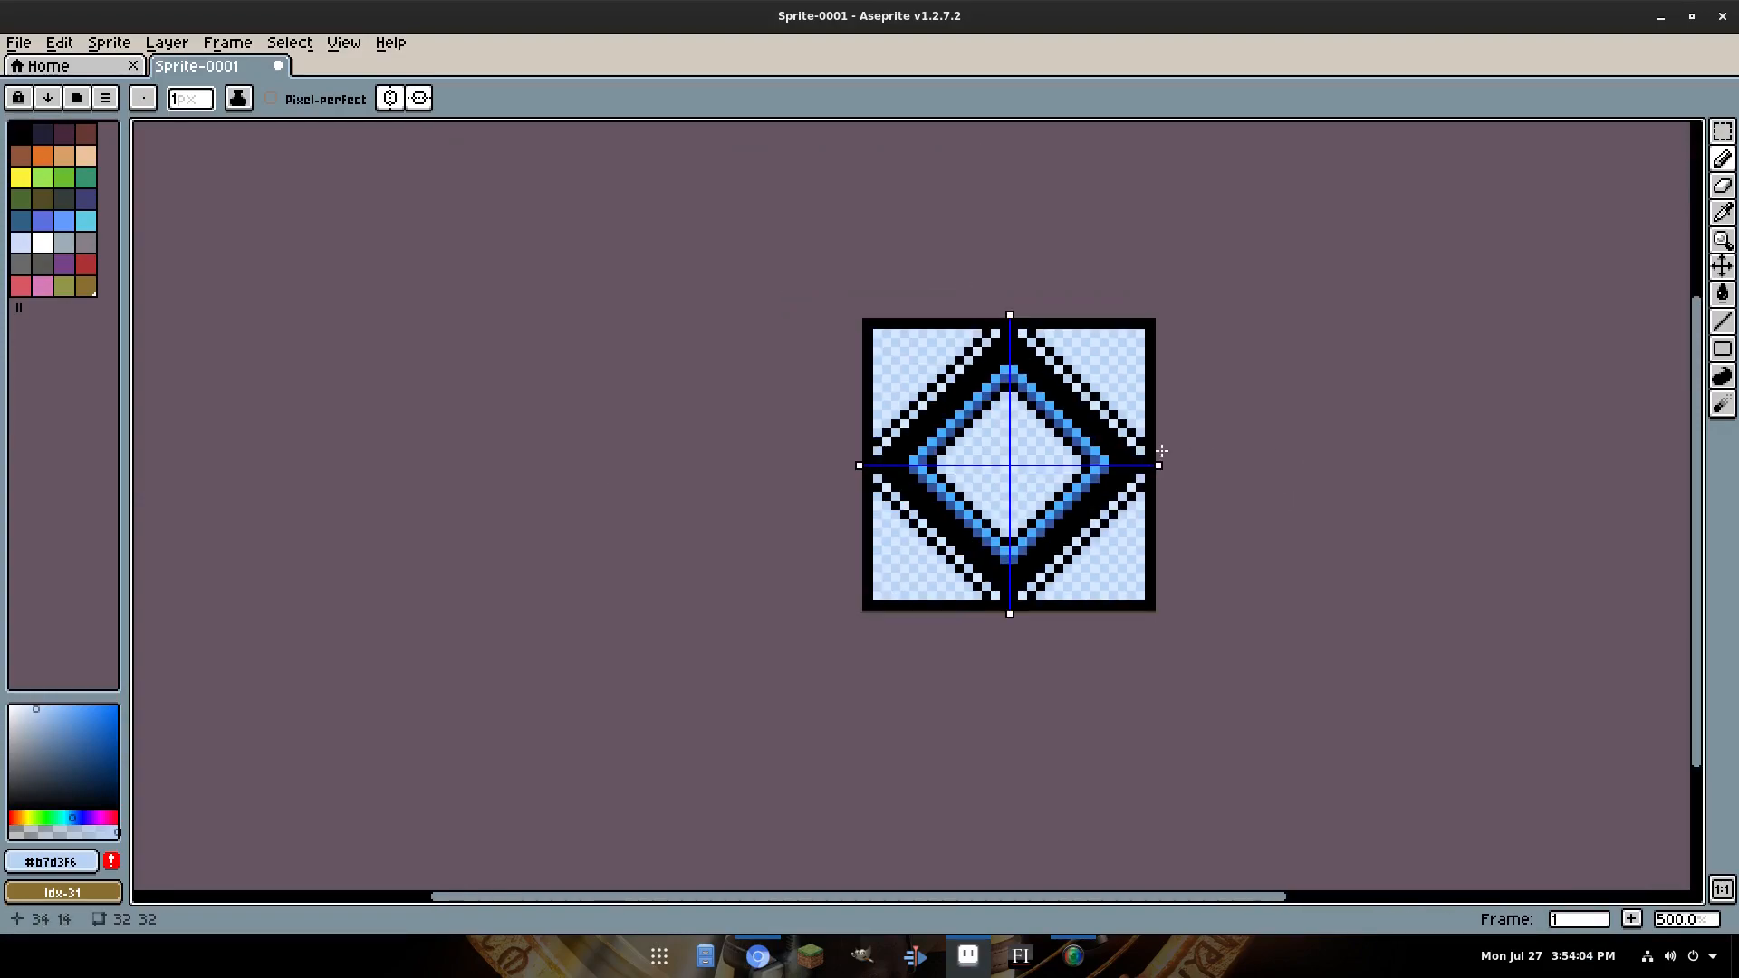
scroll(1126, 429, "down", 2)
scroll(1192, 434, "up", 4)
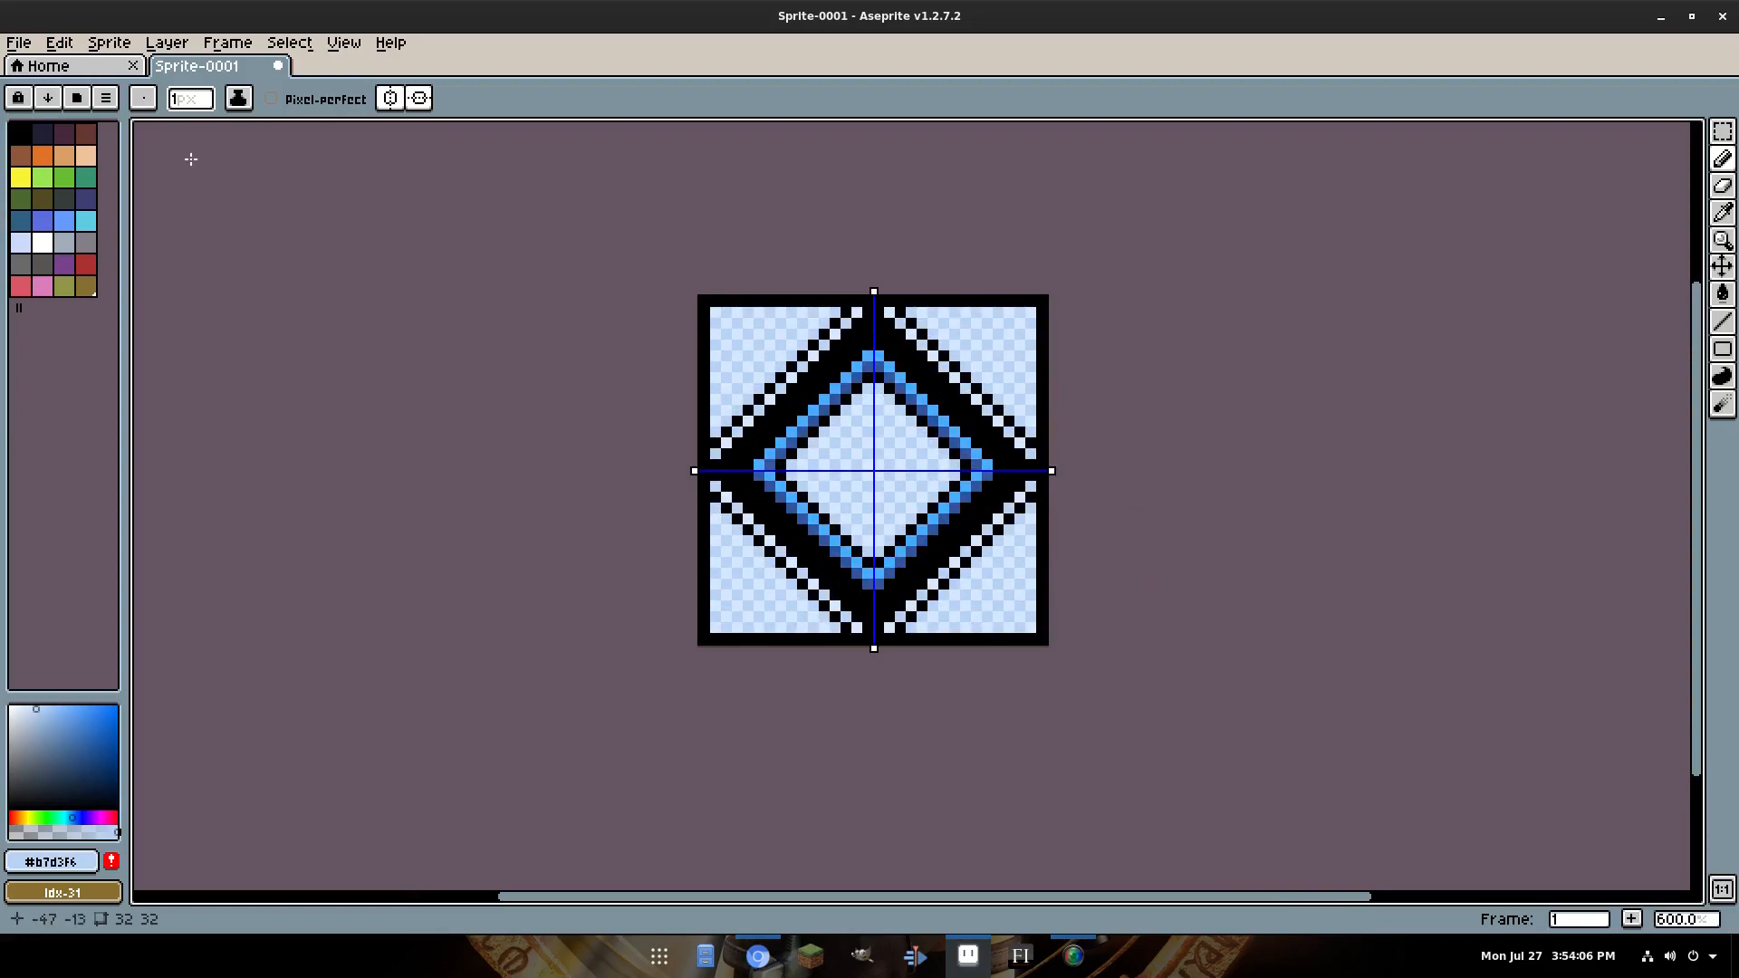
left_click(419, 97)
left_click(390, 98)
scroll(1091, 398, "down", 3)
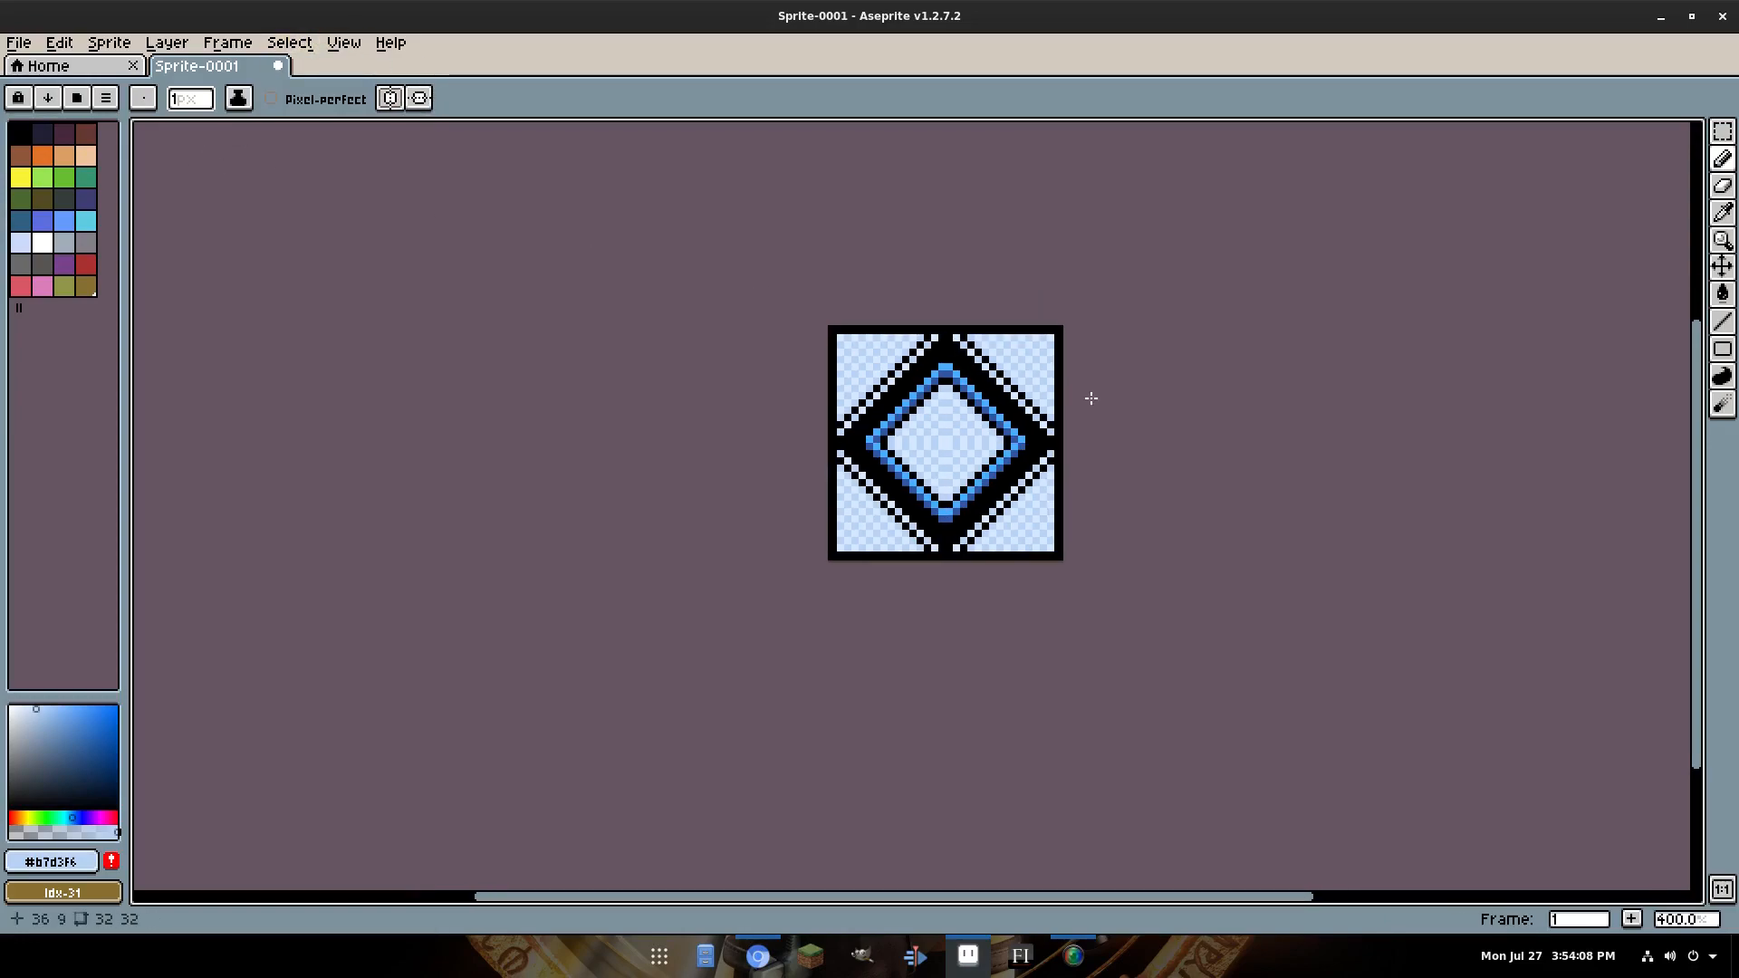
scroll(1091, 410, "up", 5)
scroll(1295, 442, "down", 4)
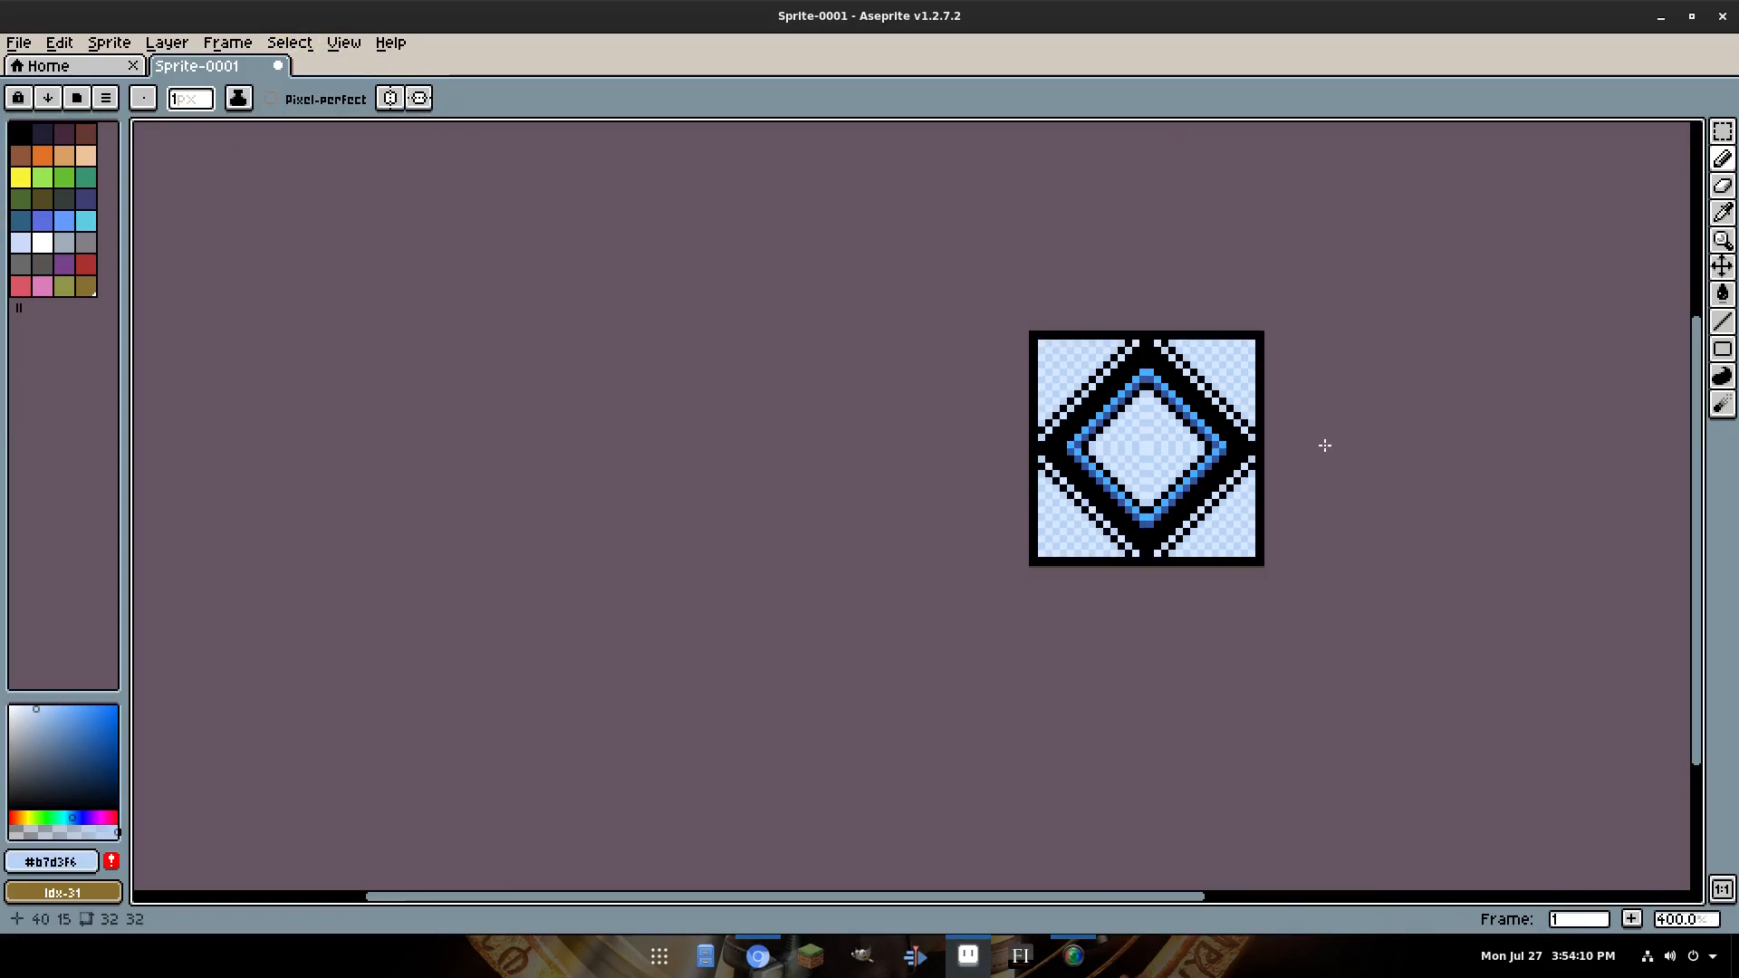
left_click_drag(1324, 446, 851, 454)
scroll(715, 412, "up", 5)
left_click(418, 97)
left_click(390, 98)
scroll(649, 690, "down", 2)
Show the timeline and add a new layer above Layer 1.
key("Tab")
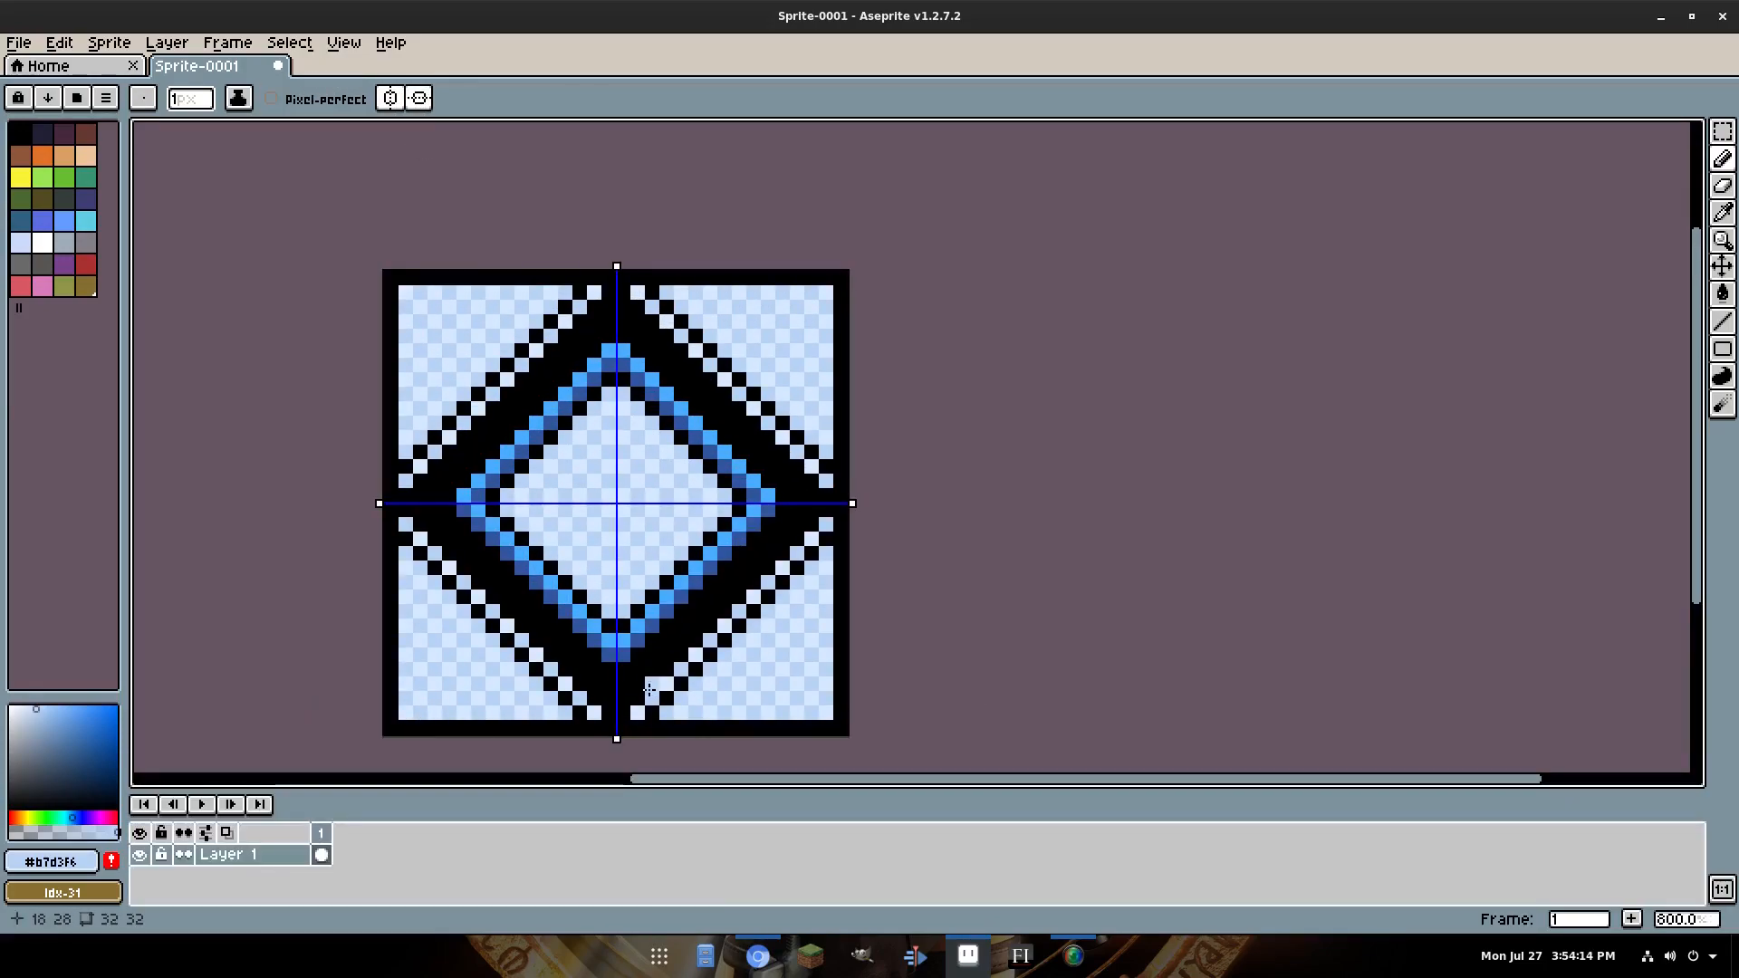
right_click(253, 856)
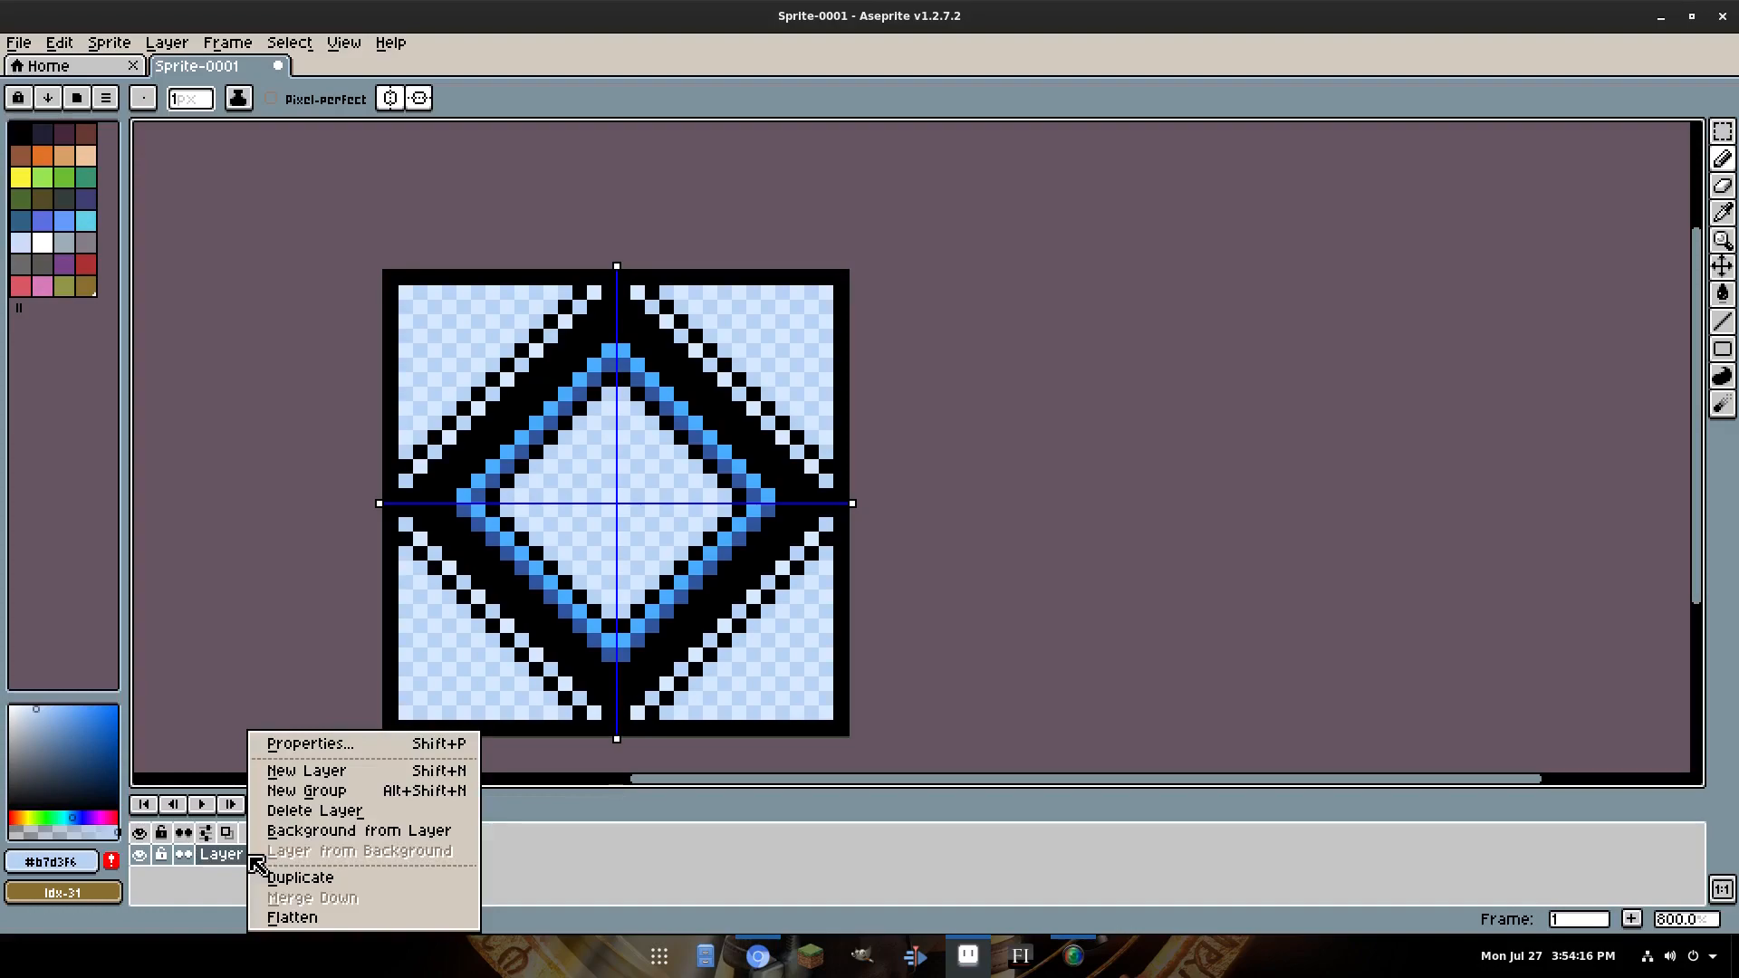
left_click(328, 772)
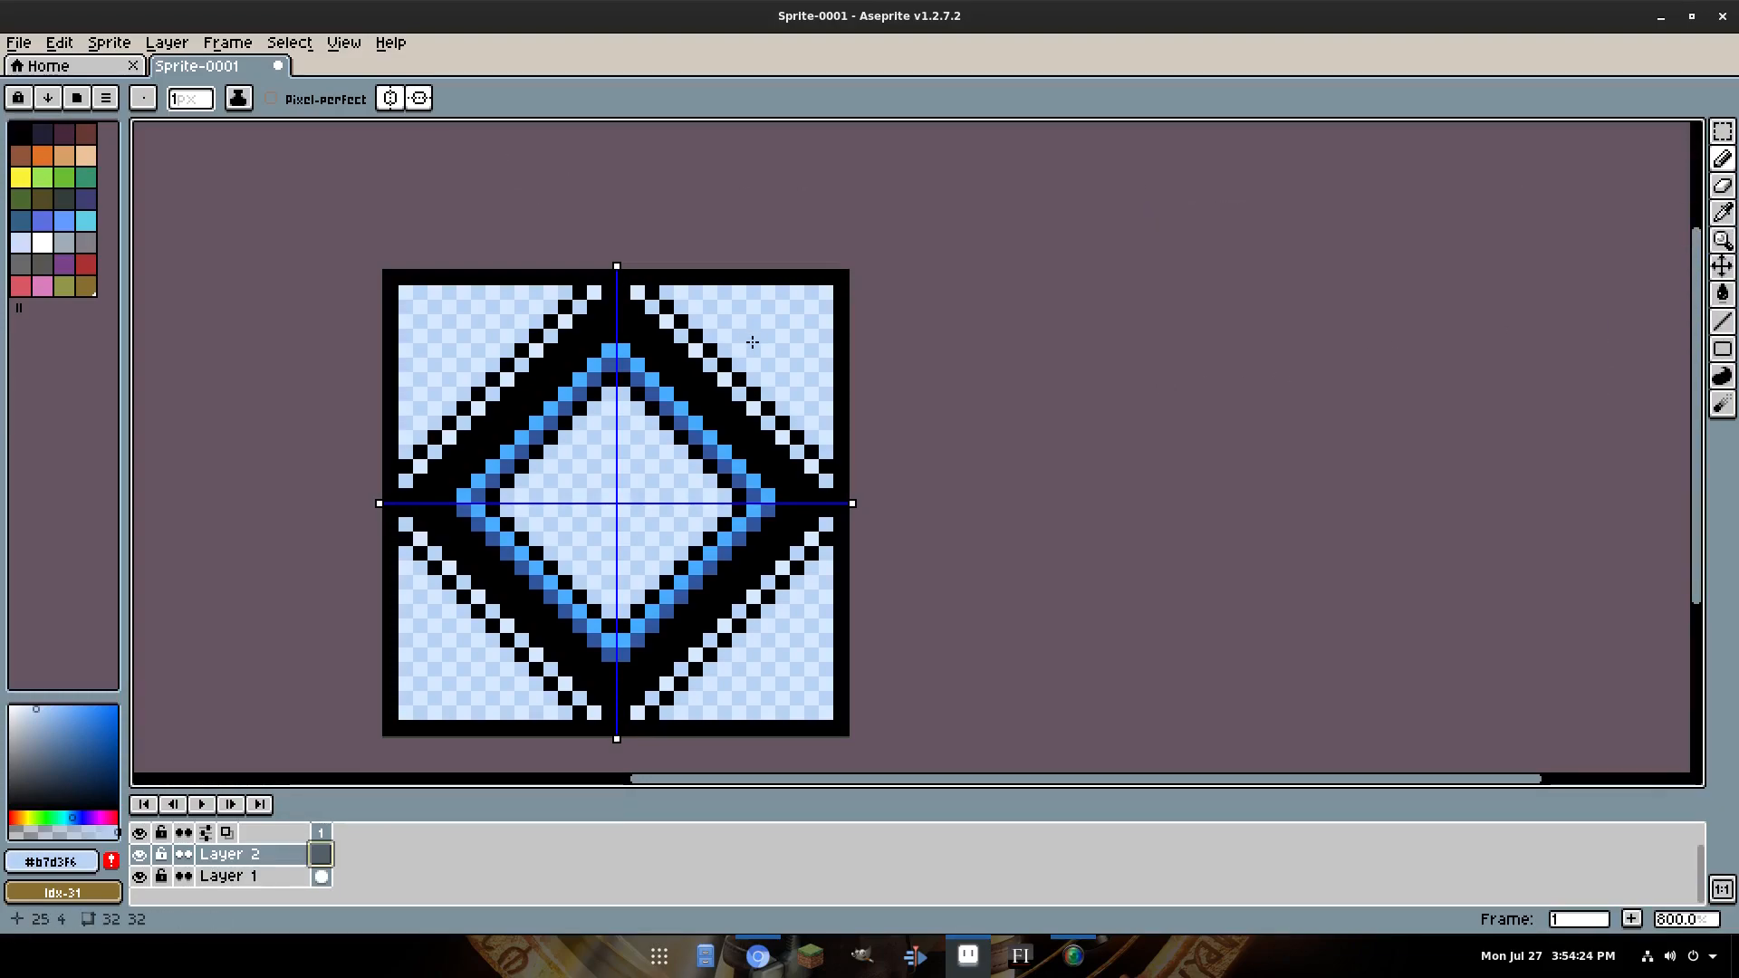
Scribble mirrored white pencil strokes across the whole tile on Layer 2.
left_click(42, 242)
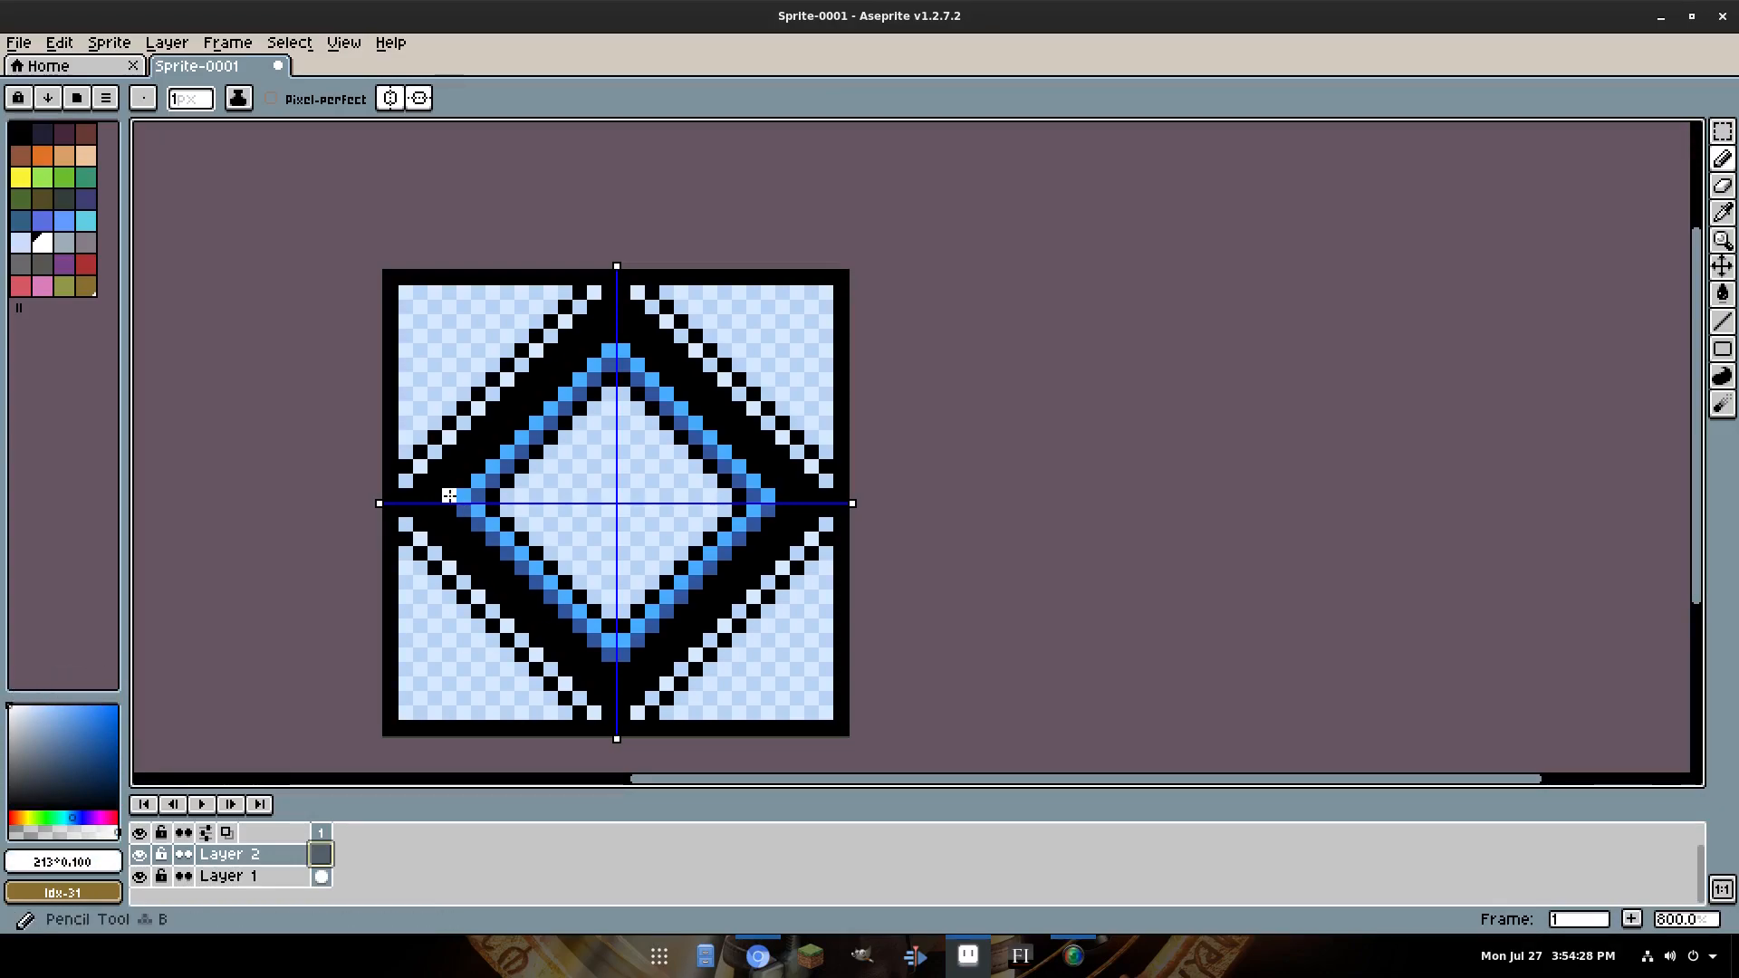
mouse_move(556, 230)
left_mouse_down()
mouse_move(447, 417)
mouse_move(625, 338)
mouse_move(573, 427)
mouse_move(620, 493)
mouse_move(560, 470)
mouse_move(558, 550)
left_mouse_up()
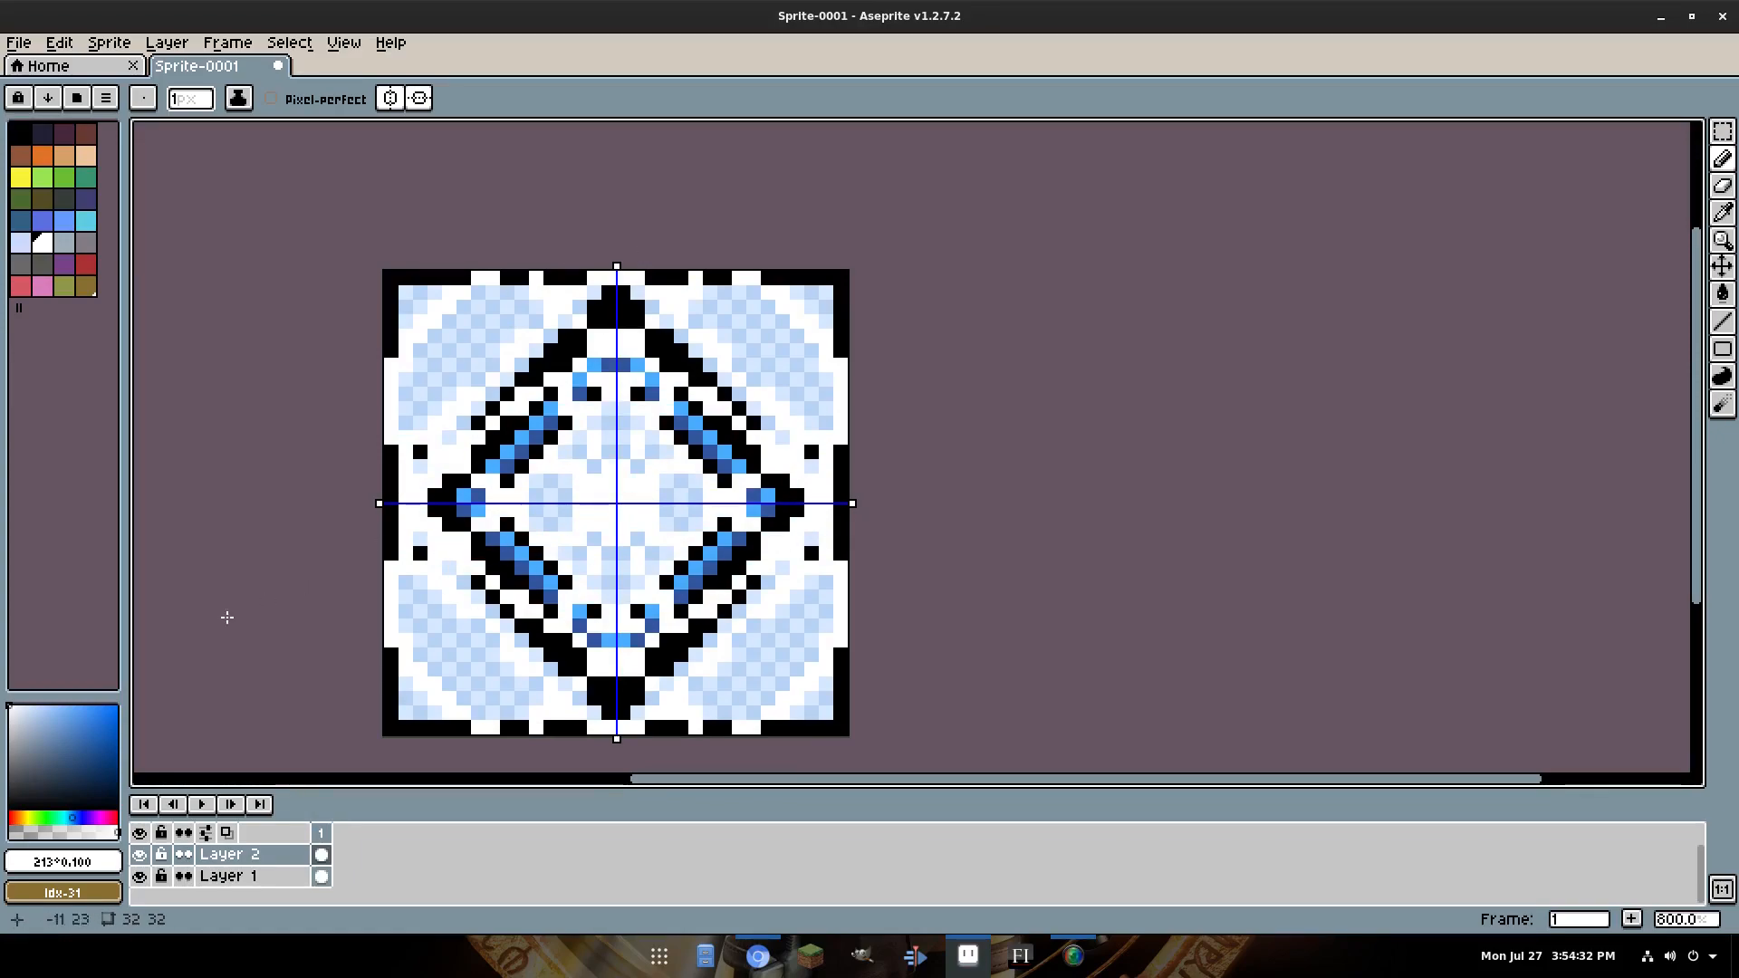
Add mirrored black strokes and dots over the white scribbles on Layer 2, covering the corners, sides and centre.
left_click_drag(95, 765, 123, 813)
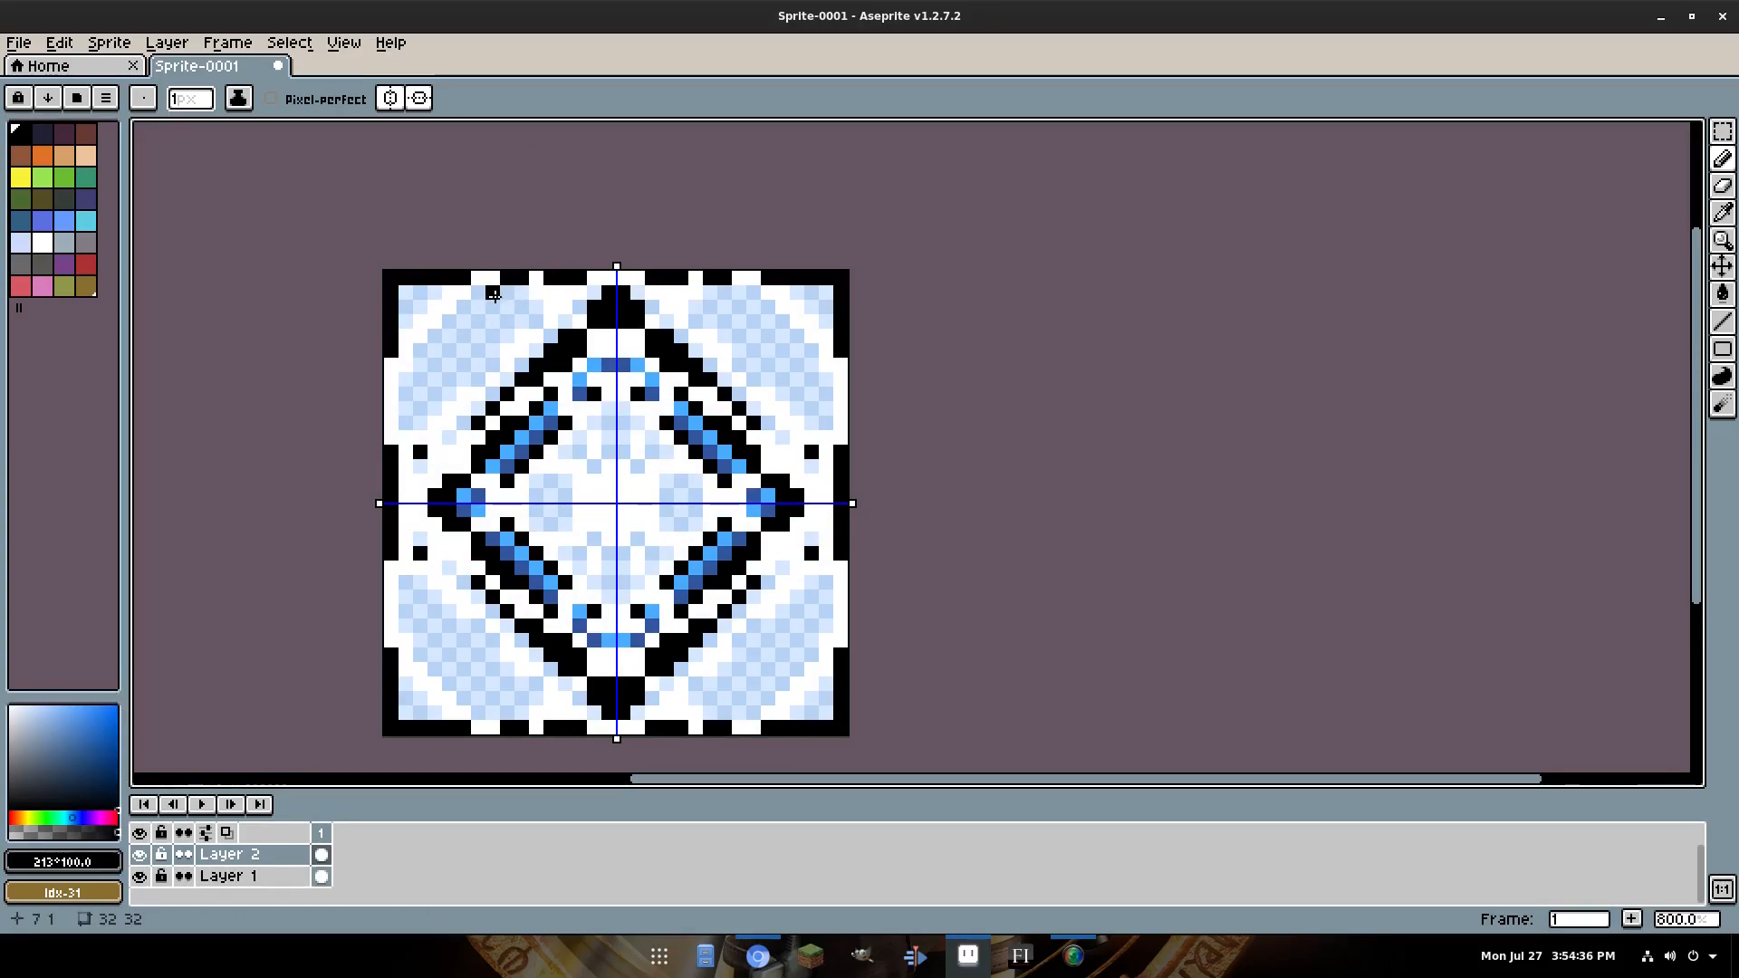
mouse_move(493, 277)
left_mouse_down()
mouse_move(497, 333)
mouse_move(557, 380)
mouse_move(450, 467)
mouse_move(463, 454)
left_mouse_up()
mouse_move(536, 452)
left_mouse_down()
mouse_move(539, 483)
mouse_move(576, 497)
left_mouse_up()
left_click_drag(598, 408, 606, 437)
left_click_drag(401, 490, 404, 519)
left_click_drag(805, 596, 816, 585)
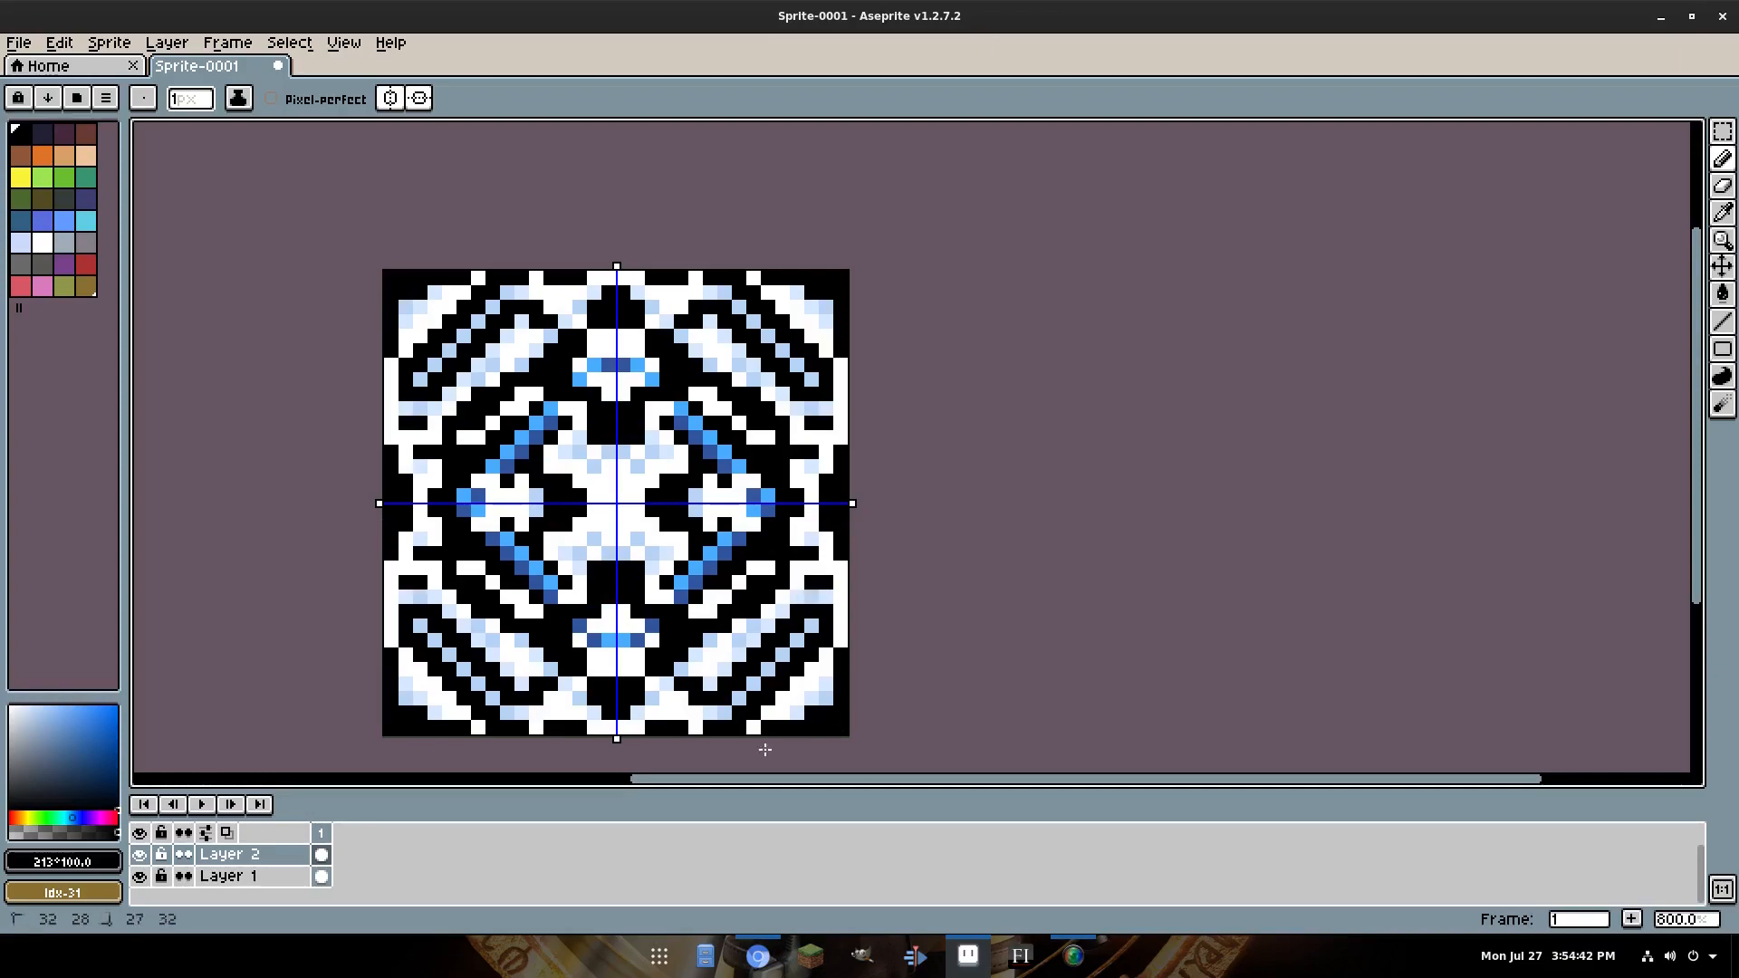
mouse_move(422, 668)
left_mouse_down()
mouse_move(404, 694)
mouse_move(422, 681)
left_mouse_up()
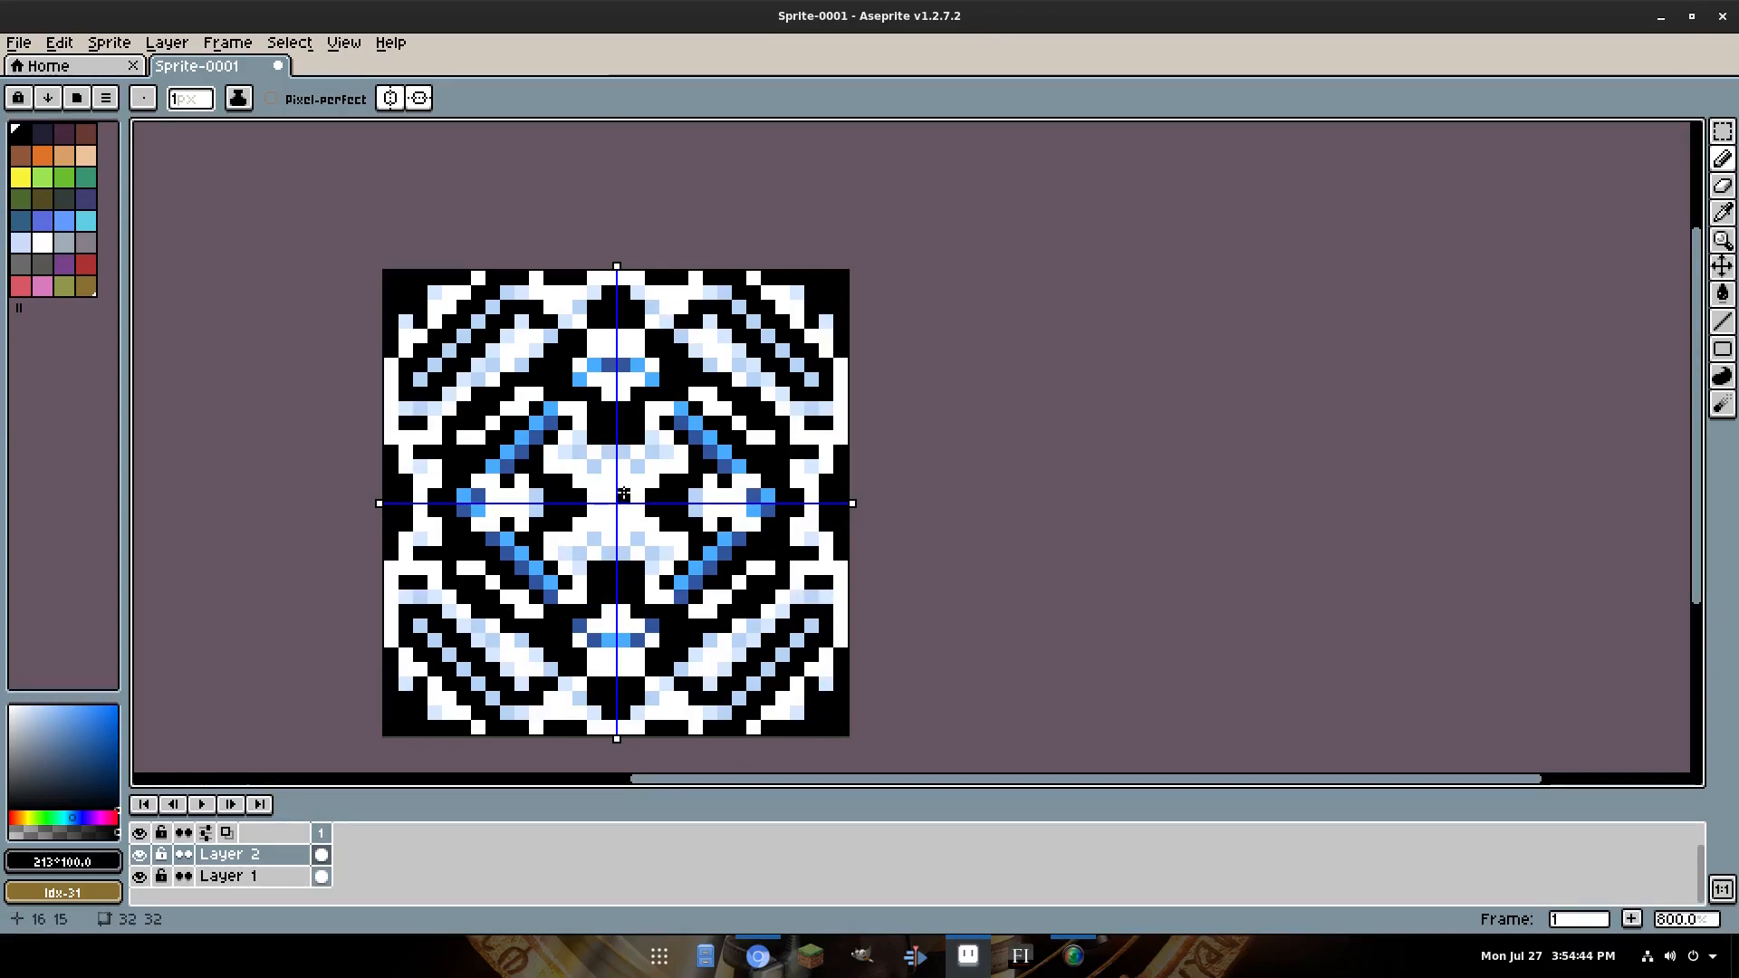
left_click(578, 446)
left_click(597, 537)
left_click(501, 504)
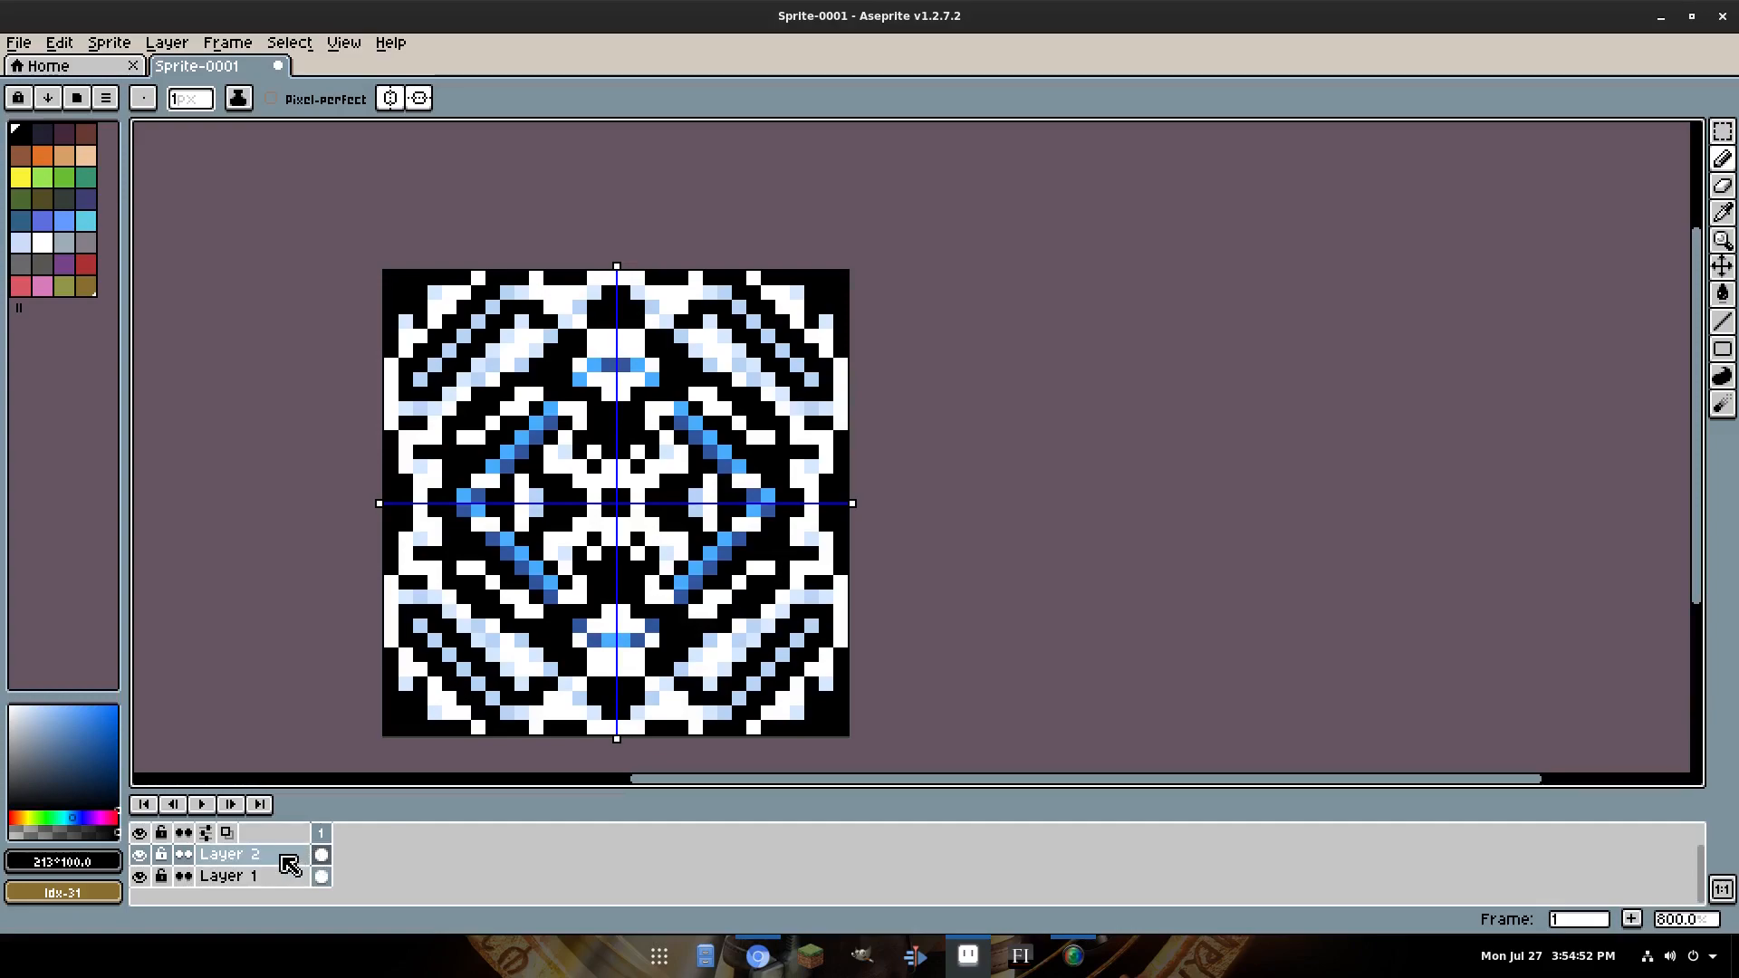
Turn off both symmetry axes and set Layer 2's blend mode to Overlay.
left_click(390, 96)
left_click(391, 100)
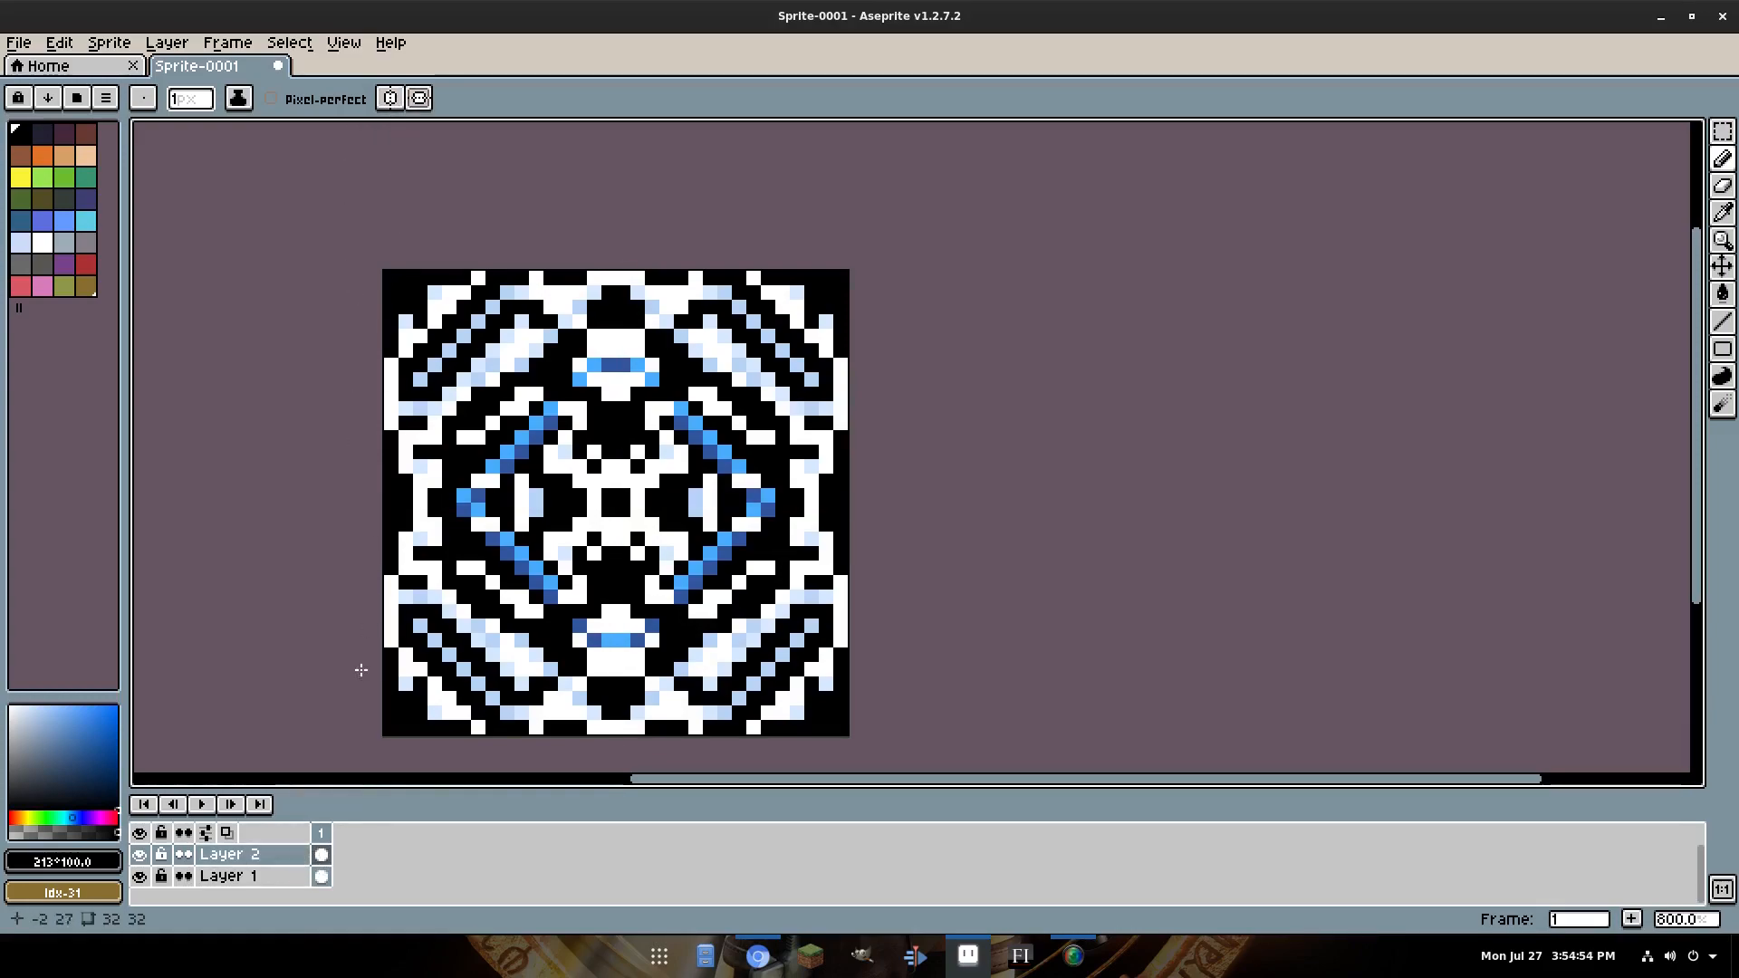
right_click(279, 859)
left_click(369, 744)
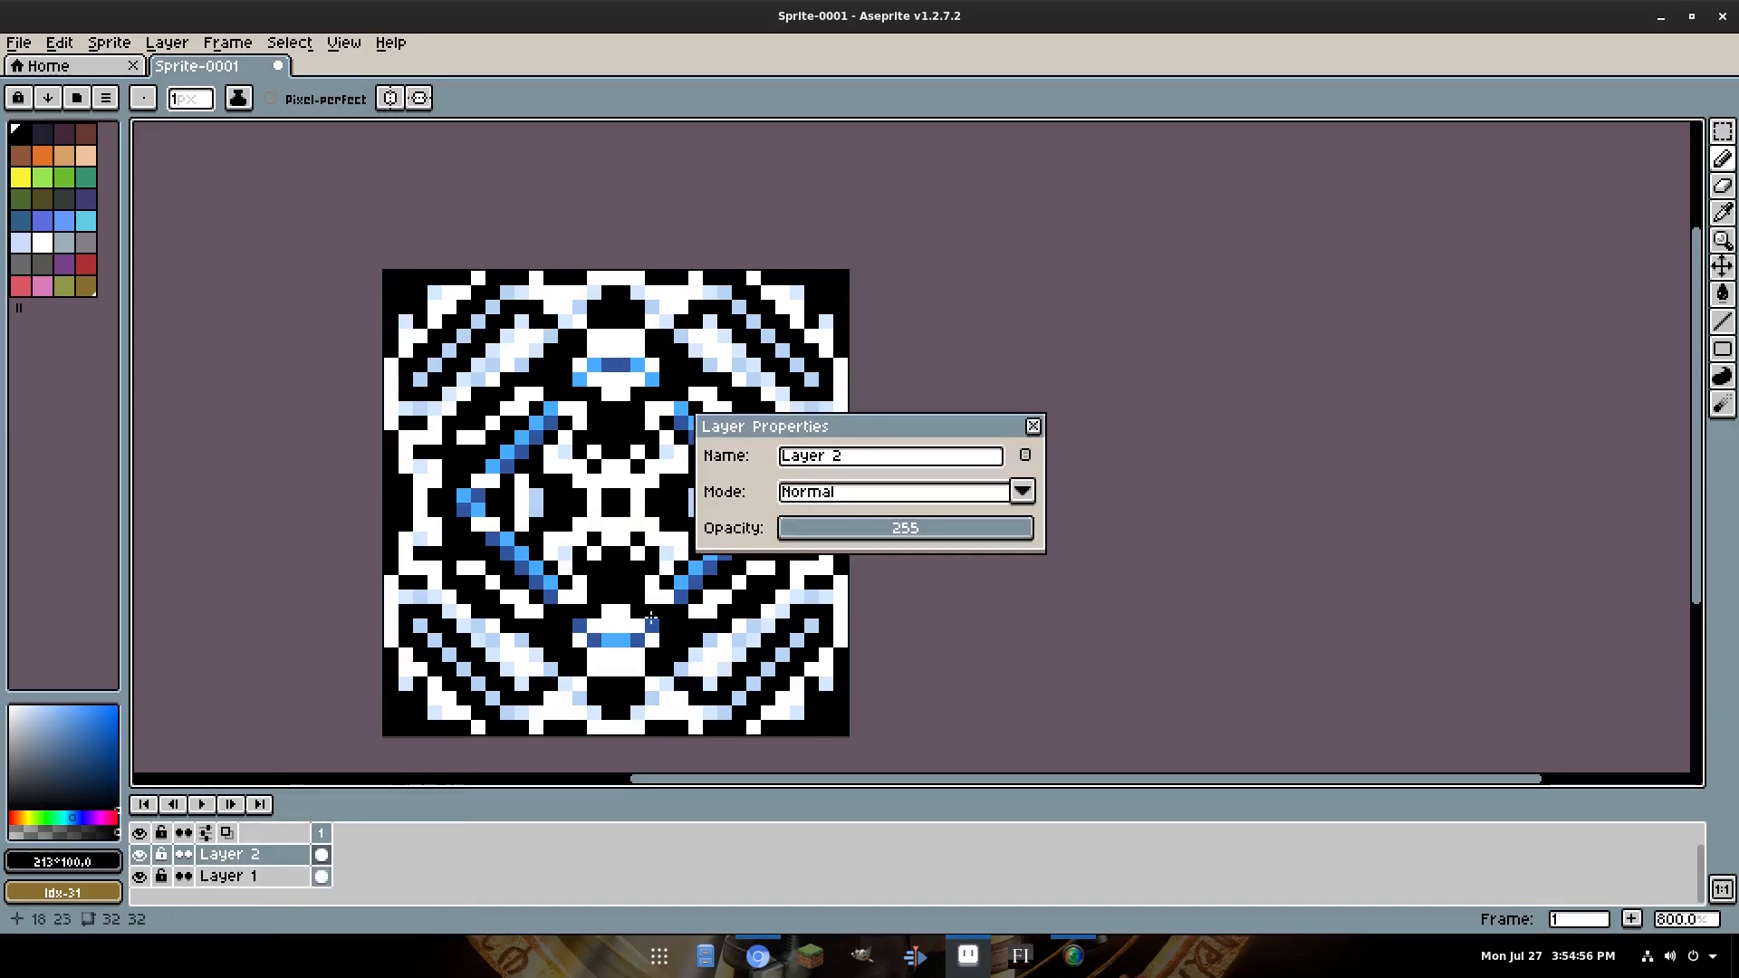
left_click(852, 499)
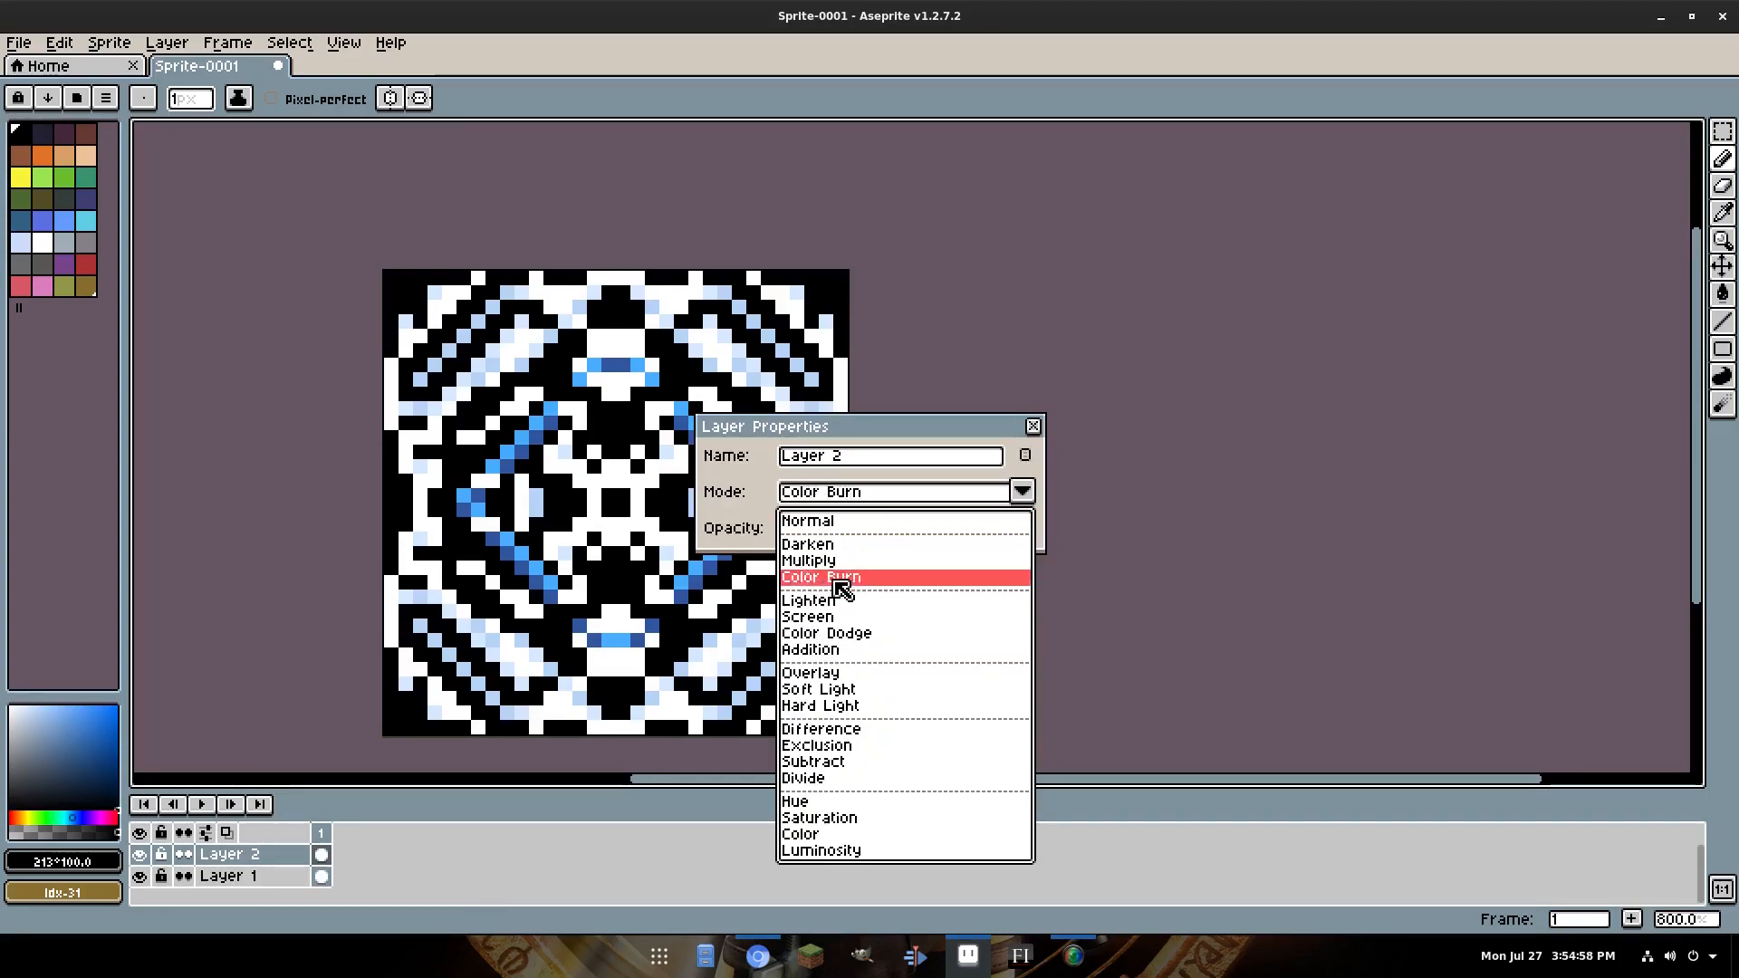
left_click(839, 675)
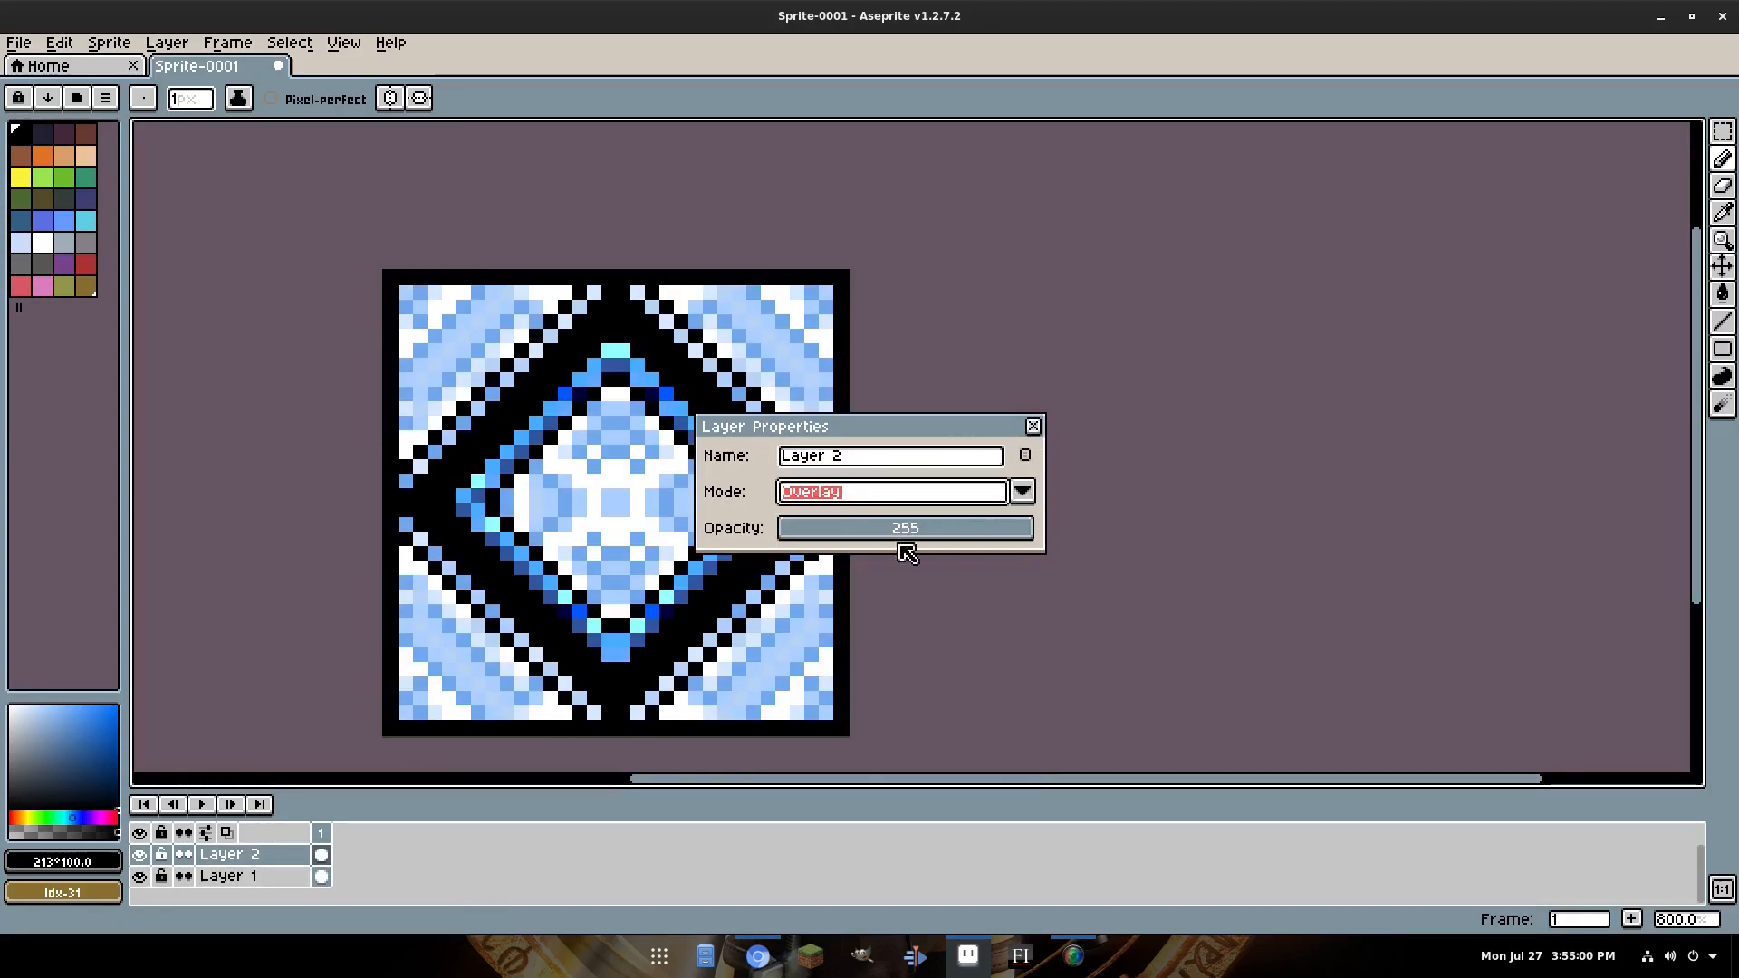
Try lower opacities for Layer 2, including 188, and restore the opacity to 255.
left_click_drag(909, 532, 998, 535)
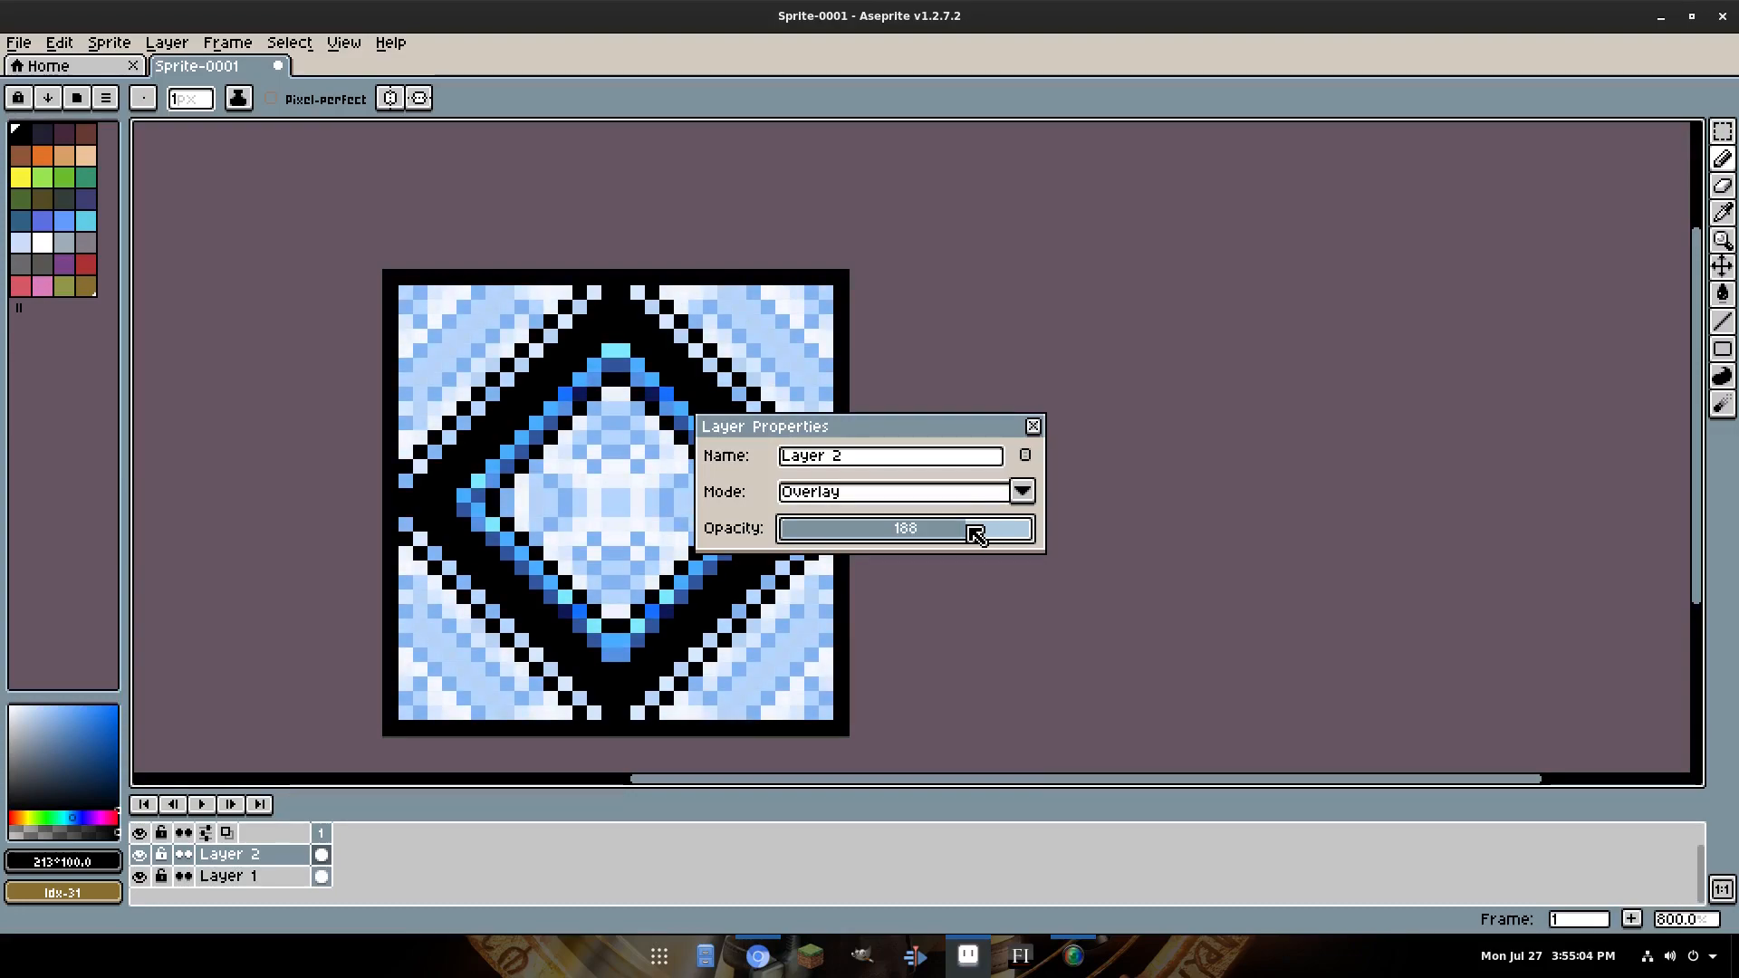
mouse_move(1002, 528)
left_mouse_down()
mouse_move(1005, 546)
mouse_move(975, 535)
left_mouse_up()
left_click_drag(937, 535, 1103, 535)
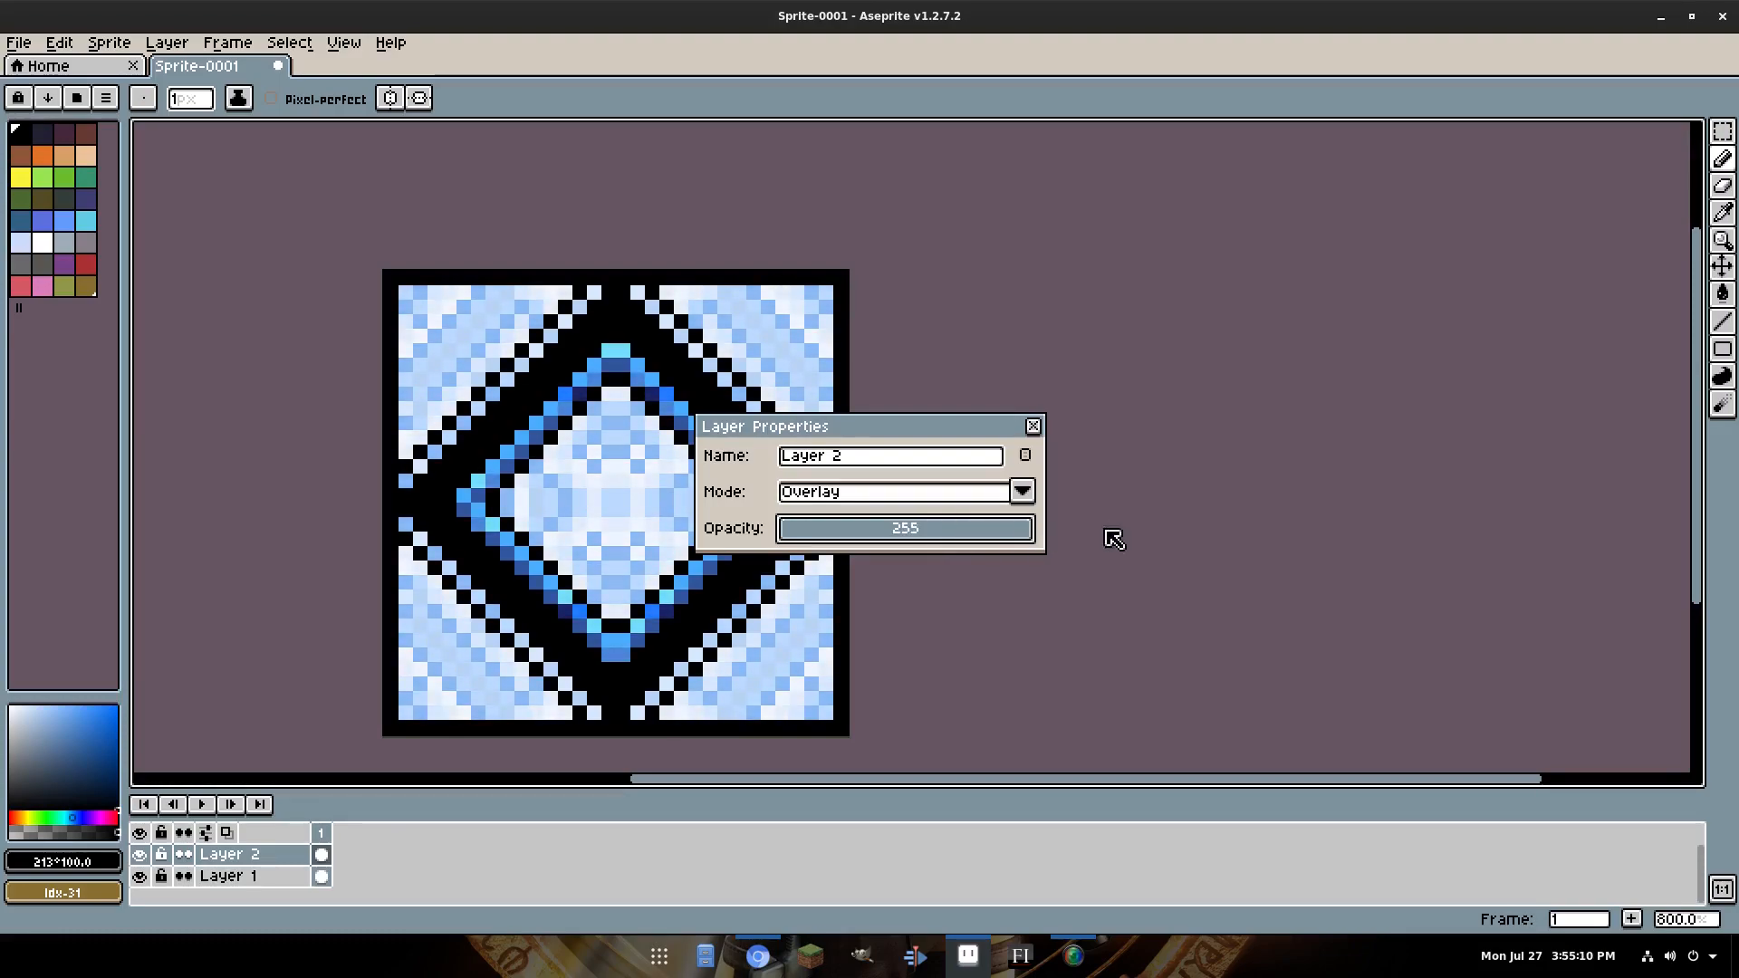
left_click(1032, 426)
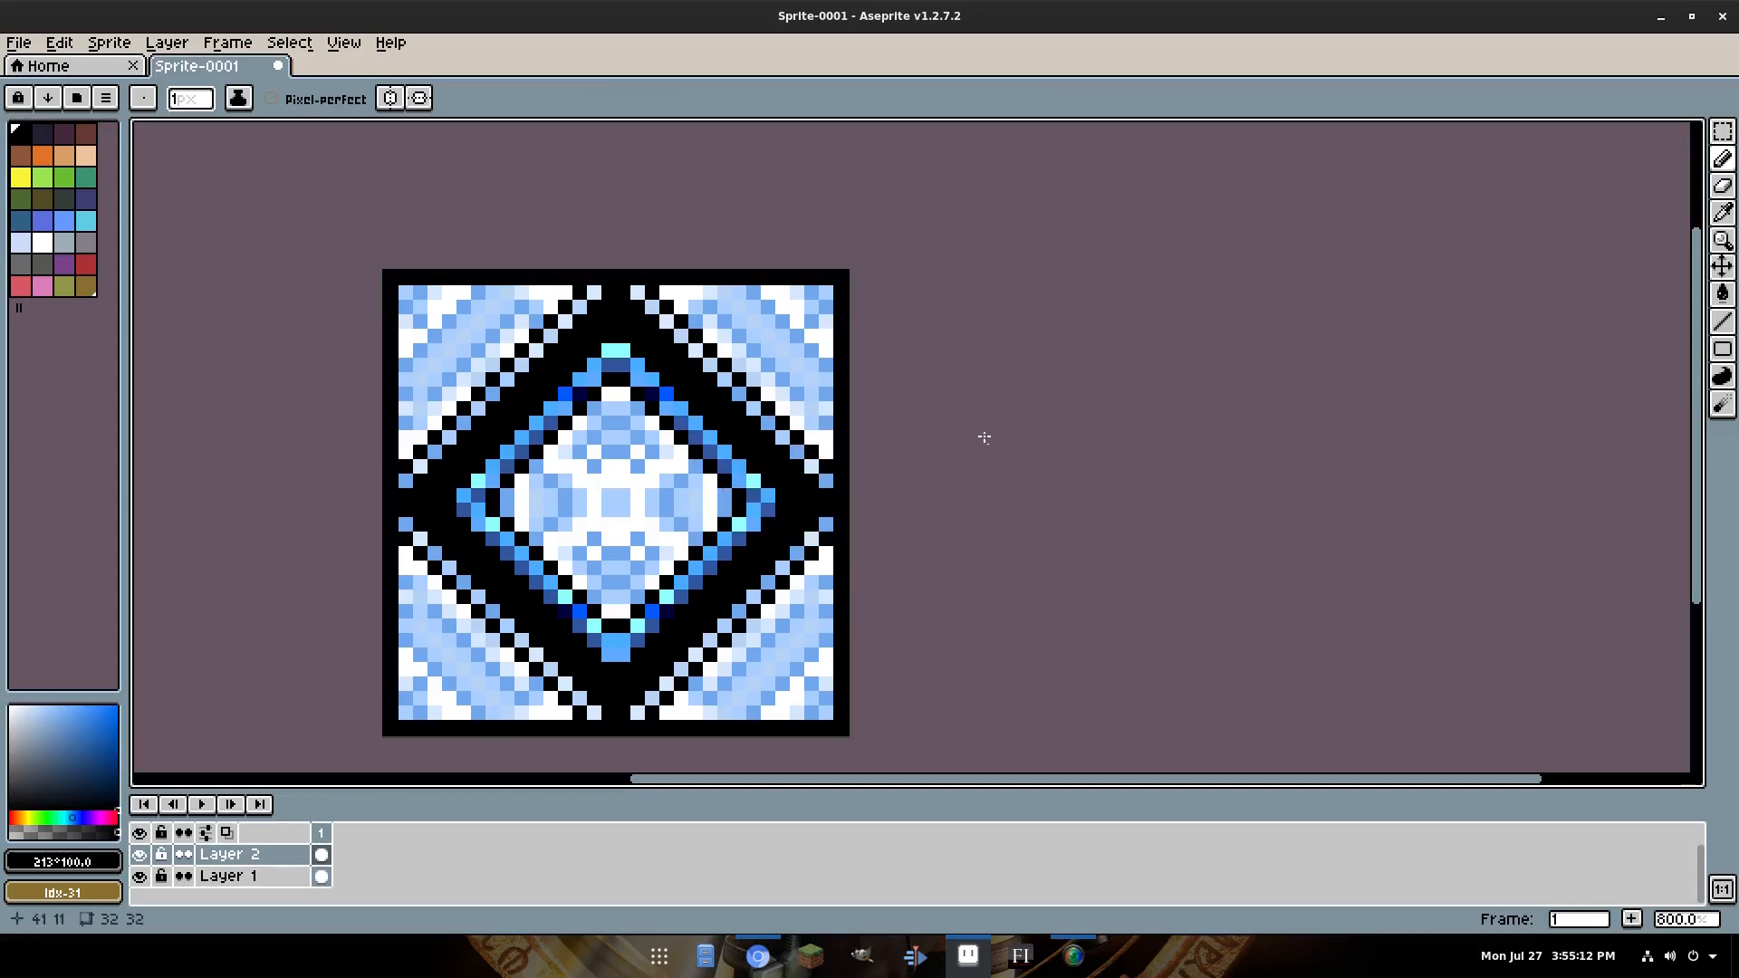
Toggle Layer 2's visibility to compare the tile with and without the overlay.
left_click(139, 855)
left_click(139, 855)
left_click(139, 855)
left_click(140, 855)
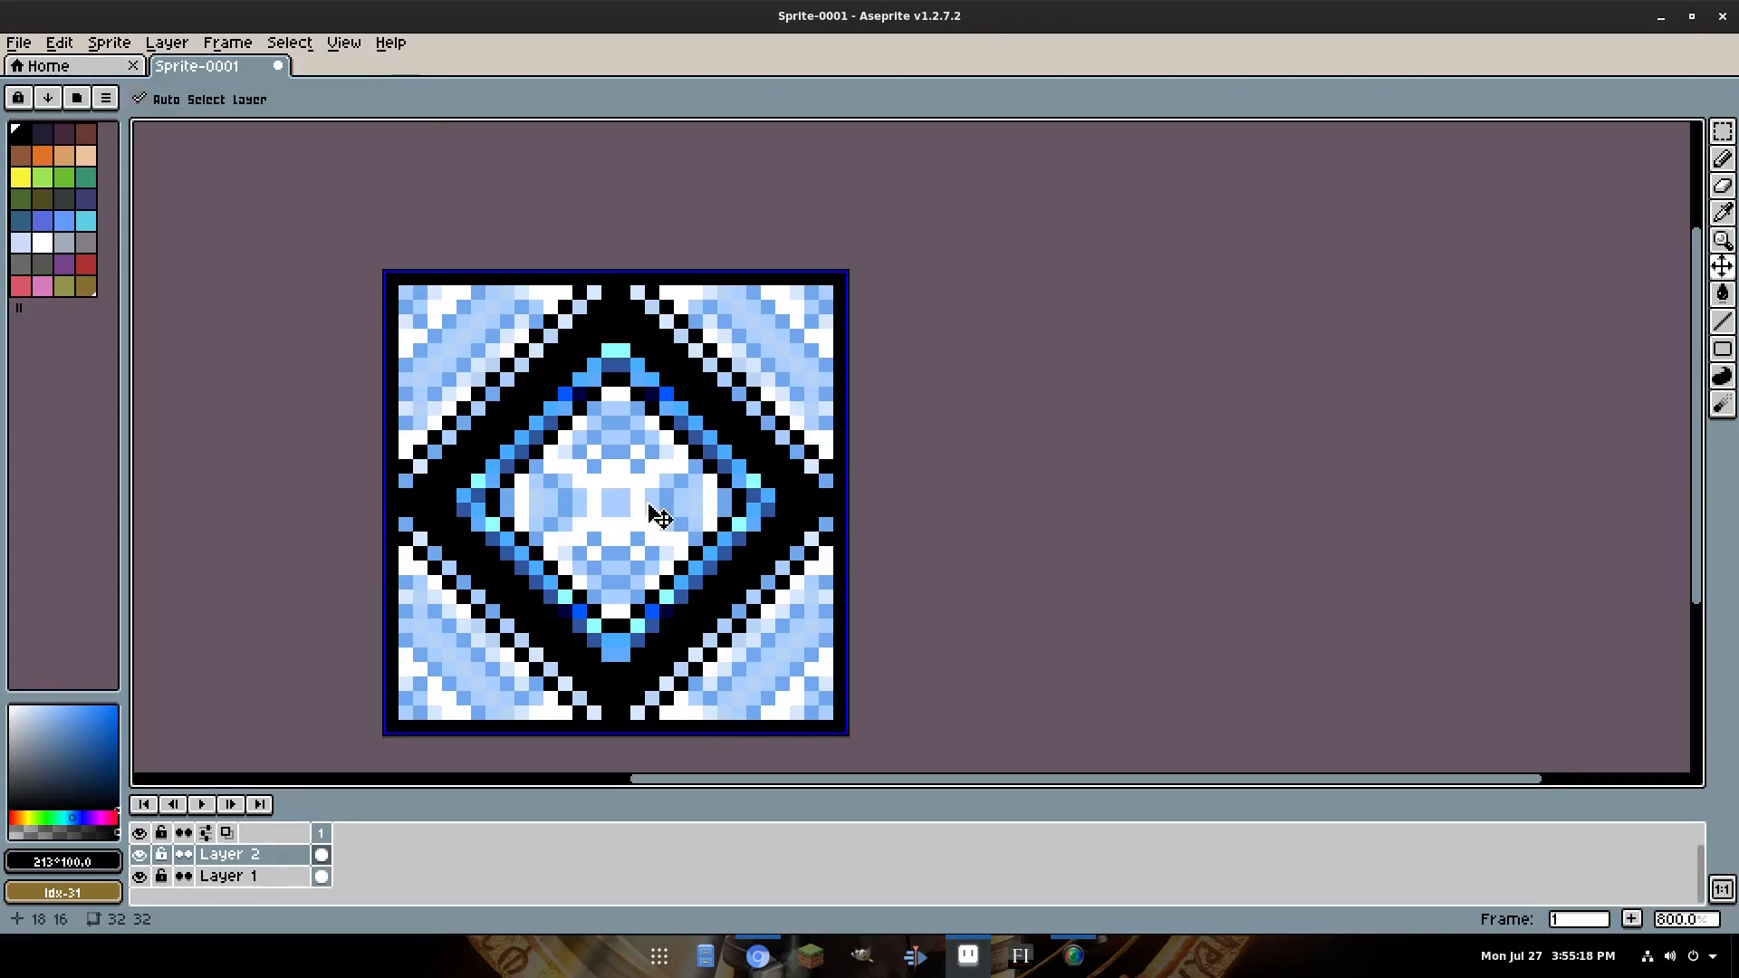
Add a new layer above Layer 2.
scroll(766, 435, "down", 4)
scroll(756, 449, "down", 1)
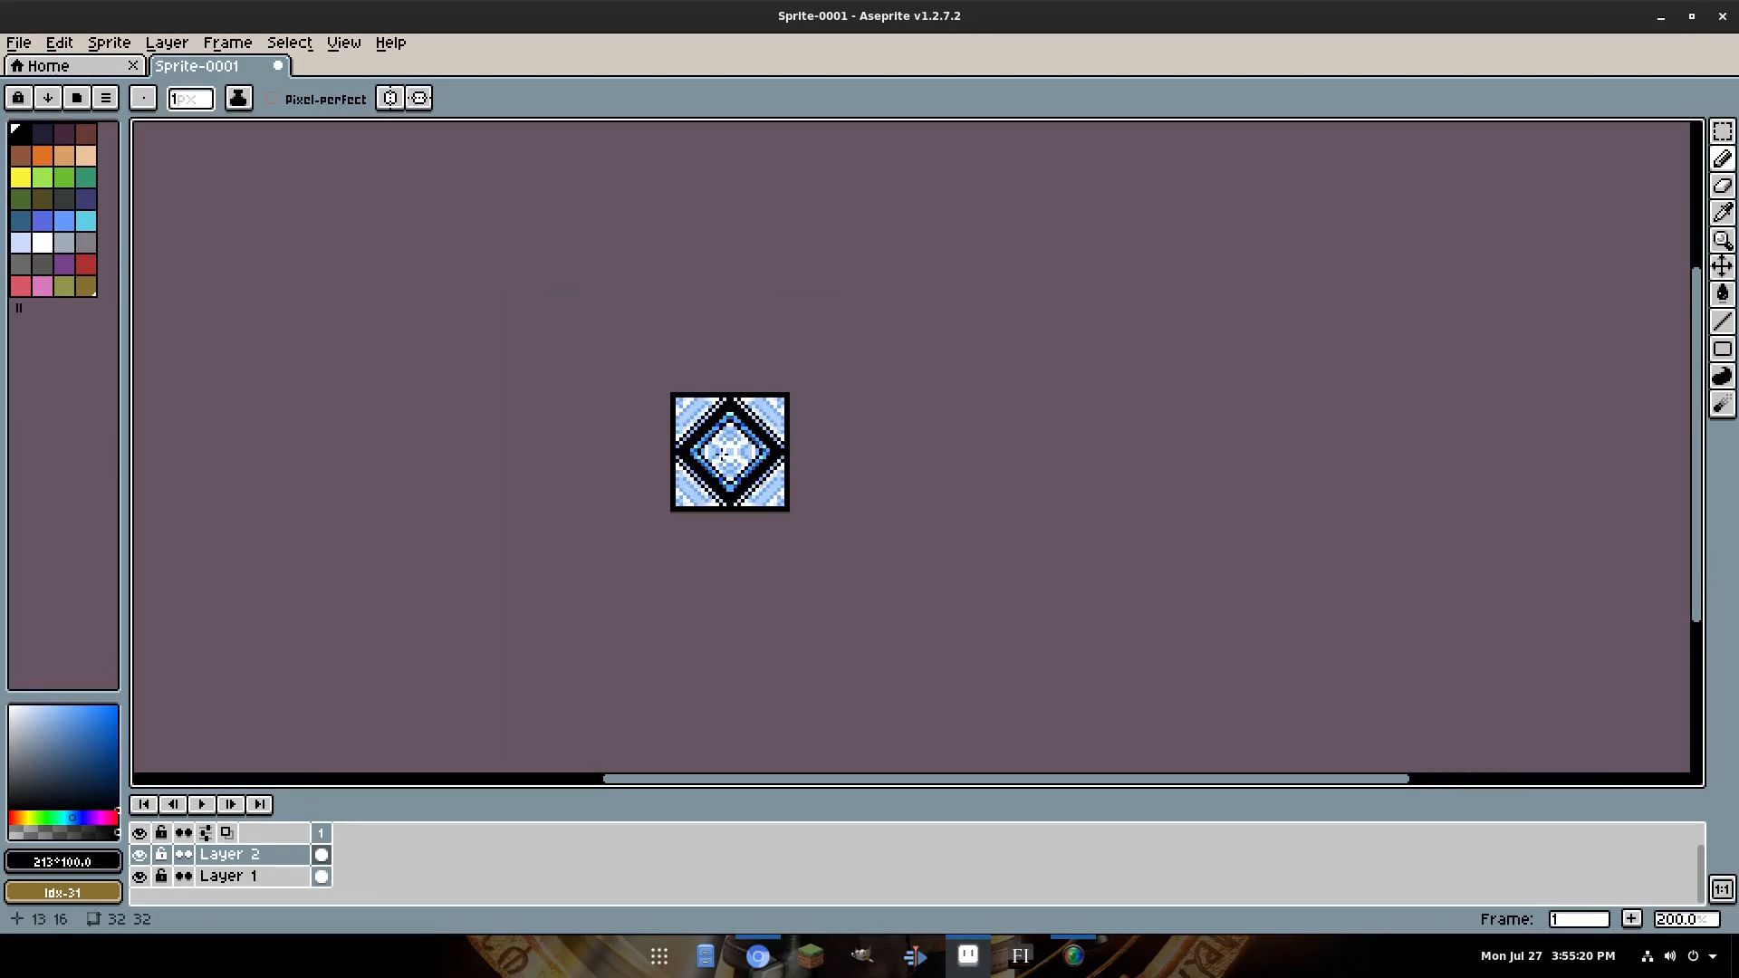
scroll(924, 437, "up", 4)
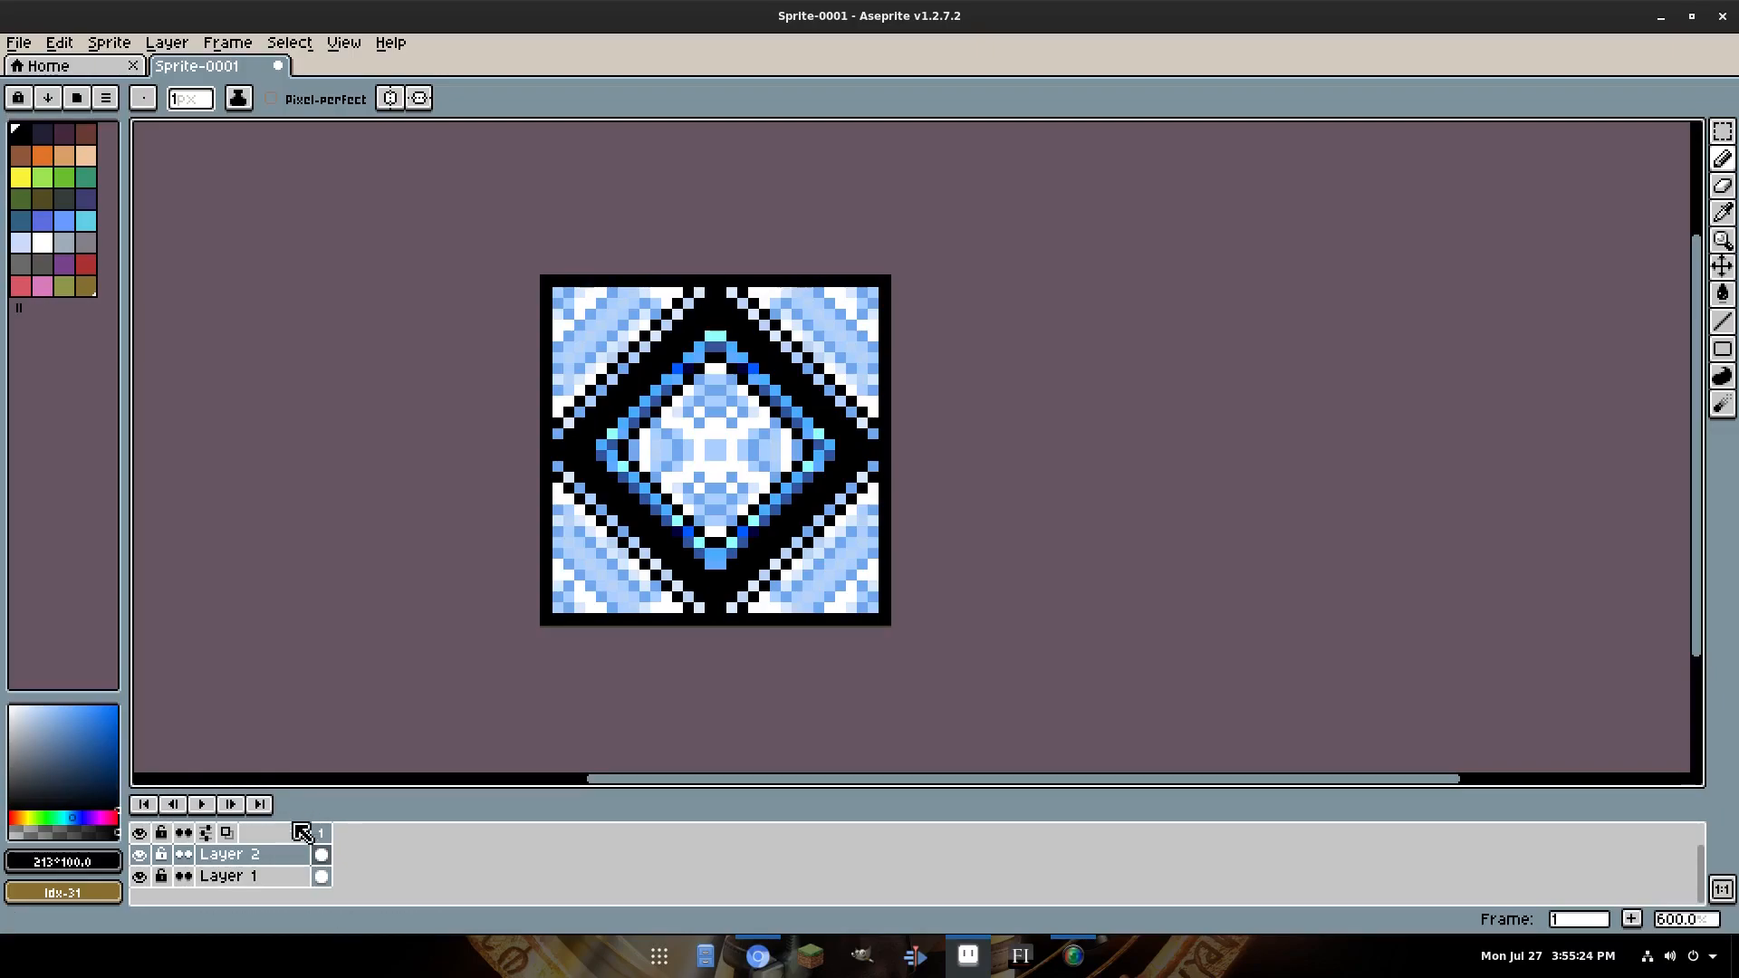
right_click(285, 854)
left_click(332, 771)
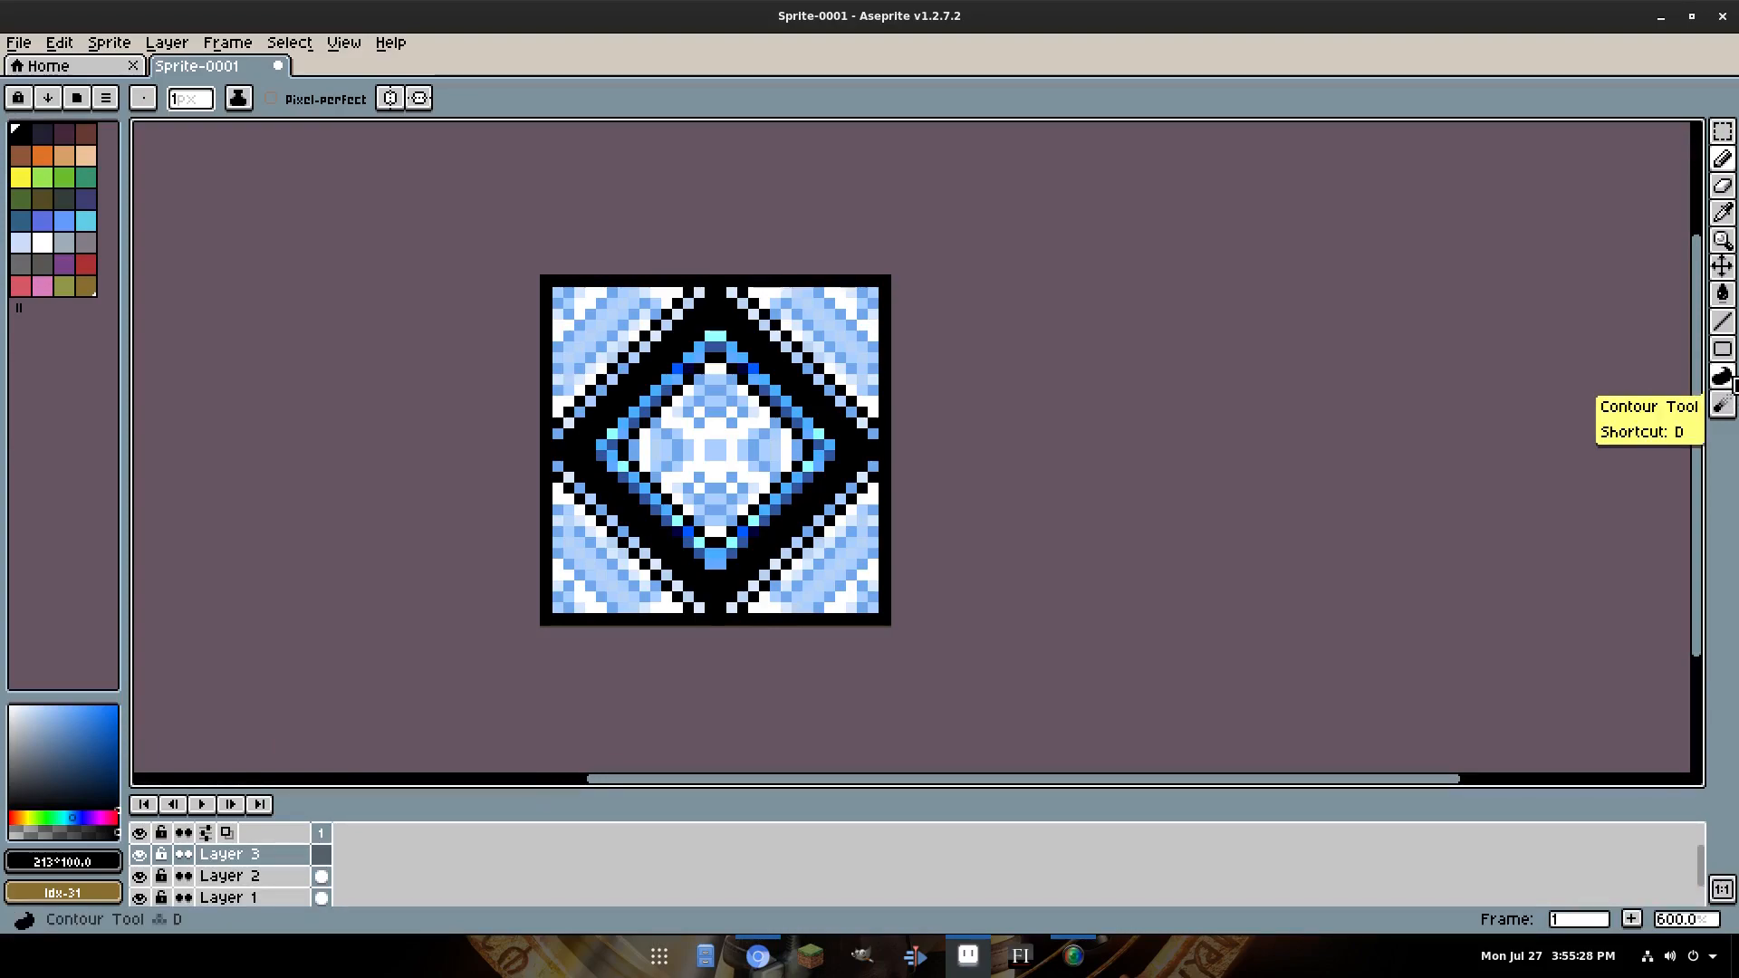
Undo the unmirrored pencil stroke, turn on both symmetry axes and draw mirrored black pencil strokes across the whole tile on Layer 3.
key("b")
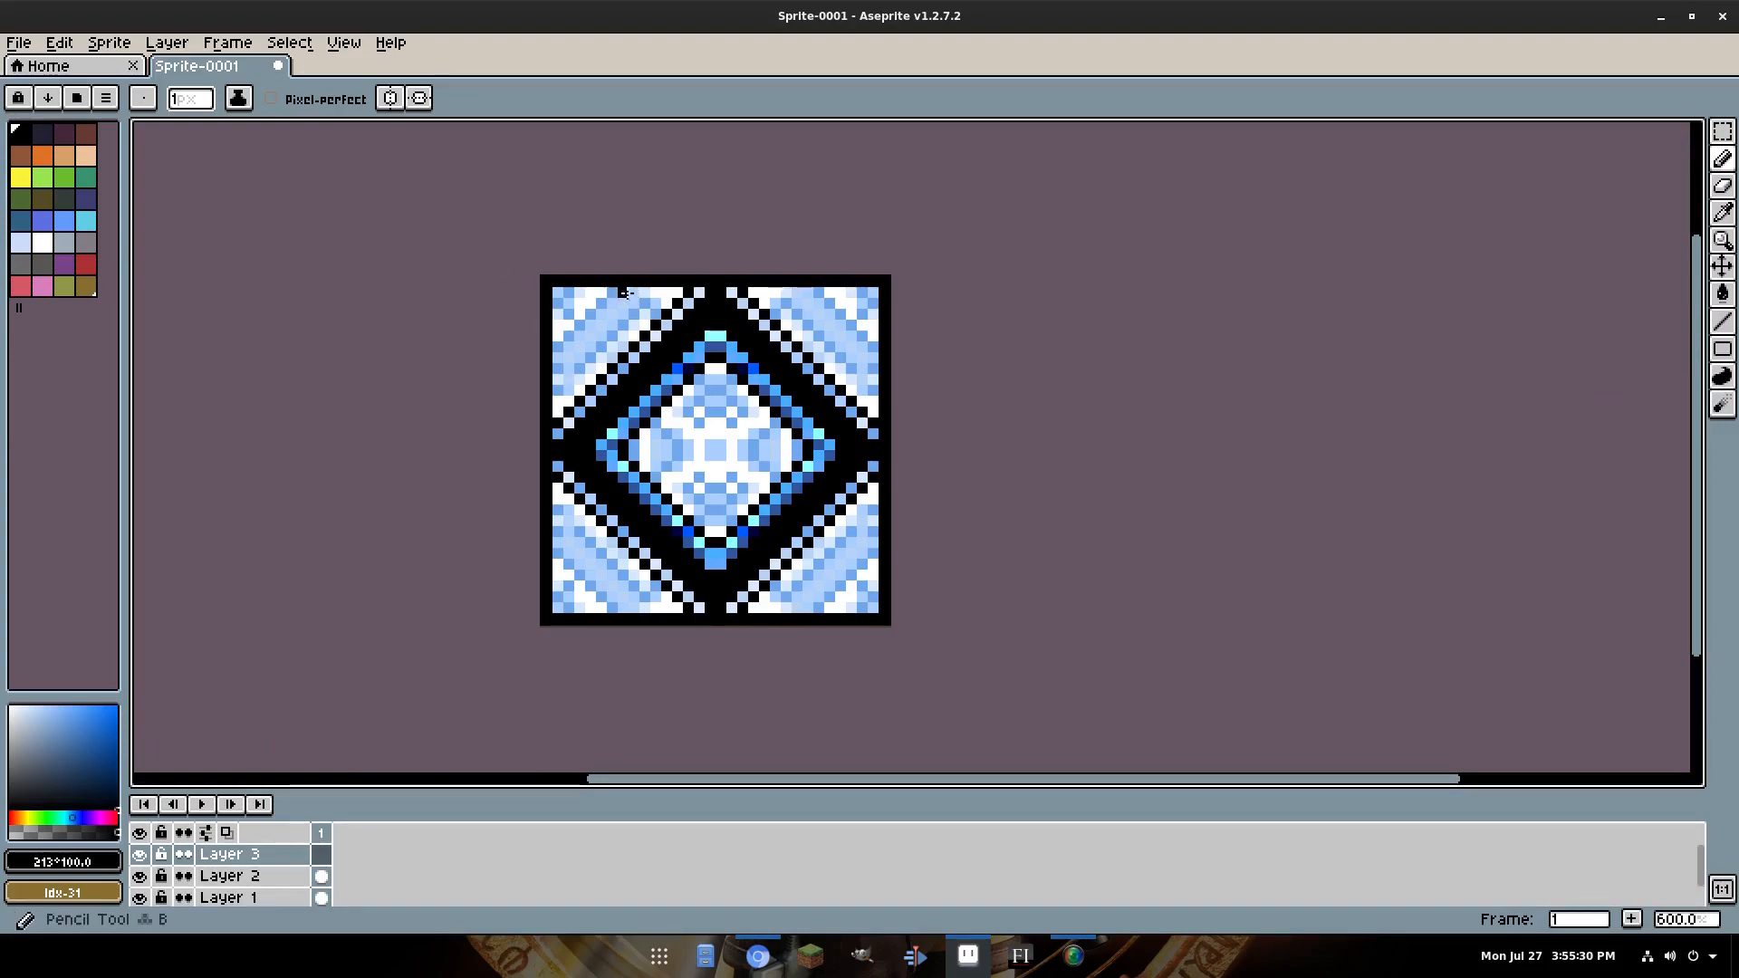
key("ctrl+z")
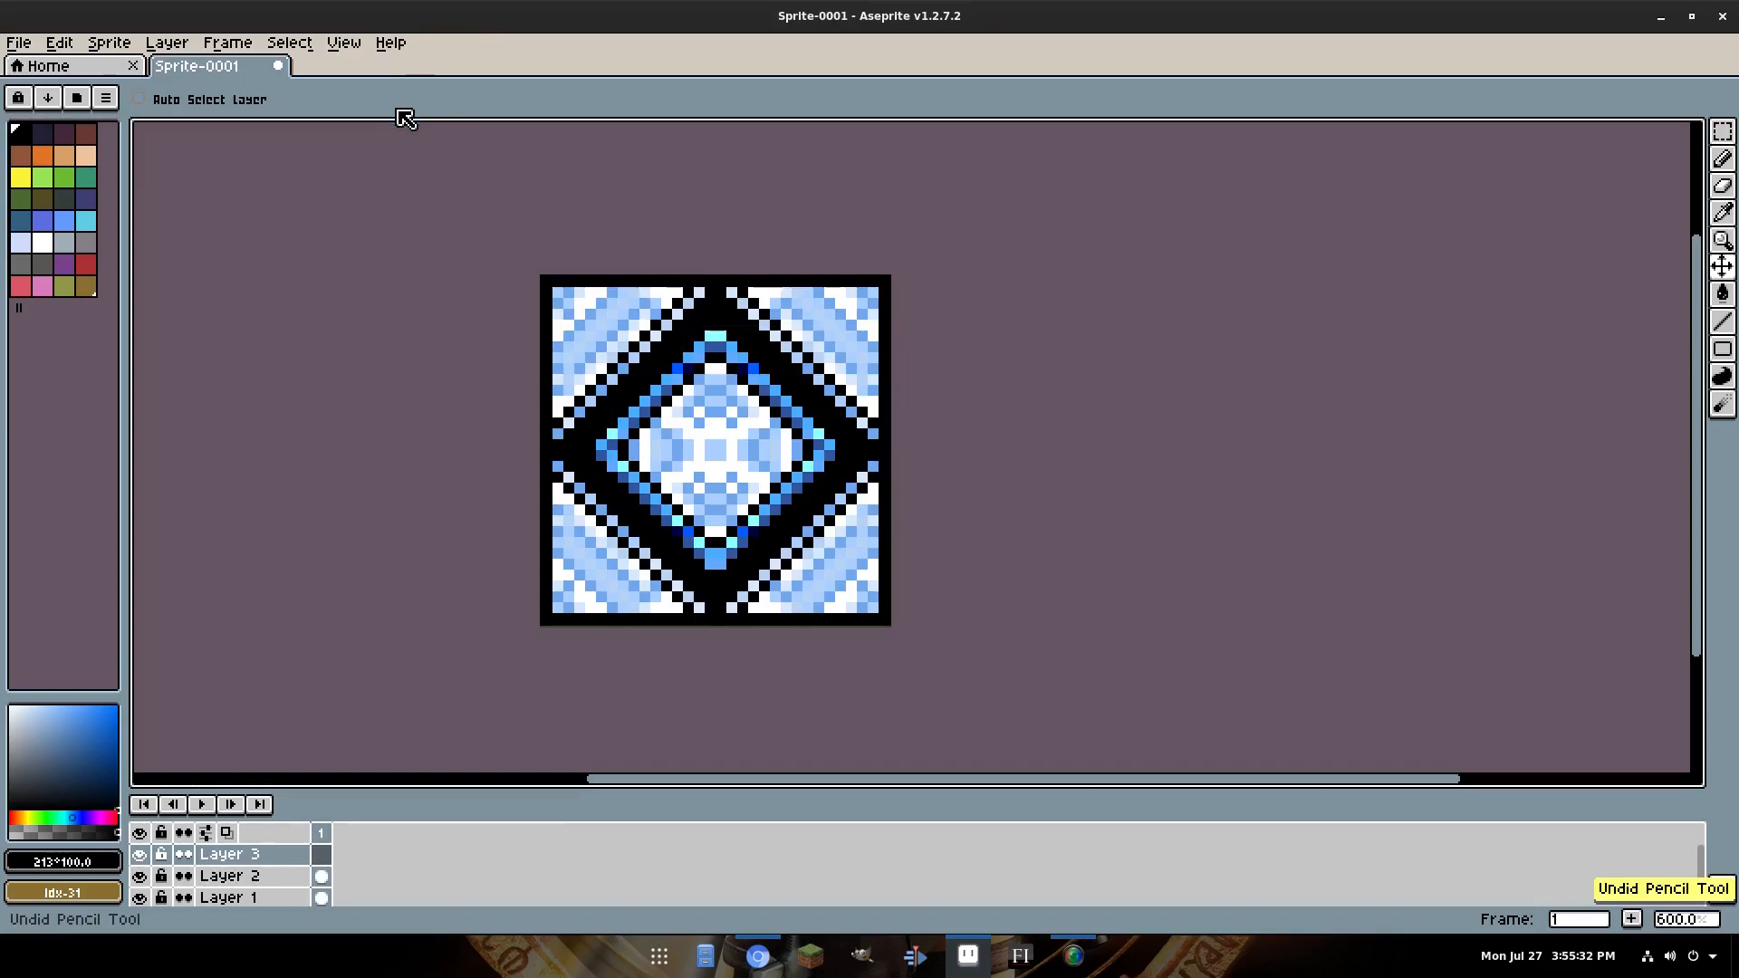
left_click(419, 98)
key("ctrl+z")
key("ctrl+z")
key("ctrl+z")
key("ctrl+z")
key("ctrl+z")
key("ctrl+z")
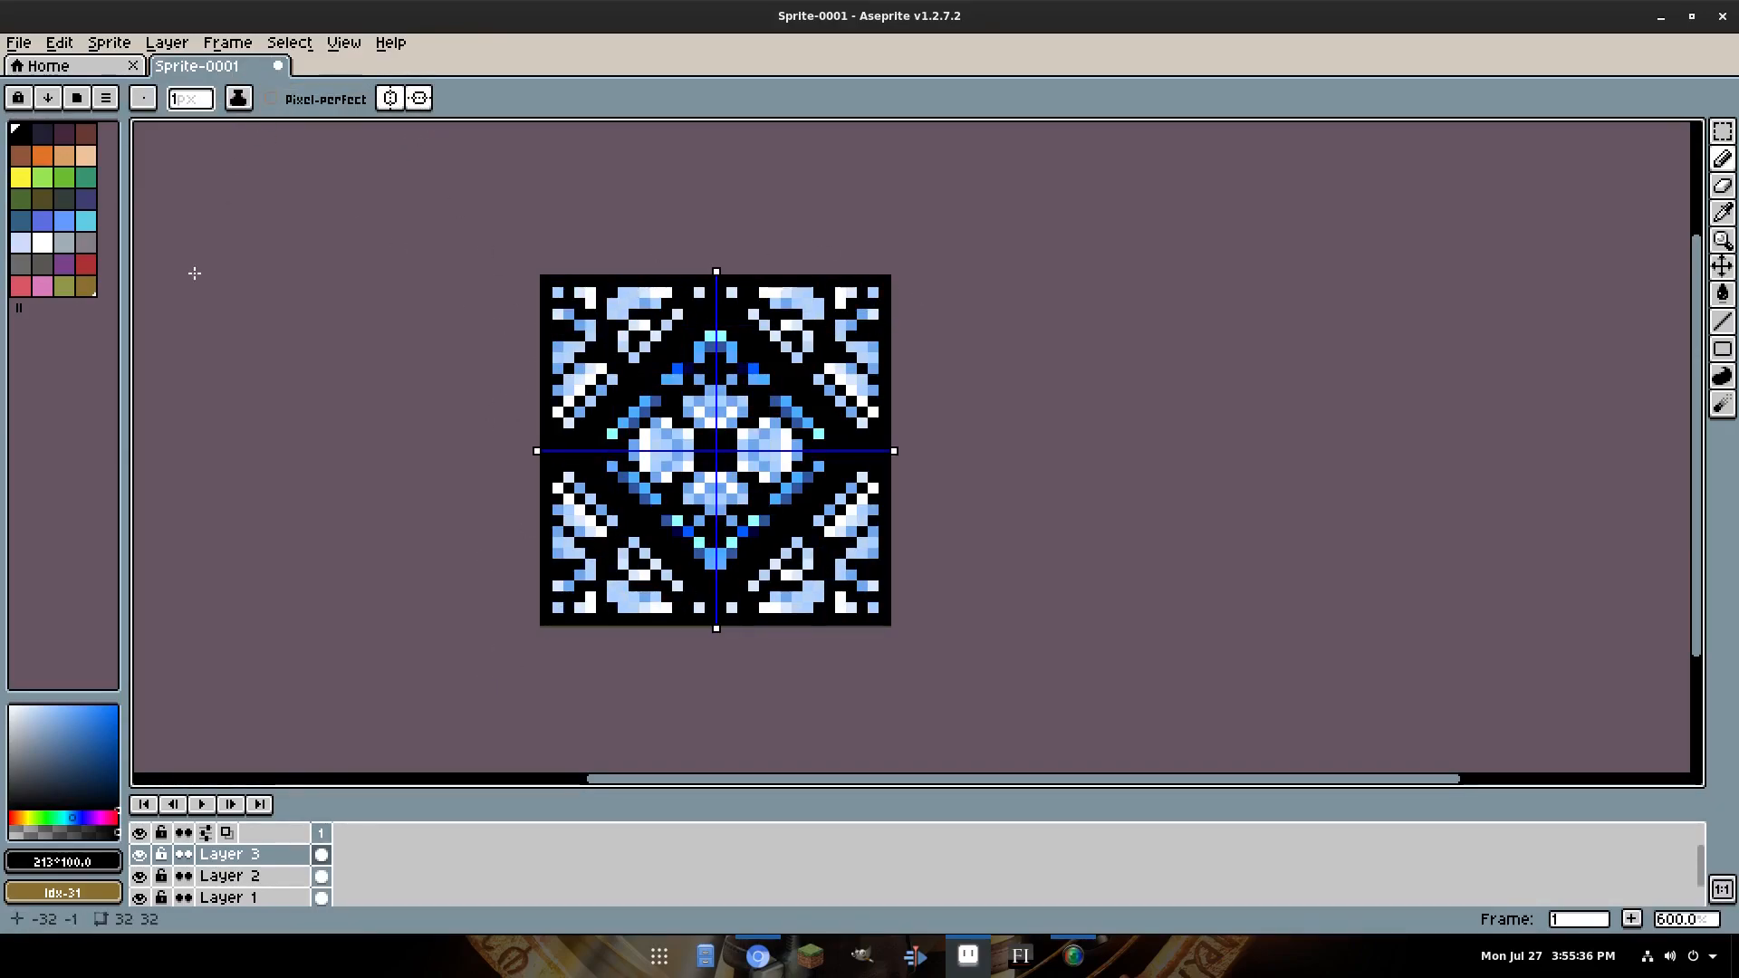
Swap the drawing colour to white and add mirrored white strokes between the black ones on Layer 3.
key("x")
key("ctrl+z")
key("ctrl+z")
key("ctrl+z")
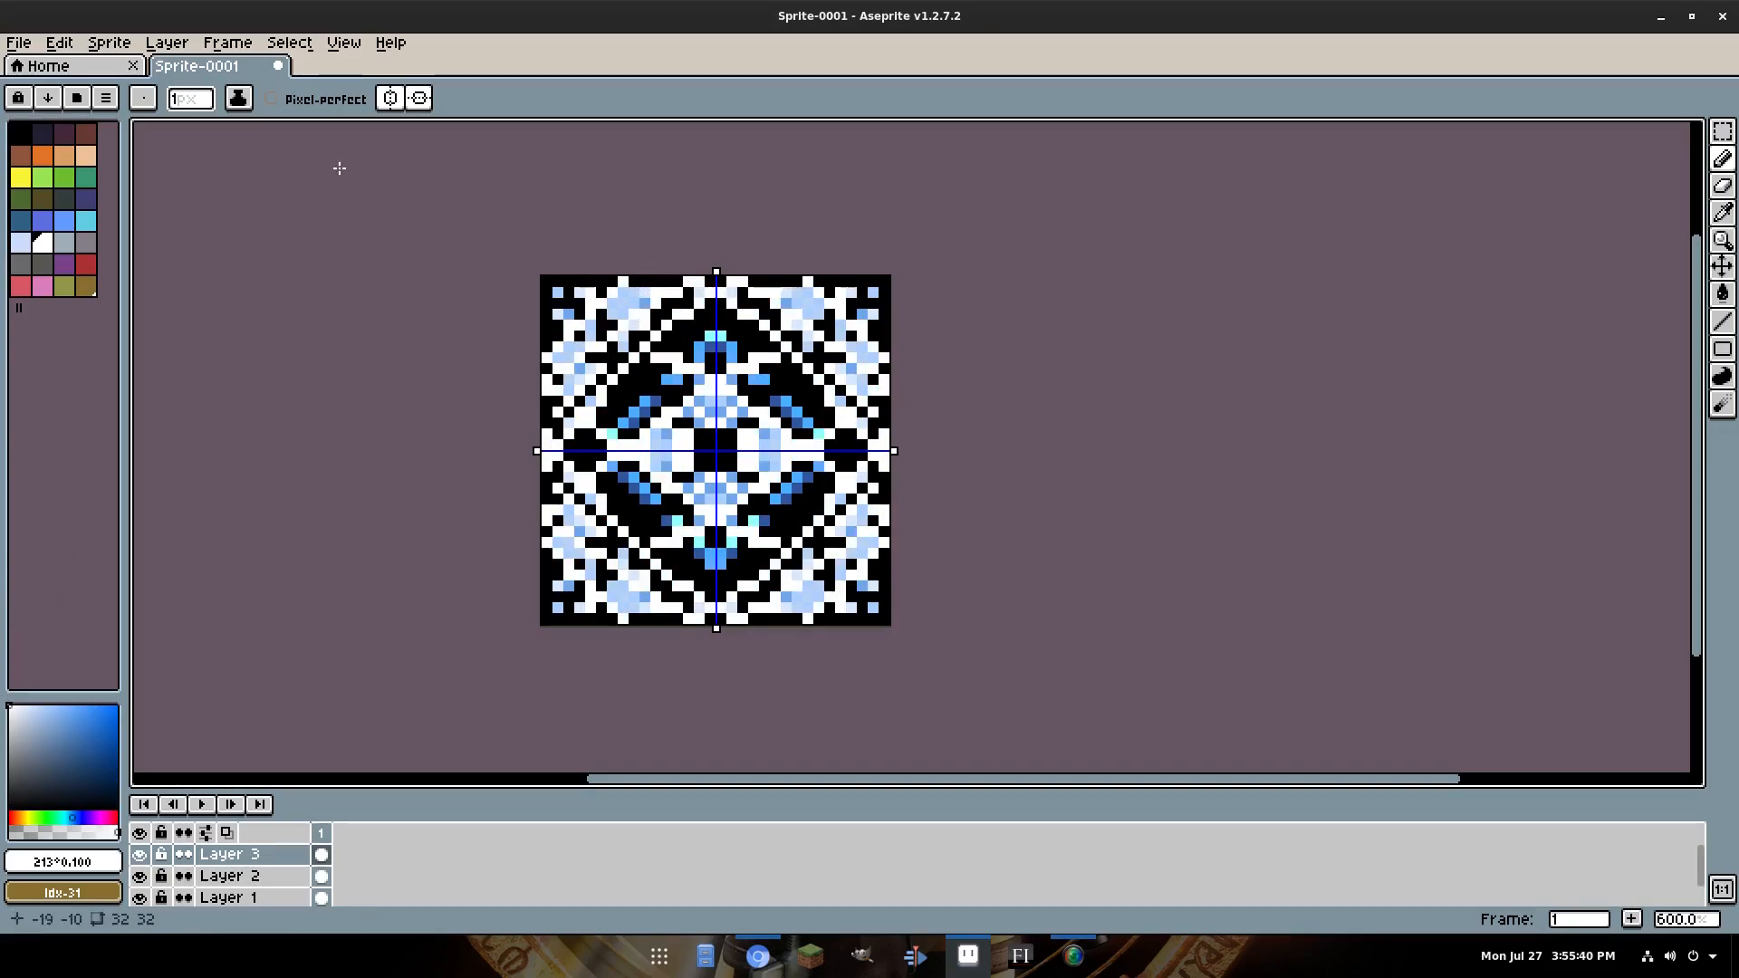
Turn off both symmetry axes and hide Layer 2 and Layer 1 to isolate Layer 3.
left_click(391, 98)
left_click(419, 98)
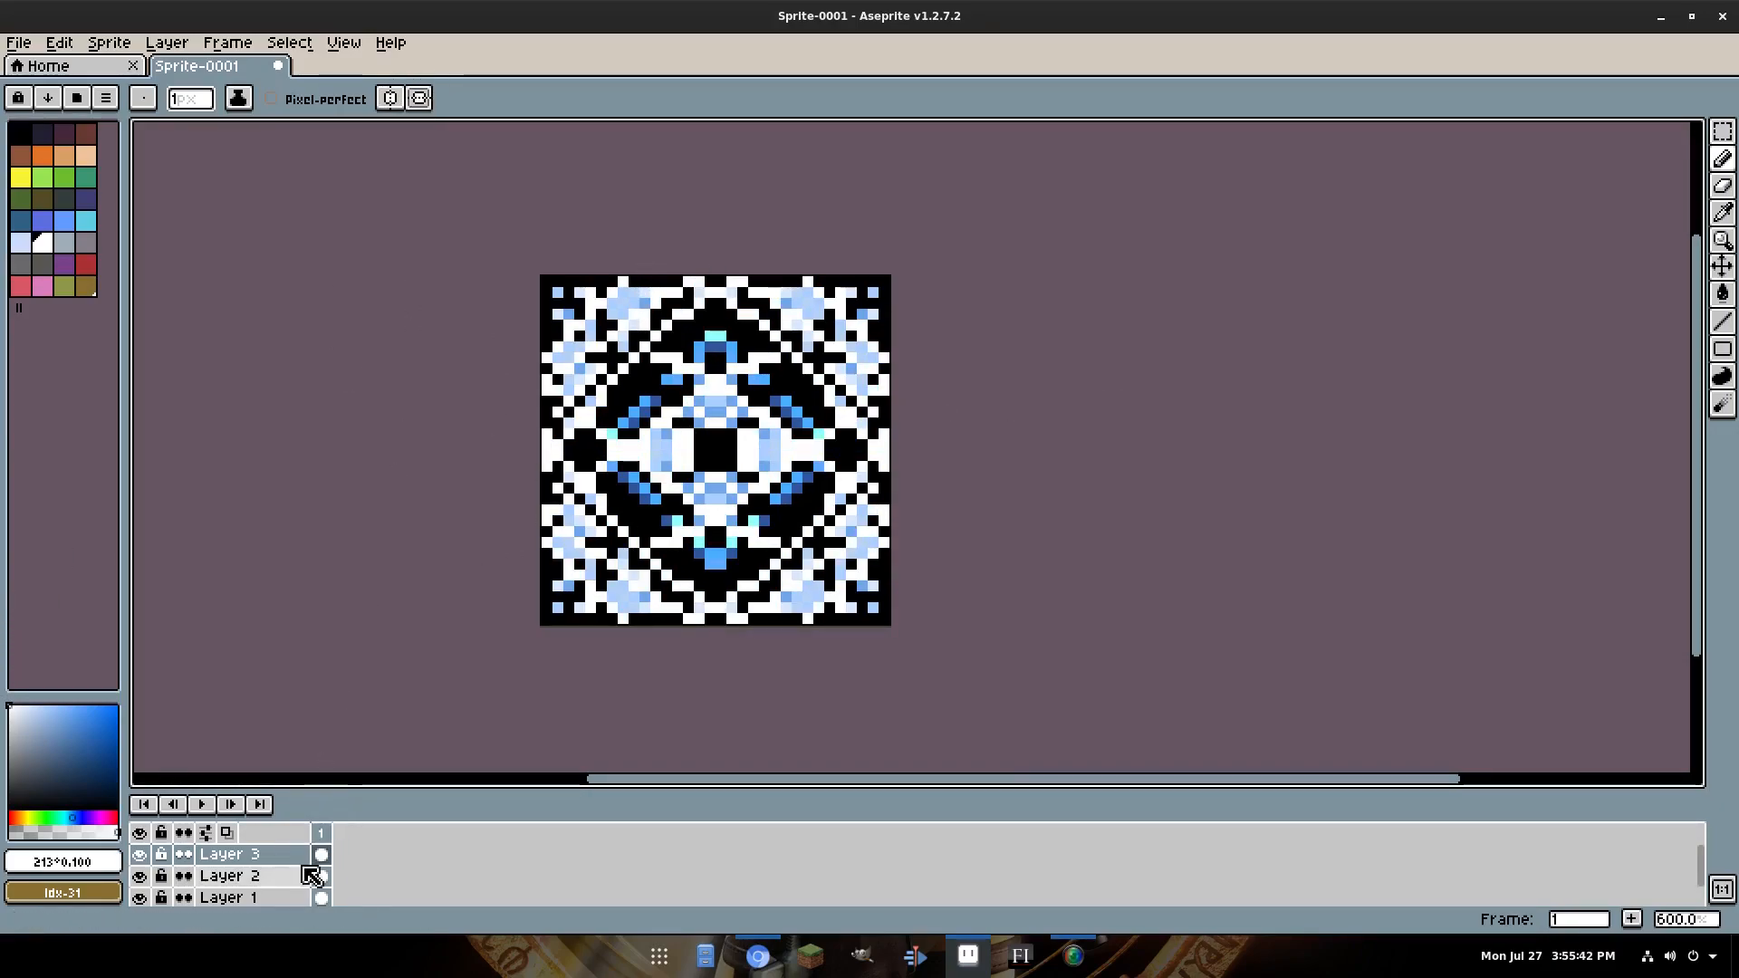
left_click_drag(323, 790, 335, 770)
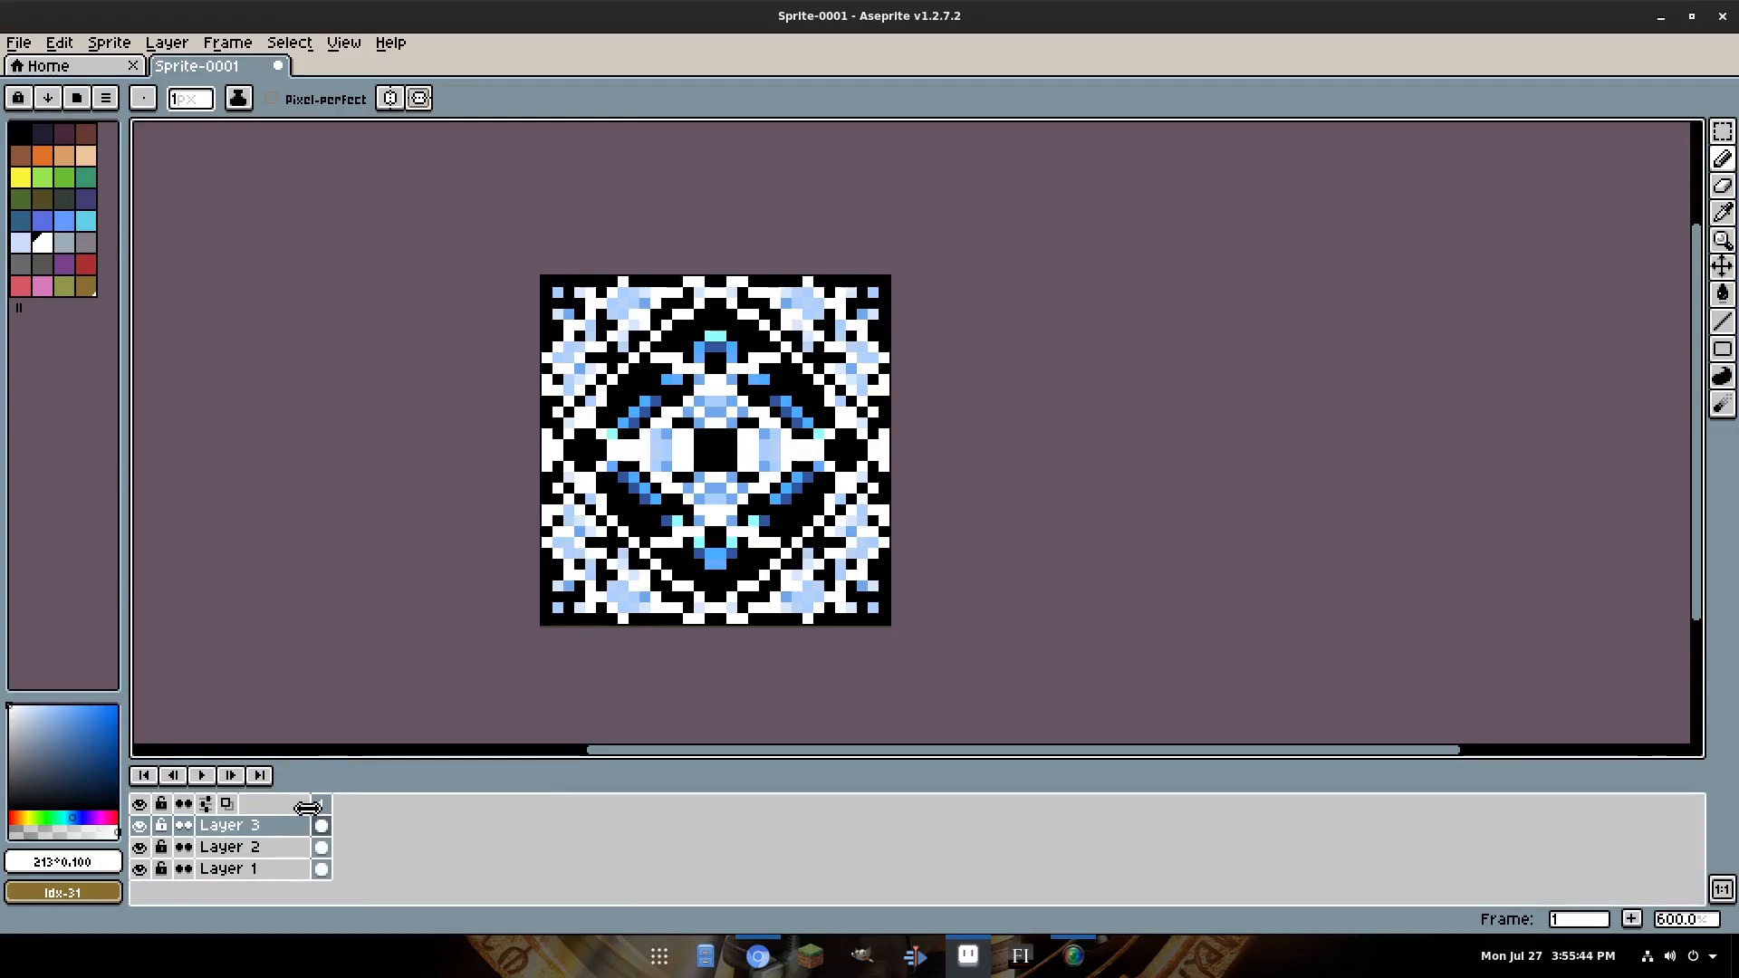
left_click_drag(139, 847, 139, 868)
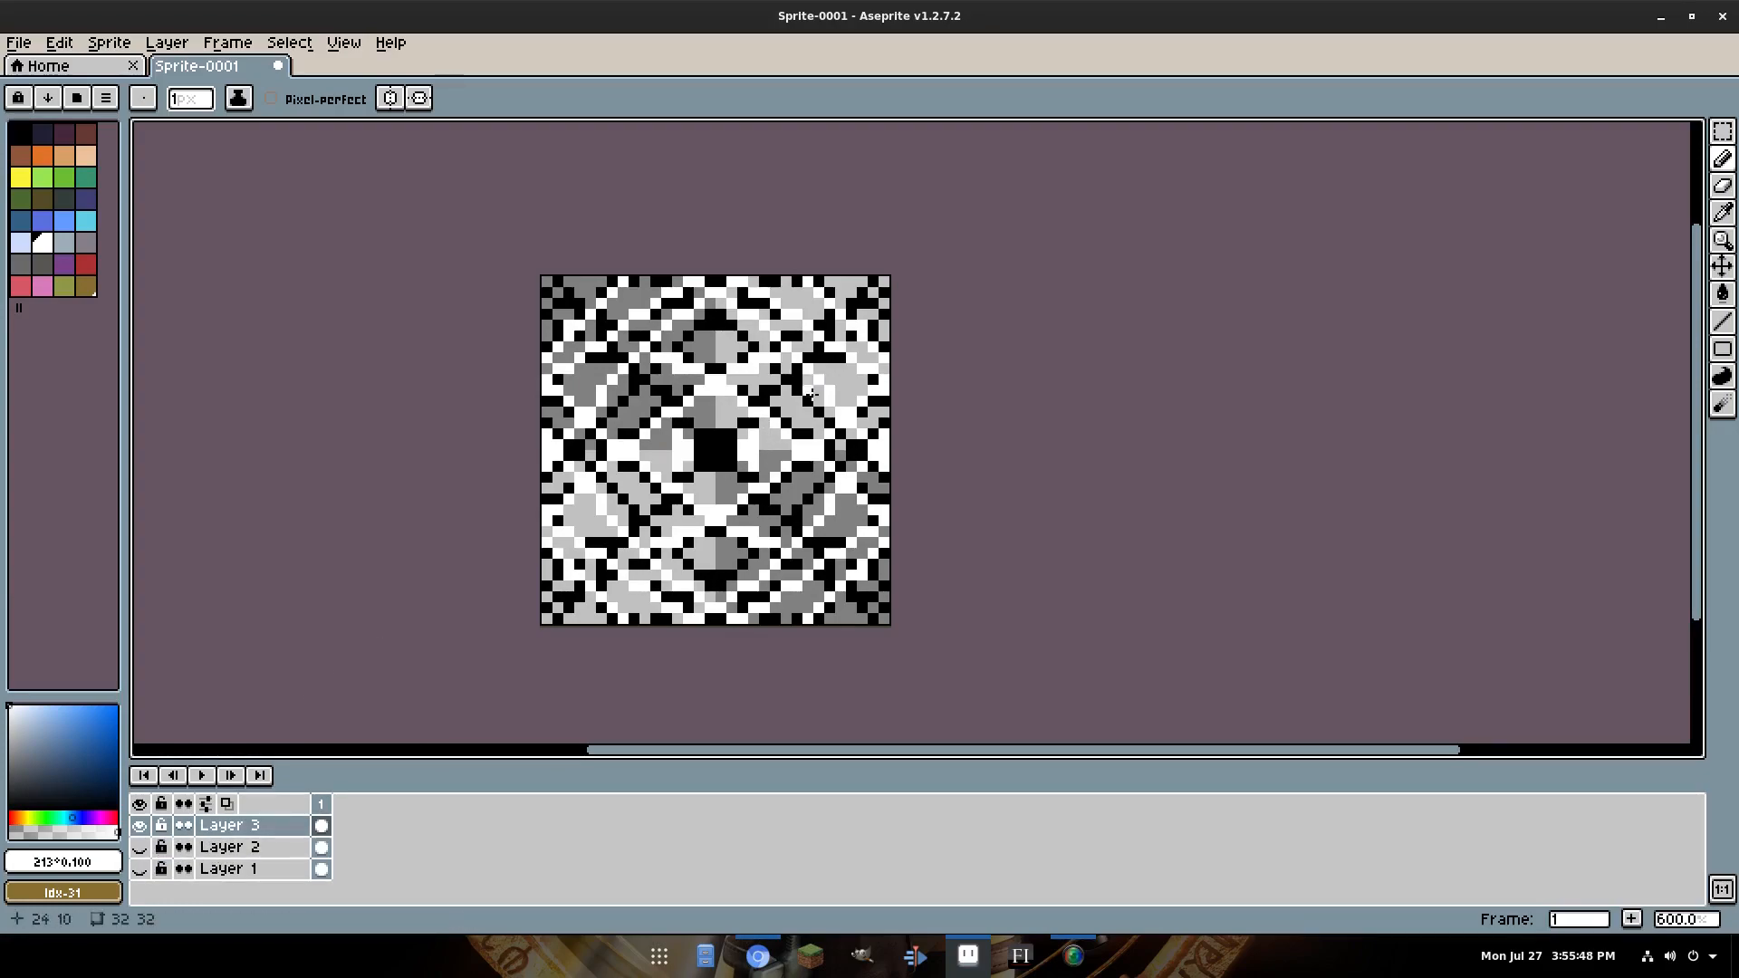
Try the 8 px Blur and Jumble tools on Layer 3's pattern, undoing each effect.
left_click(1722, 403)
mouse_move(825, 330)
left_mouse_down()
mouse_move(699, 449)
mouse_move(727, 350)
mouse_move(629, 320)
mouse_move(542, 385)
mouse_move(500, 342)
mouse_move(739, 495)
mouse_move(695, 536)
mouse_move(879, 488)
mouse_move(956, 516)
mouse_move(870, 636)
mouse_move(781, 336)
mouse_move(711, 637)
mouse_move(966, 583)
left_mouse_up()
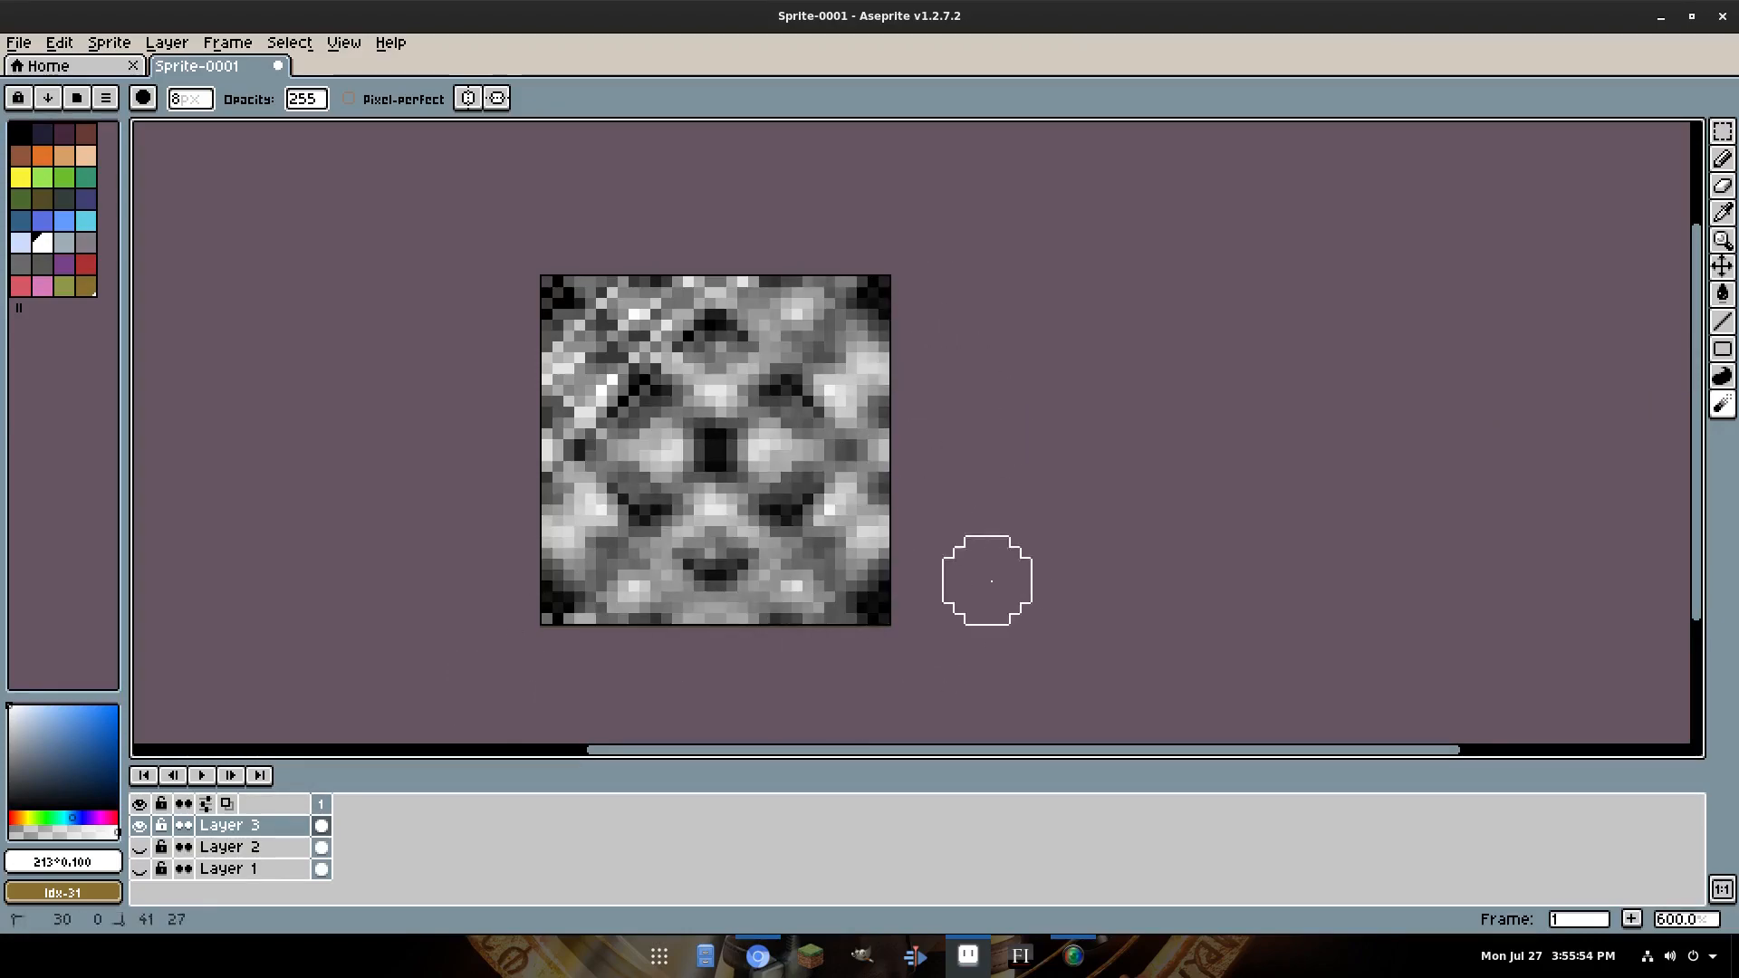
key("v")
key("ctrl+z")
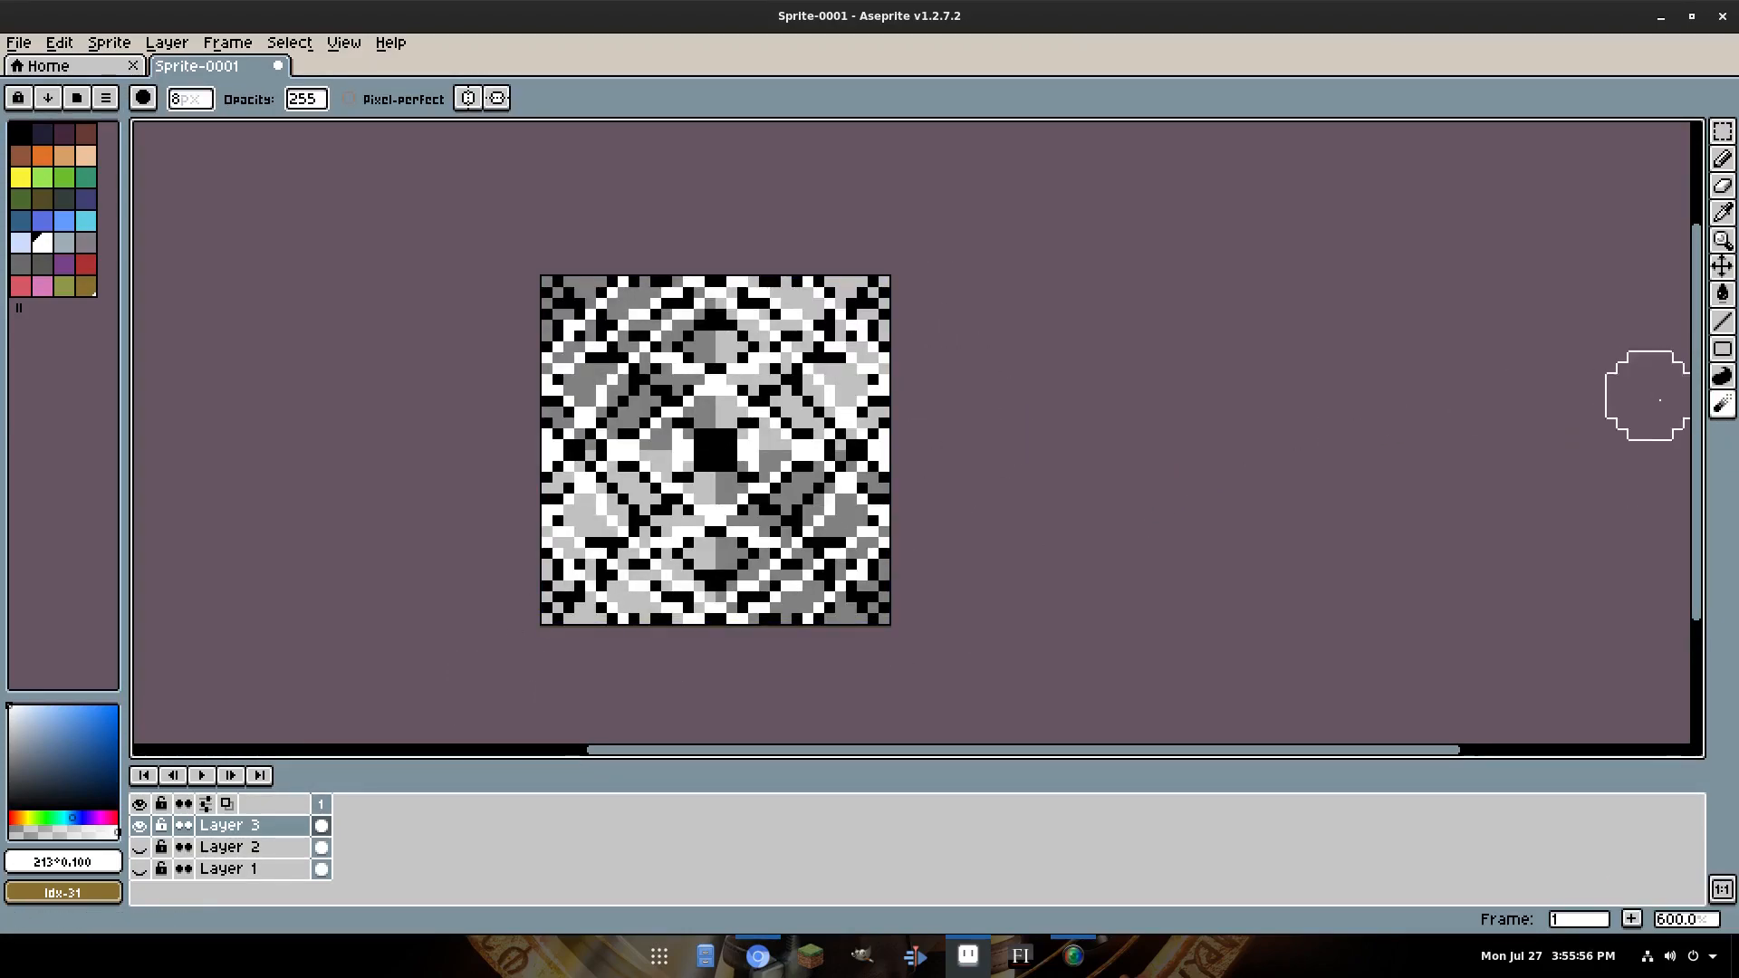
left_click(1697, 405)
mouse_move(649, 289)
left_mouse_down()
mouse_move(585, 591)
mouse_move(684, 636)
mouse_move(922, 517)
left_mouse_up()
key("ctrl+z")
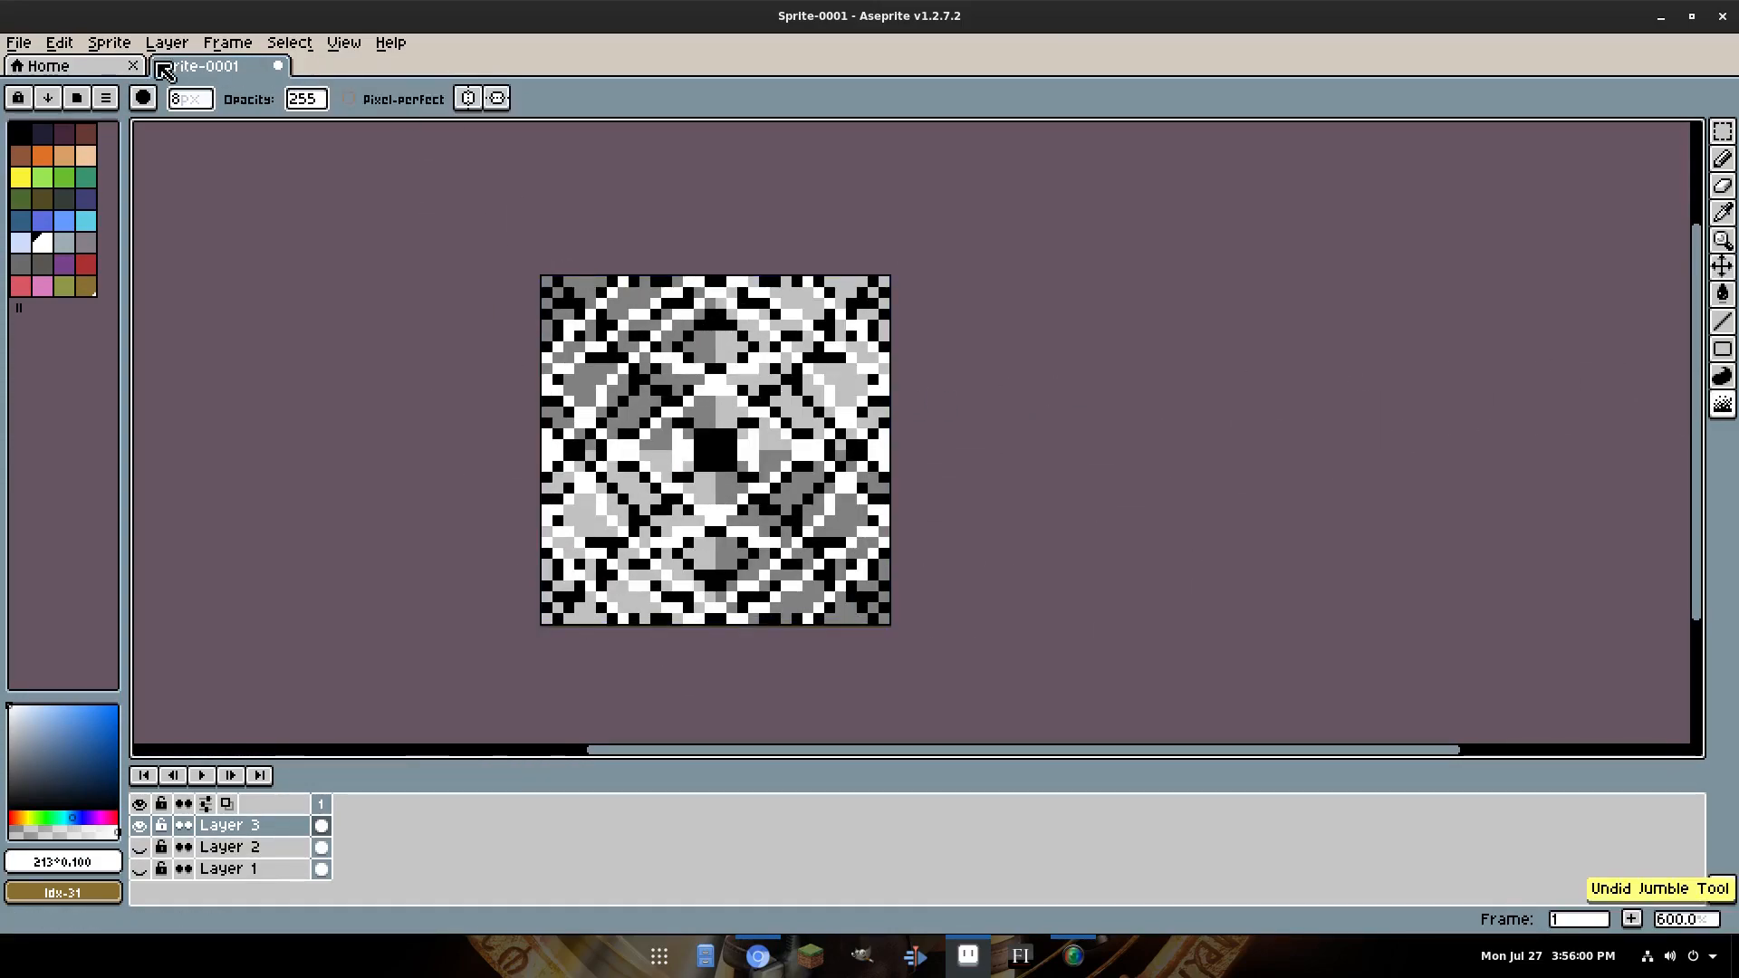
Compare the blur-7x7 and blur-9x9 convolution matrices on Layer 3 and apply blur-9x9.
left_click(58, 43)
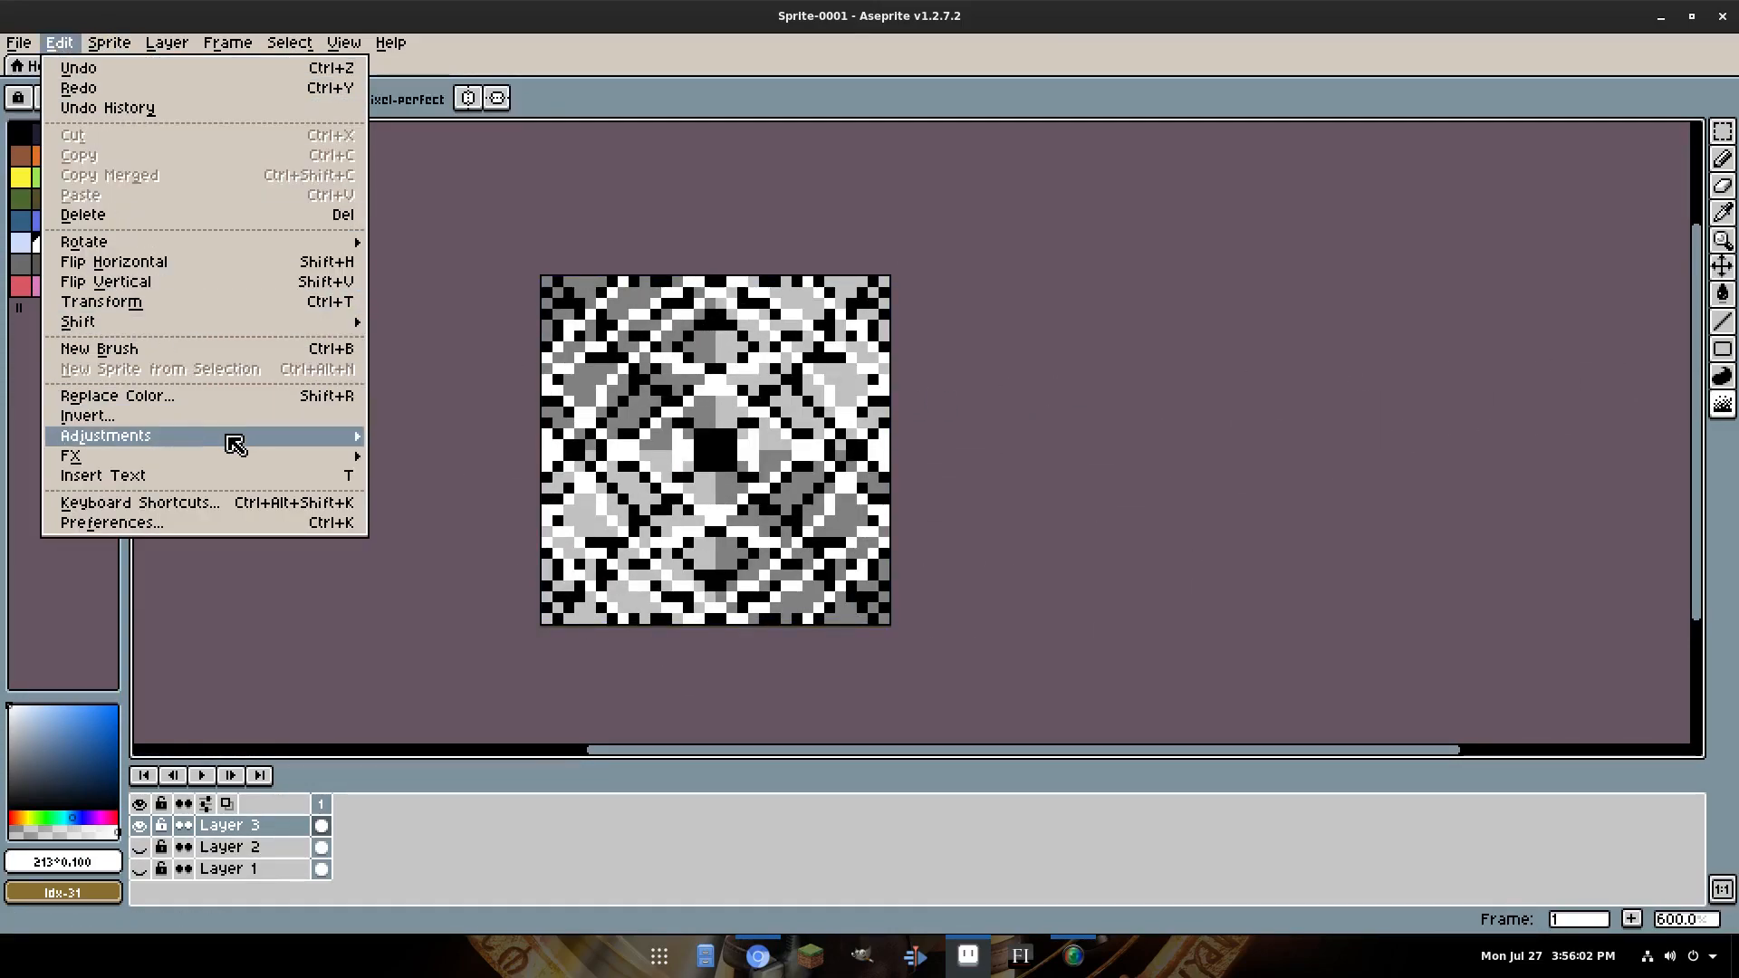
mouse_move(247, 461)
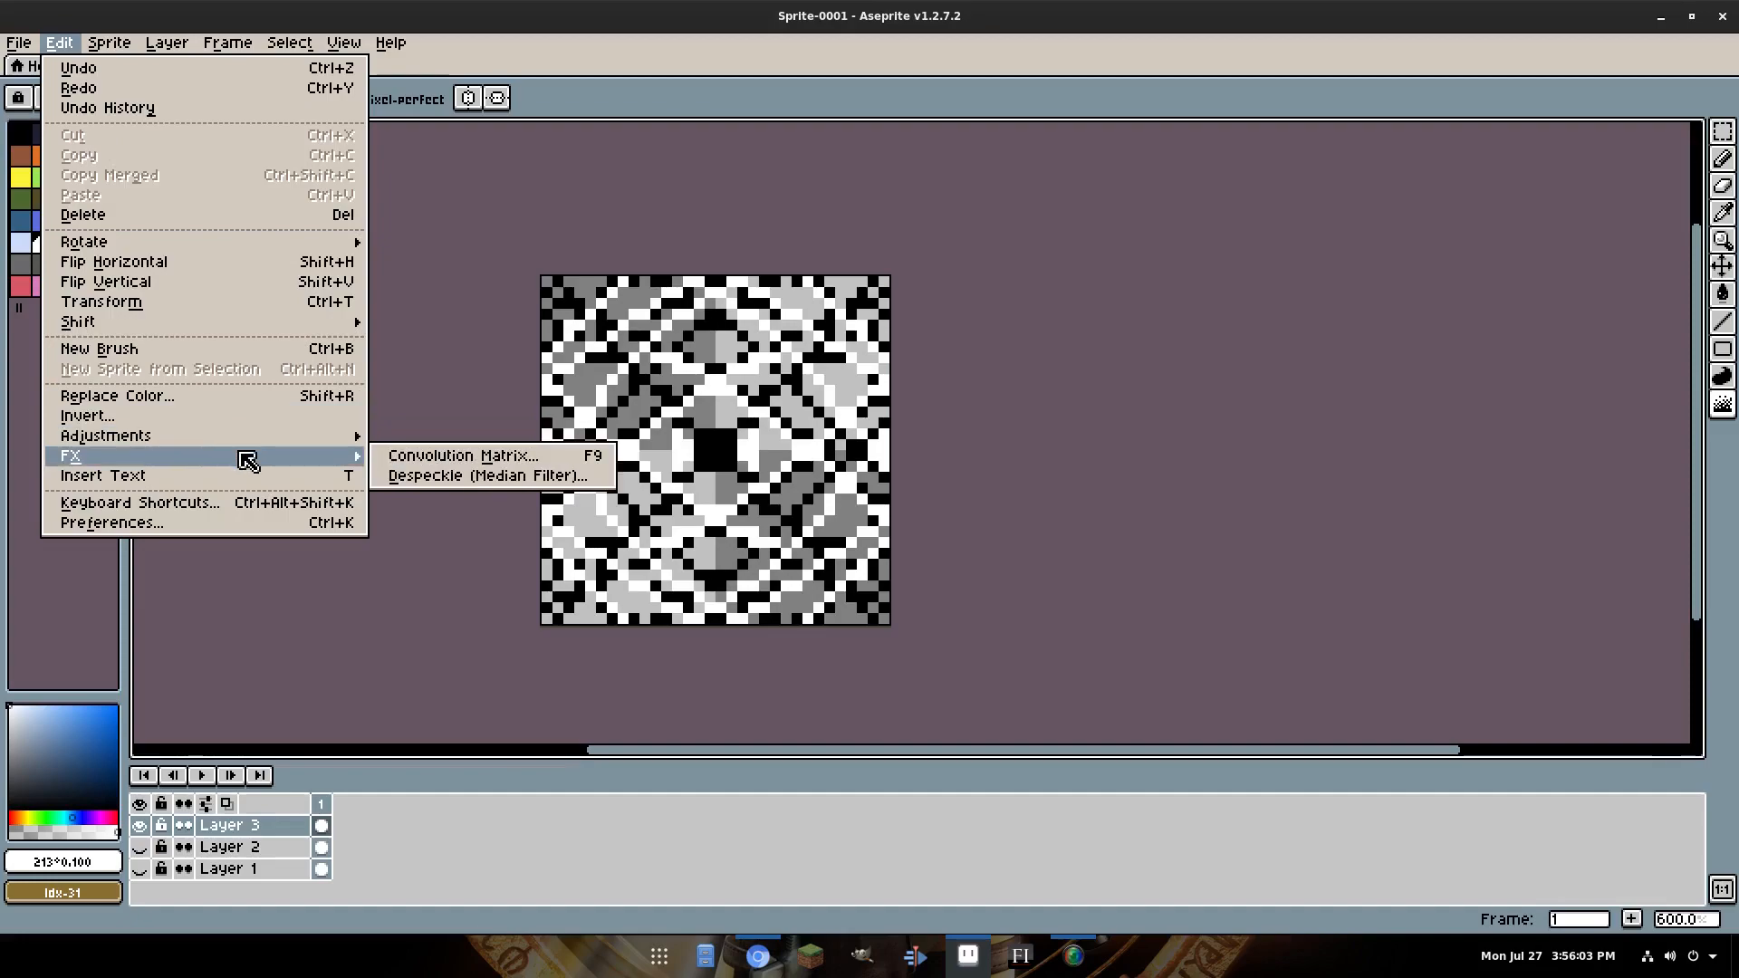
left_click(494, 463)
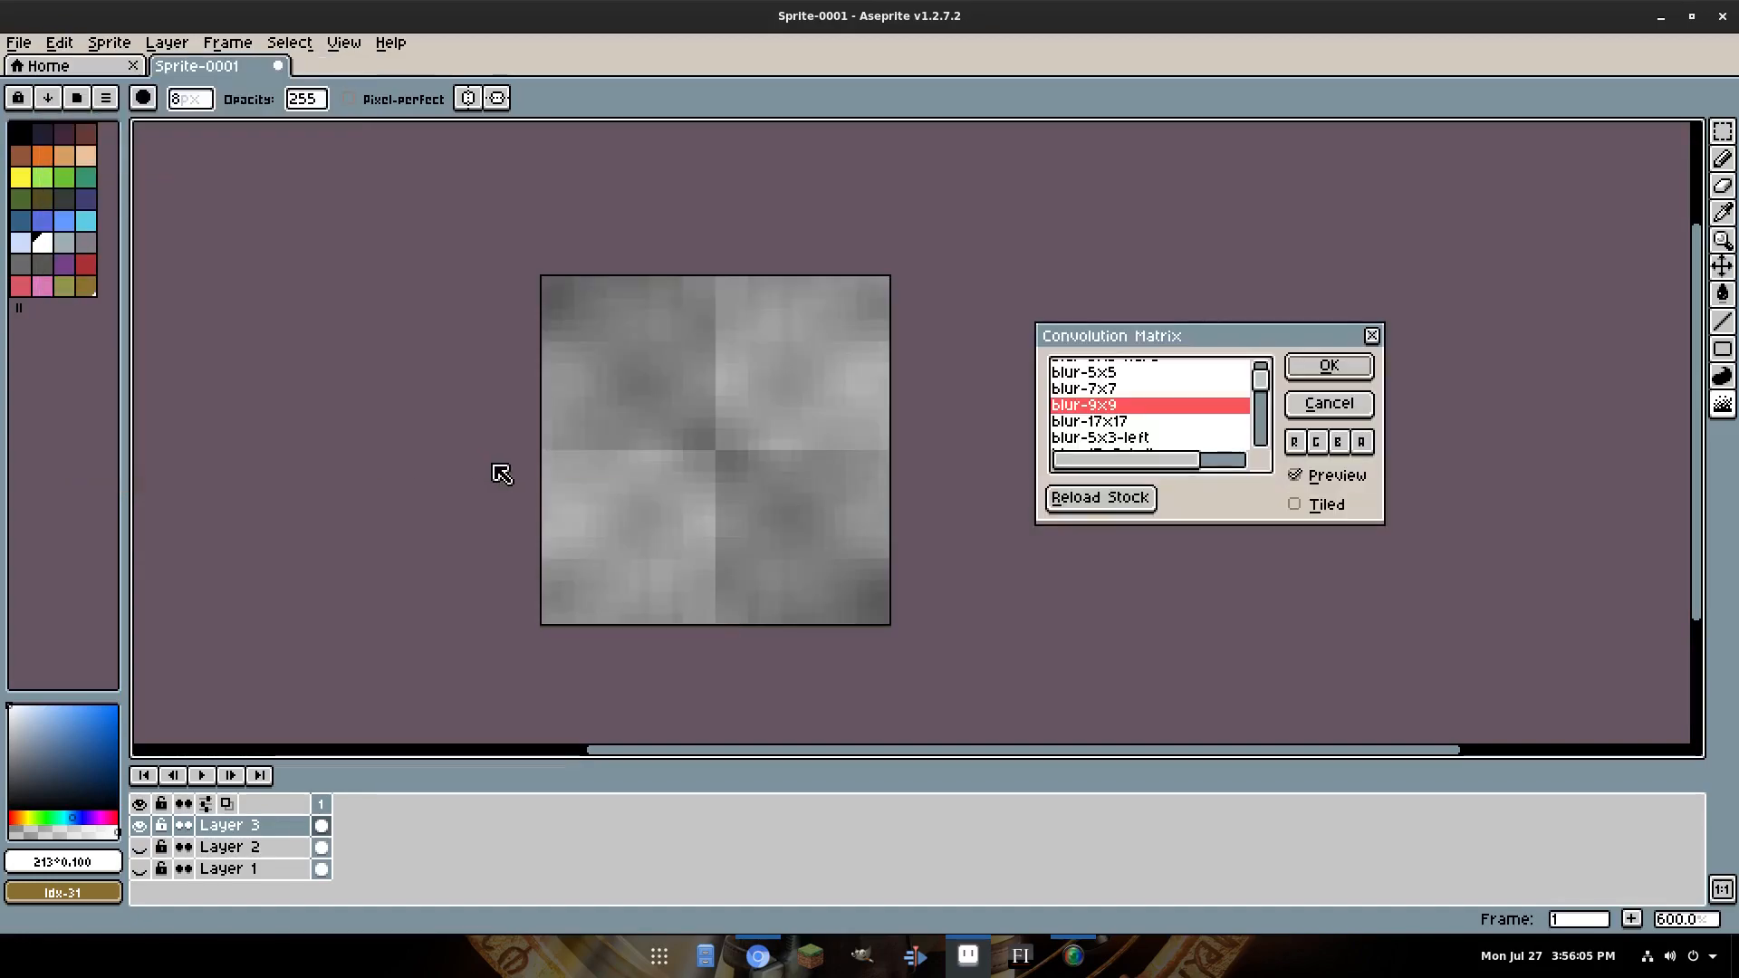
left_click(1132, 389)
left_click_drag(1264, 377, 1266, 370)
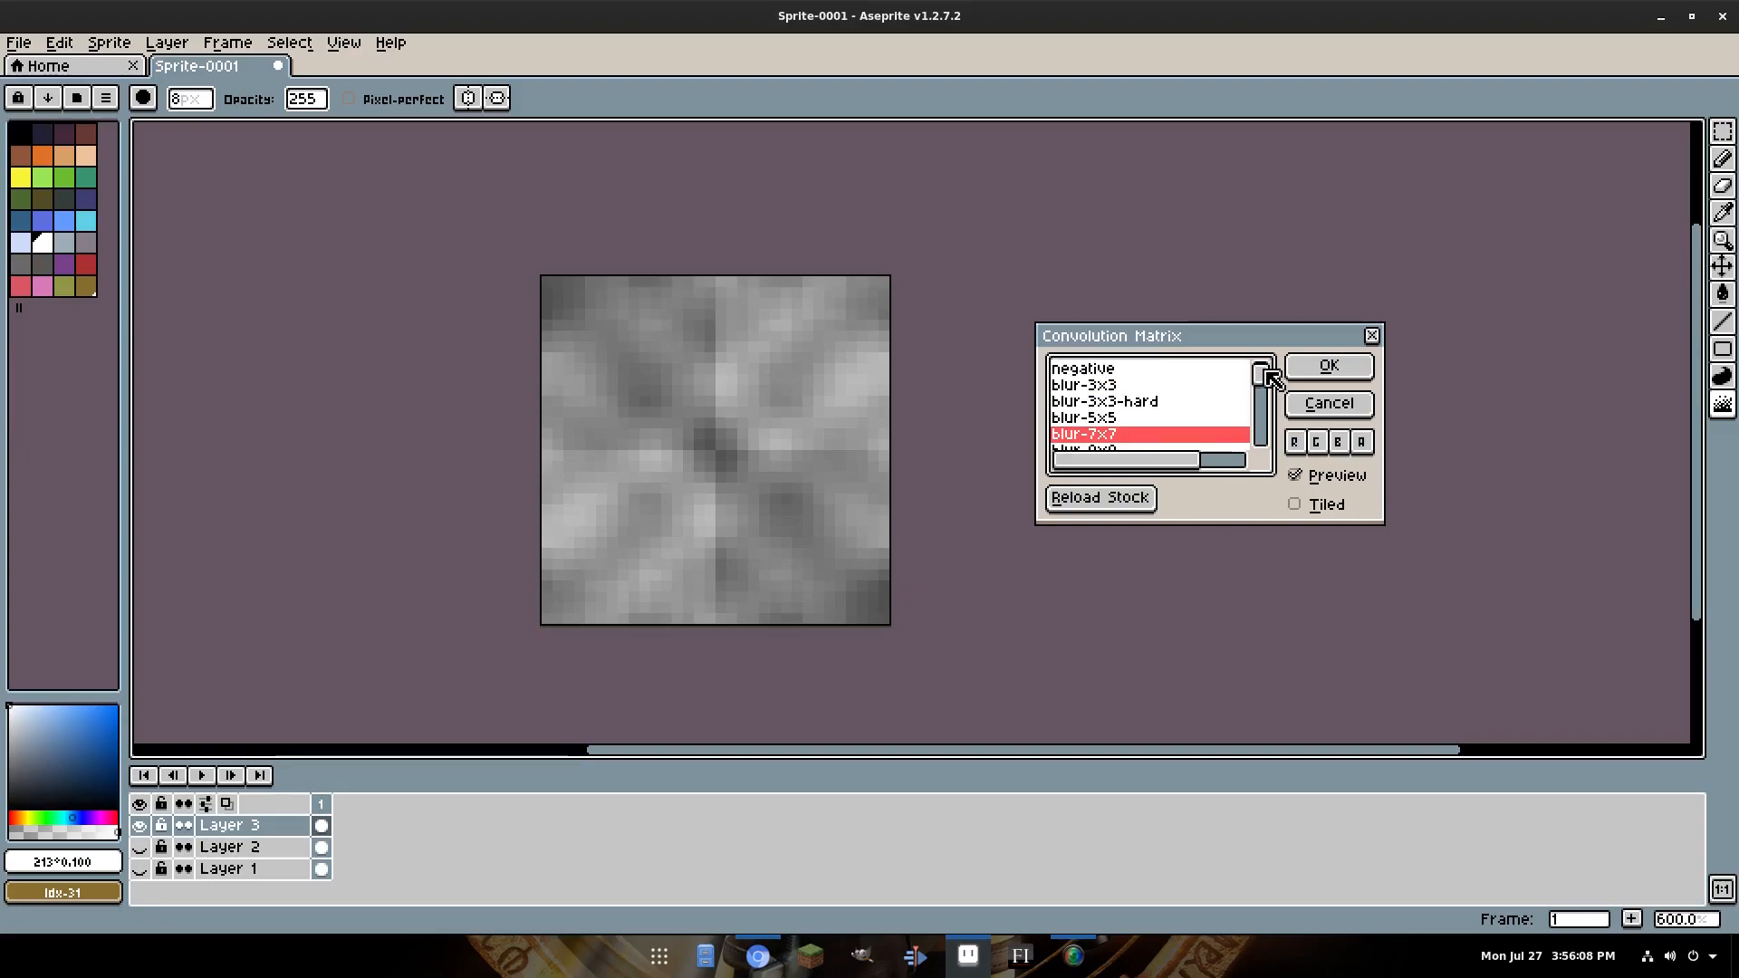
left_click(1128, 449)
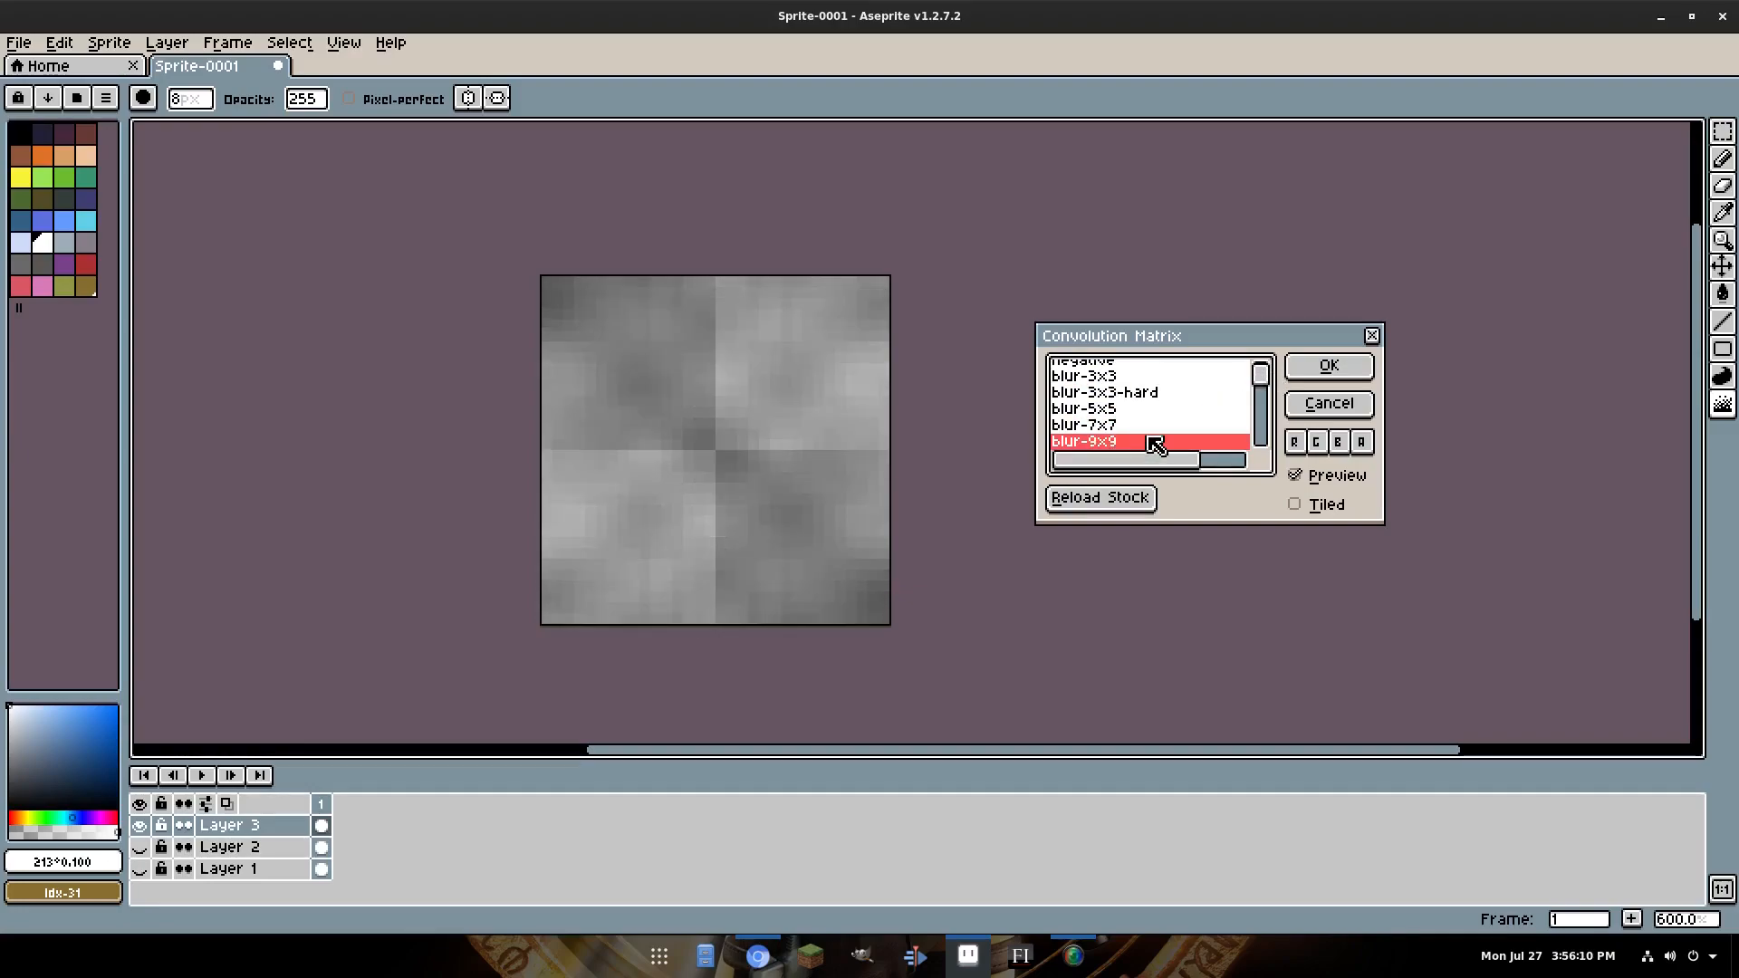
left_click_drag(1263, 373, 1264, 376)
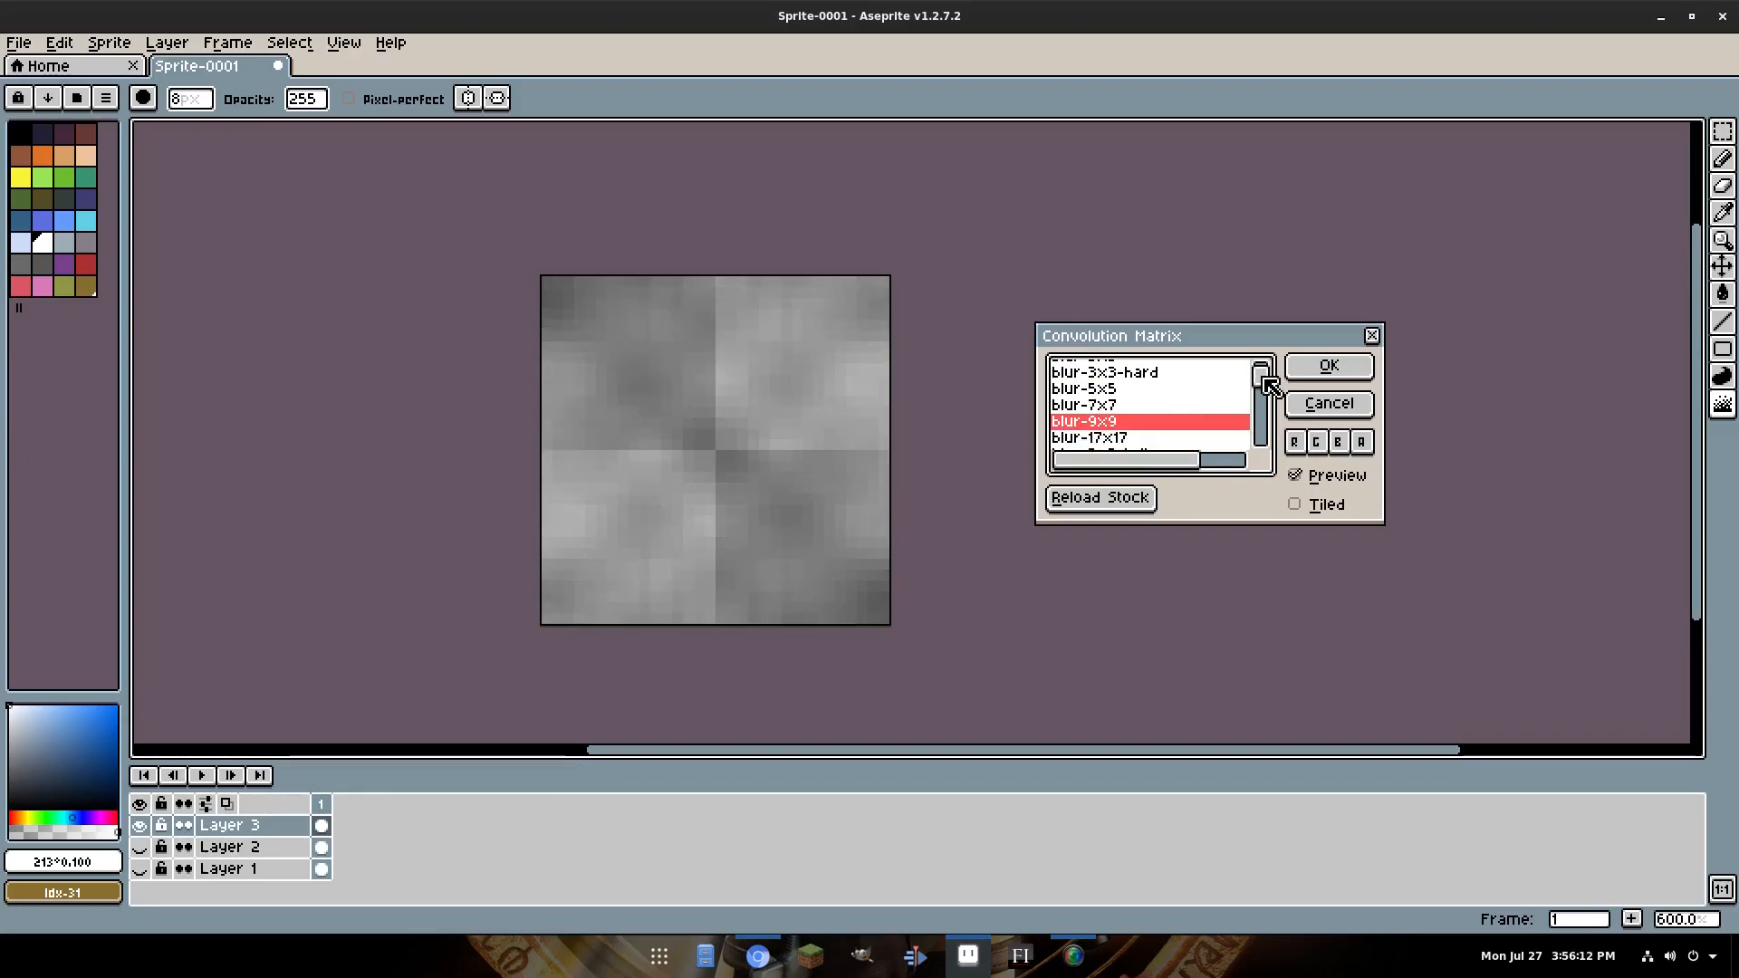
key("Down")
left_click(1149, 430)
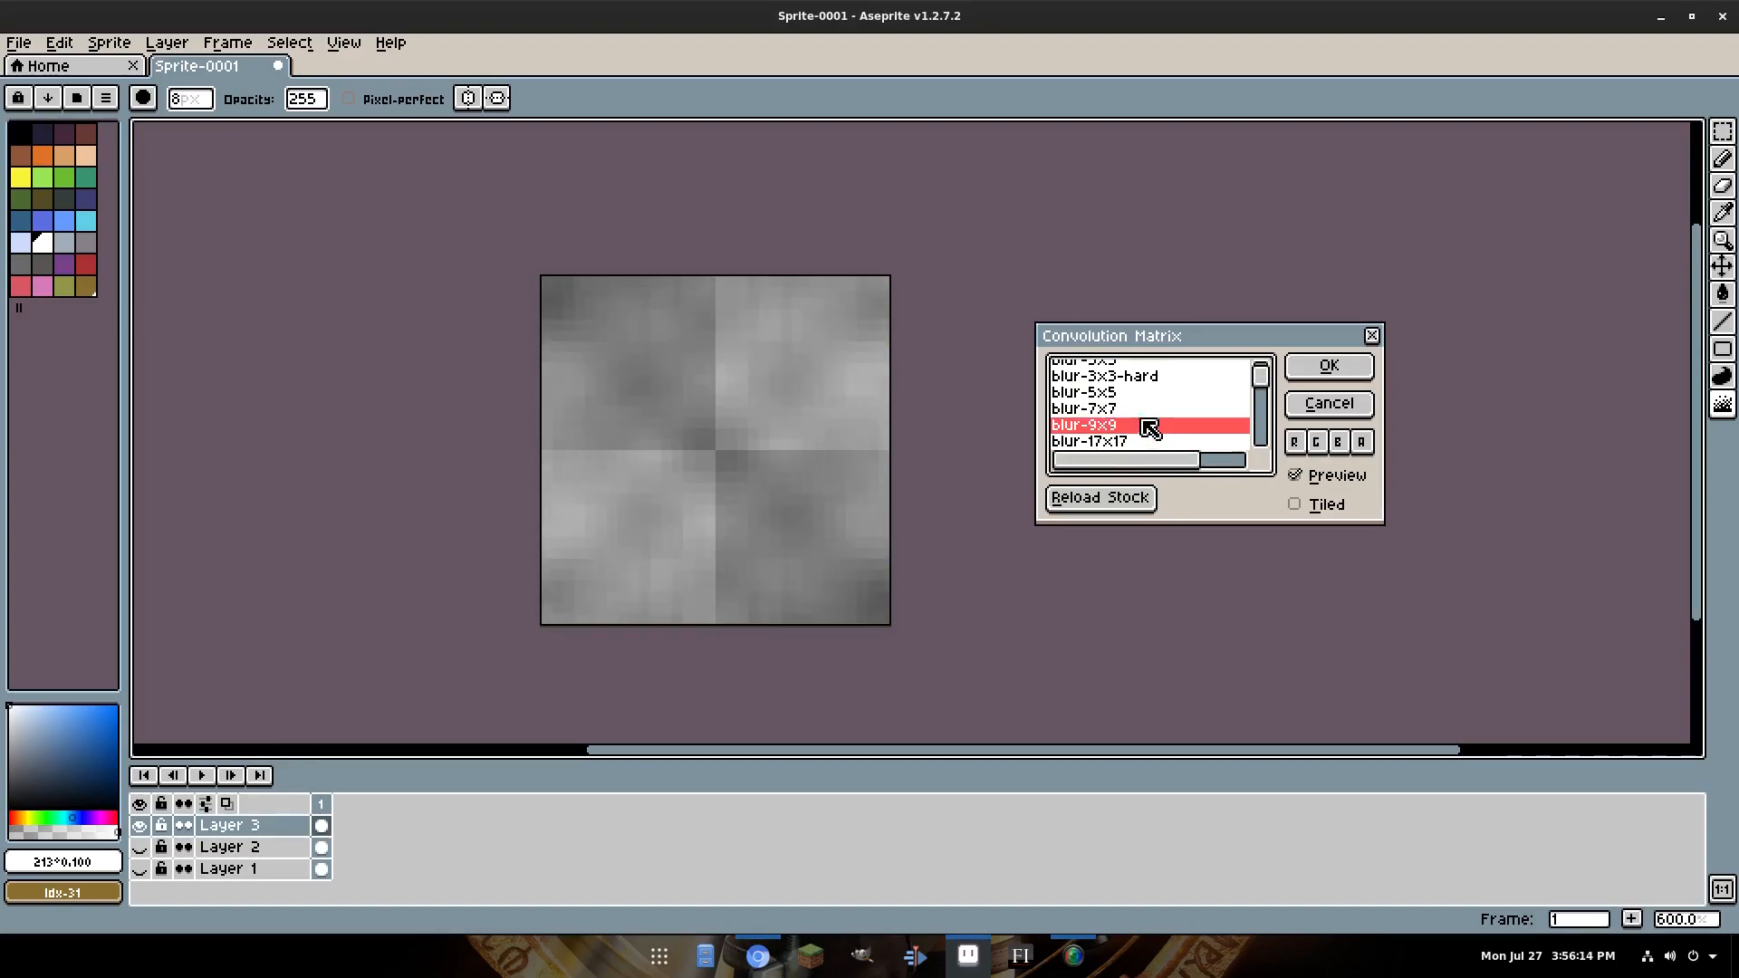
left_click(1328, 404)
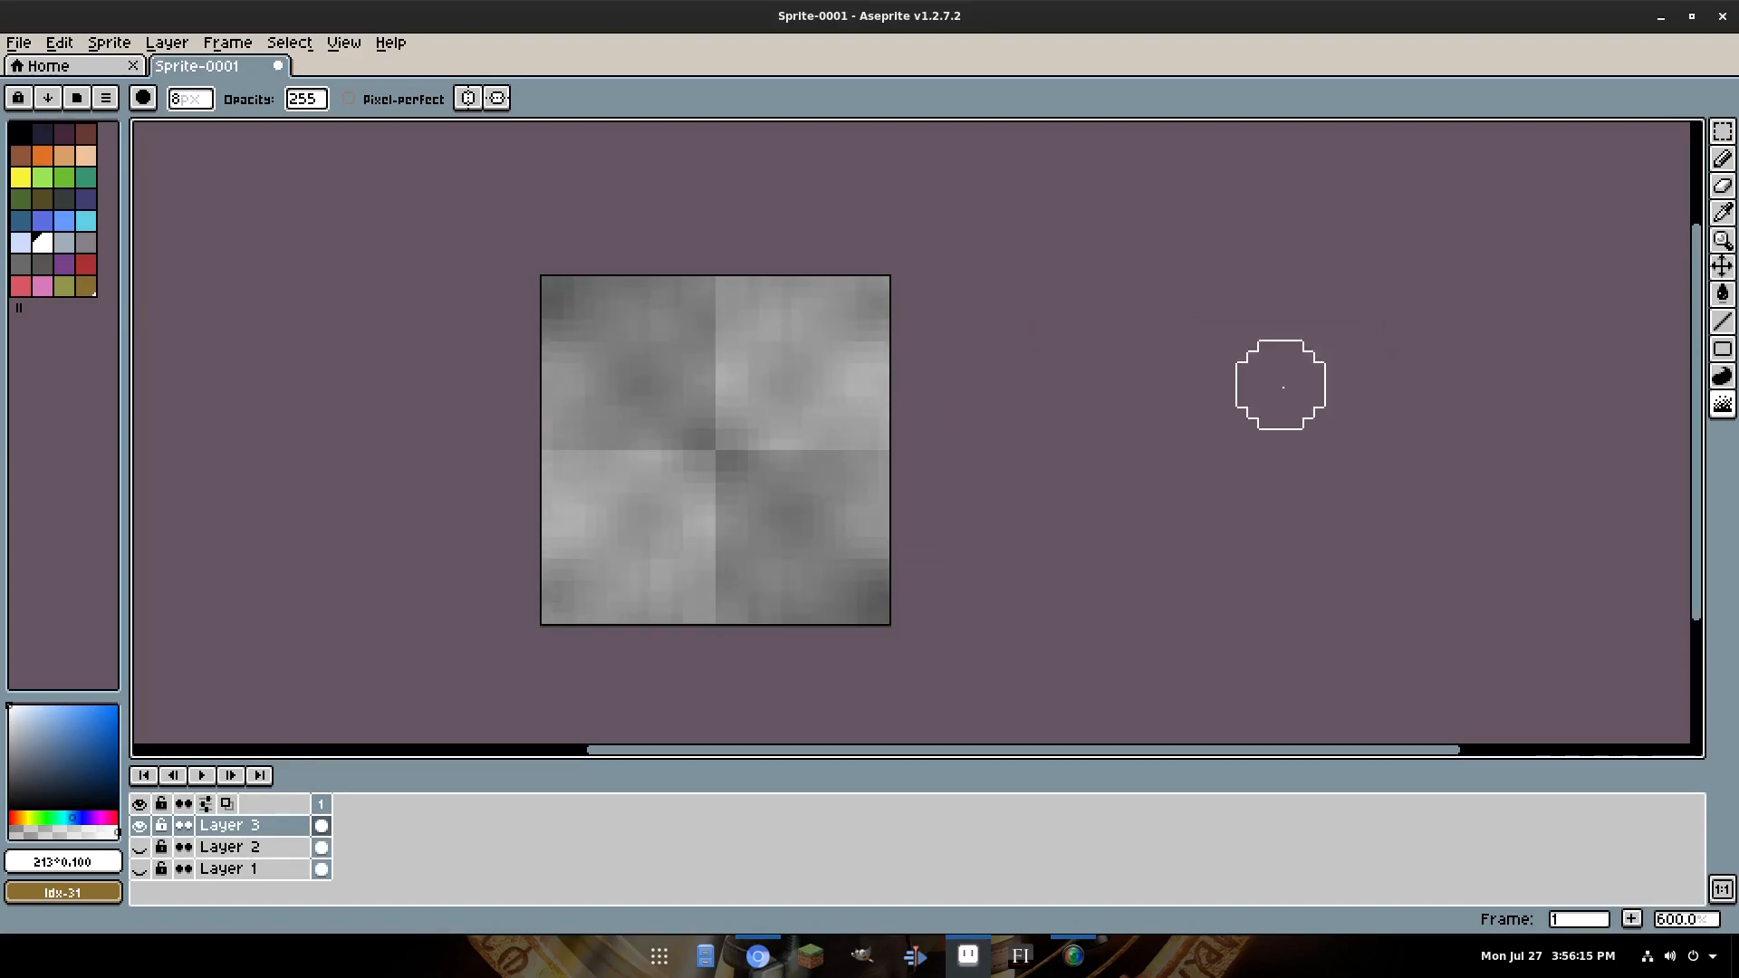
Show Layer 2 and Layer 1 again and set Layer 3's blend mode to Overlay.
left_click(140, 847)
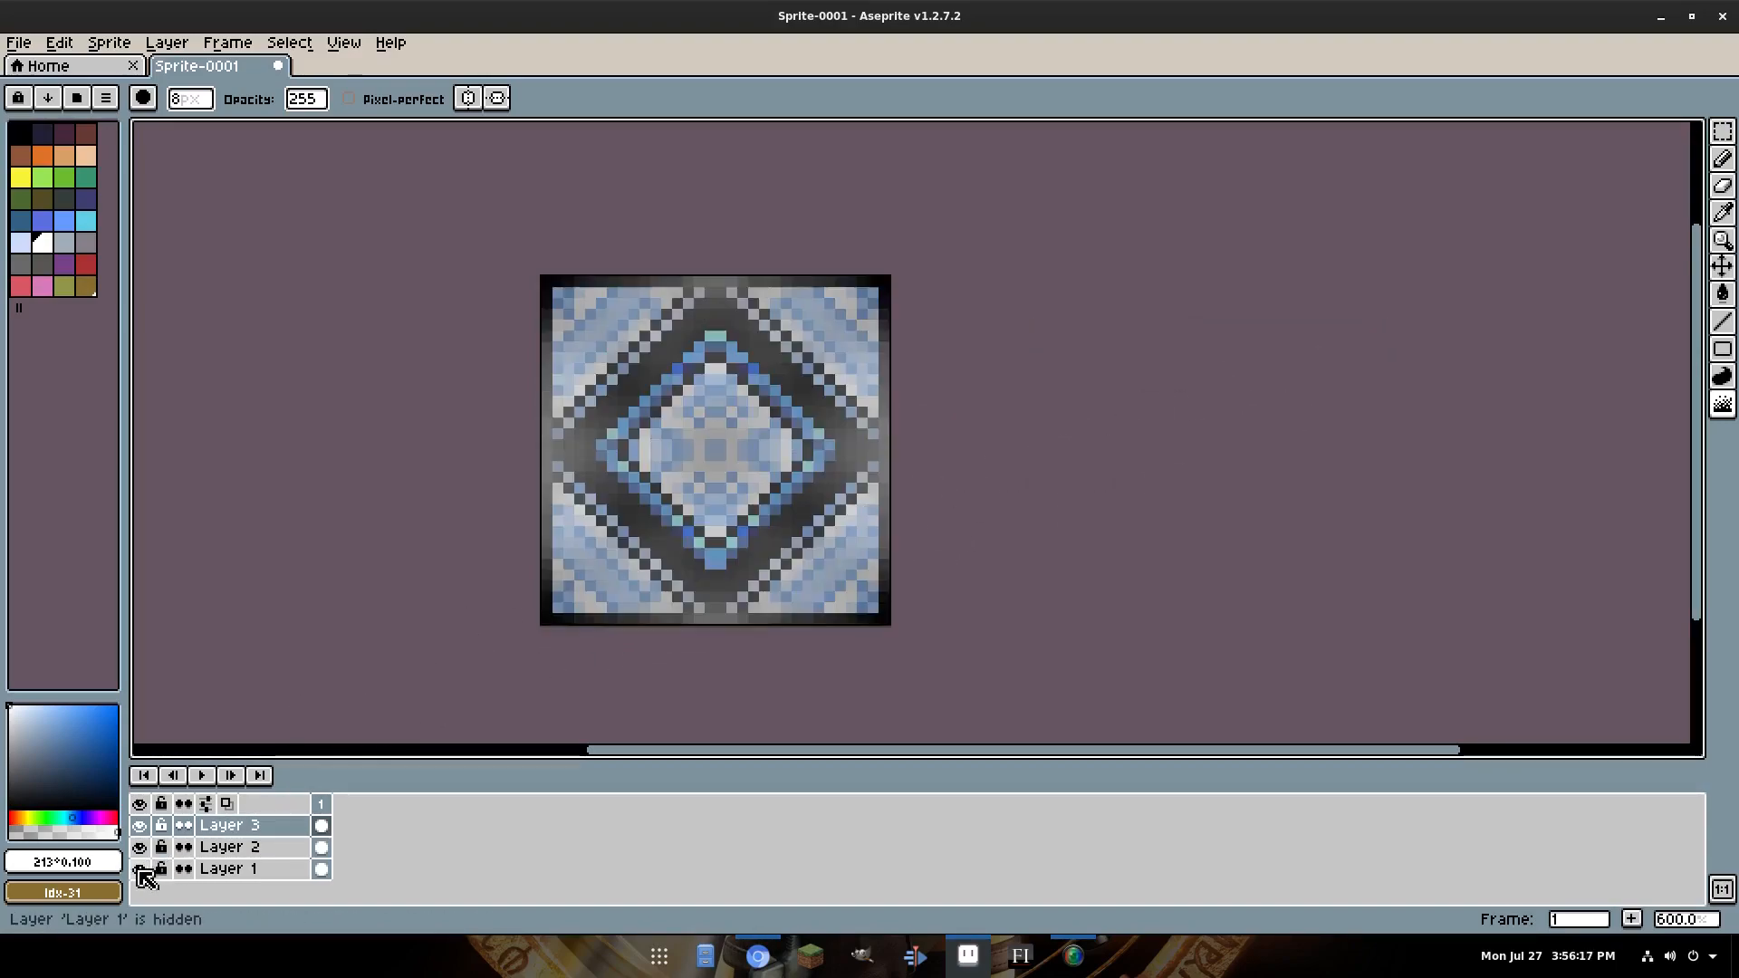
right_click(247, 825)
left_click(342, 745)
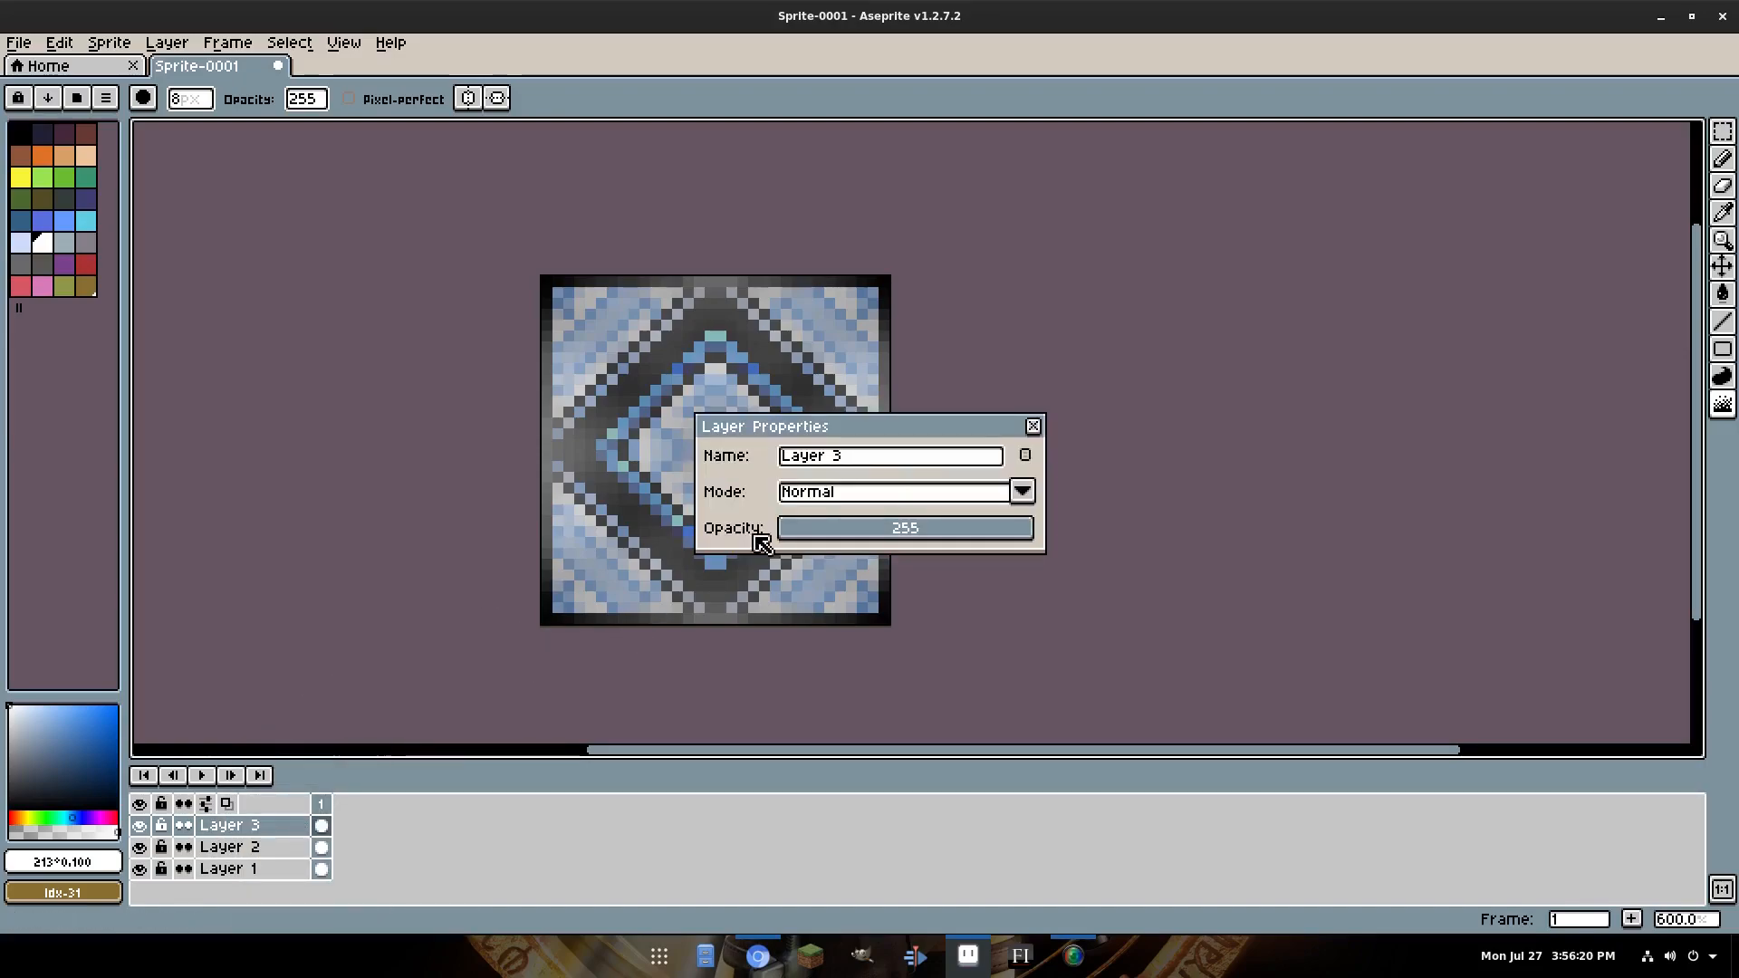
left_click(885, 492)
left_click(881, 675)
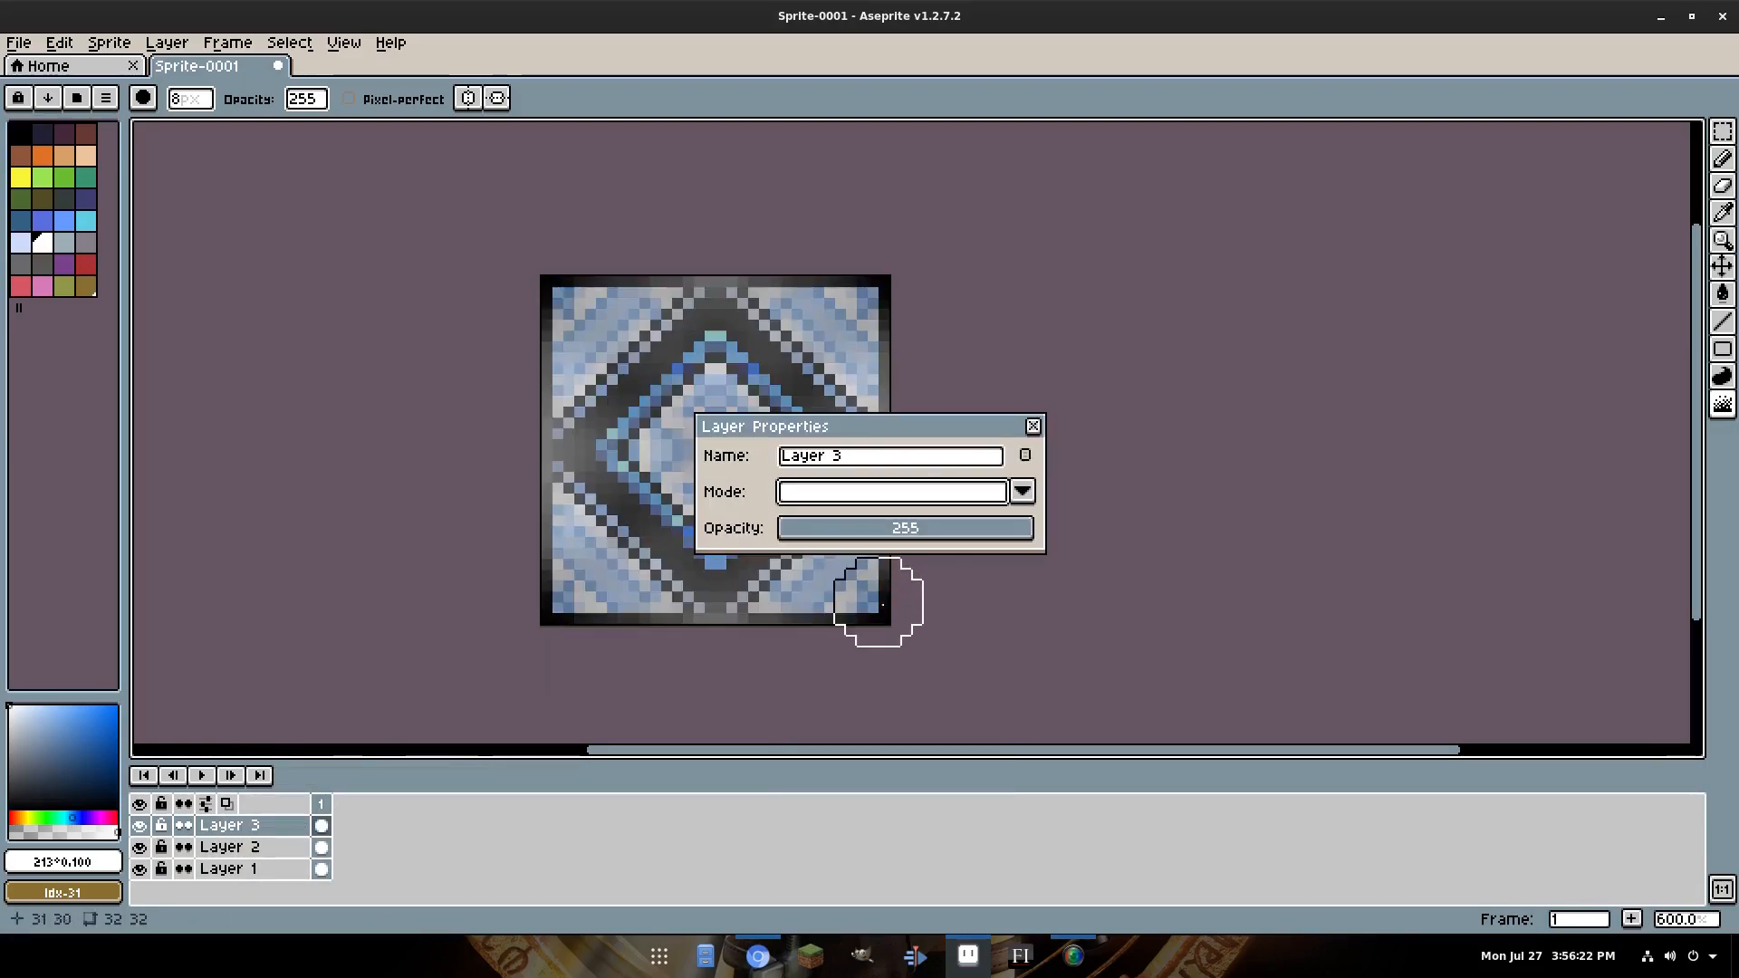
left_click(893, 492)
left_click(862, 660)
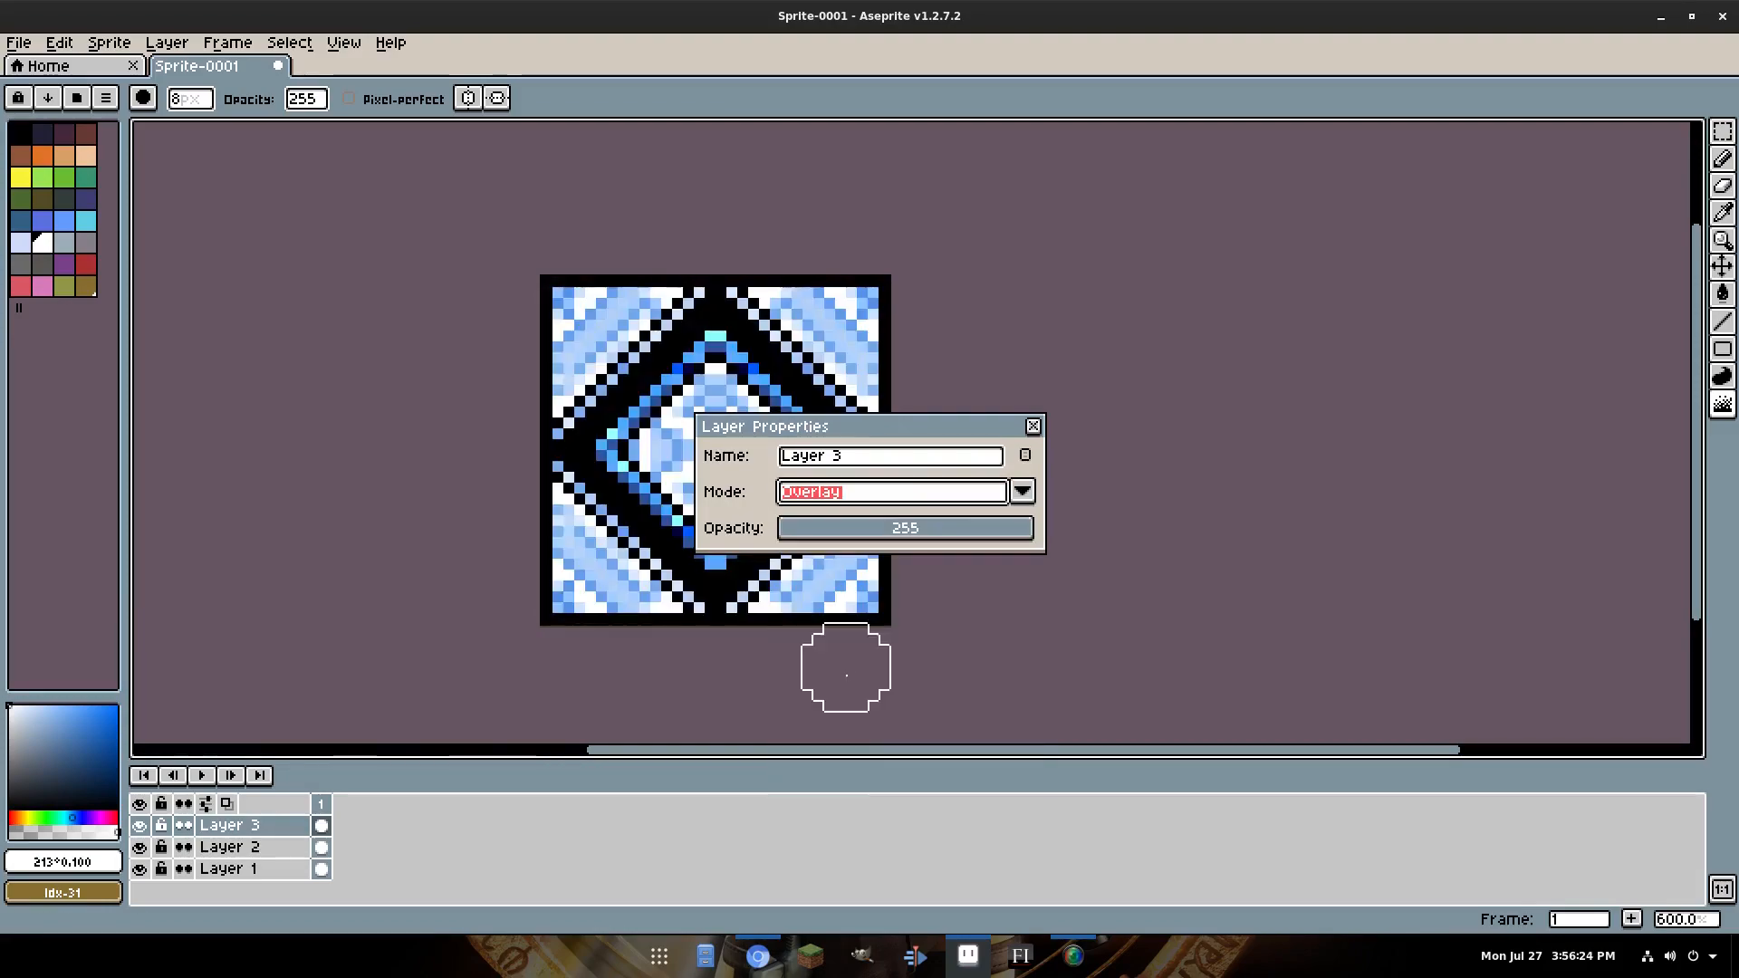
left_click(1033, 426)
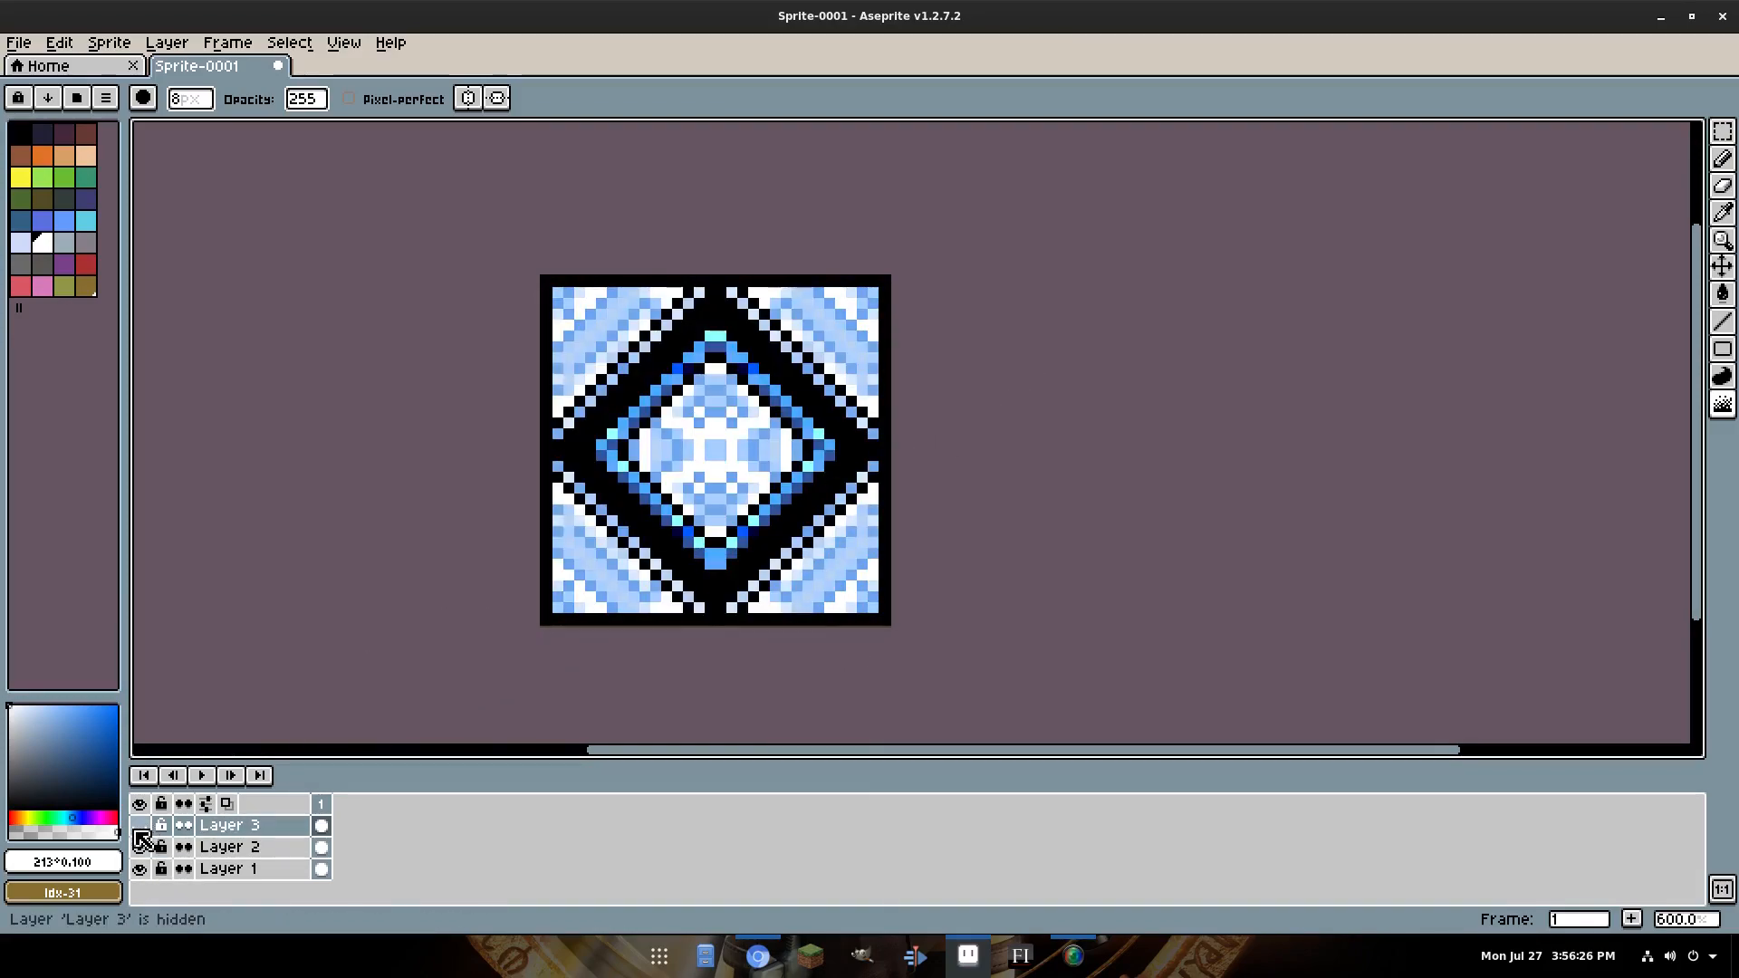
Duplicate the blurred Layer 3 twice to strengthen the overlay, and widen the layer name column.
right_click(220, 827)
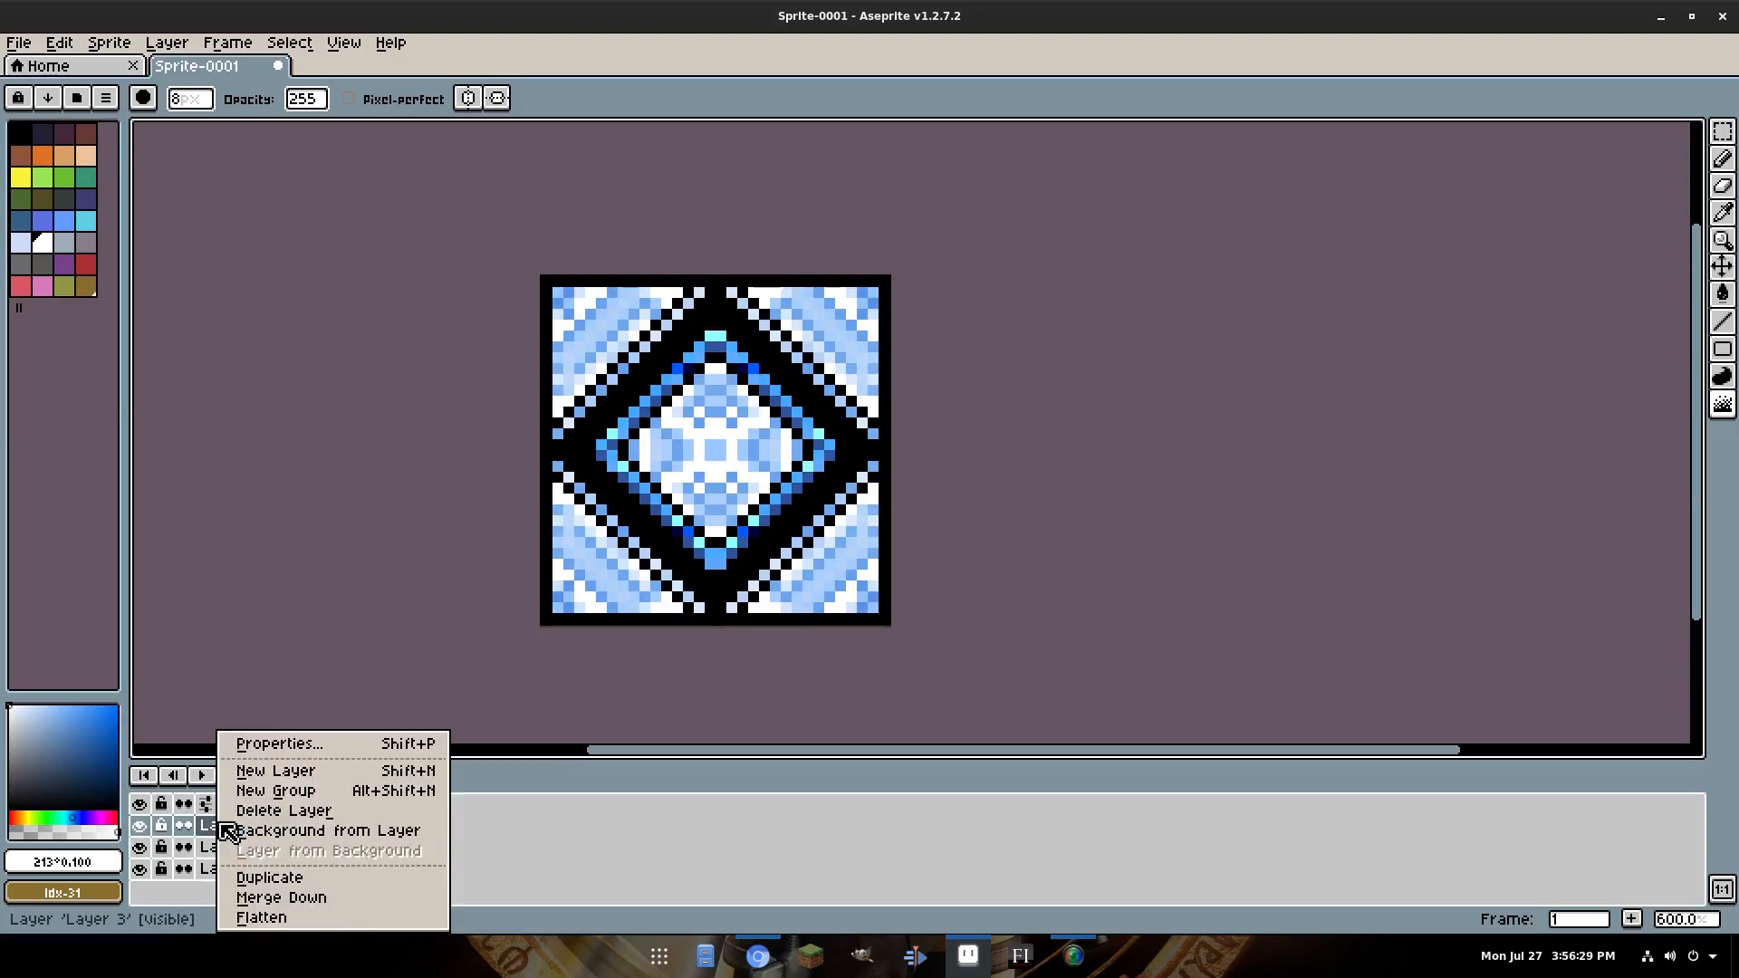
left_click(349, 878)
right_click(295, 828)
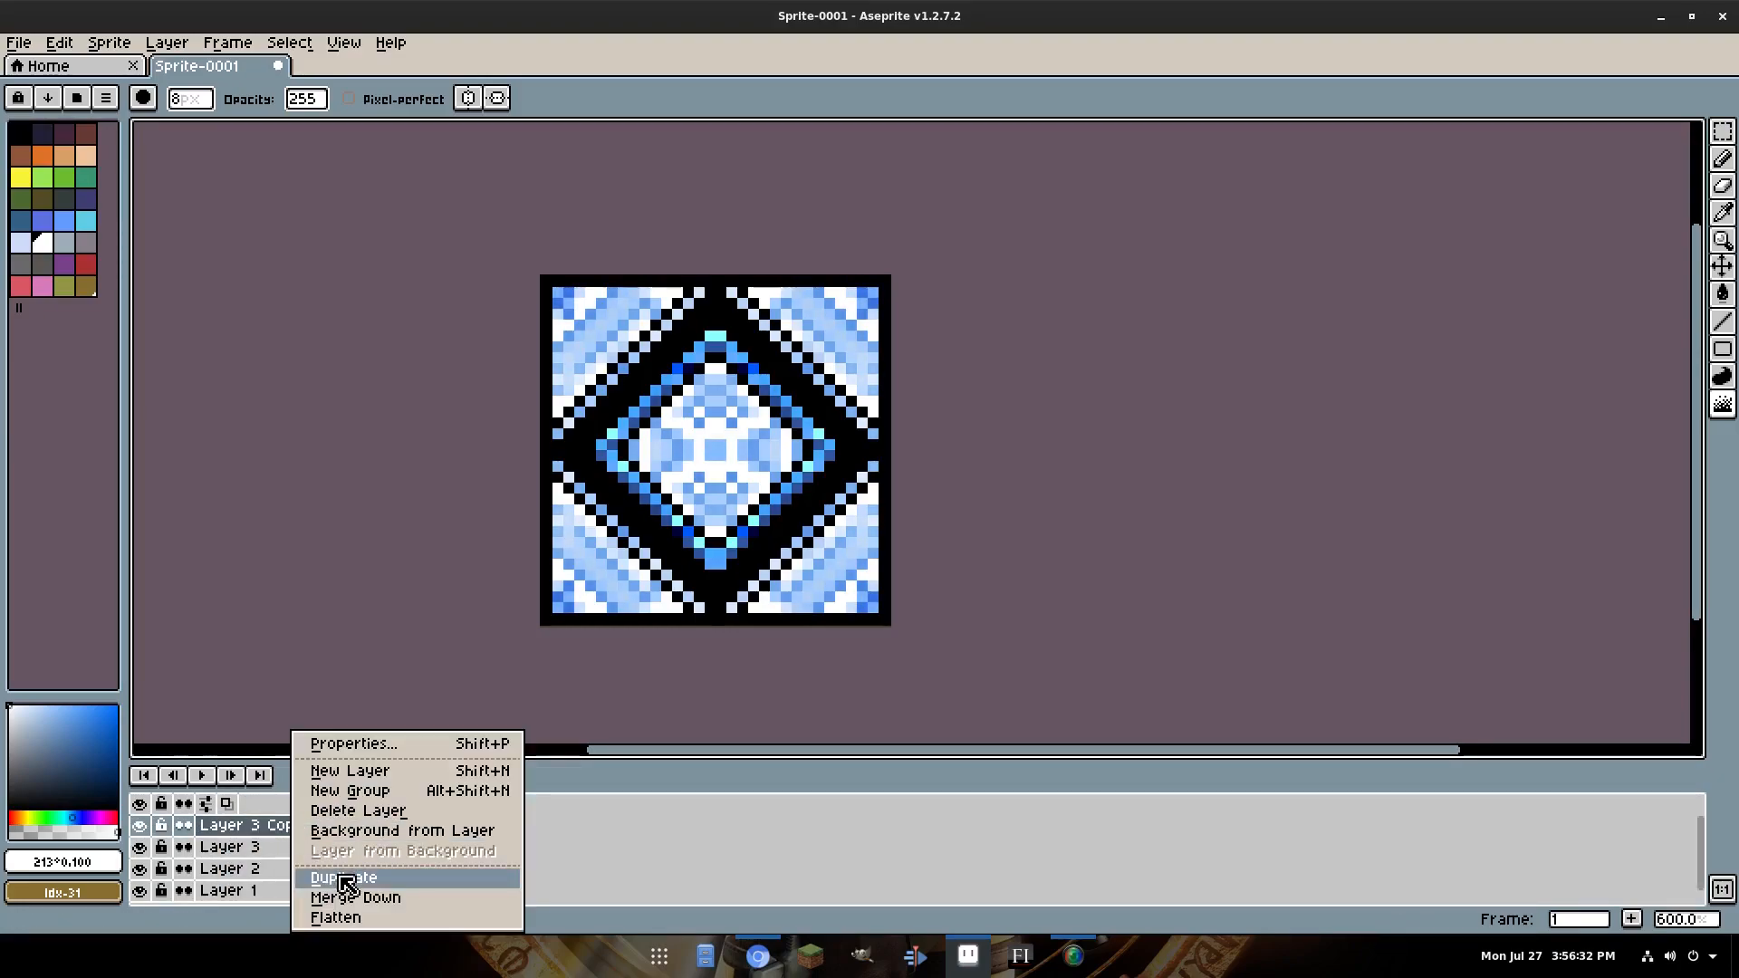
left_click(345, 876)
left_click_drag(304, 809, 372, 809)
Toggle the visibility of Layer 3 and its copies to compare the tile with and without the blurred overlays.
scroll(944, 309, "down", 4)
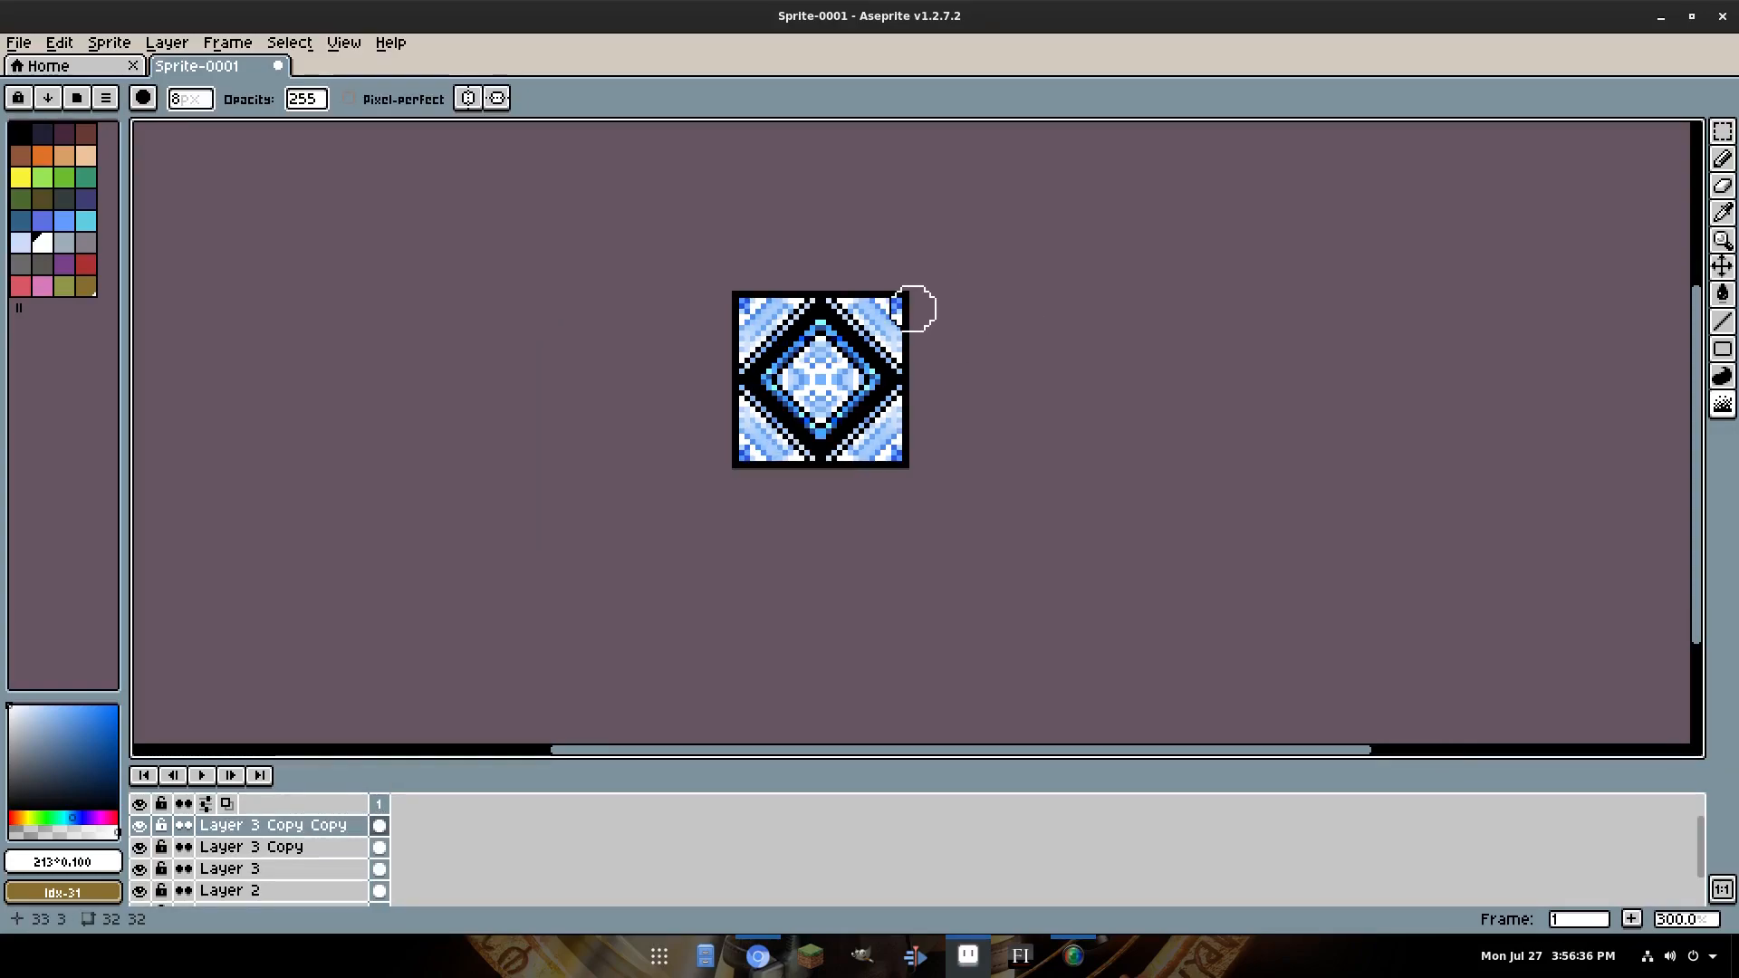
scroll(900, 303, "up", 3)
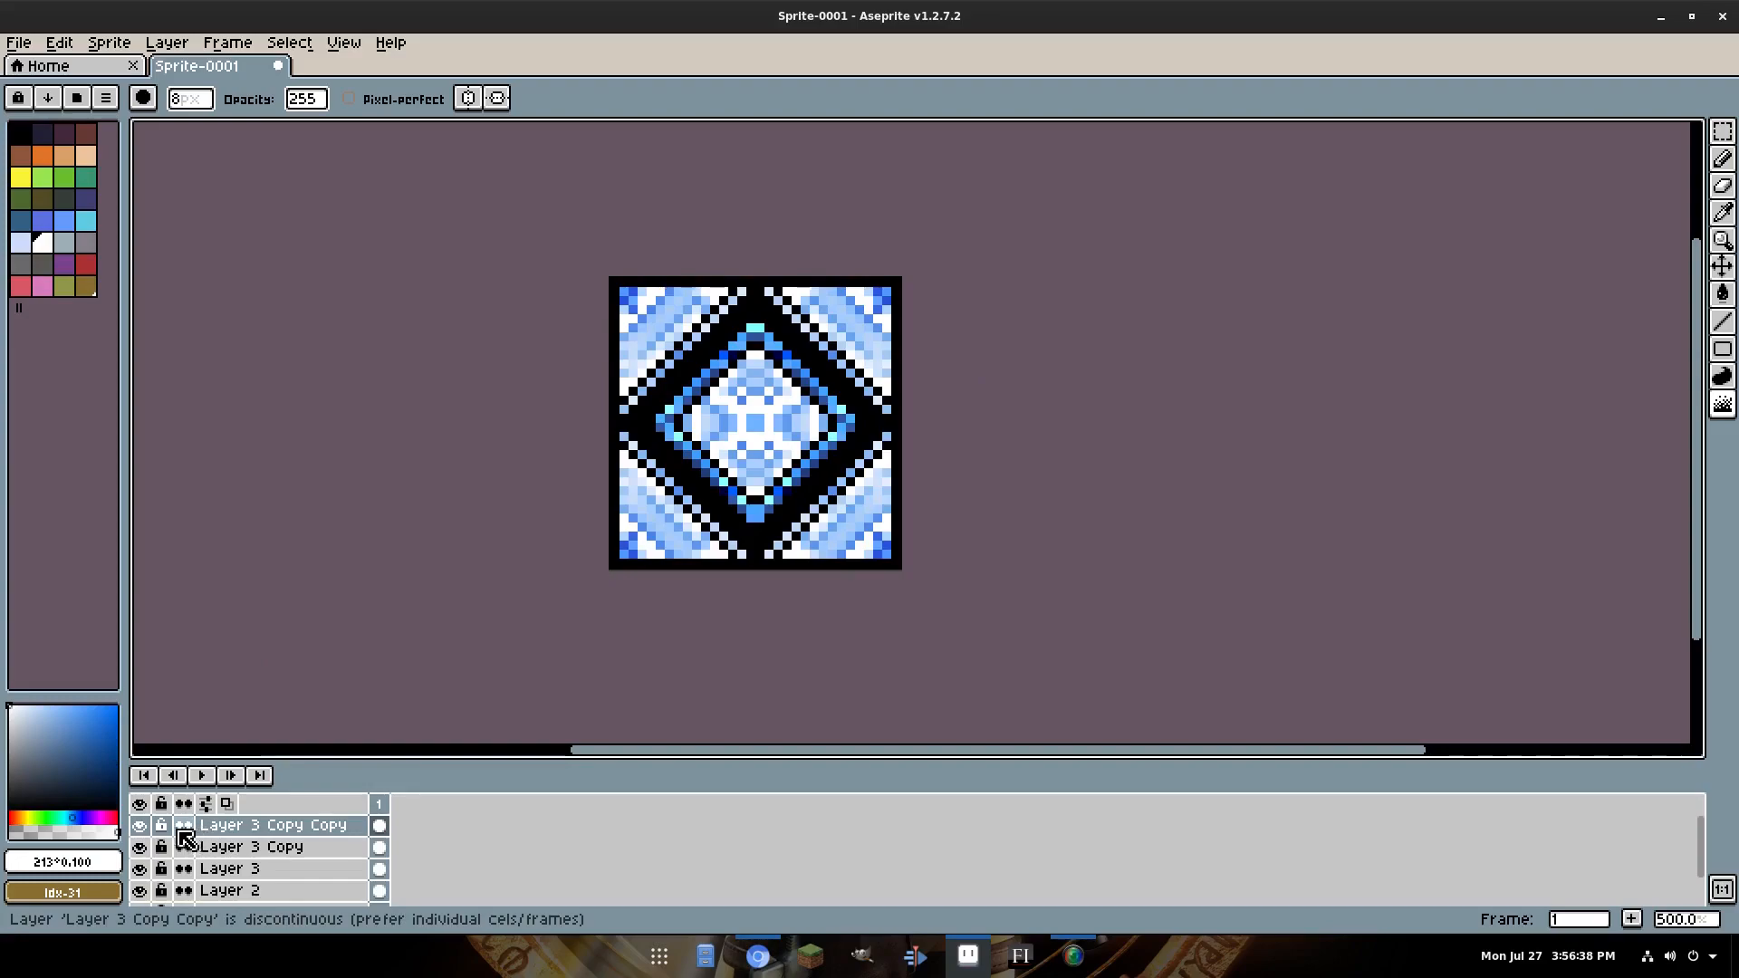
mouse_move(139, 826)
left_mouse_down()
mouse_move(139, 847)
mouse_move(145, 825)
left_mouse_up()
left_click(147, 868)
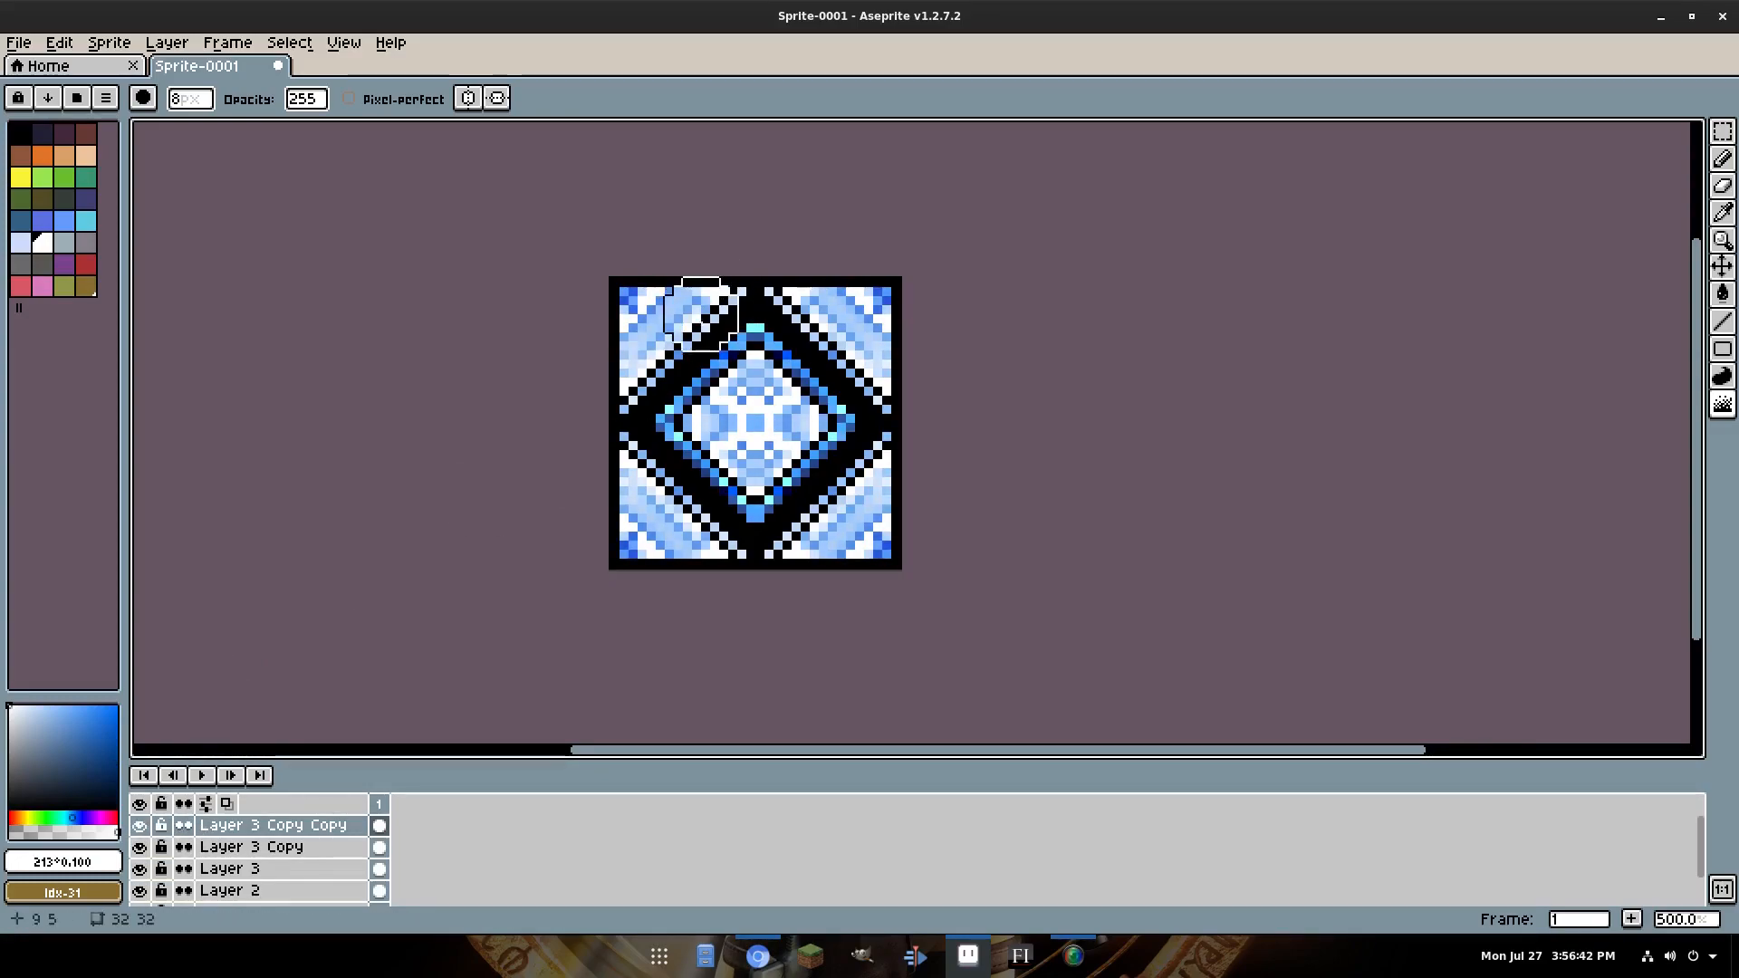
Adjust Layer 1's Hue/Saturation in HSL with saturation 94 and lightness -12, trying hue shifts of -117, 69 and -6.
left_click_drag(350, 764, 373, 730)
left_click(263, 881)
left_click(139, 877)
left_click(138, 877)
left_click(59, 43)
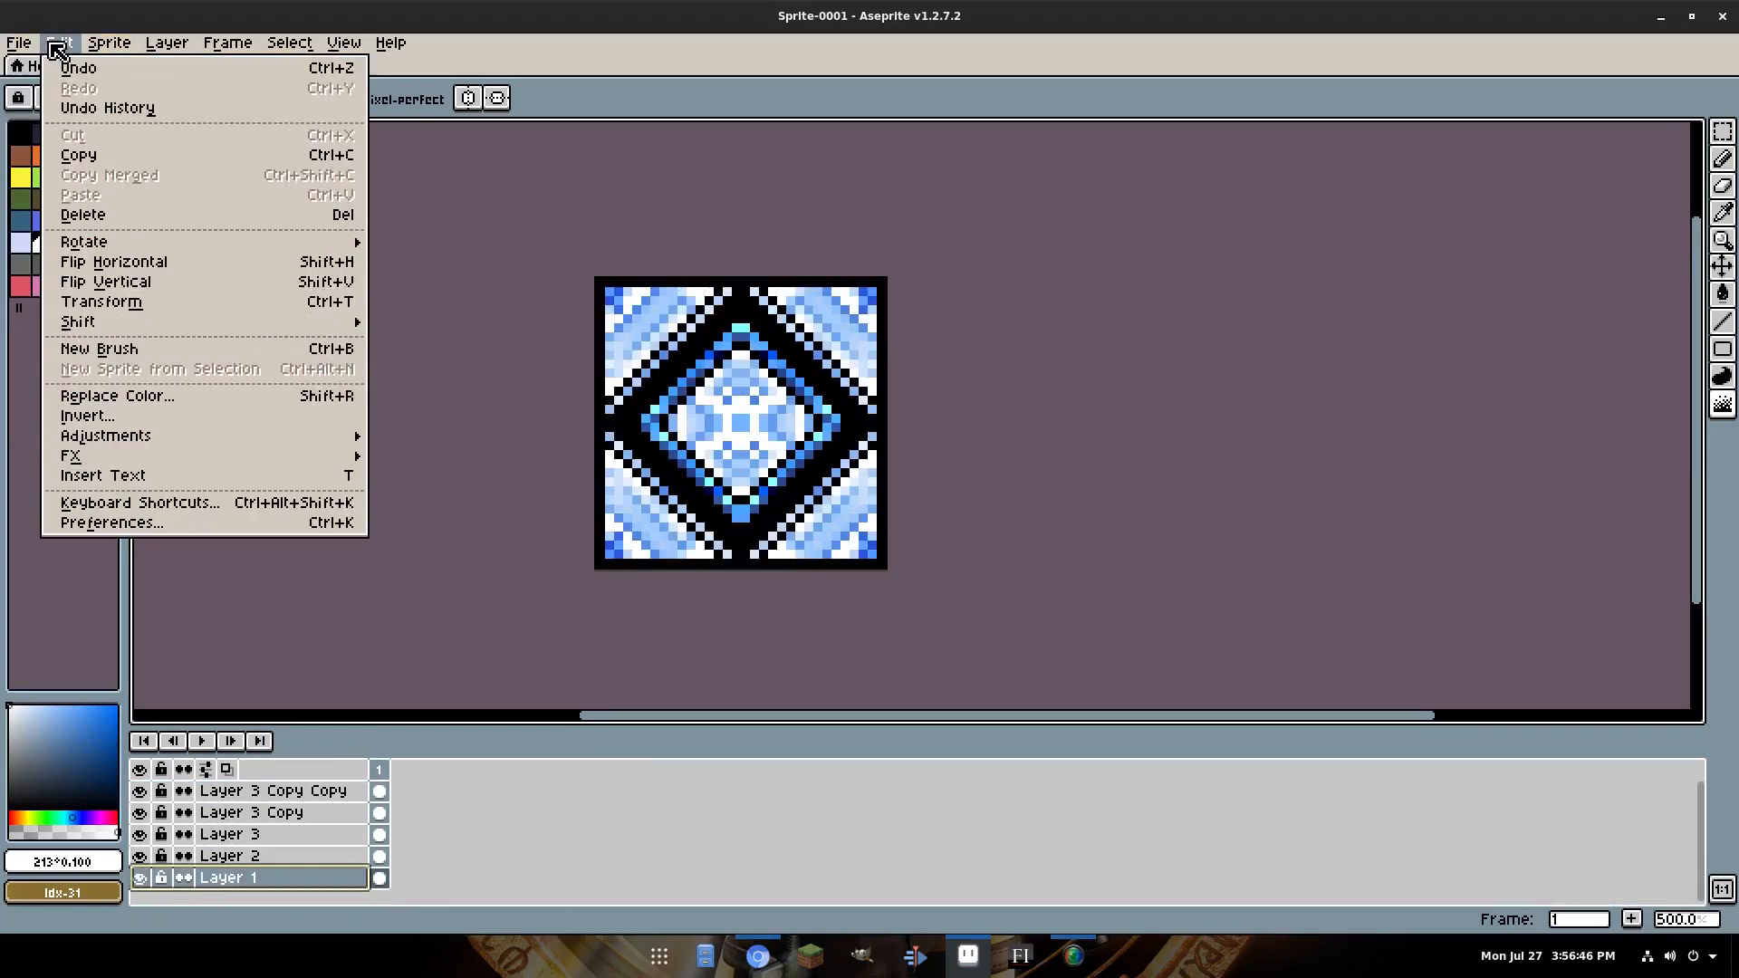
mouse_move(257, 441)
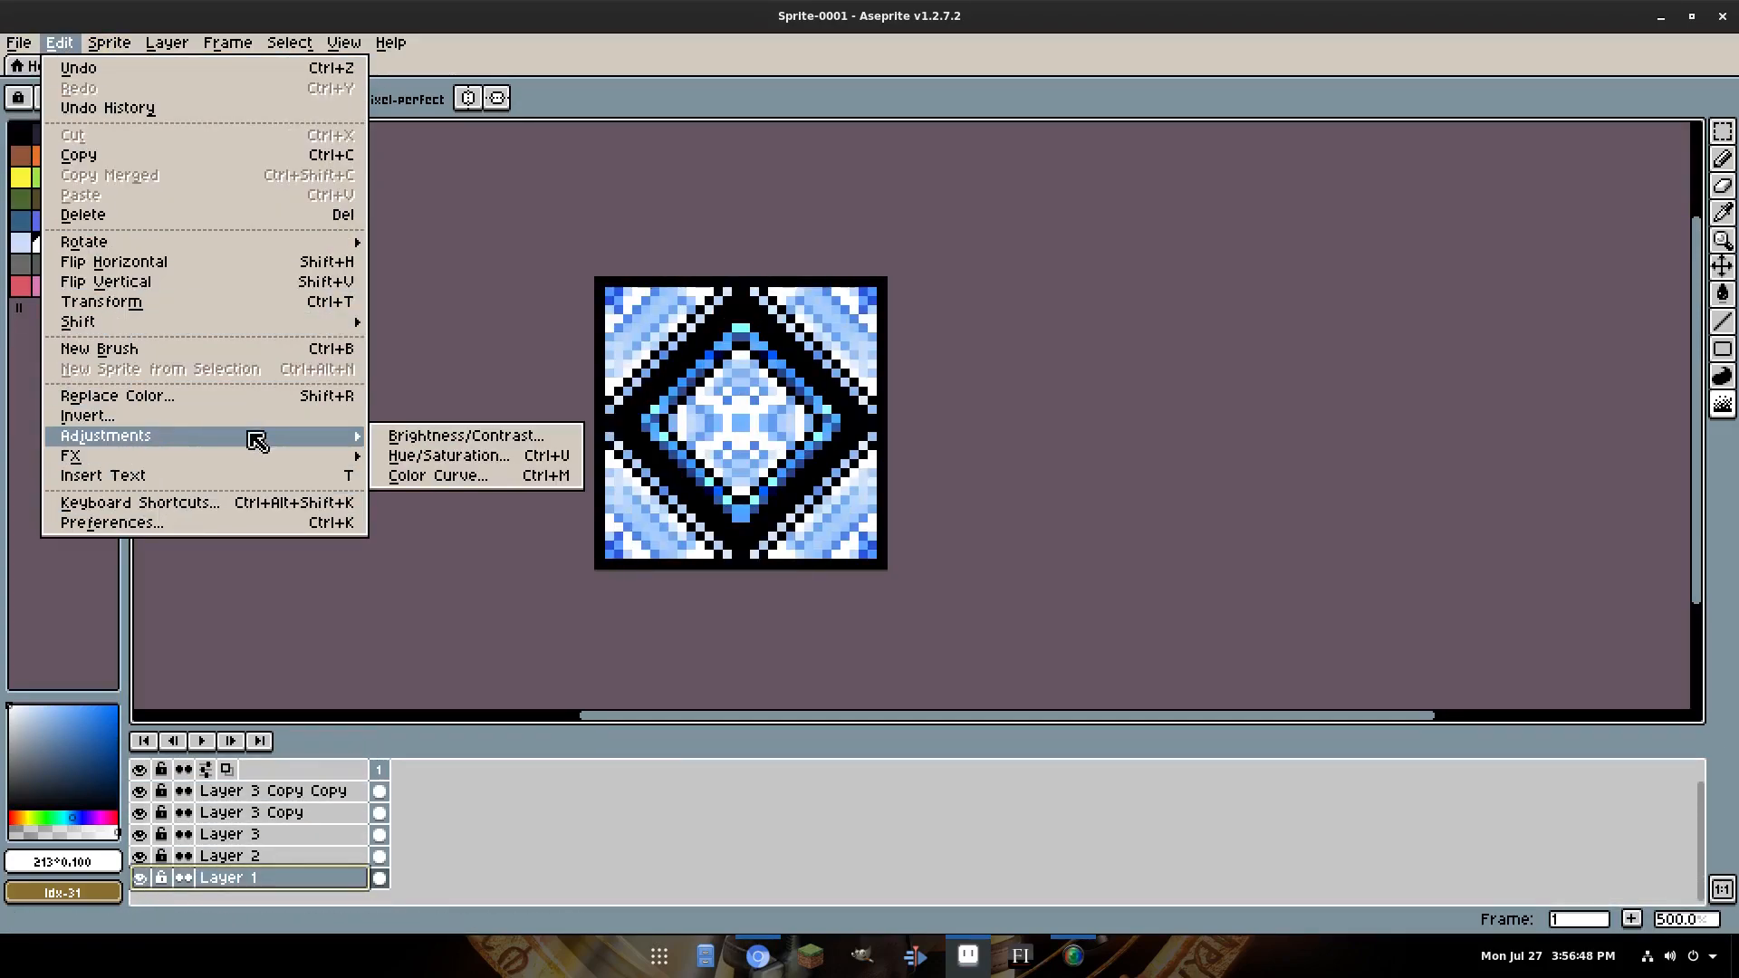
left_click(453, 456)
left_click_drag(1266, 400, 1386, 438)
left_click_drag(1269, 446, 1239, 402)
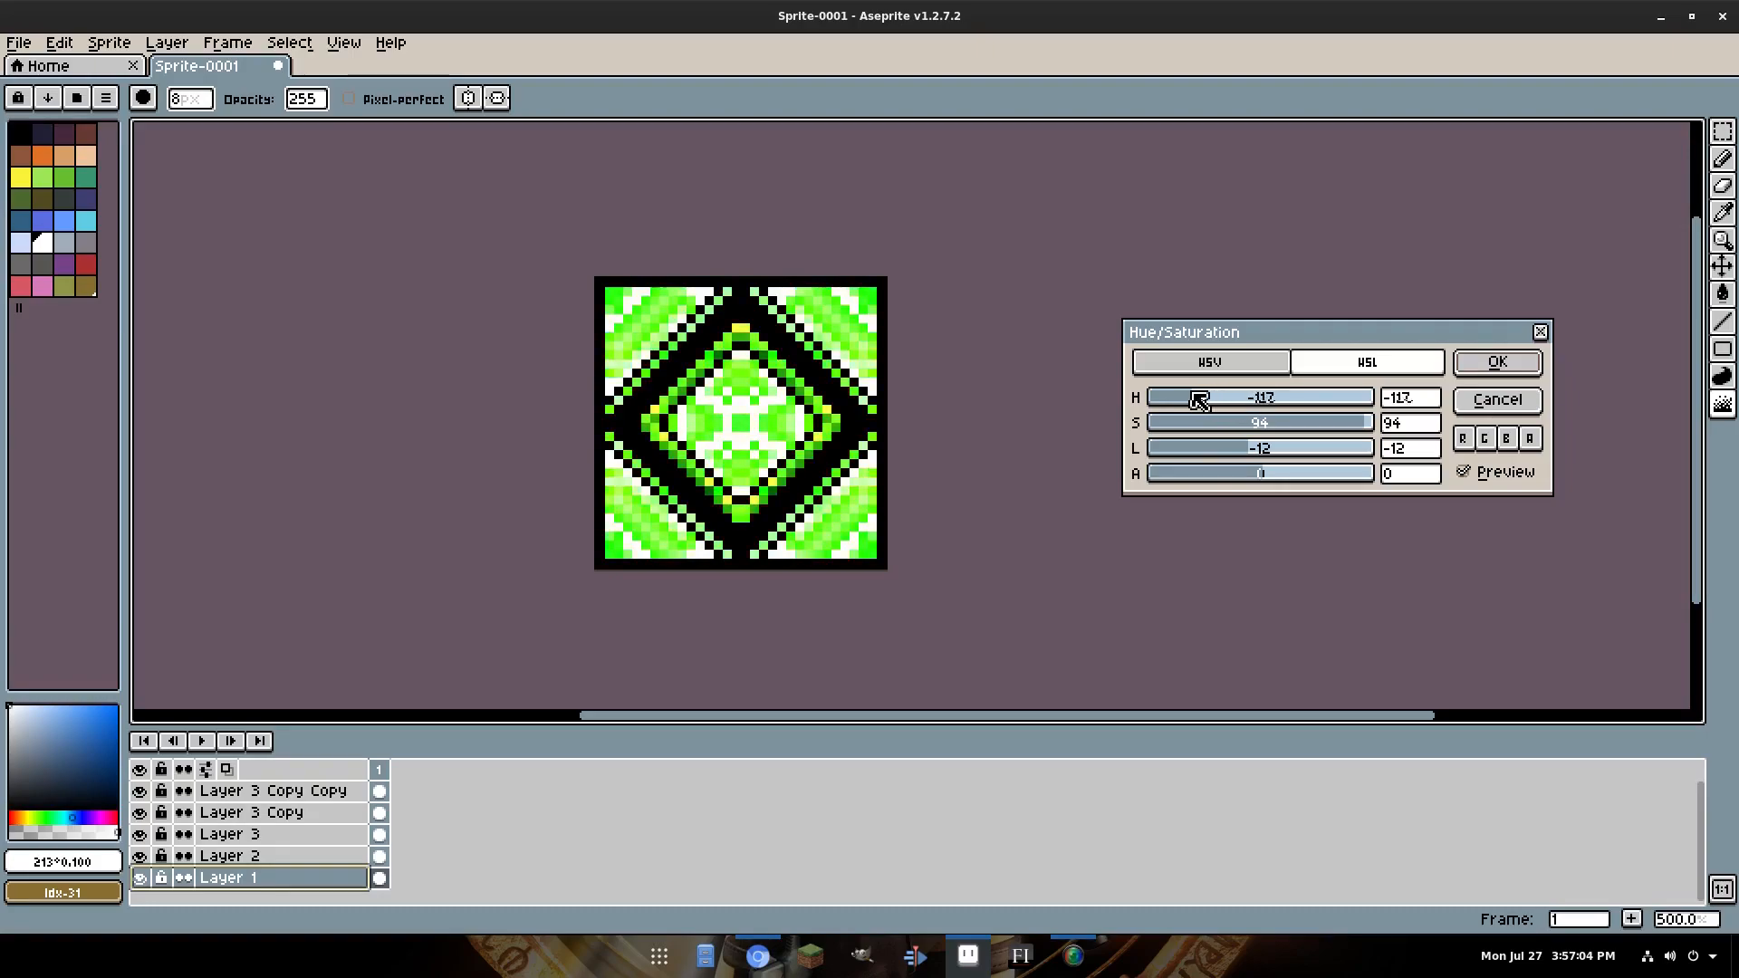
left_click_drag(1105, 399, 1301, 405)
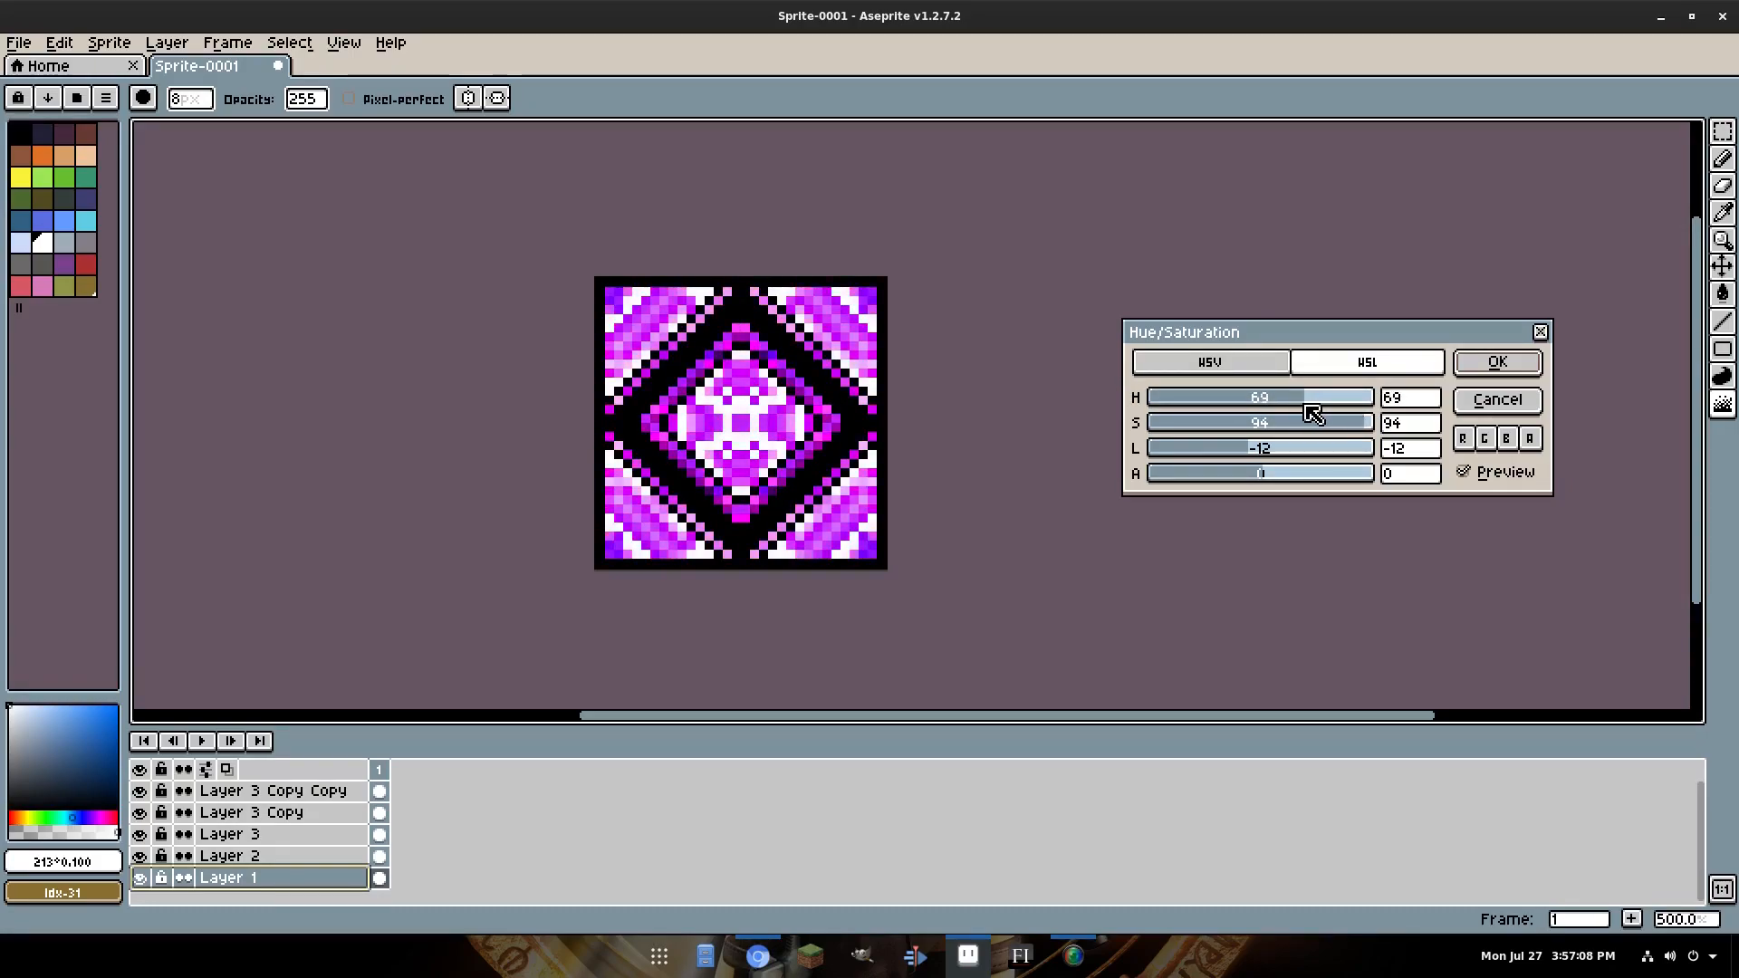
left_click_drag(1314, 414, 1301, 414)
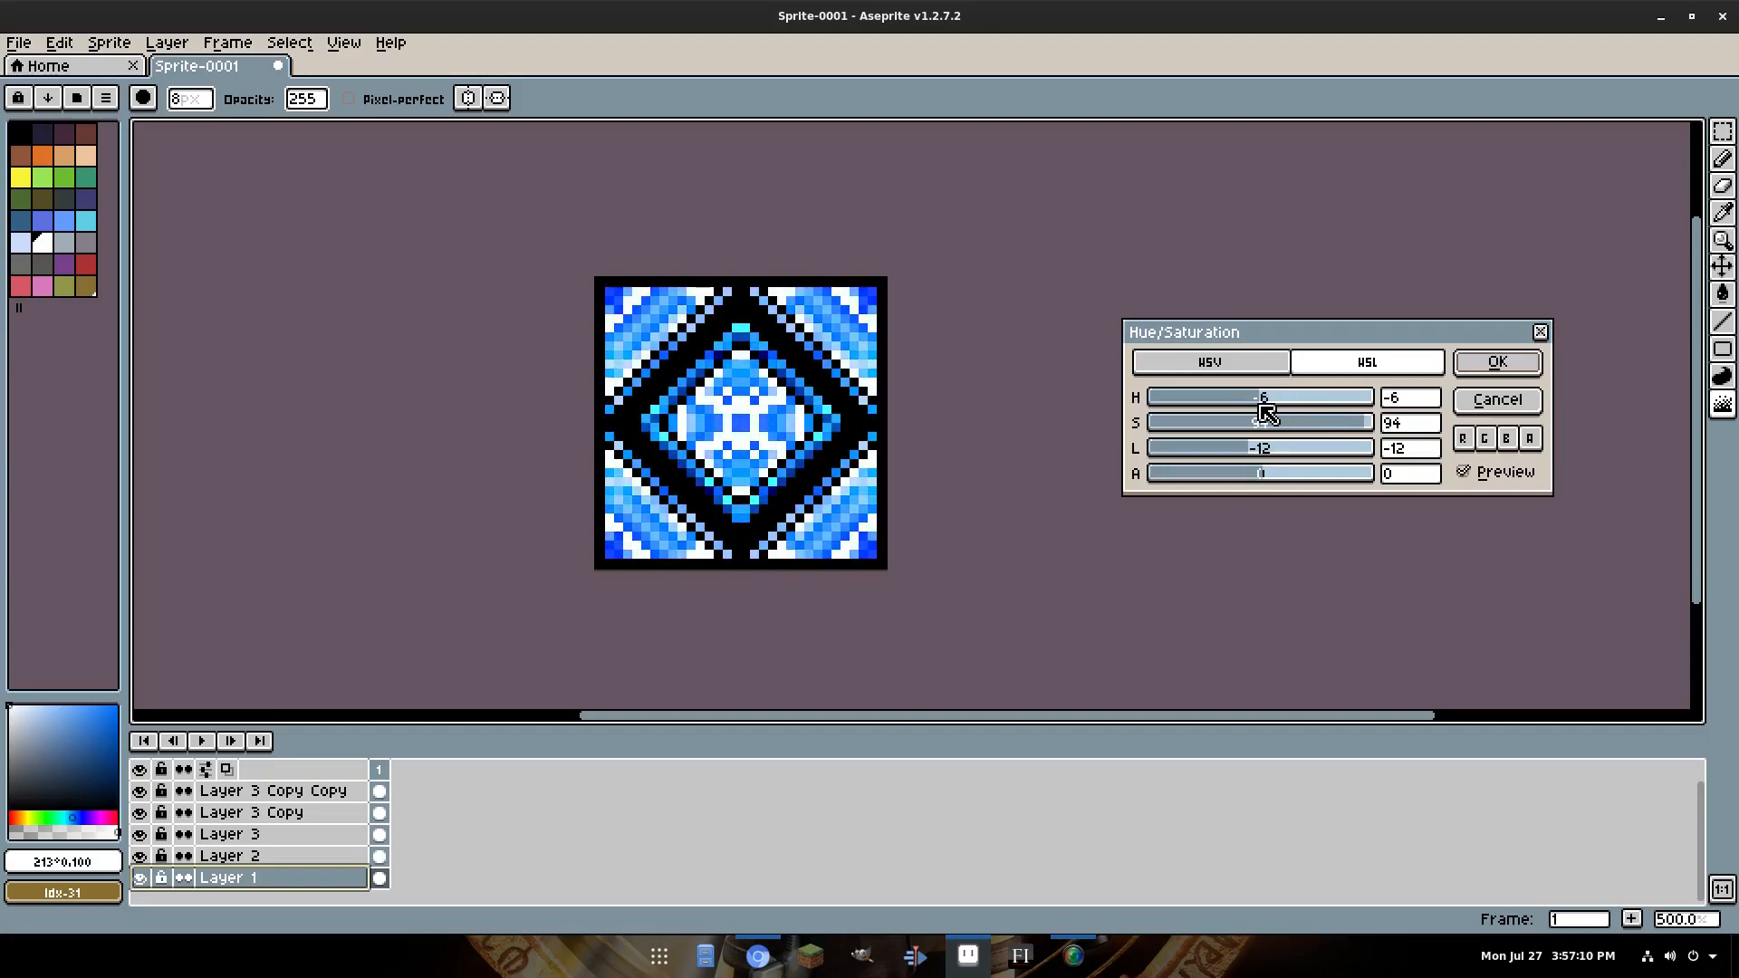